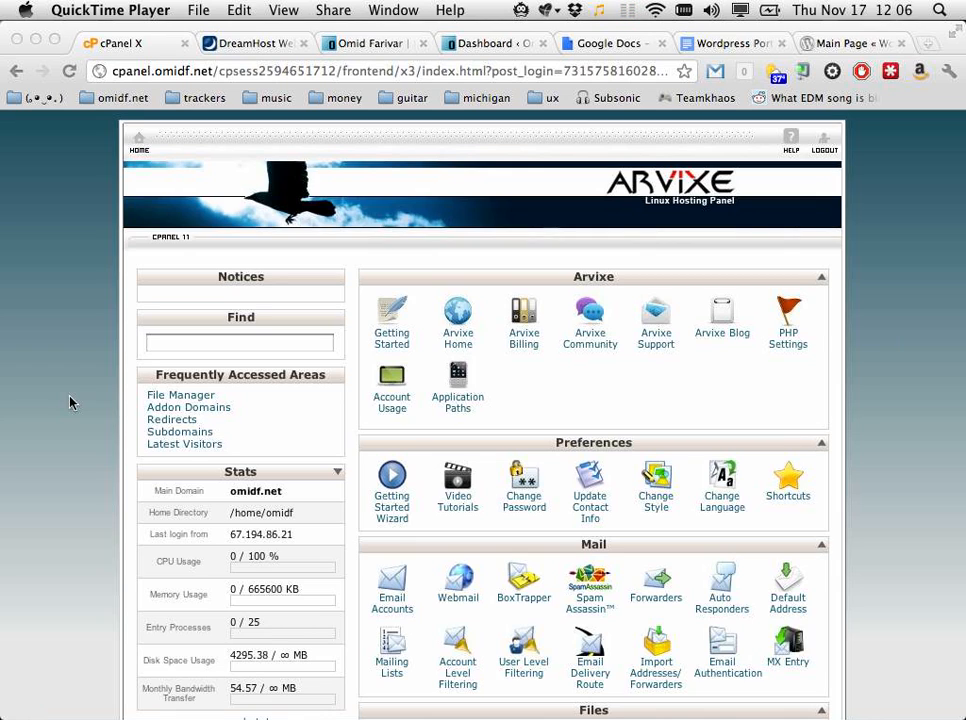
Step: Glance at the DreamHost one-click installs page, then return to the cPanel dashboard
click(274, 43)
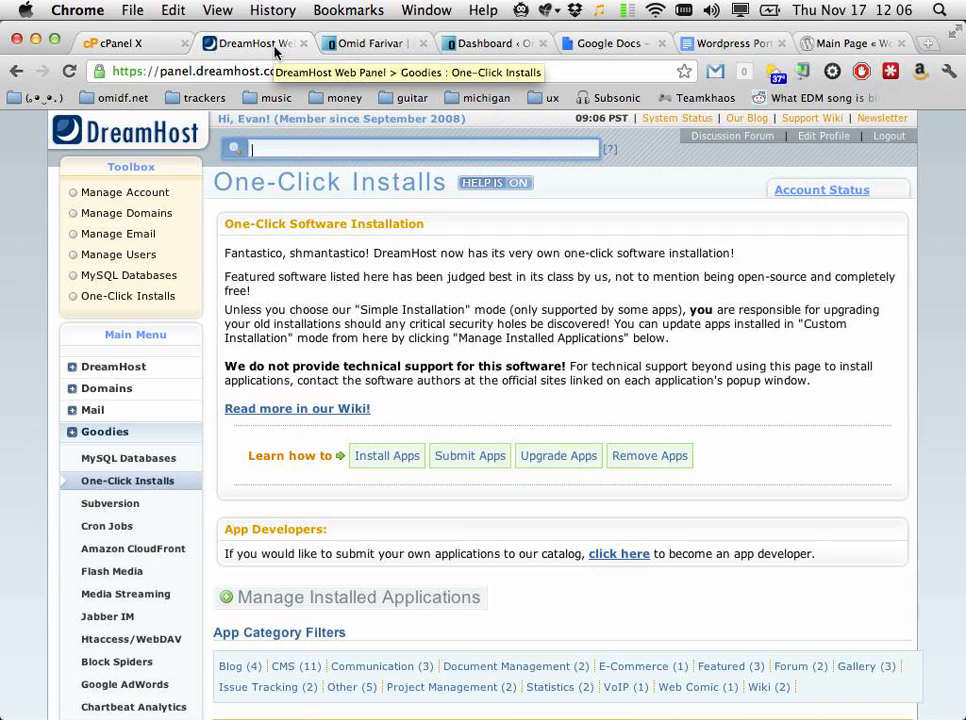
click(115, 43)
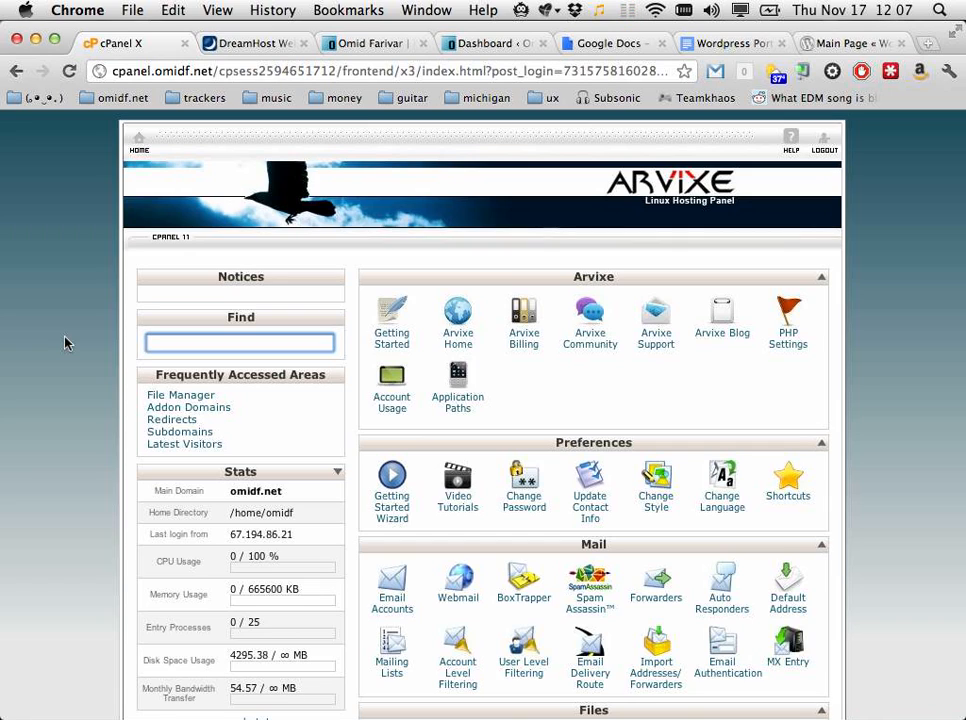
key(Down)
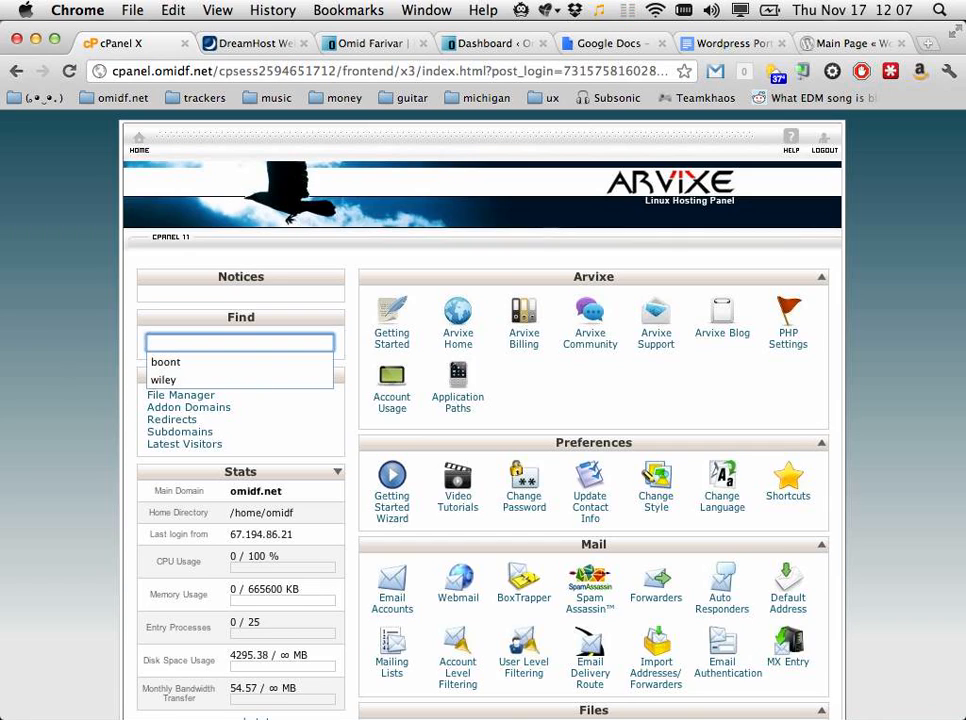
key(Down)
key(Down)
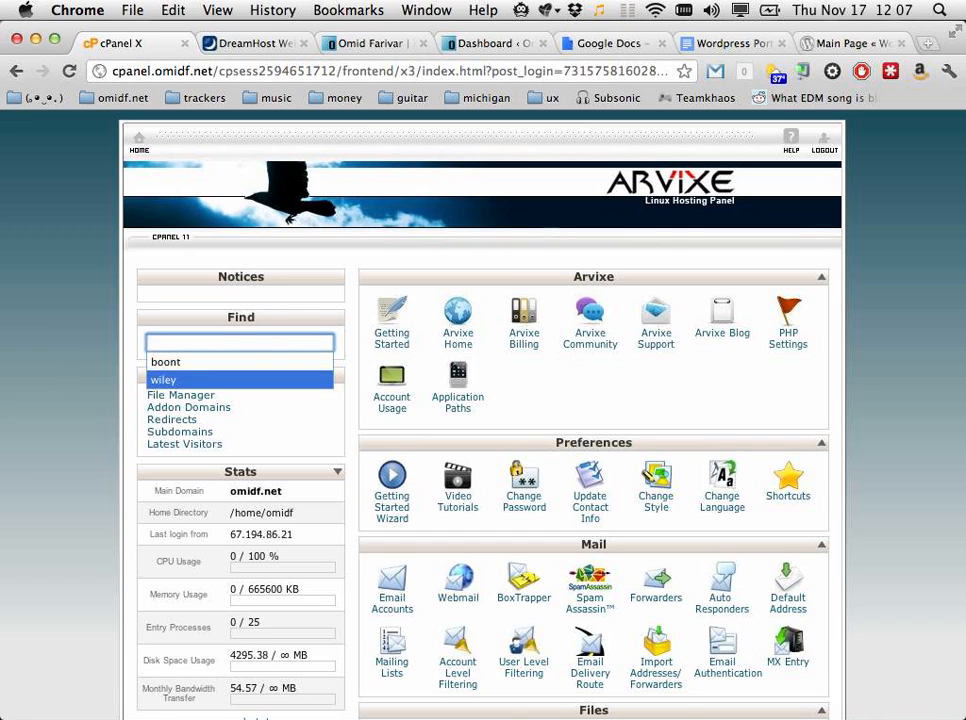
click(58, 522)
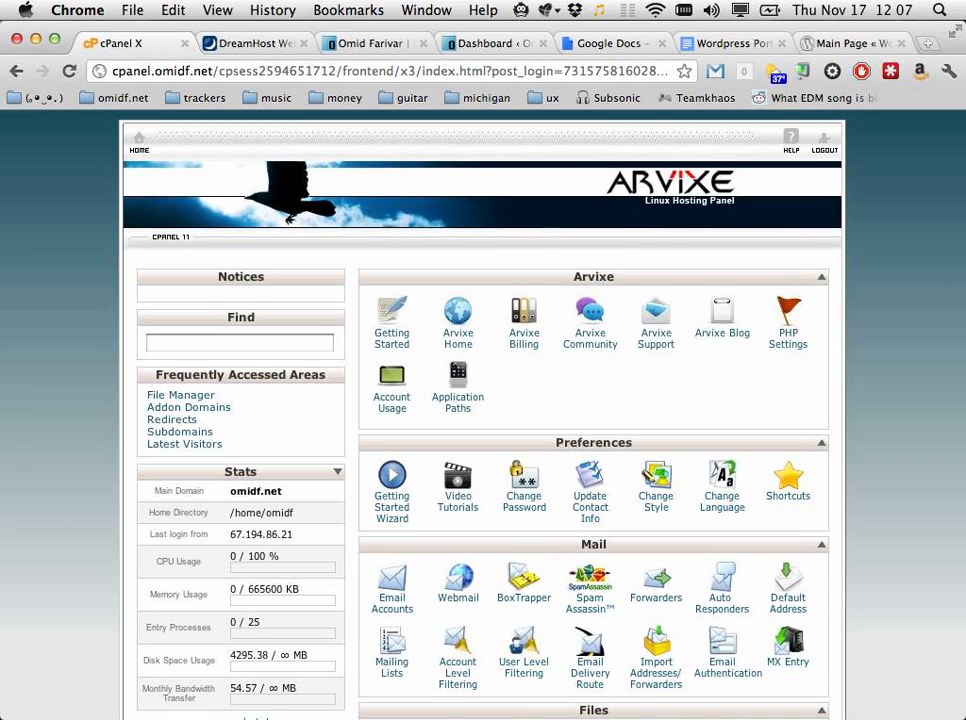
scroll(483, 400, down, 3)
scroll(483, 400, up, 1)
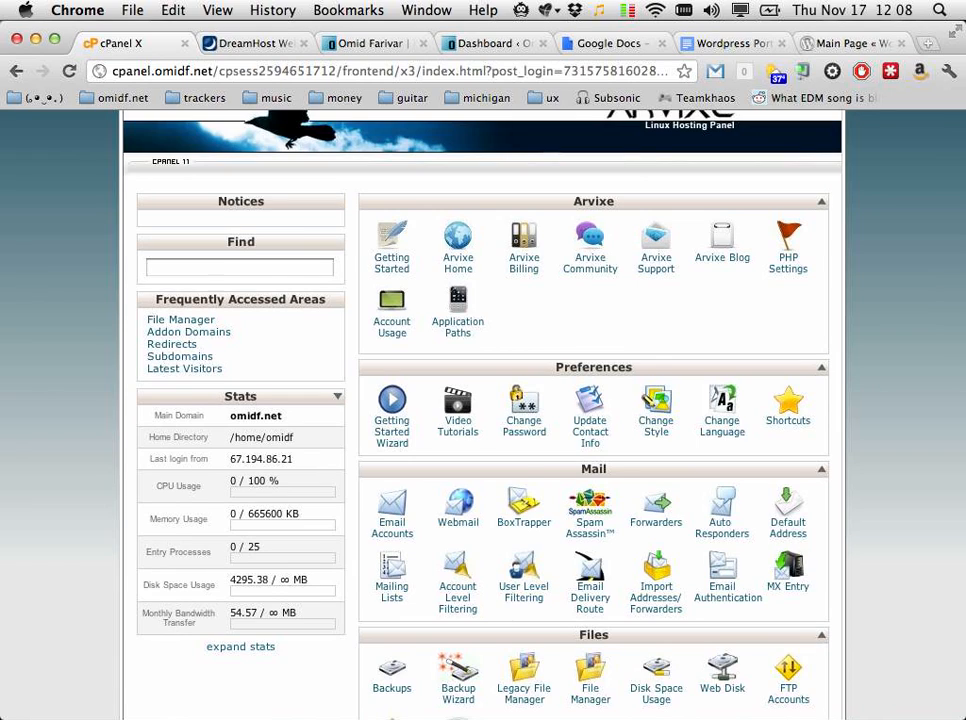
Step: Check the current omidf.net home page and come back to the cPanel dashboard
scroll(483, 415, up, 1)
scroll(483, 415, up, 1)
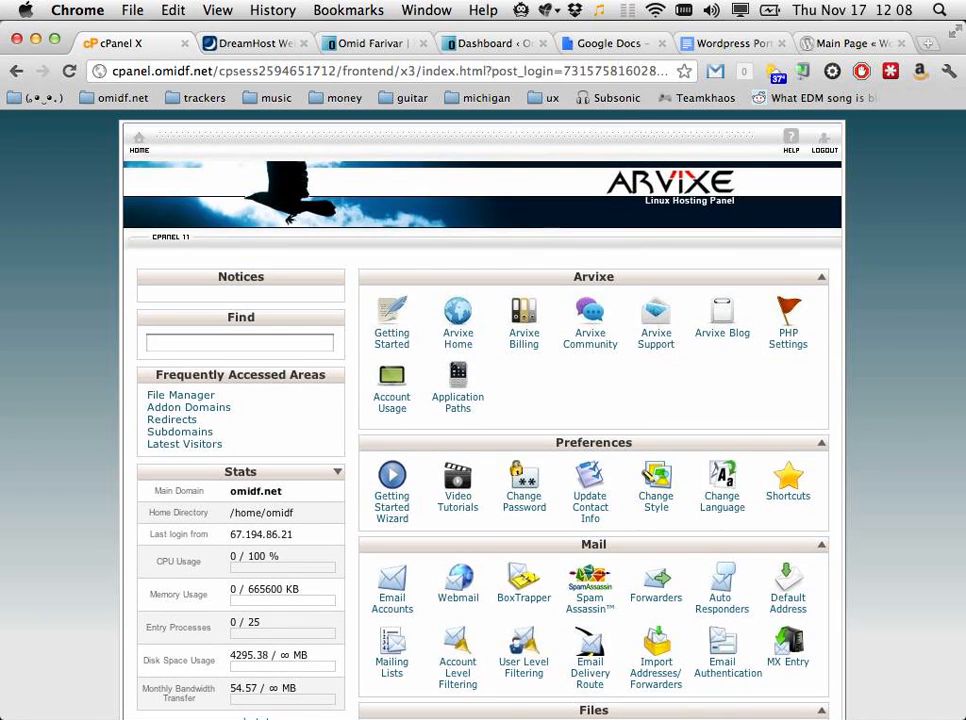
scroll(483, 415, down, 2)
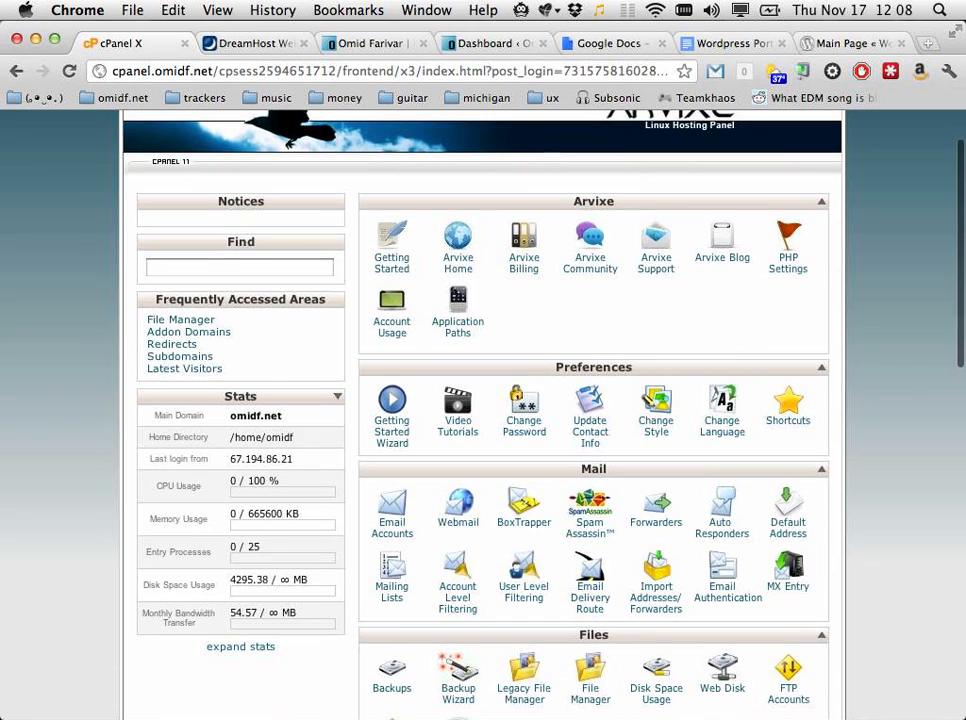
scroll(483, 415, down, 1)
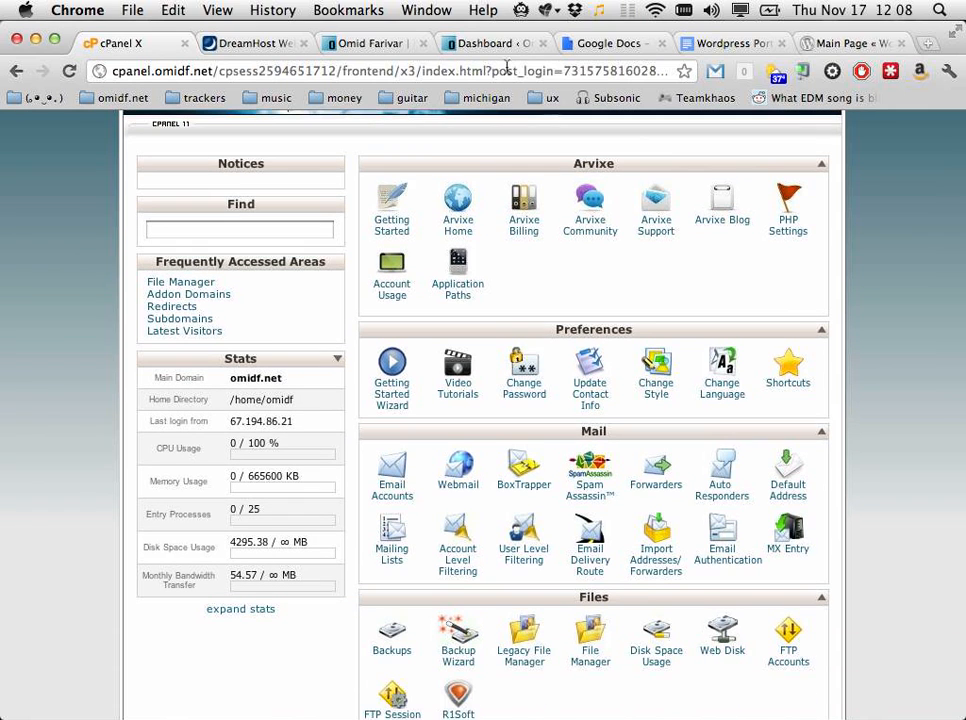
click(361, 50)
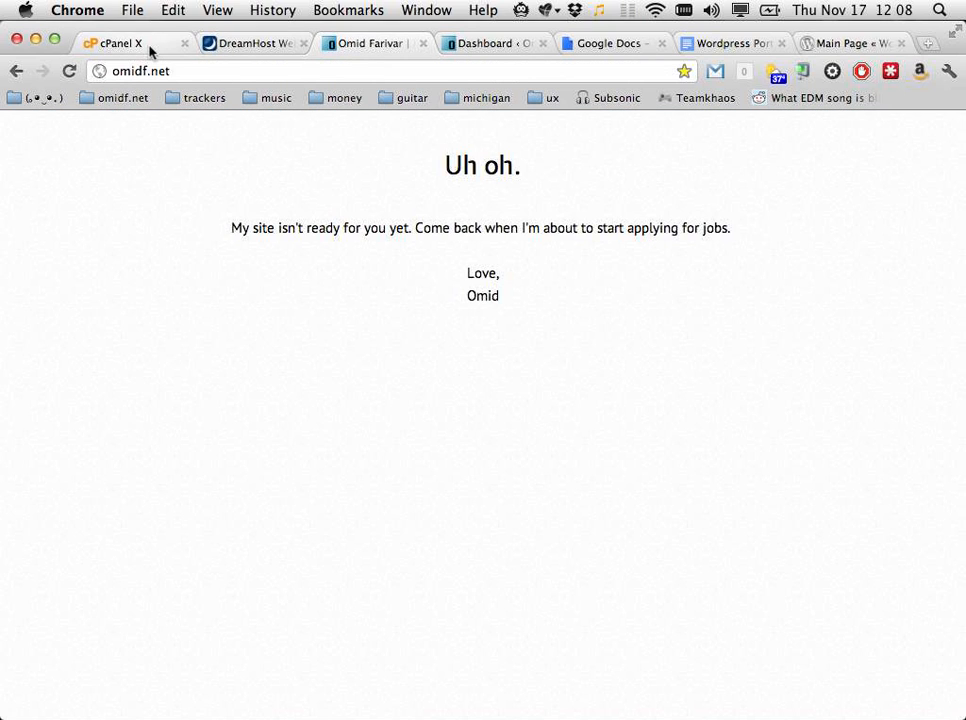
click(150, 50)
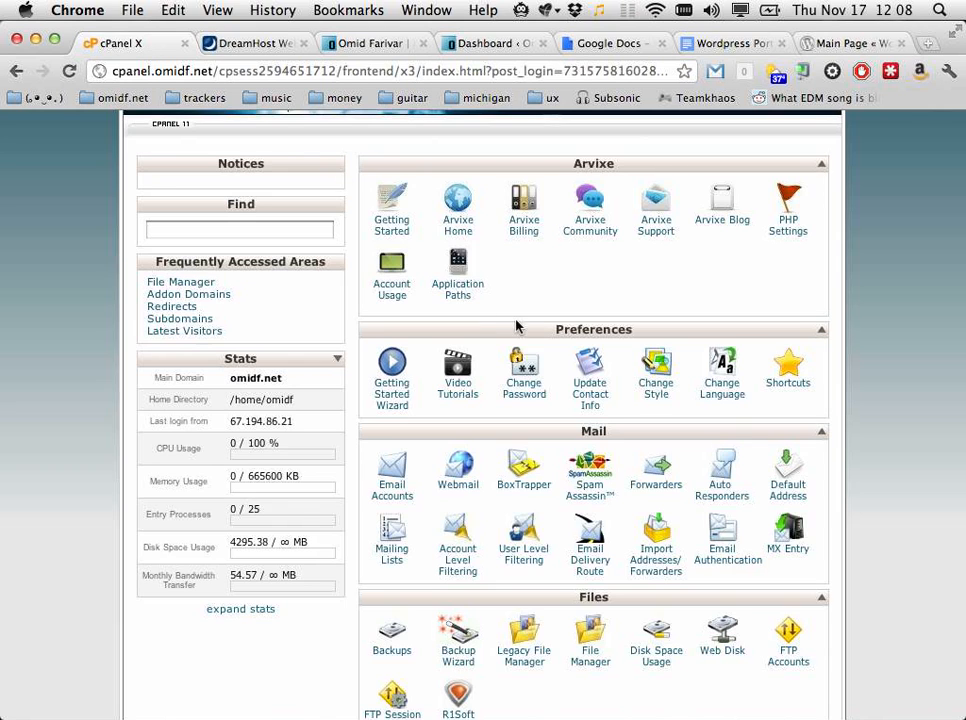
Step: Scroll down the cPanel dashboard to Software/Services and open Softaculous
scroll(820, 400, down, 1)
scroll(829, 406, down, 2)
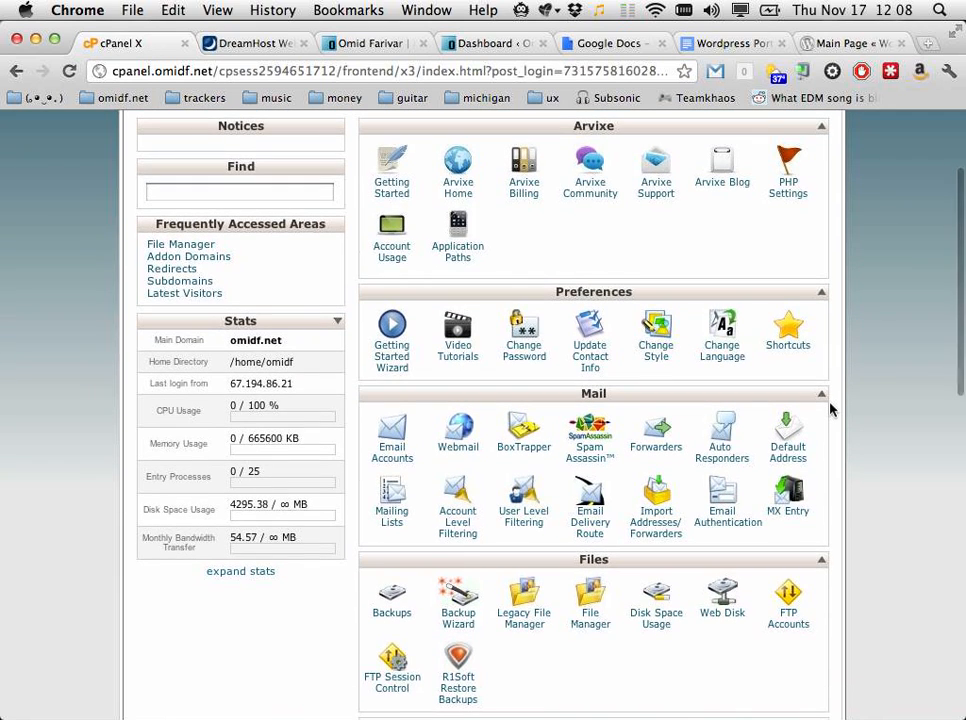
scroll(800, 448, down, 2)
scroll(800, 448, down, 6)
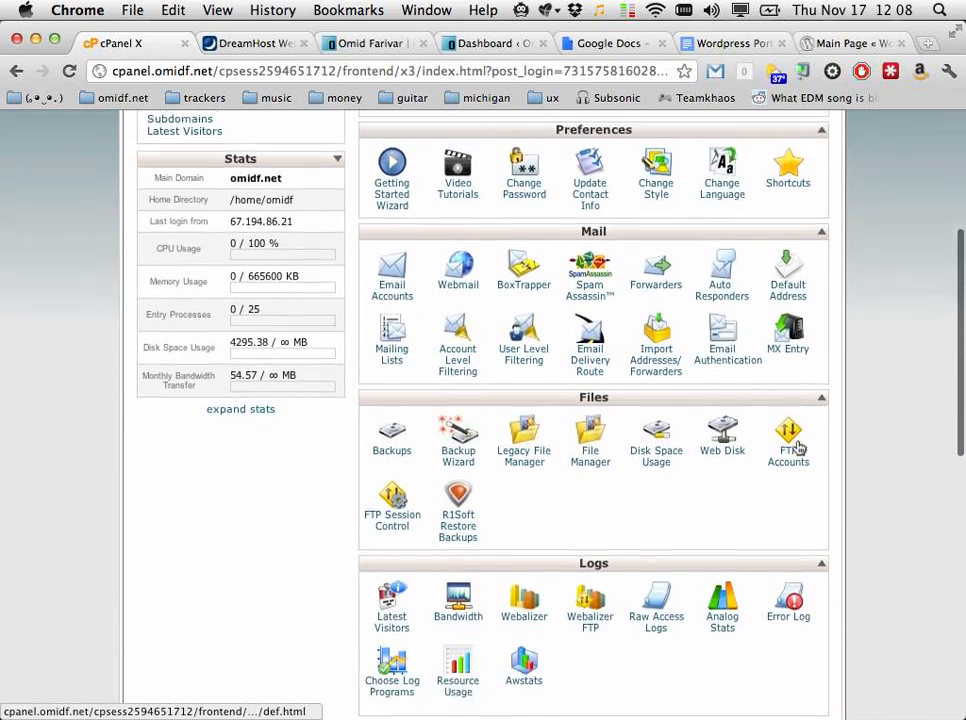
scroll(800, 448, down, 5)
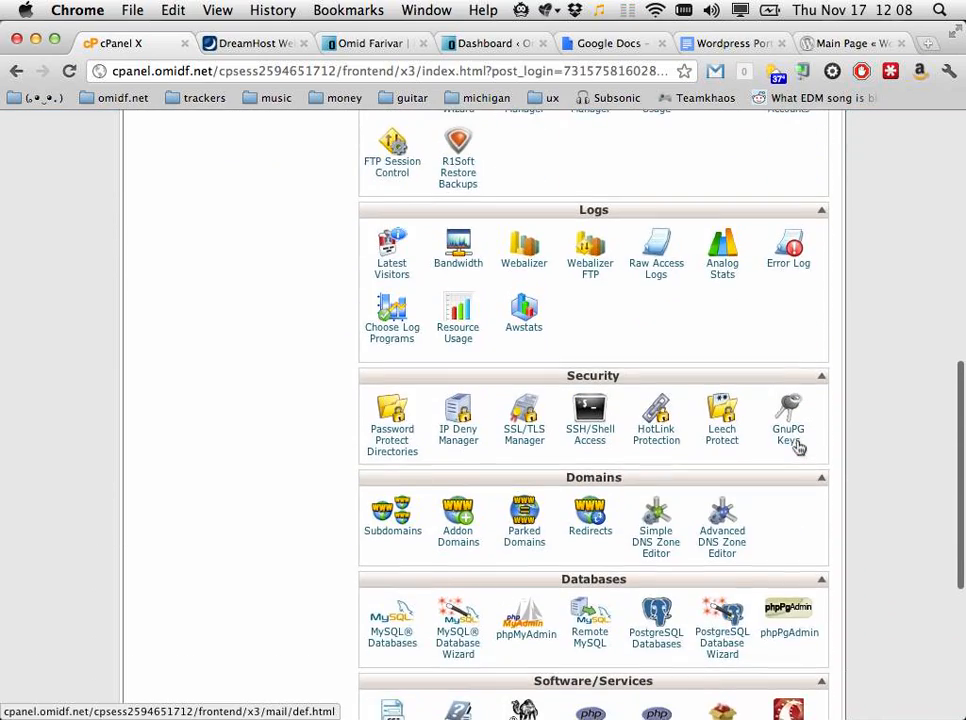
scroll(800, 448, down, 4)
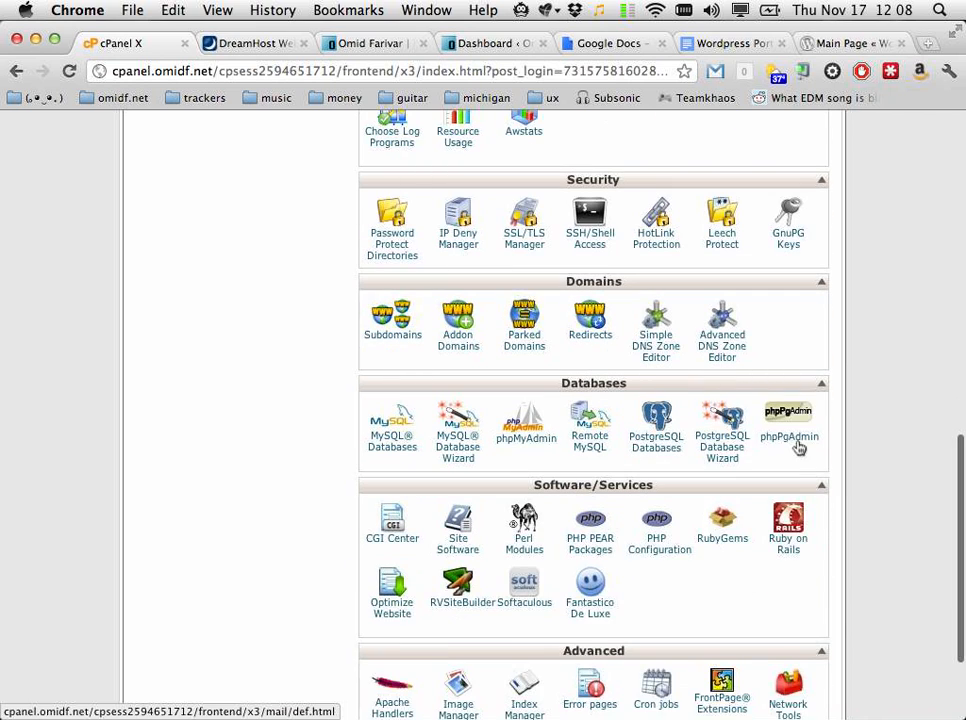
scroll(800, 448, down, 3)
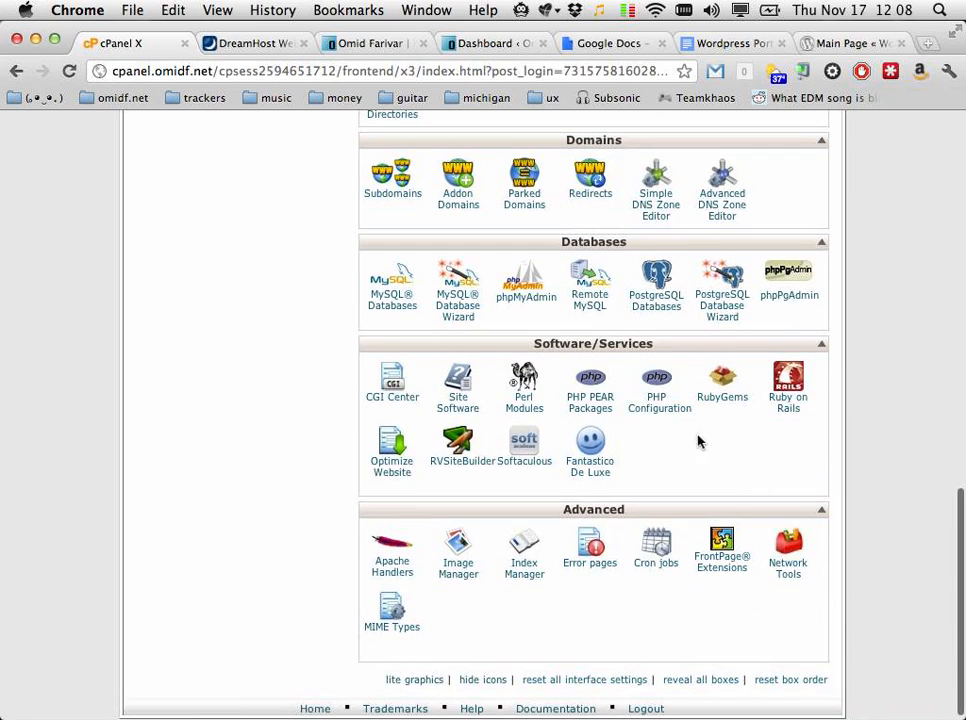
click(526, 466)
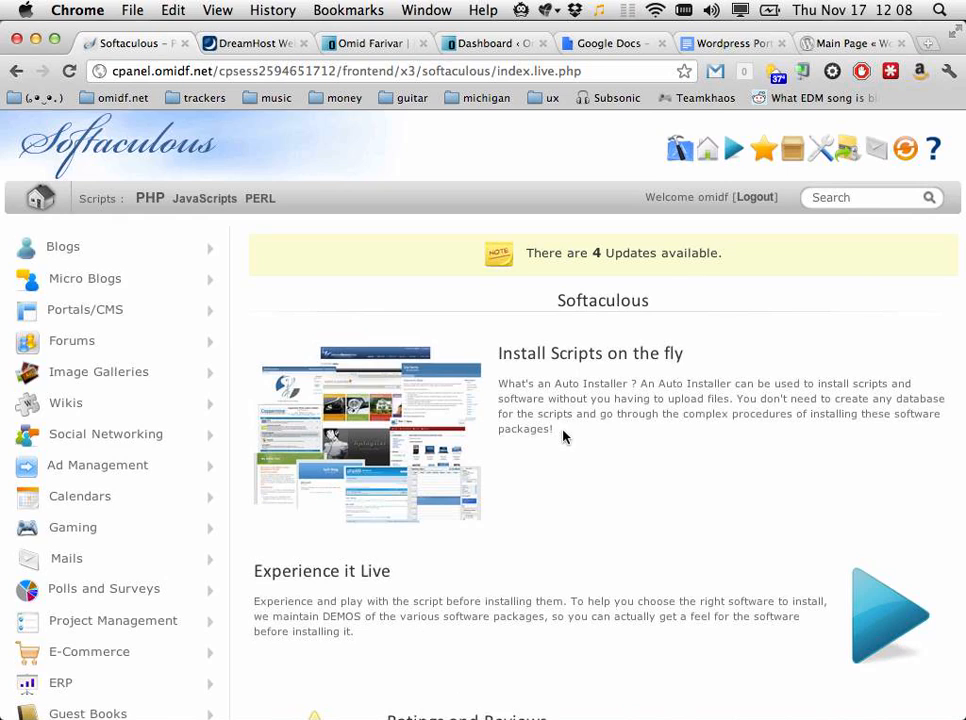
Step: Browse the Portals/CMS scripts, then switch to the Blogs category with WordPress 3.2.1 first
click(135, 318)
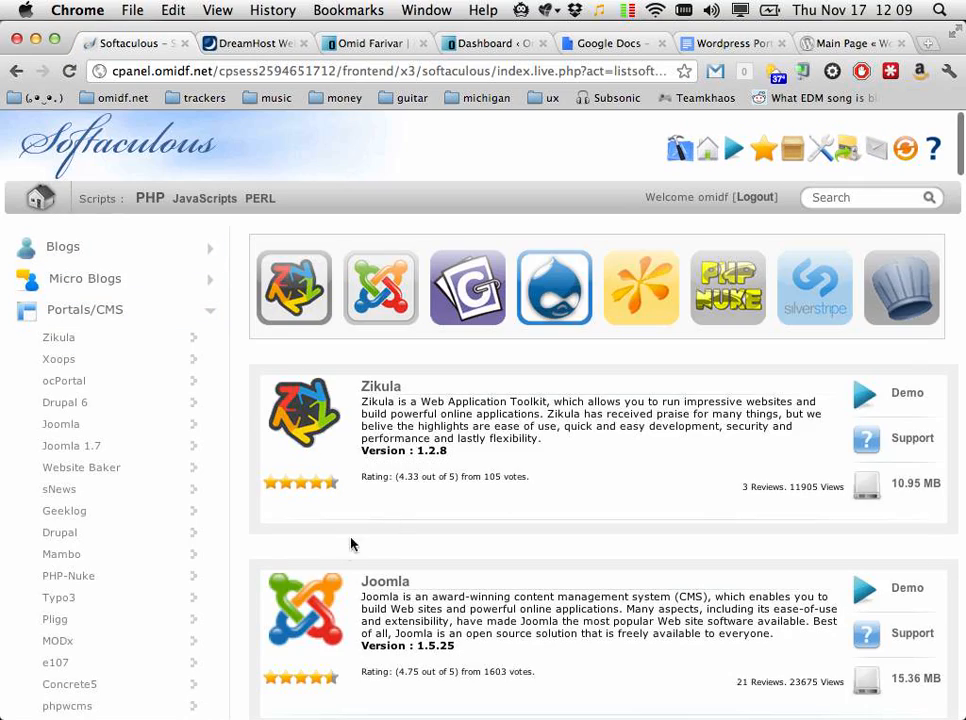
scroll(303, 556, down, 4)
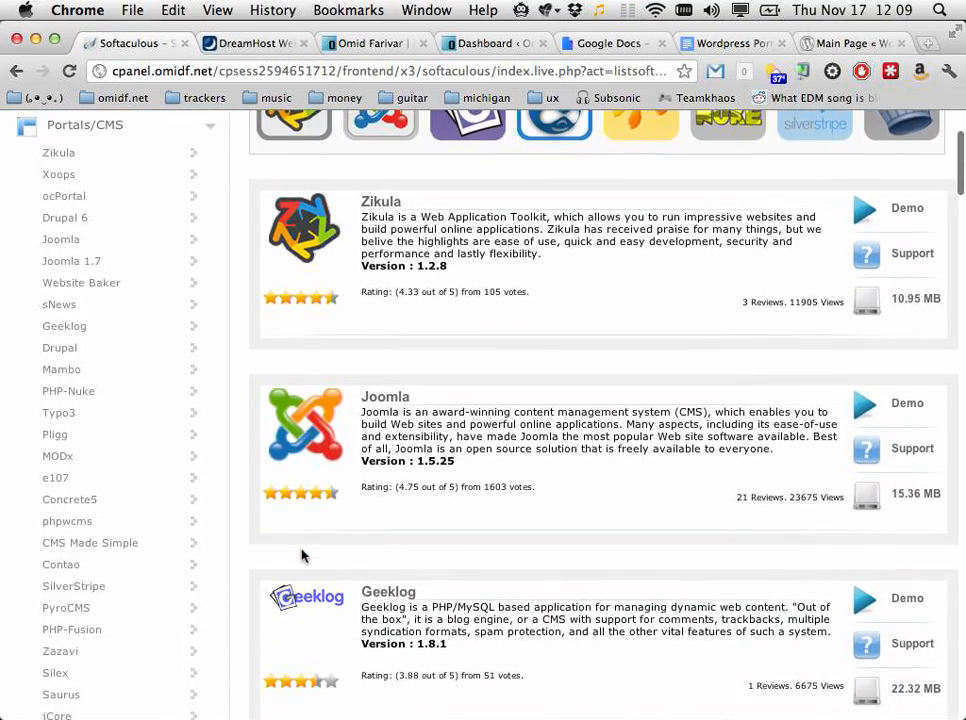
scroll(303, 556, down, 6)
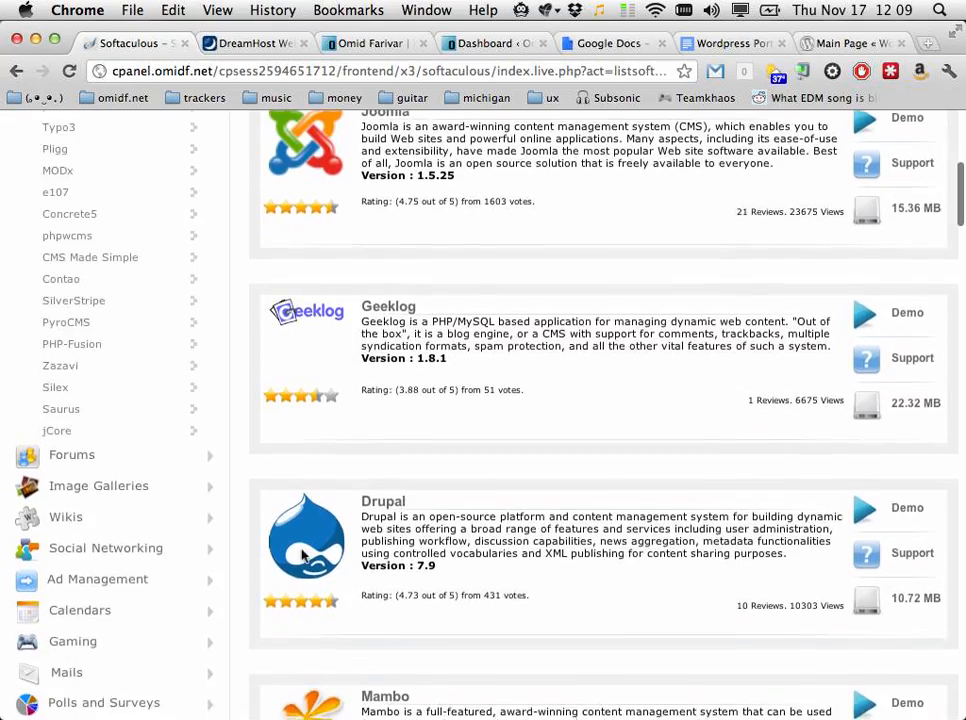
scroll(303, 556, up, 6)
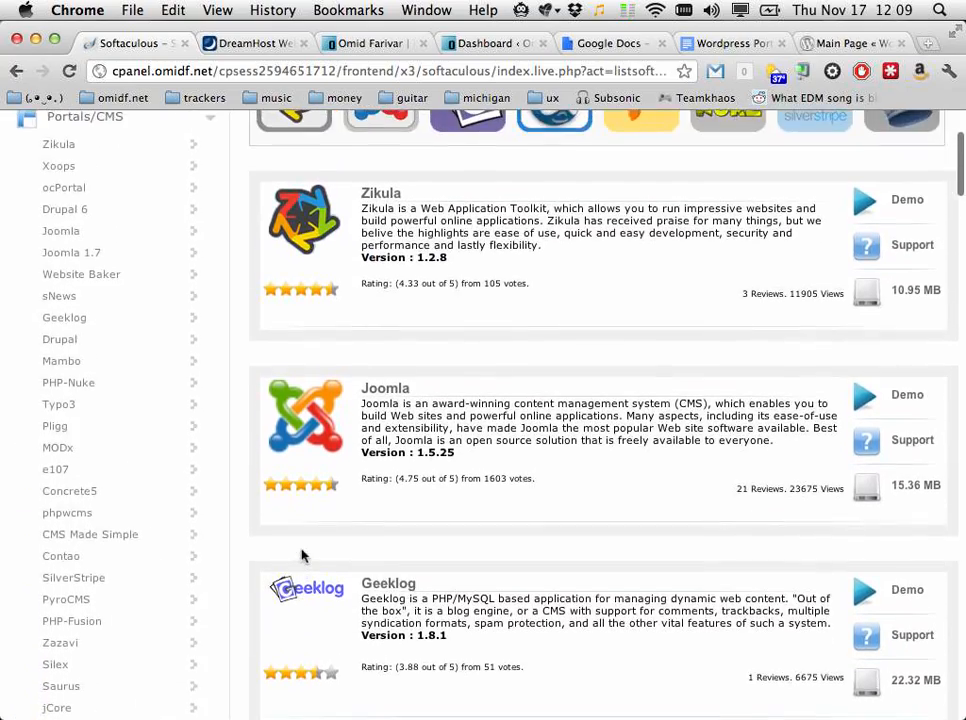
scroll(303, 556, up, 1)
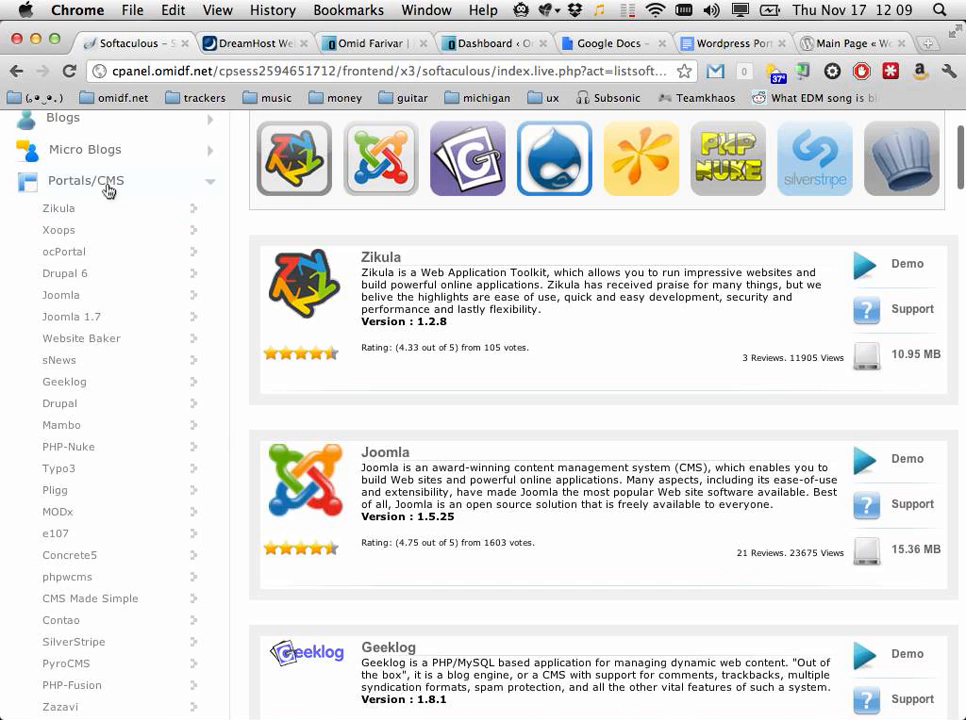
click(48, 124)
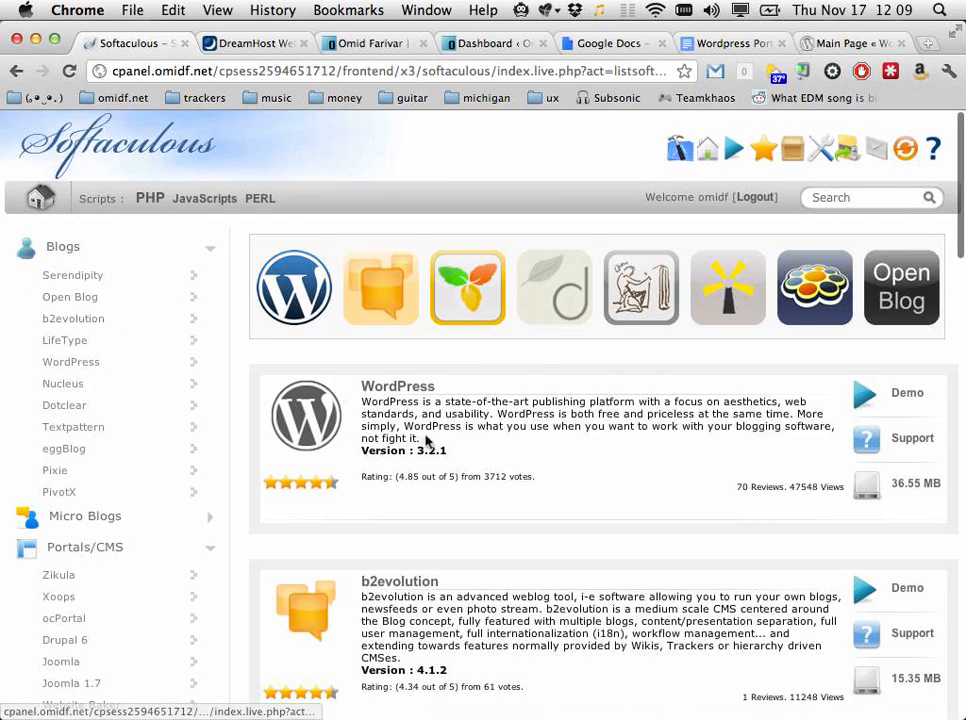
Step: Open WordPress 3.2.1 from the Blogs list and scroll to its five current installations
click(406, 388)
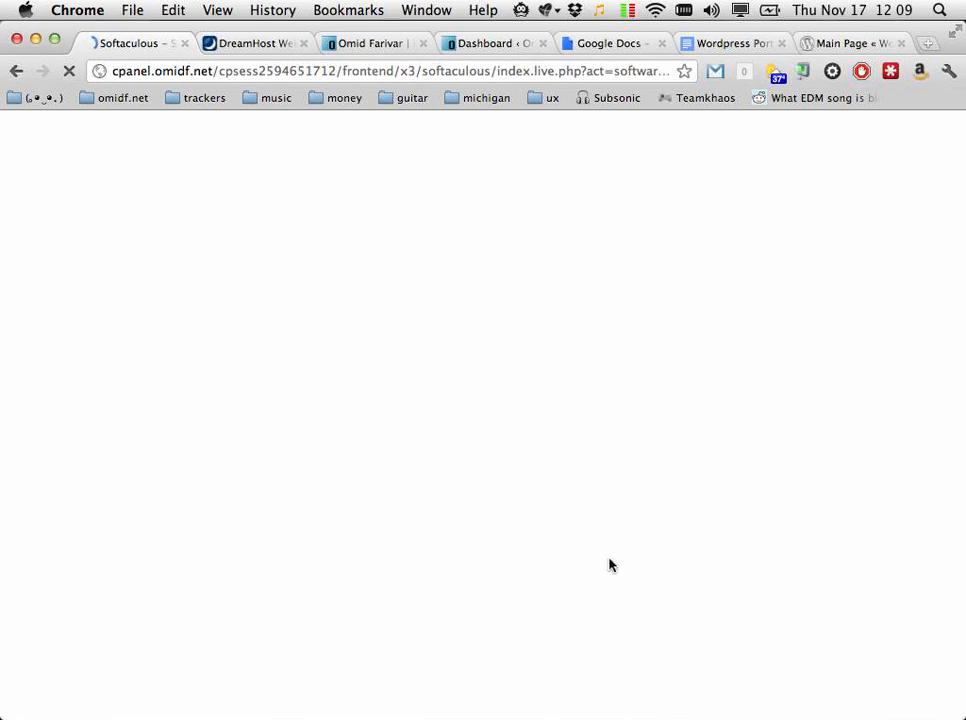
scroll(657, 500, down, 1)
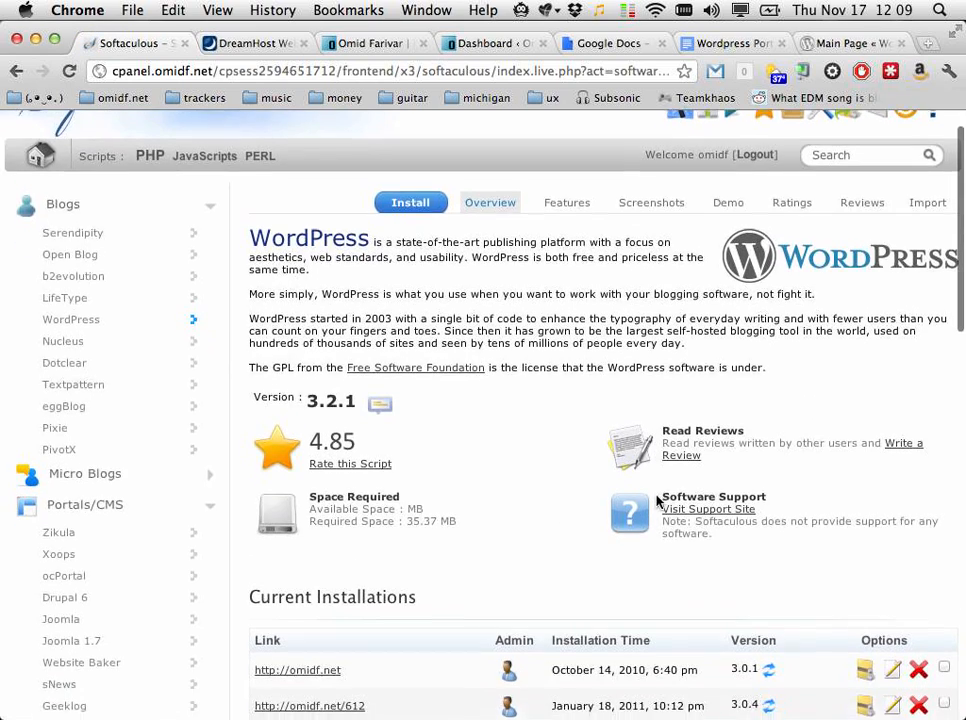
scroll(657, 500, down, 3)
scroll(657, 500, down, 2)
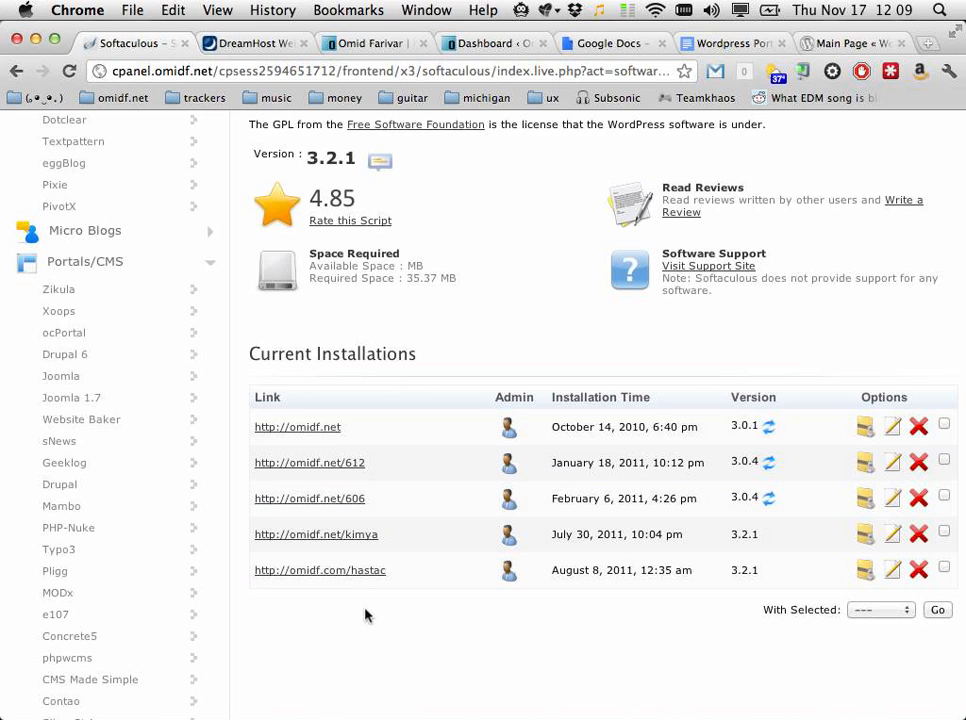
Step: Check DreamHost's one-click WordPress installer, close it, and return to Softaculous's installations list
click(239, 50)
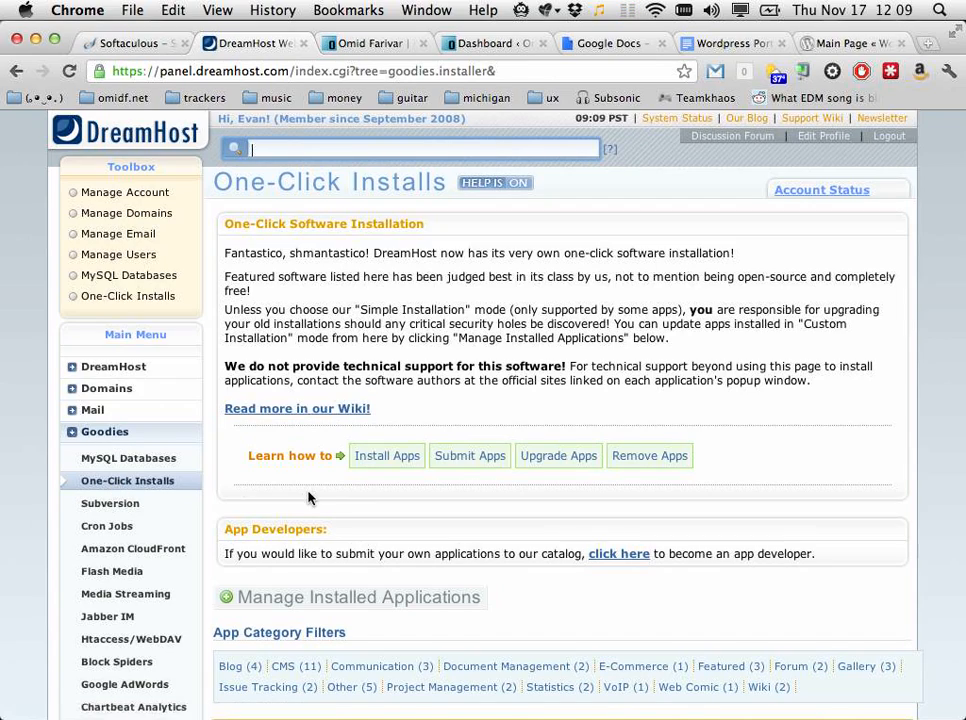
scroll(308, 497, down, 10)
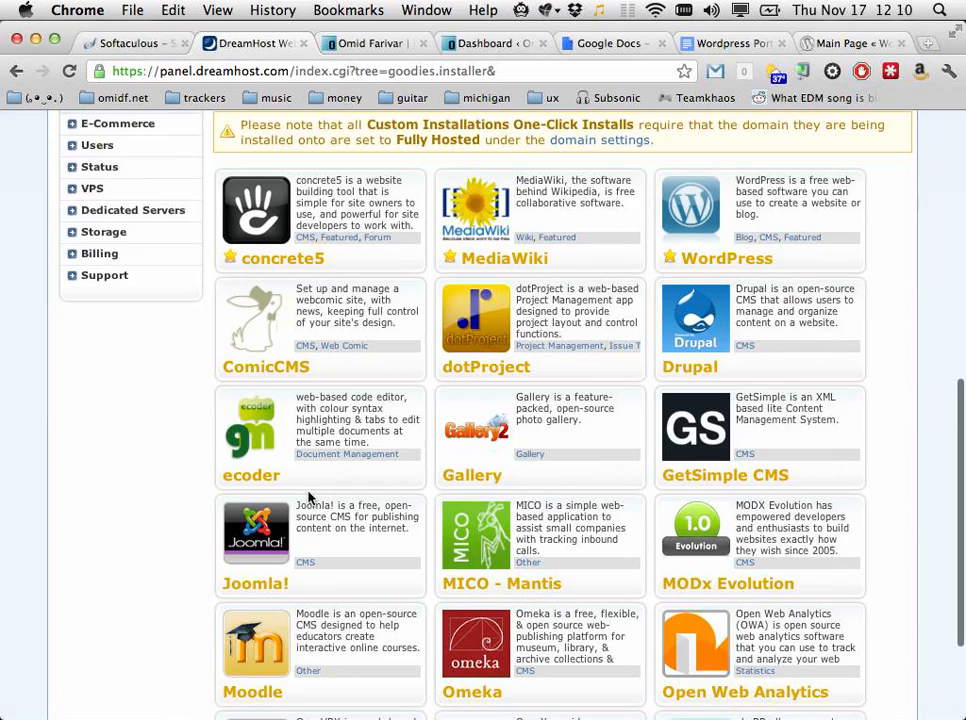
scroll(308, 497, down, 3)
scroll(308, 497, up, 4)
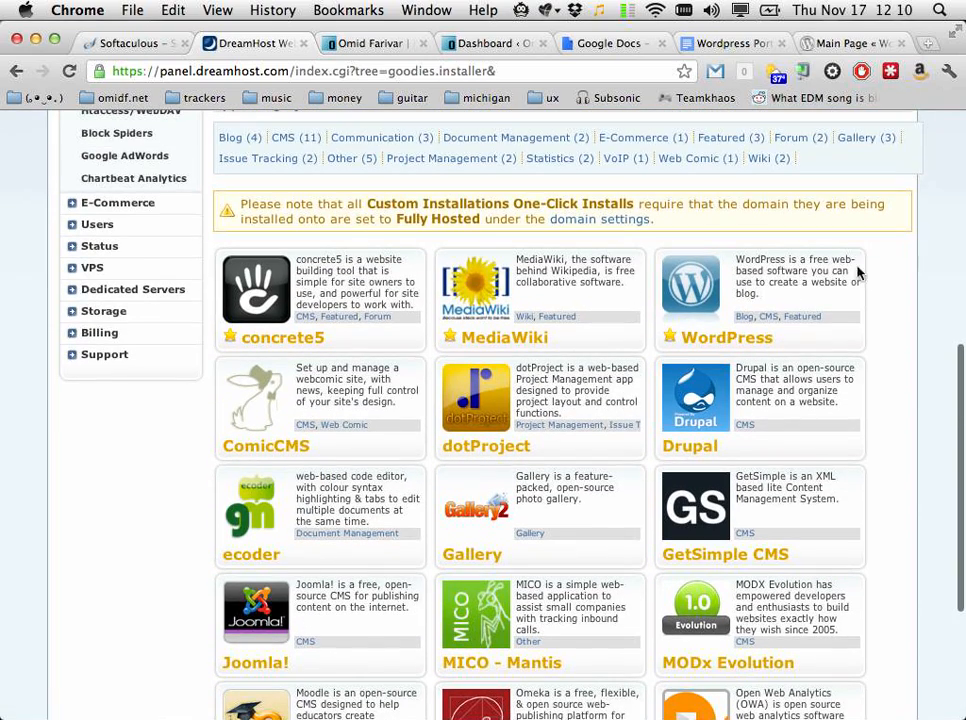
click(705, 282)
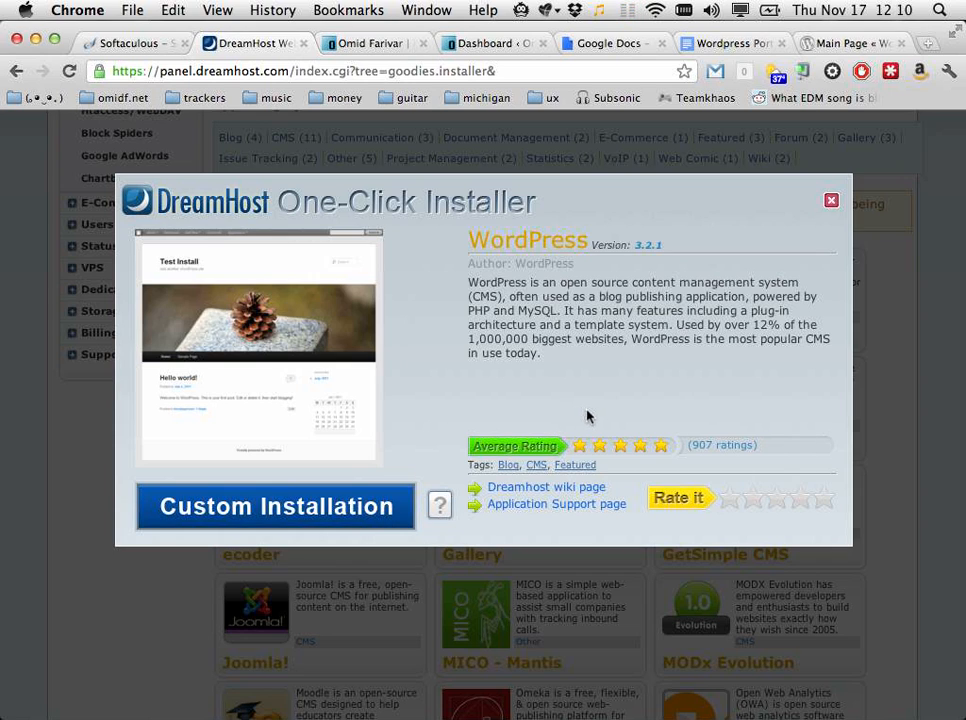
click(831, 201)
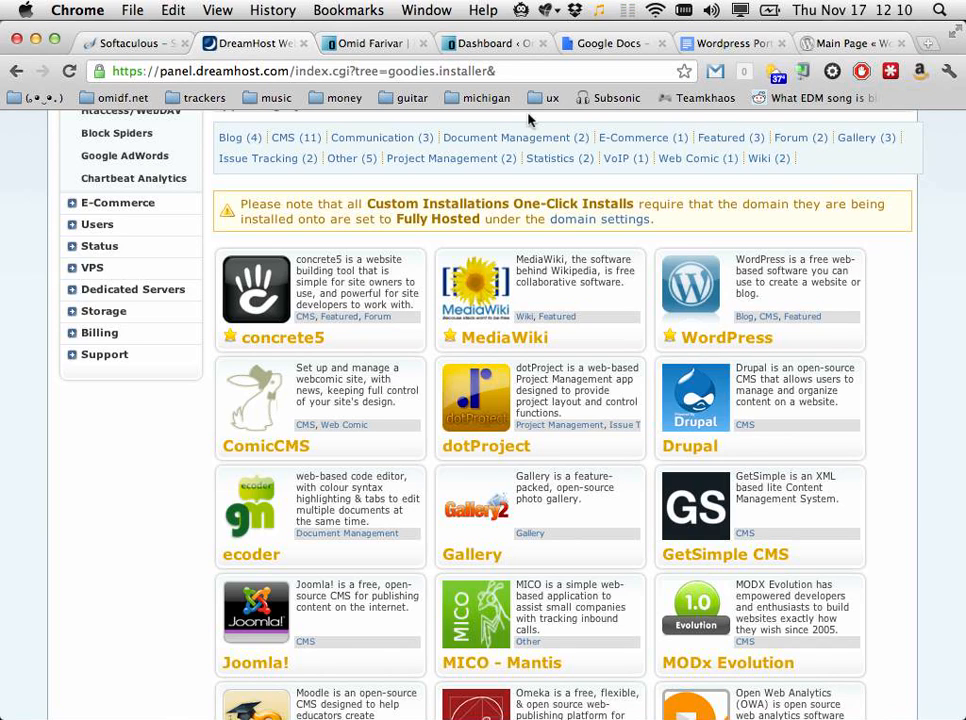
click(153, 50)
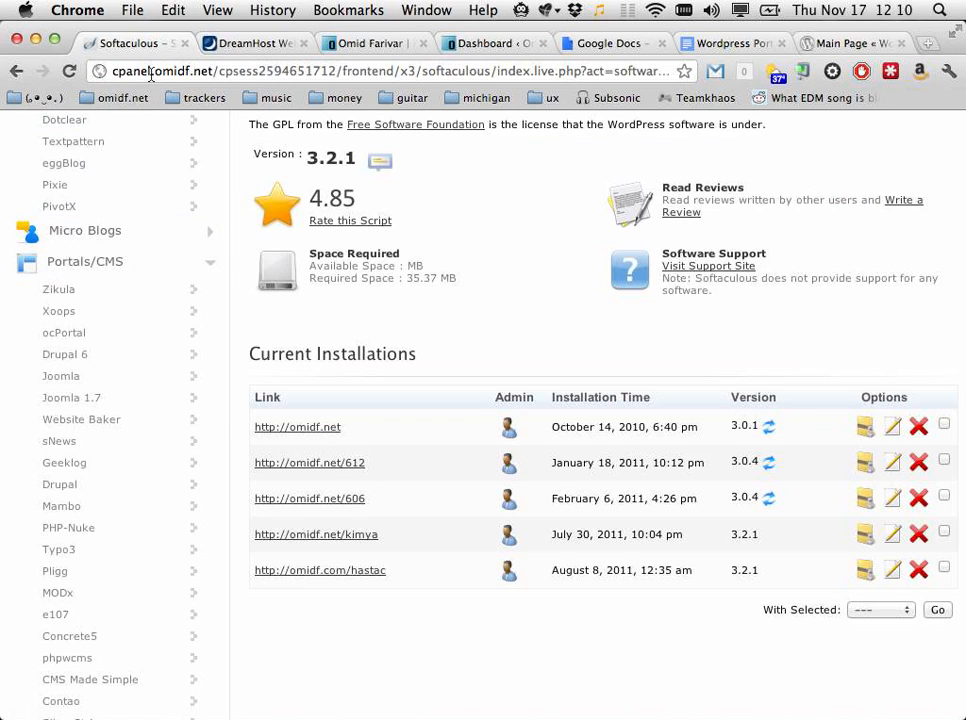
Step: Load the cPanel login page, log in, and scroll the dashboard down to Software/Services
click(151, 72)
text(cpa)
key(Return)
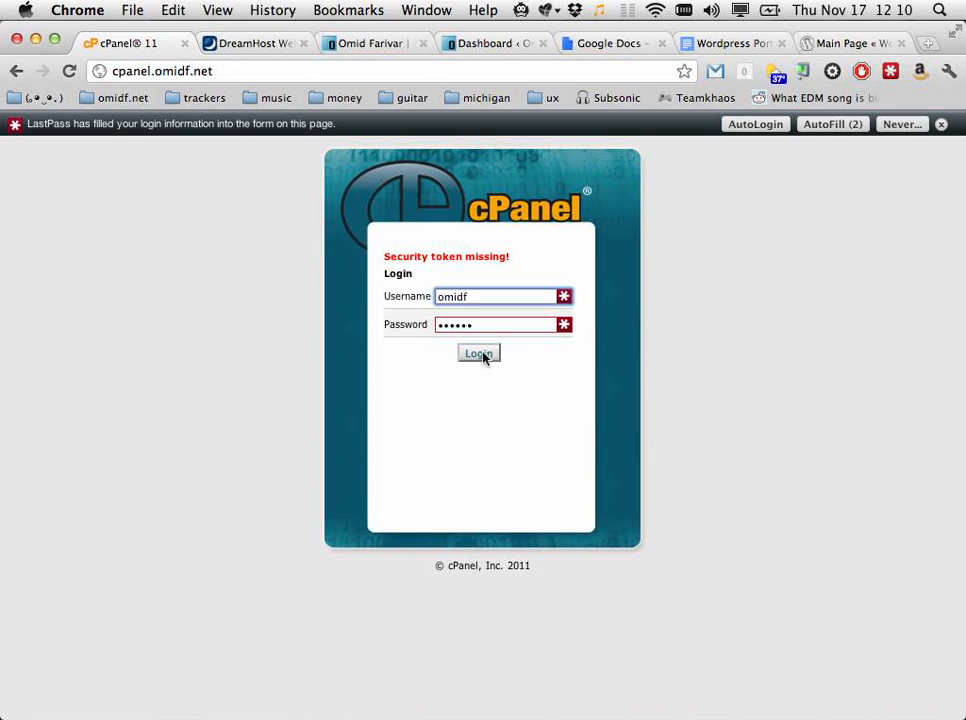
click(481, 355)
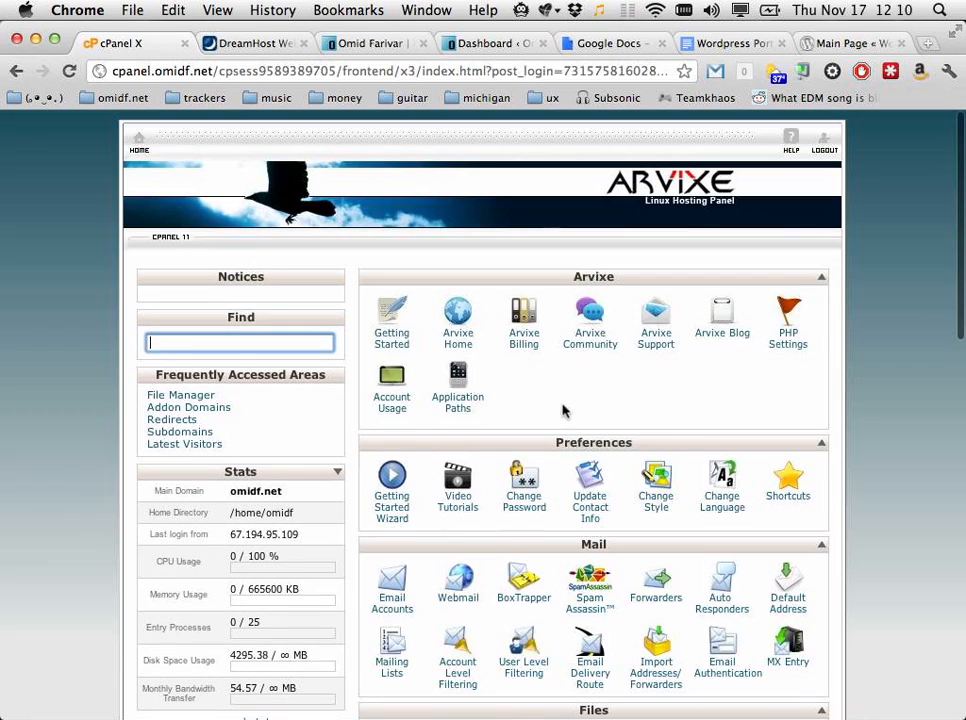
scroll(563, 410, down, 5)
scroll(563, 410, down, 2)
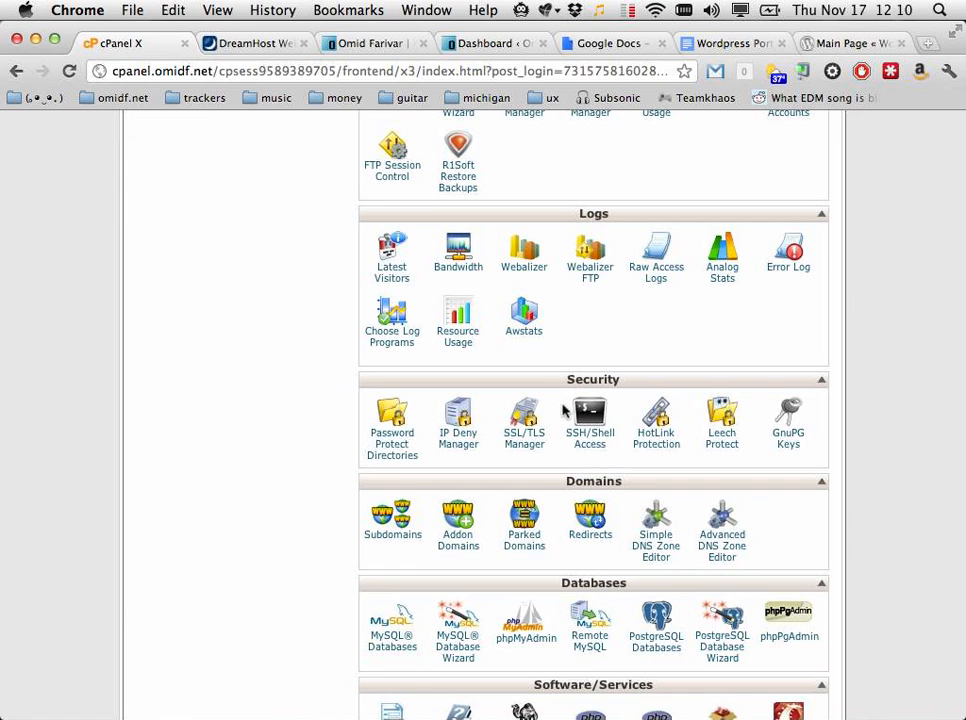
scroll(563, 410, down, 3)
scroll(563, 410, down, 4)
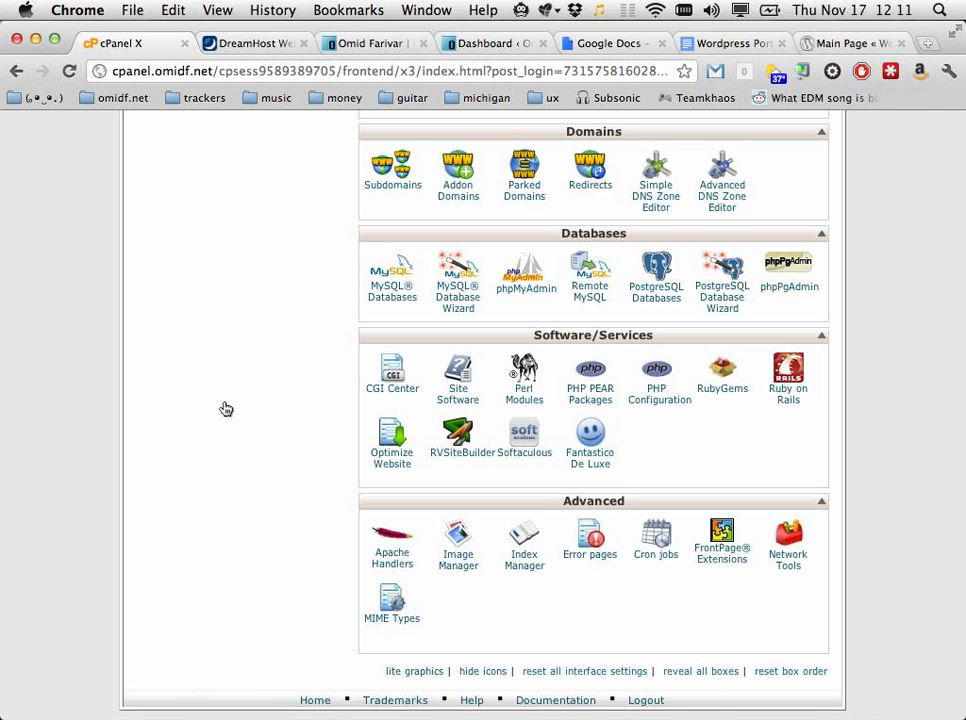
Step: Open wordpress.org/download in a new Chrome tab
key(super+t)
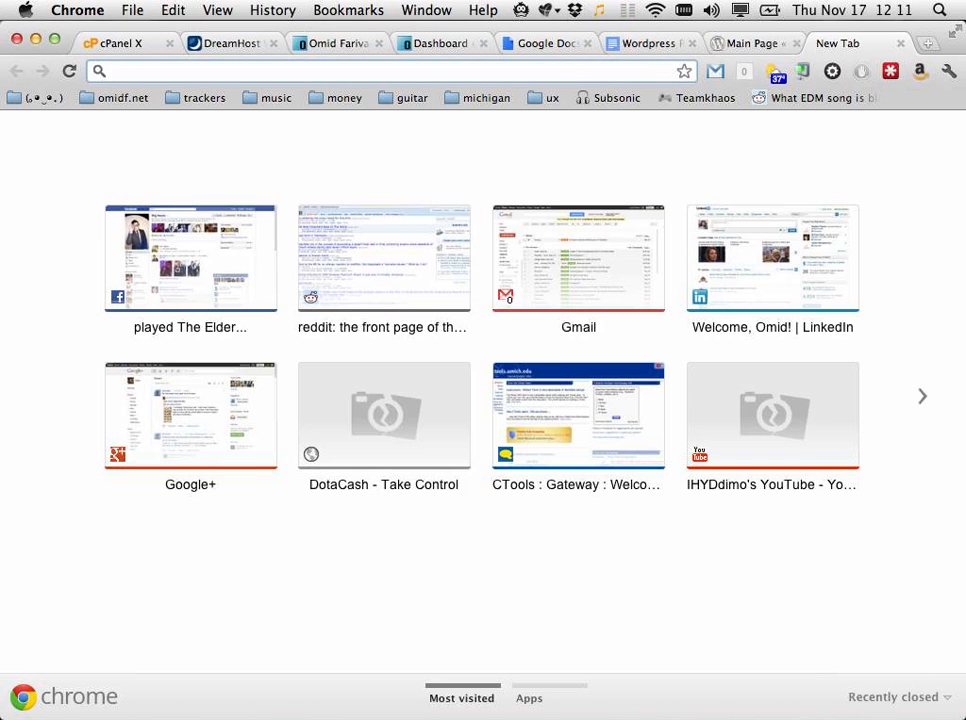
text(wordpress.org/downl)
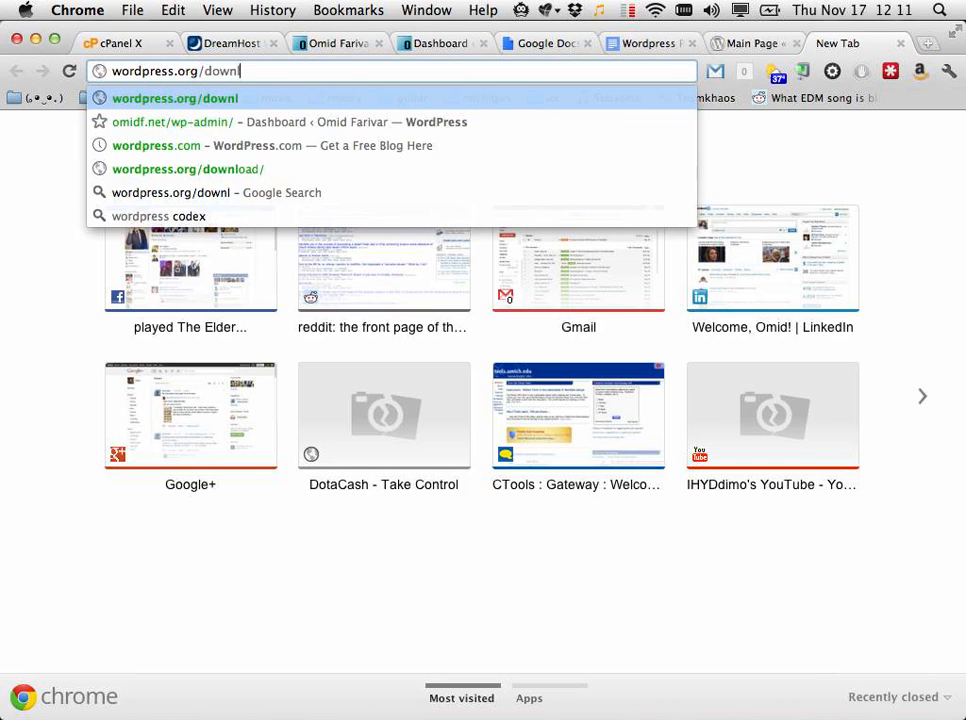
text(oad)
key(Return)
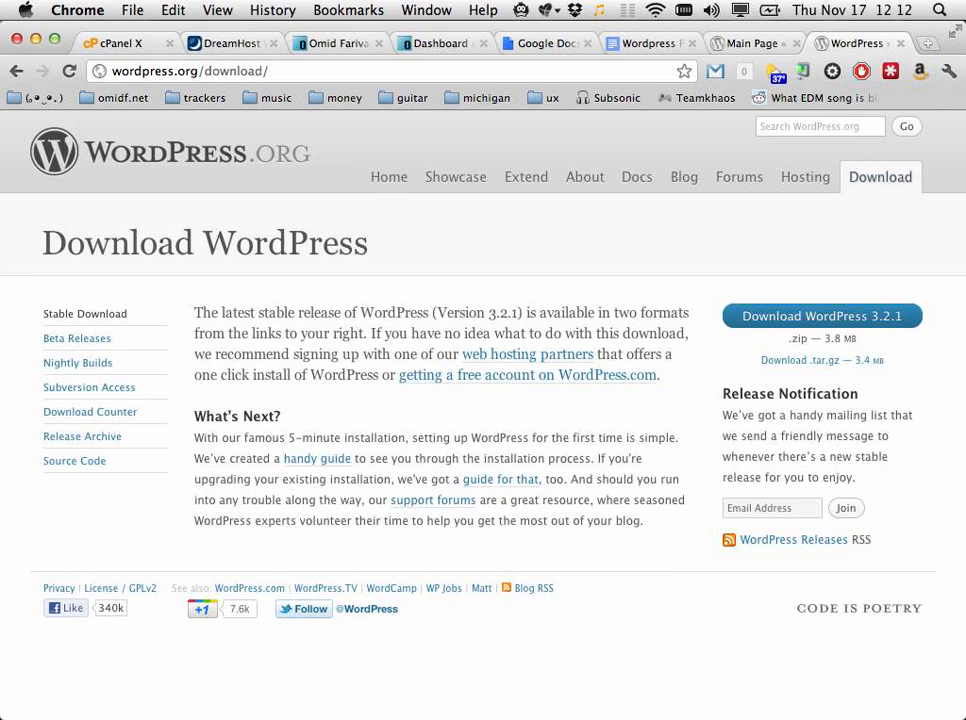
scroll(265, 449, down, 1)
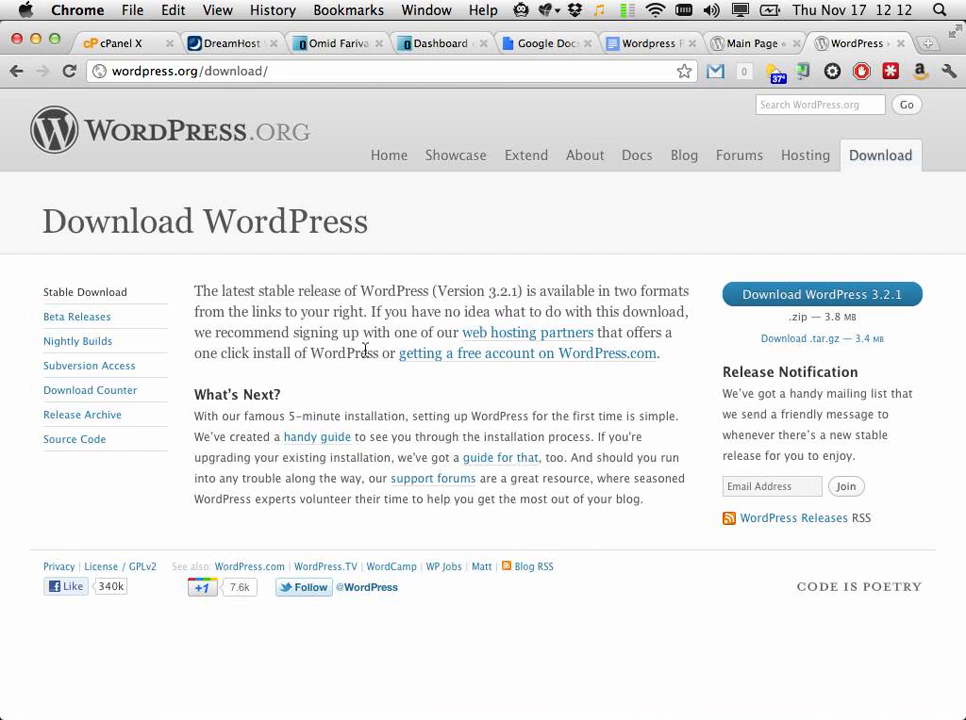
Step: Adjust the display brightness and give the download page a Google +1, dismissing its popup
key(F1)
click(208, 589)
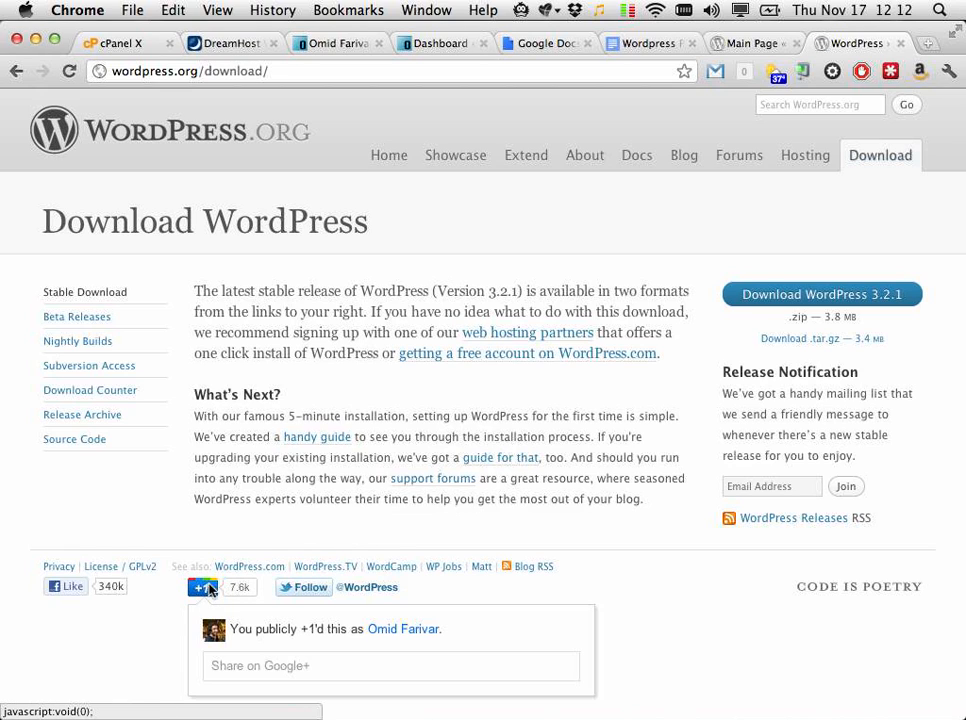
click(676, 638)
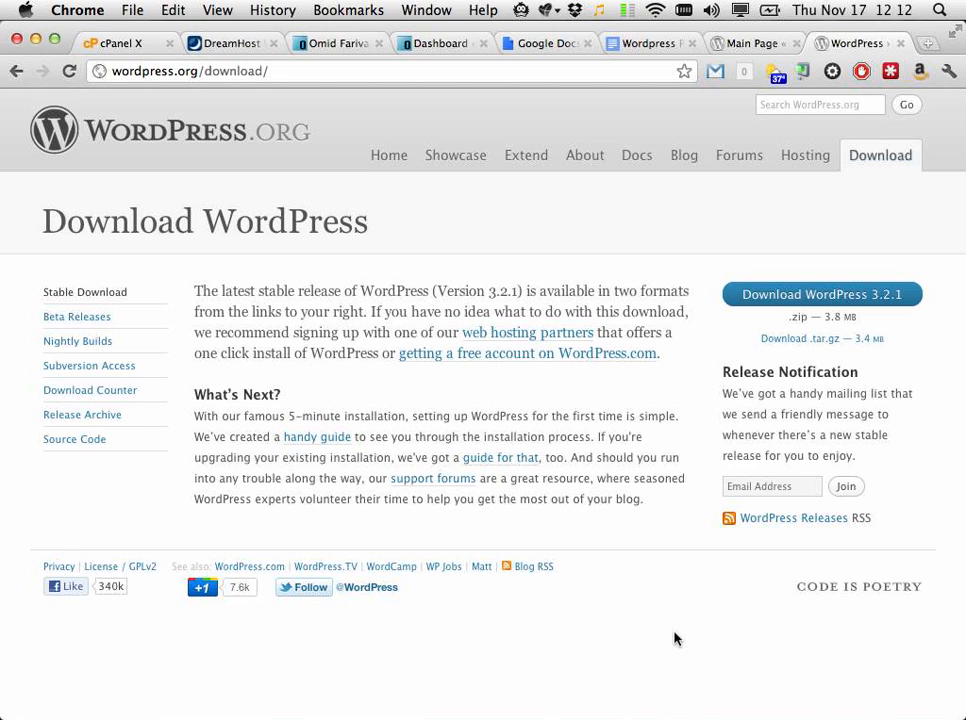
Step: Download wordpress-3.2.1.zip and reveal it in the Chrome downloads folder in Finder
click(824, 304)
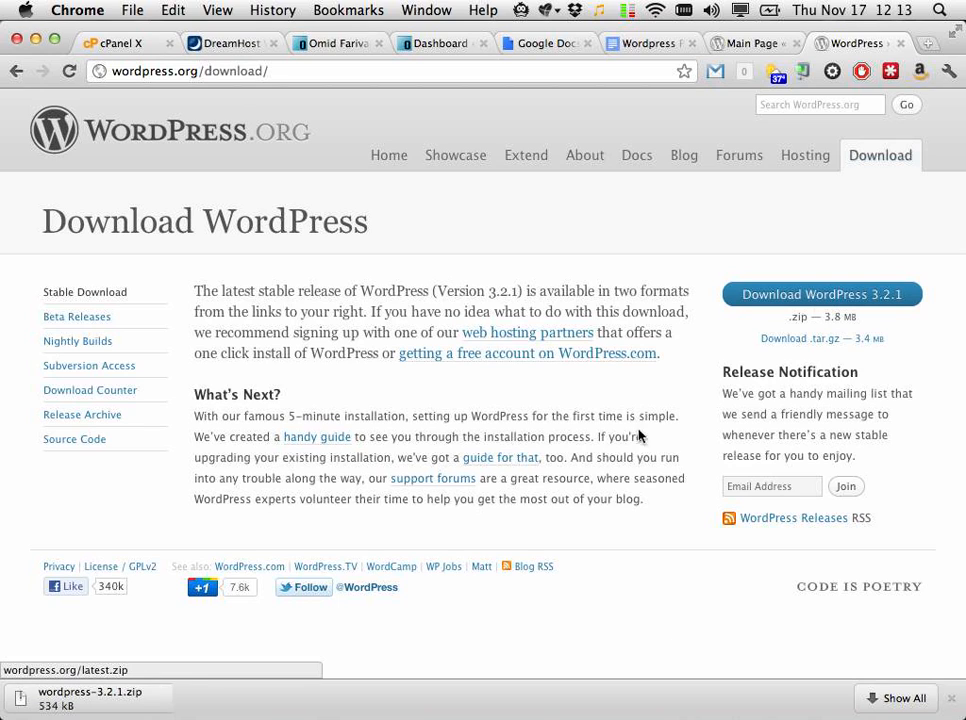
click(193, 699)
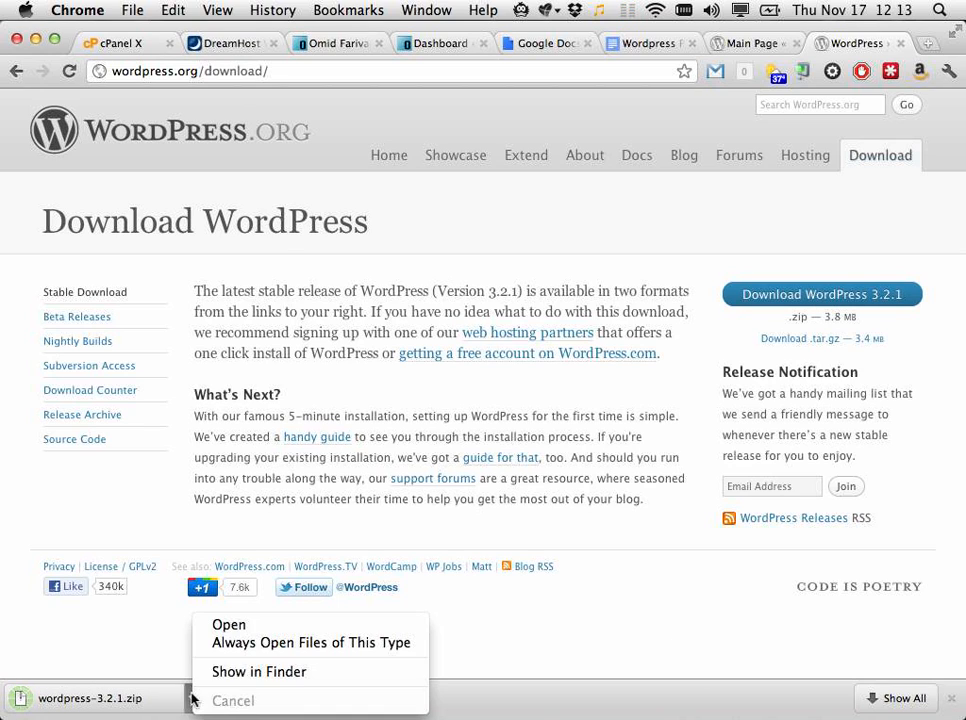
click(240, 674)
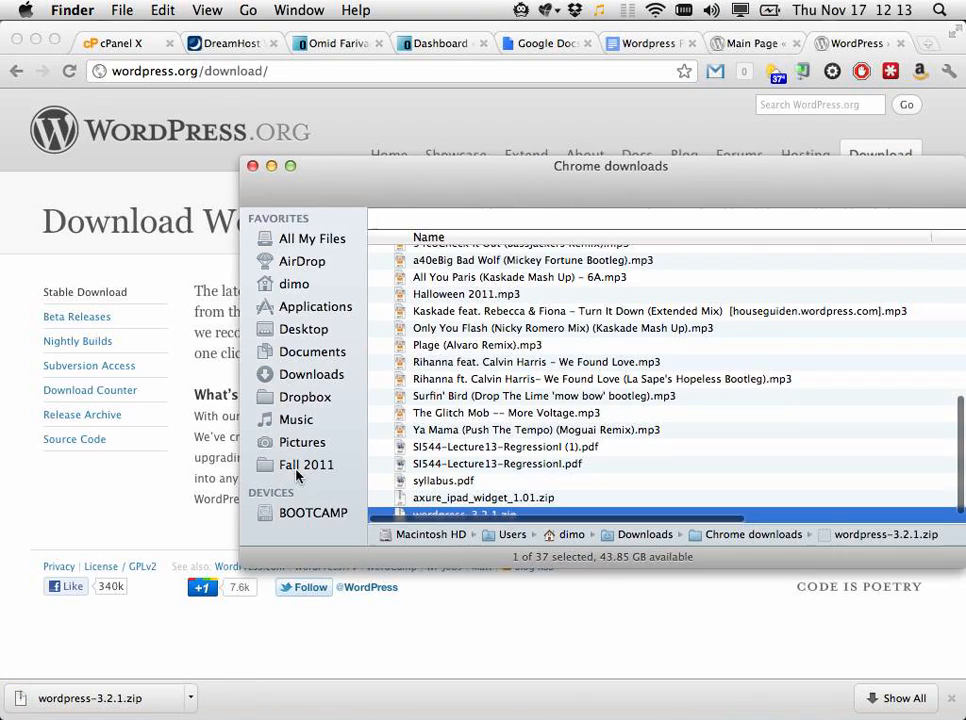
scroll(541, 436, up, 1)
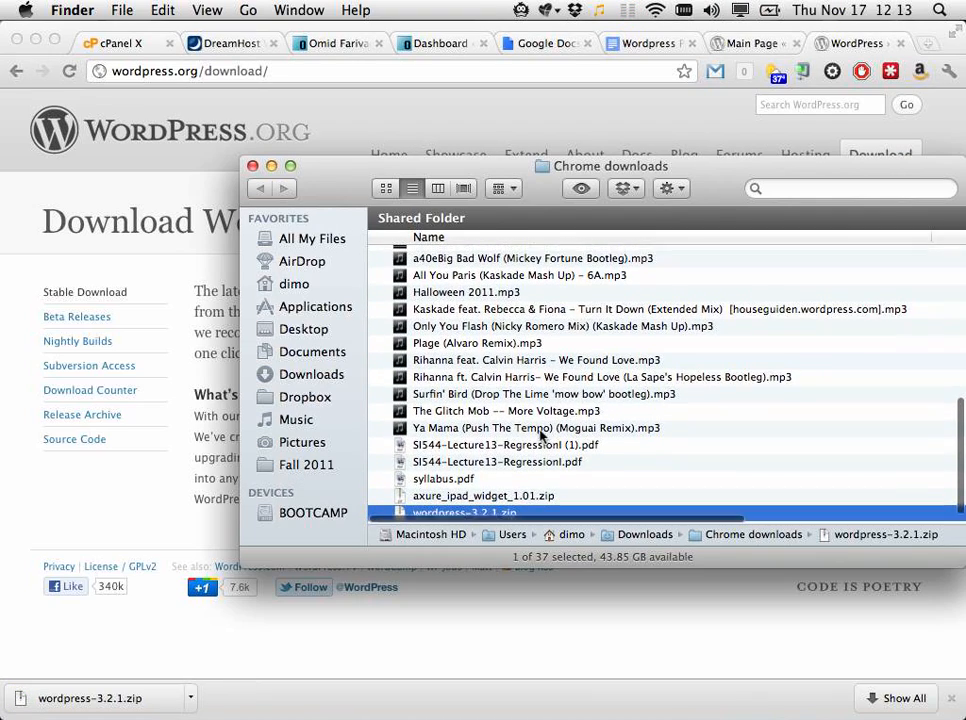
scroll(541, 436, down, 1)
scroll(541, 436, up, 1)
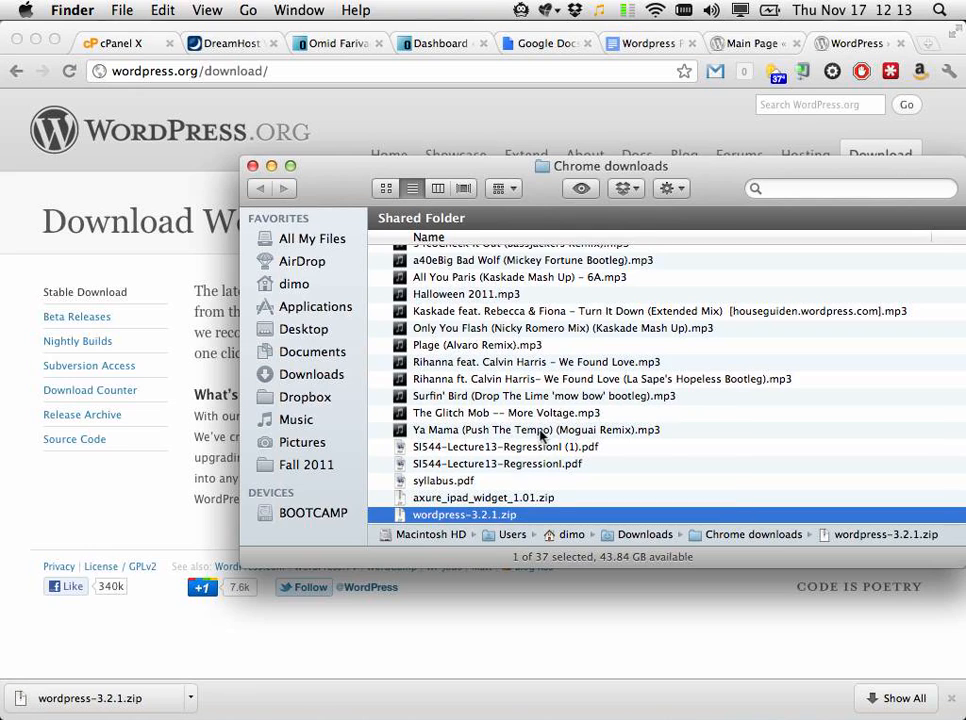
Step: Extract wordpress-3.2.1.zip into a wordpress folder and briefly inspect its contents
double_click(466, 515)
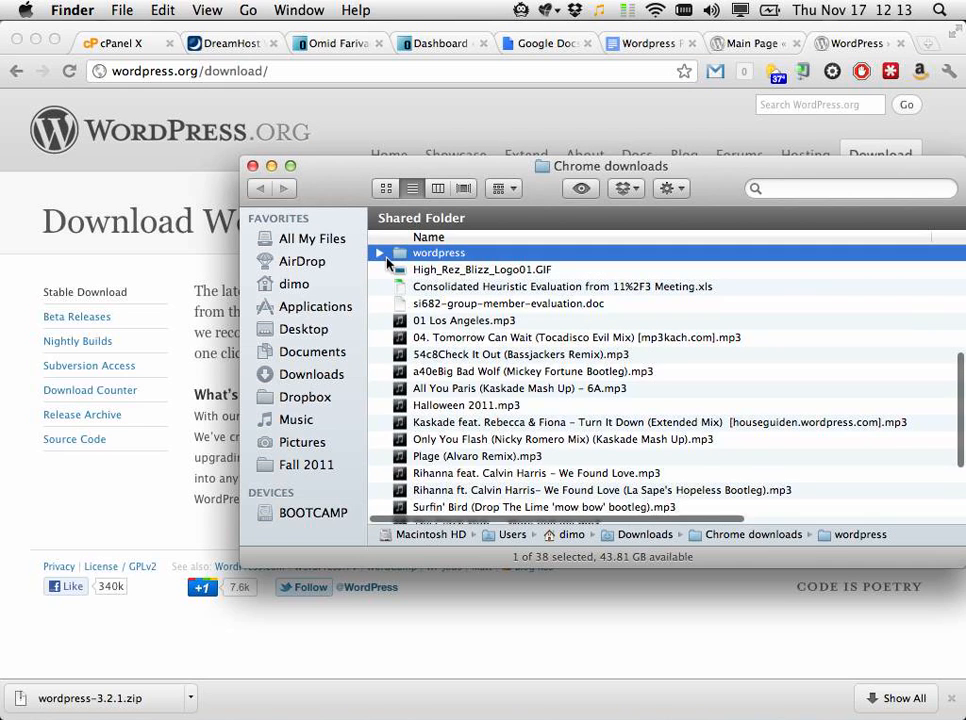
click(379, 253)
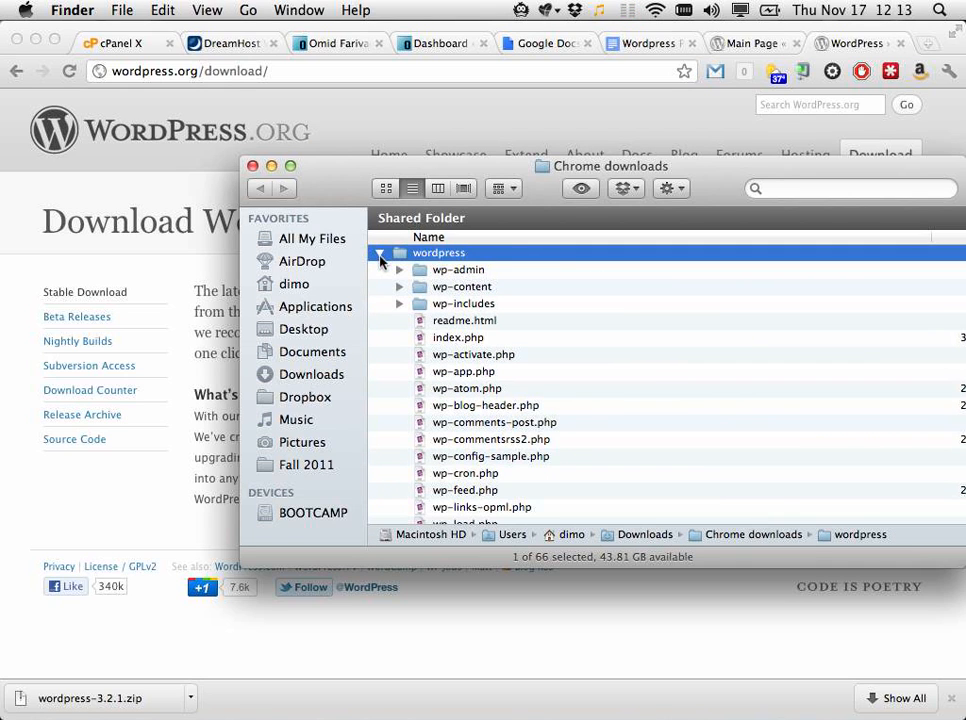
click(379, 253)
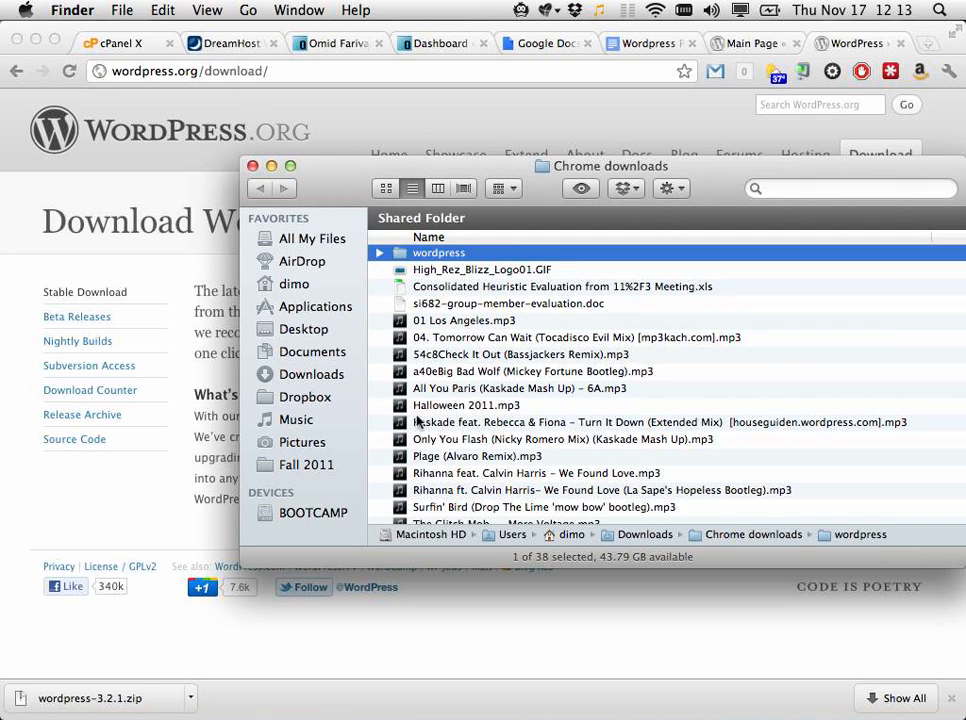
key(super+Tab)
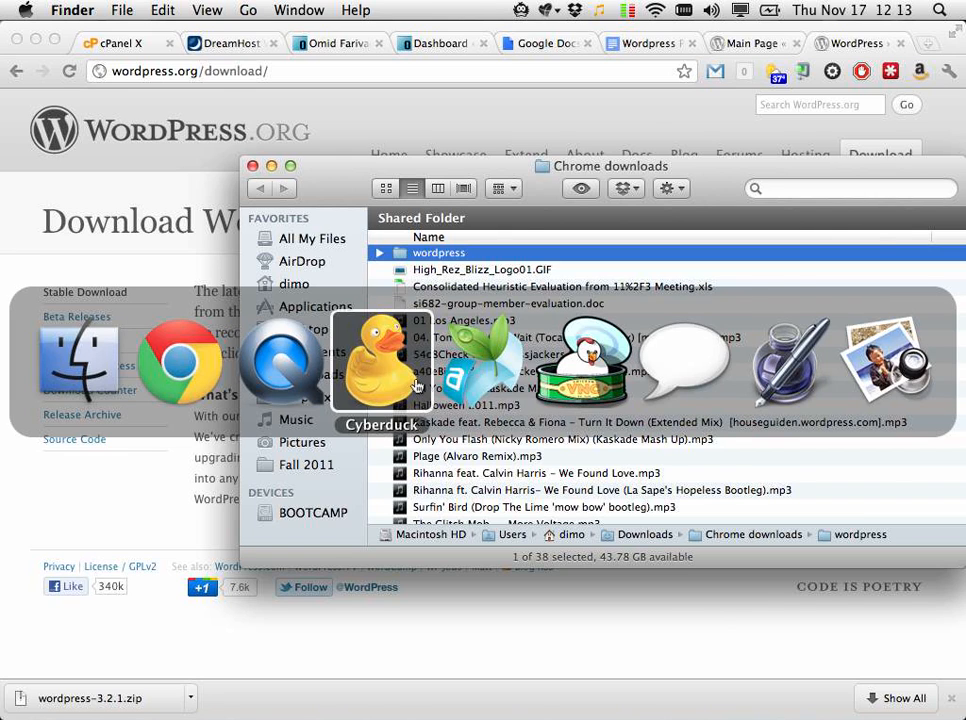
Step: In Cyberduck, abandon the new-connection setup and open a fresh bookmarks window
click(416, 385)
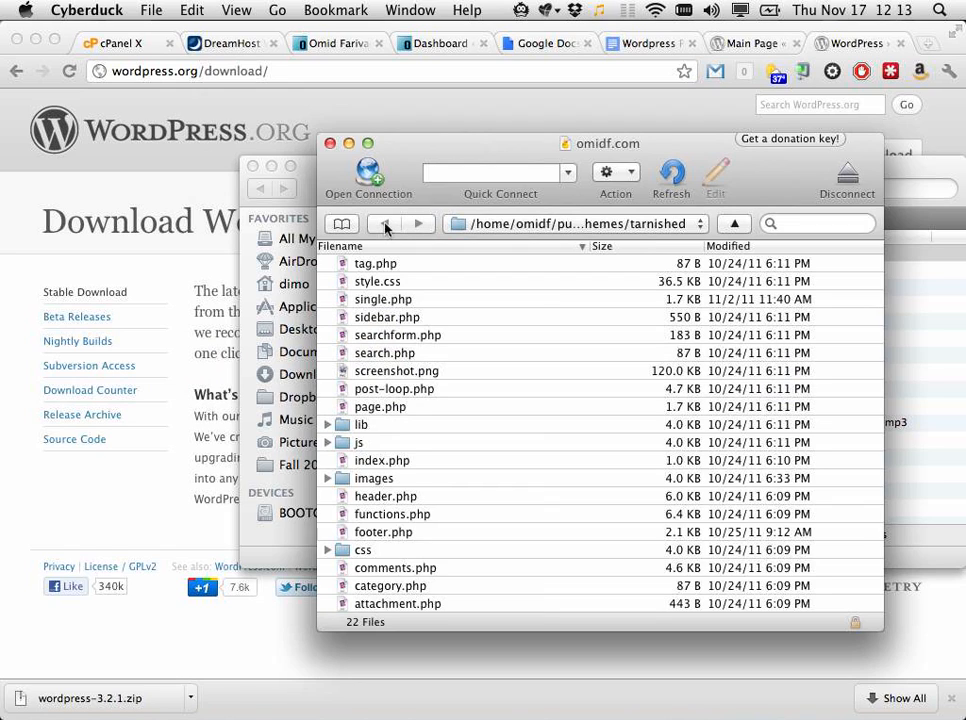
click(350, 168)
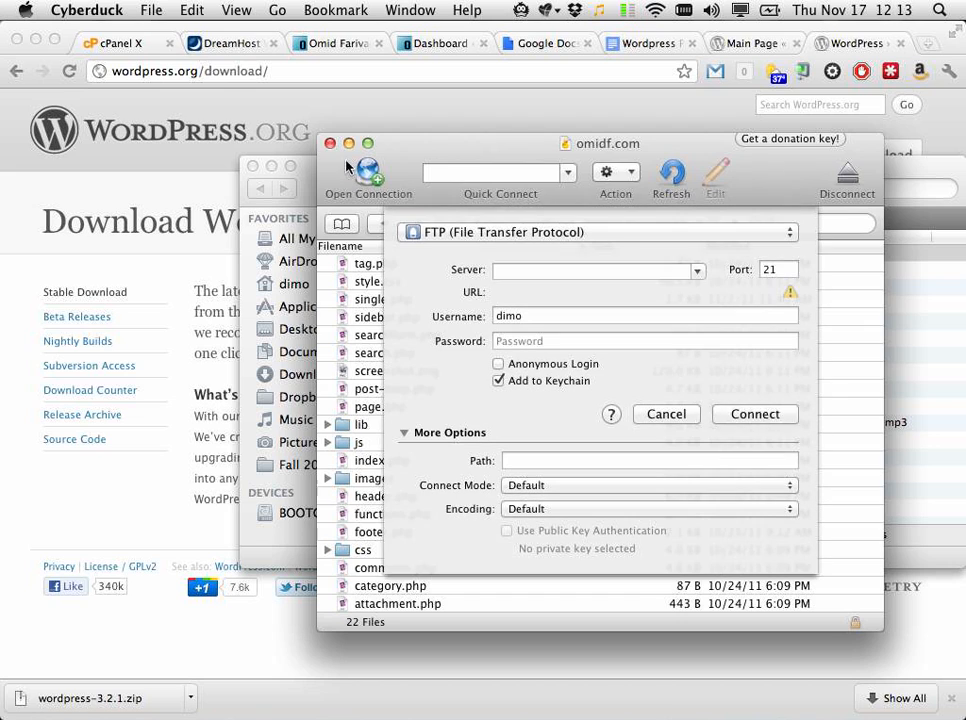
click(694, 419)
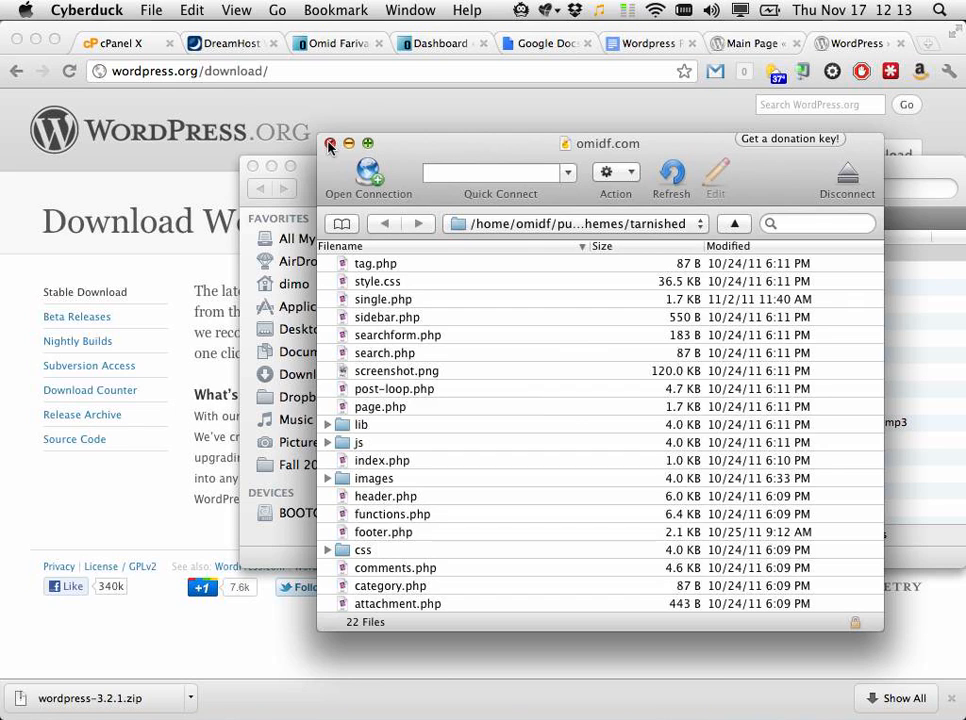
click(370, 176)
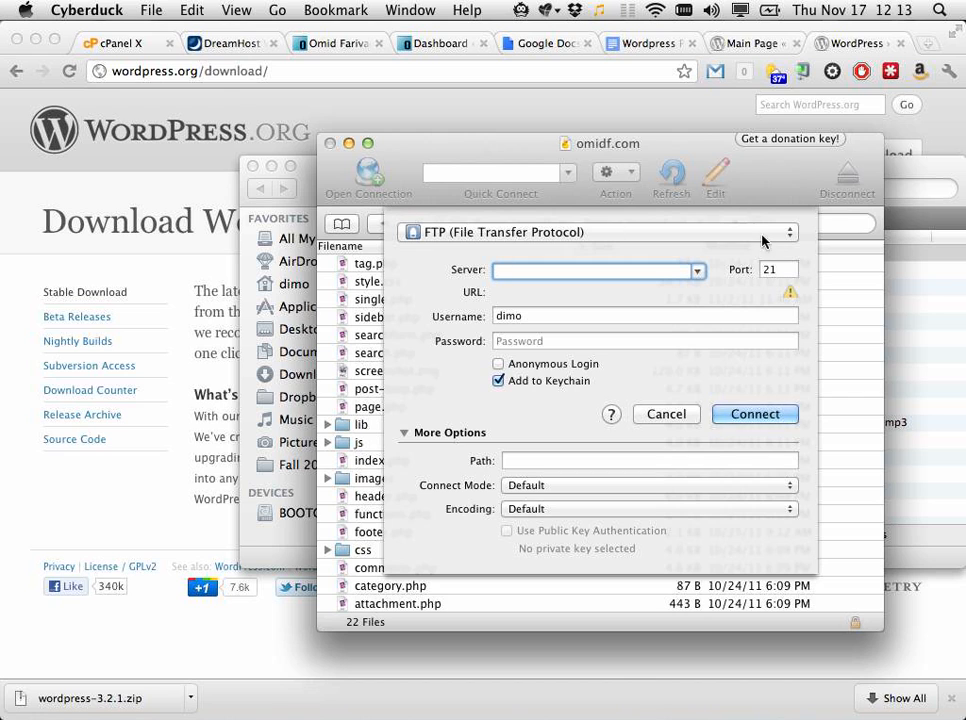
click(666, 416)
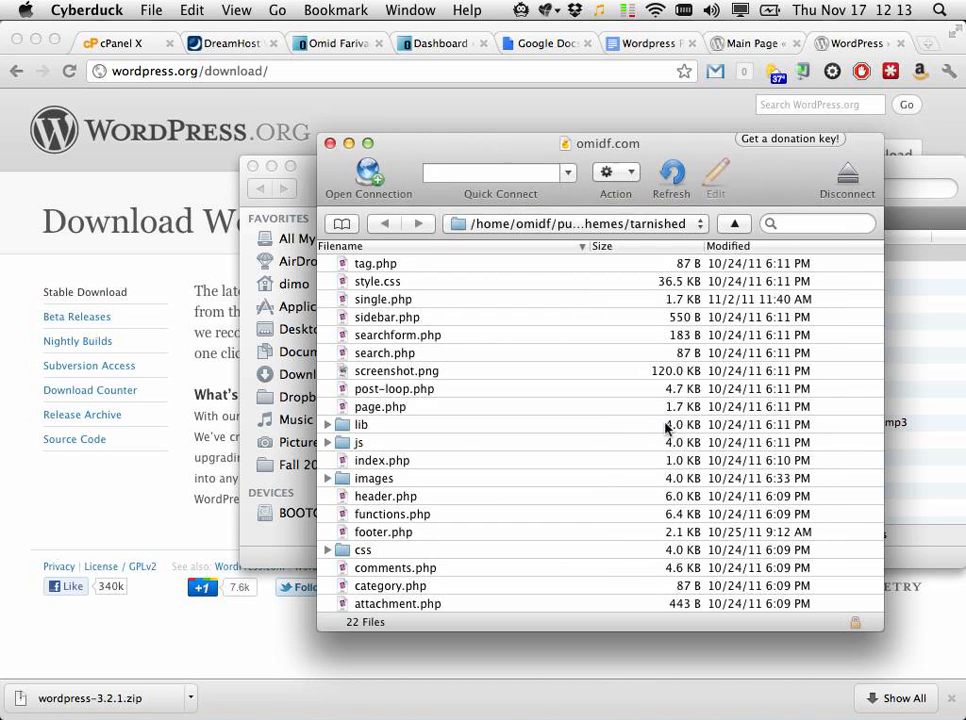
key(super+w)
key(super+n)
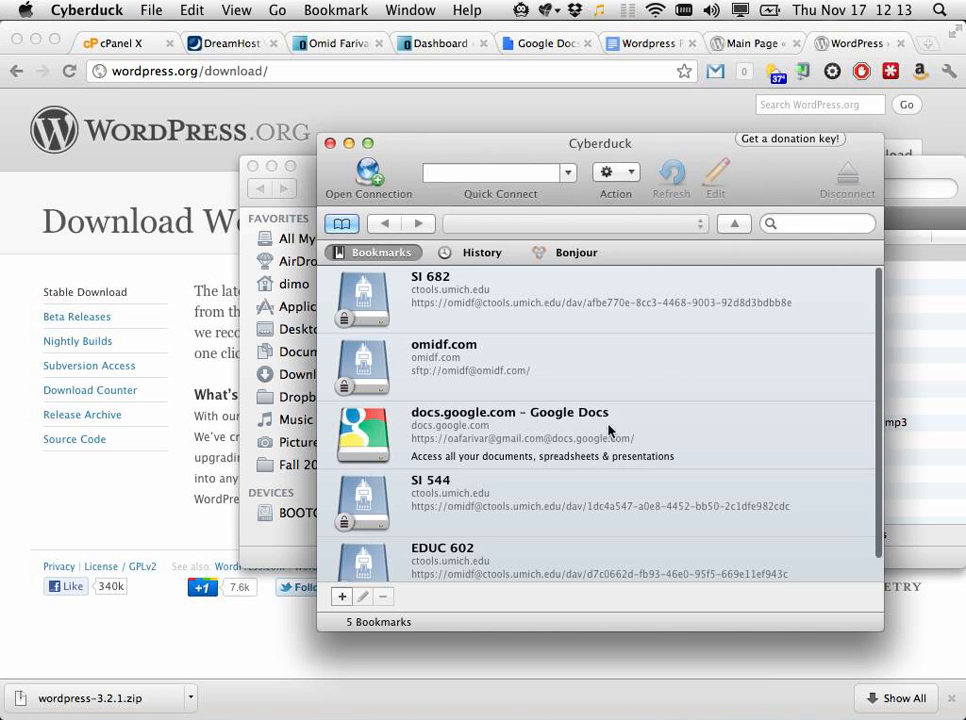
Step: Connect to the saved omidf.com server, scroll through public_html, and move the window aside
double_click(490, 368)
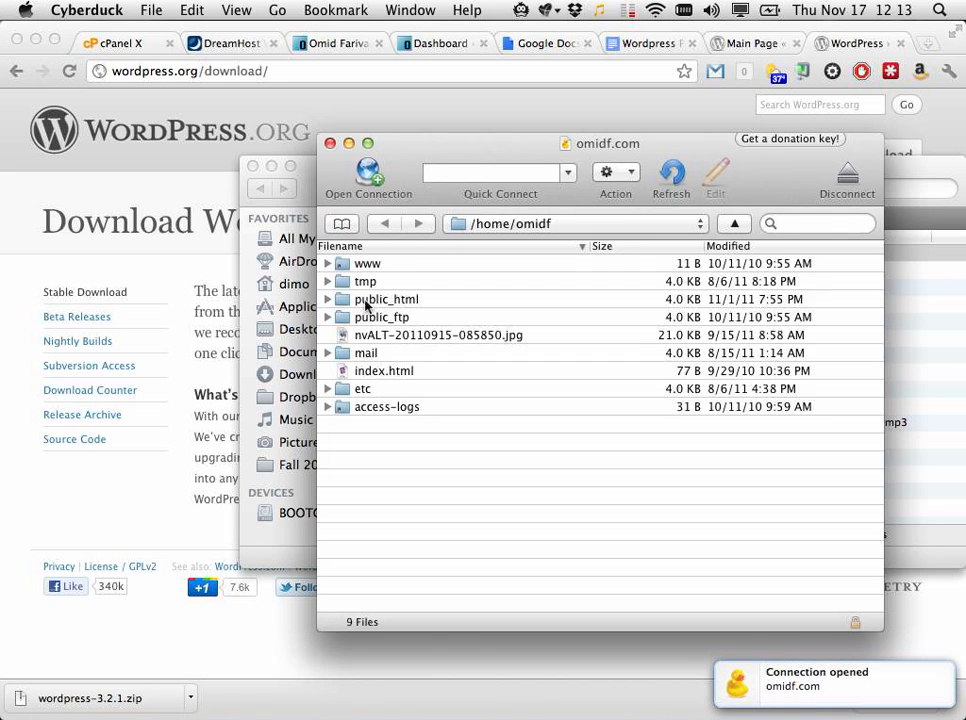
click(328, 299)
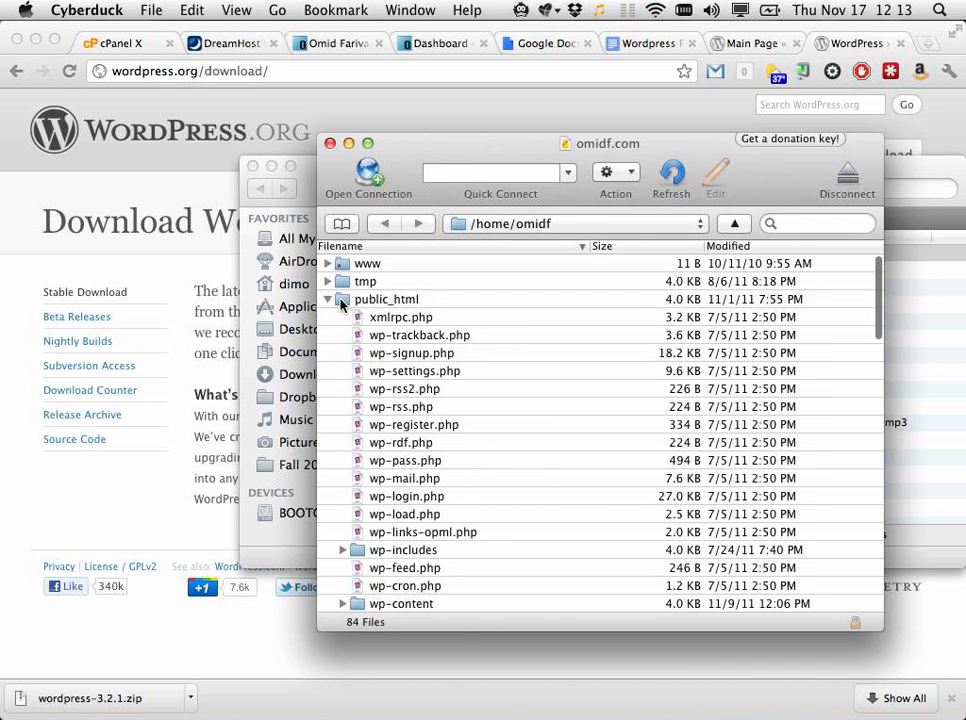
scroll(350, 306, down, 5)
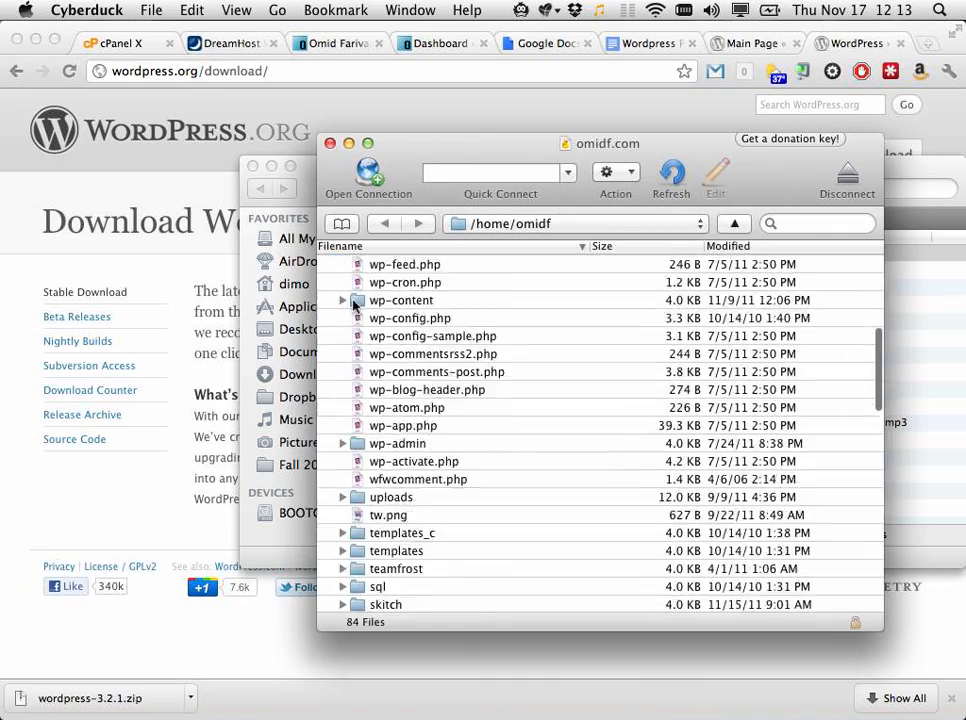
scroll(352, 306, down, 15)
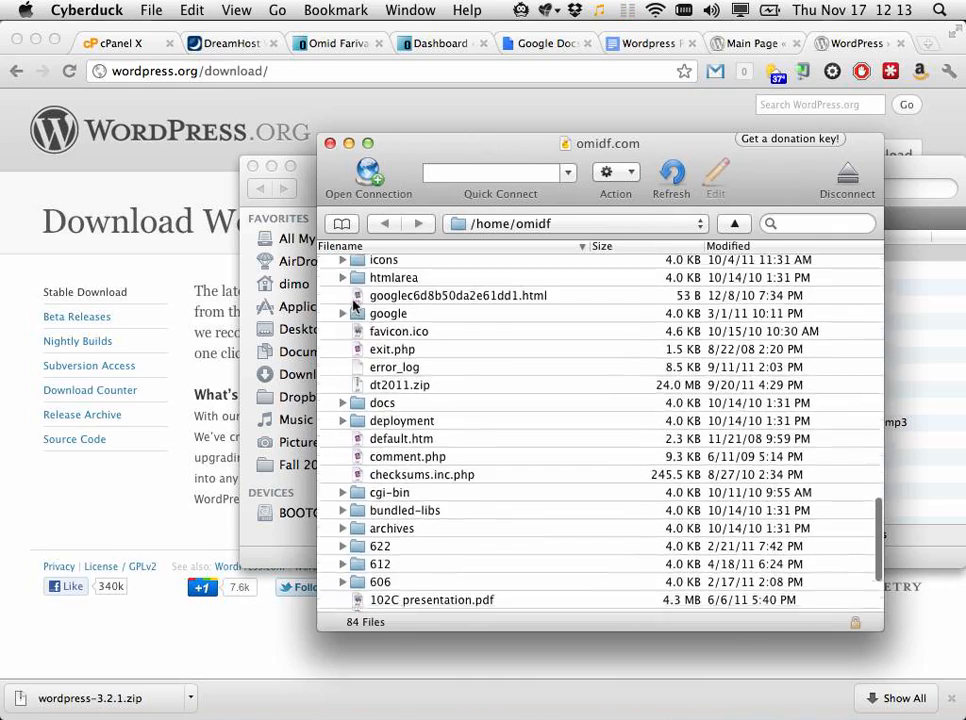
scroll(352, 306, down, 3)
drag(395, 143, 494, 140)
Step: In Chrome downloads, select wordpress-3.2.1.zip, then the extracted wordpress folder, and return to Cyberduck
click(367, 168)
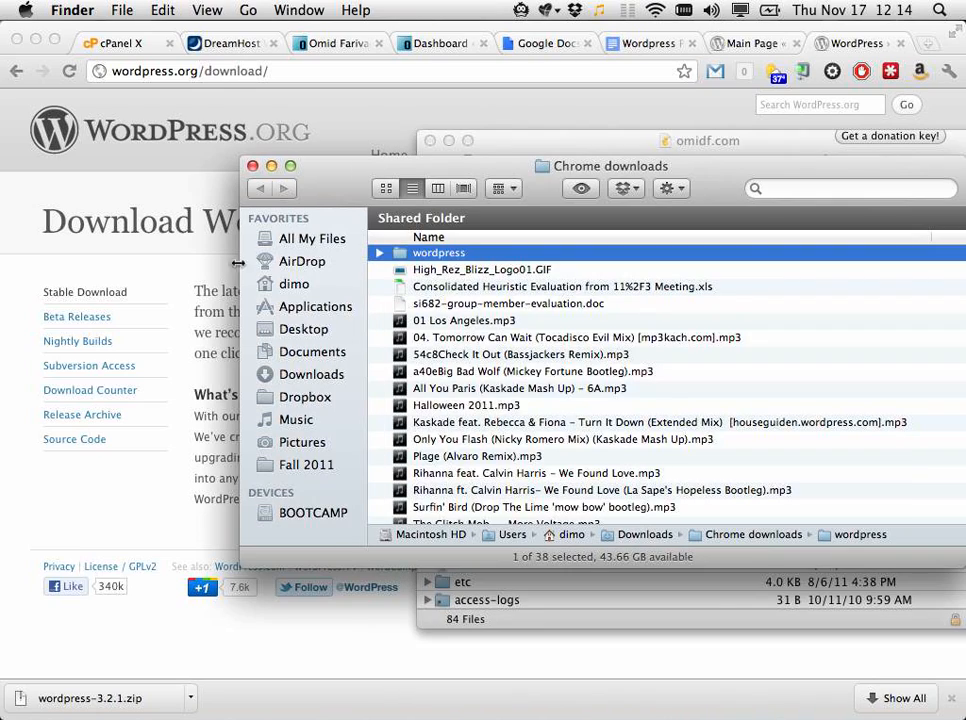
scroll(434, 340, down, 4)
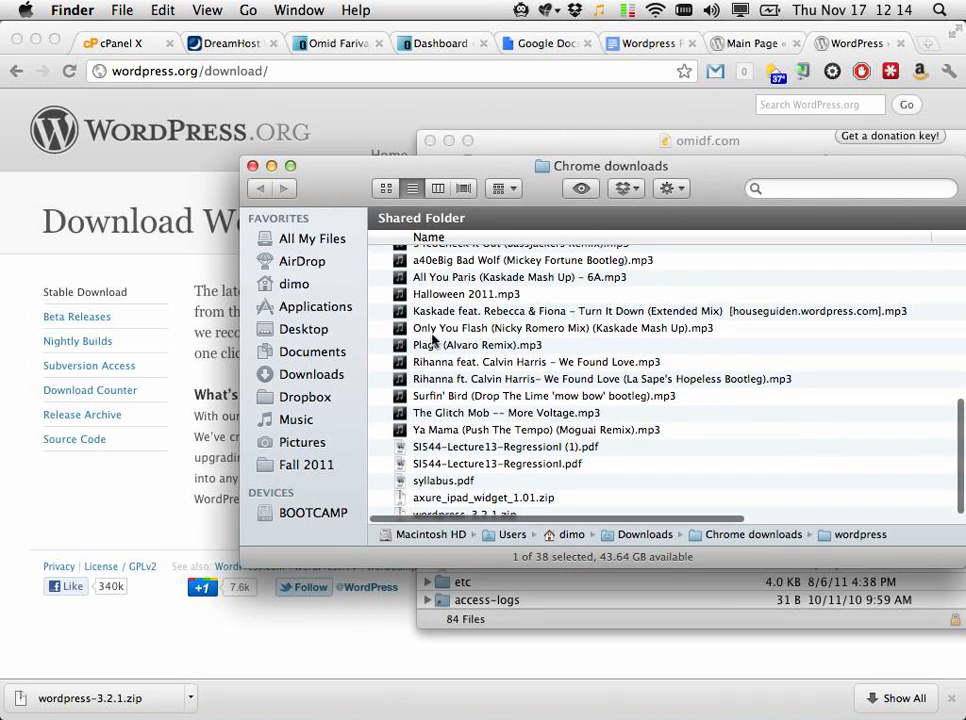
click(455, 500)
click(440, 514)
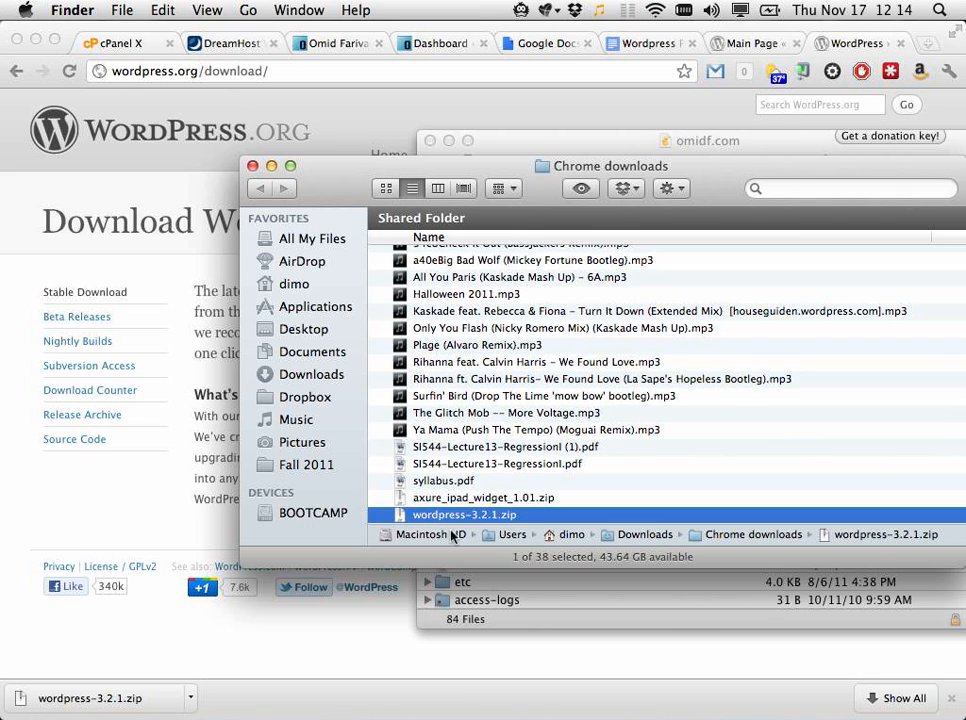
scroll(474, 372, up, 8)
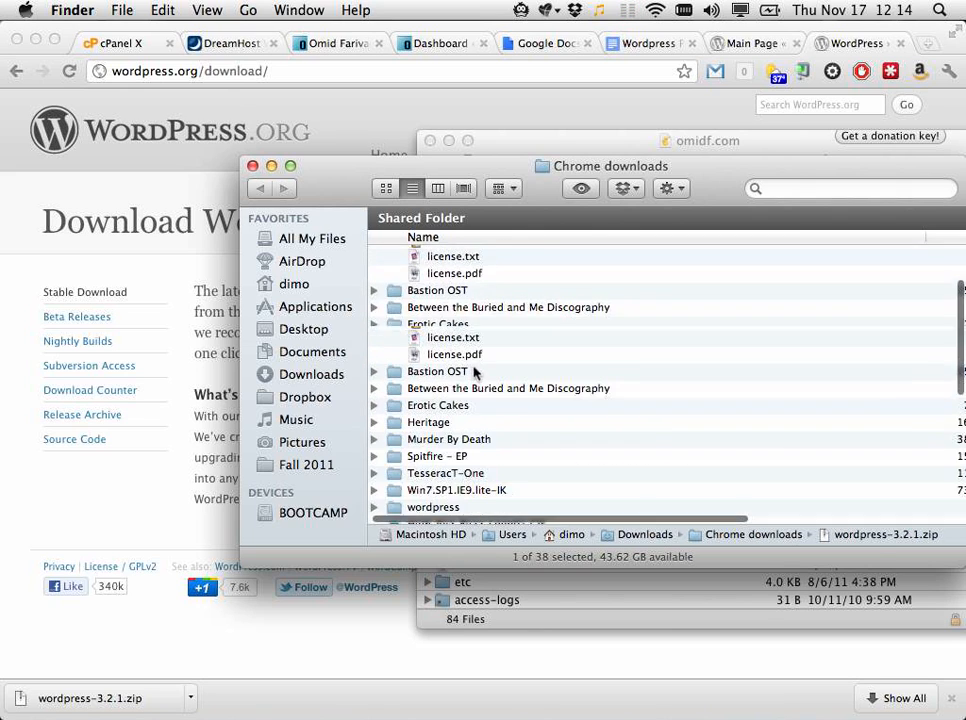
scroll(474, 372, down, 5)
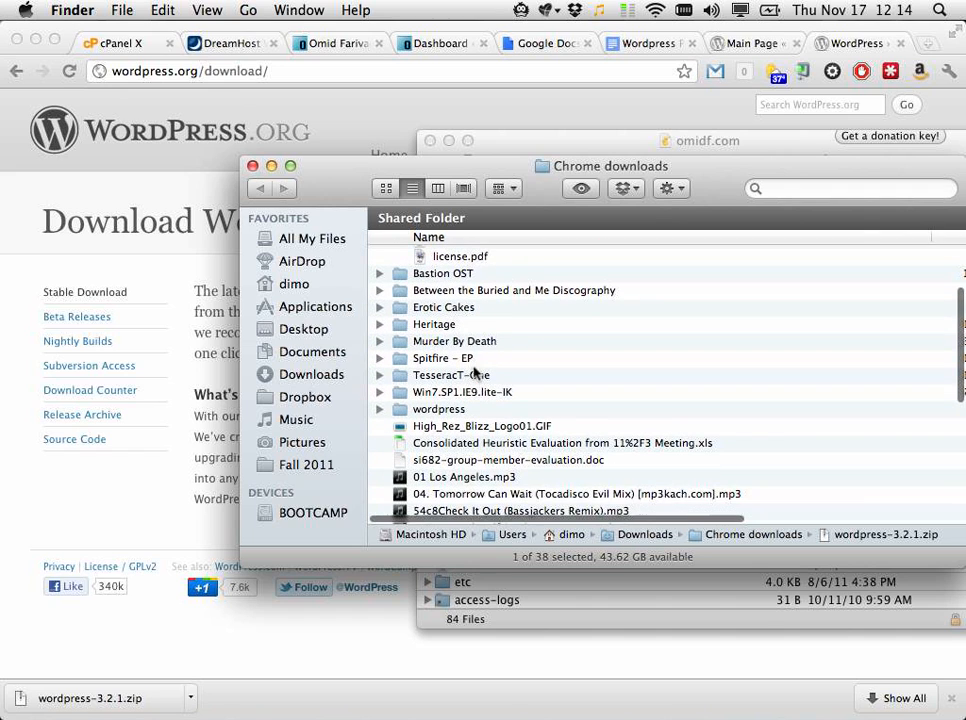
click(440, 409)
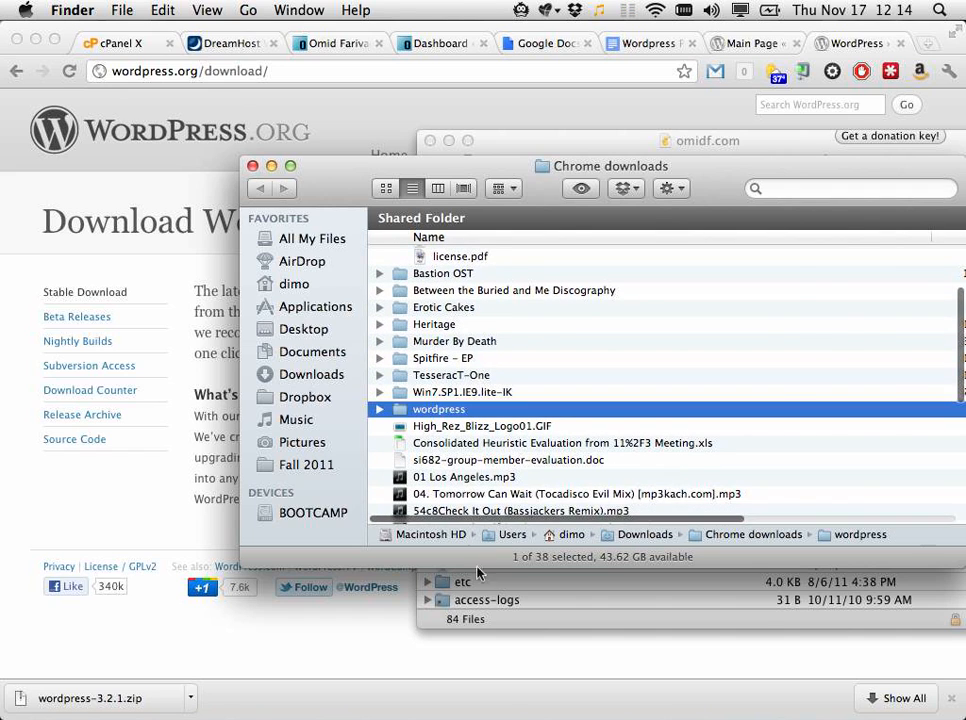
click(467, 598)
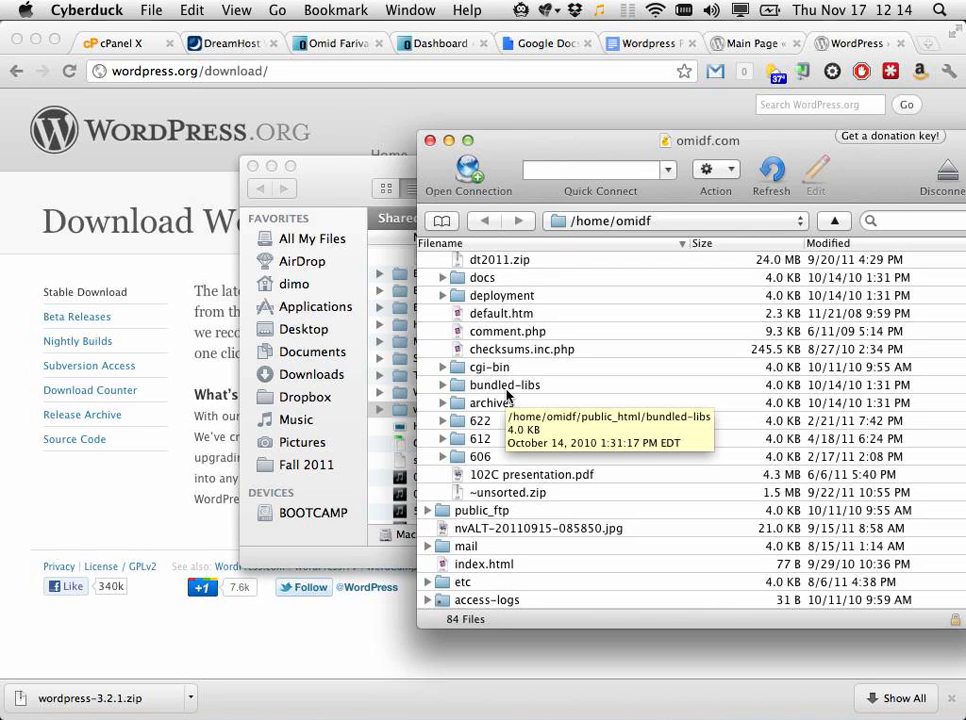
scroll(503, 347, up, 10)
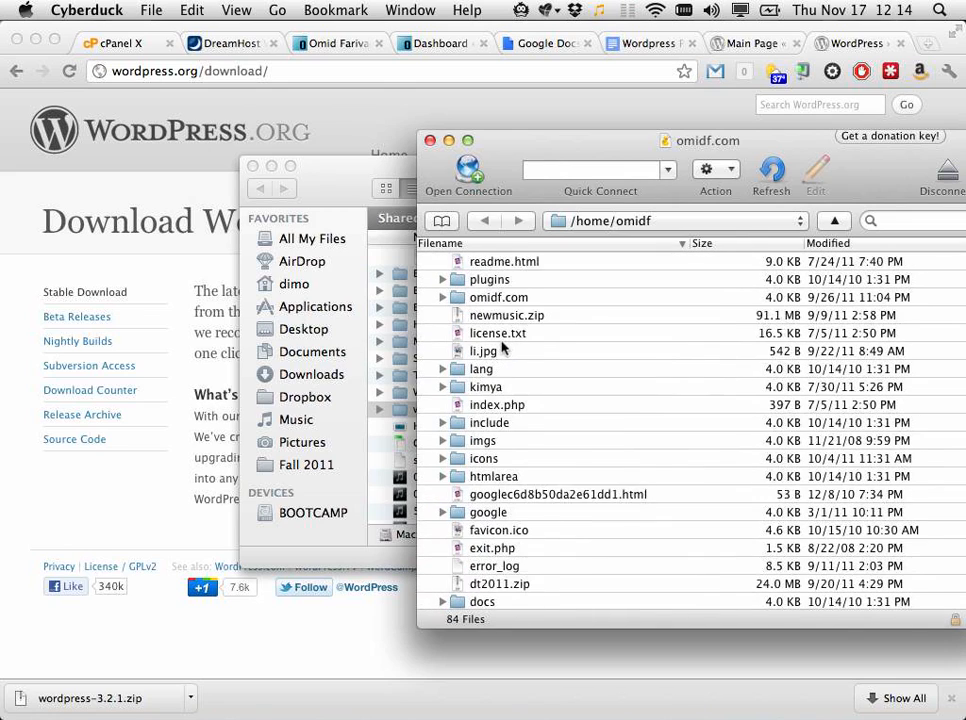
scroll(503, 347, up, 6)
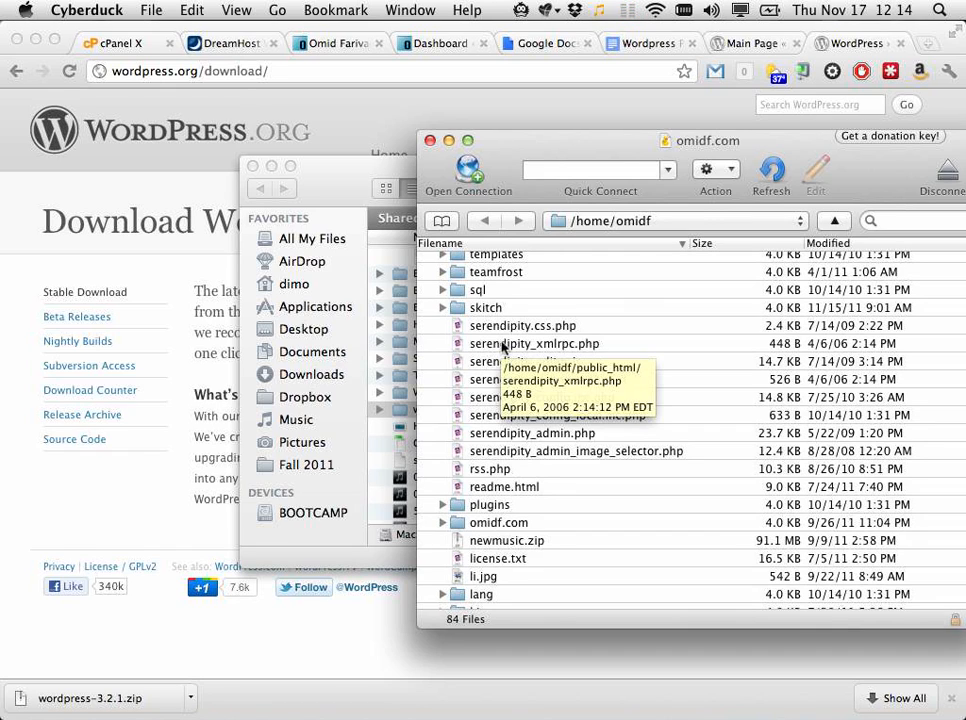
click(473, 185)
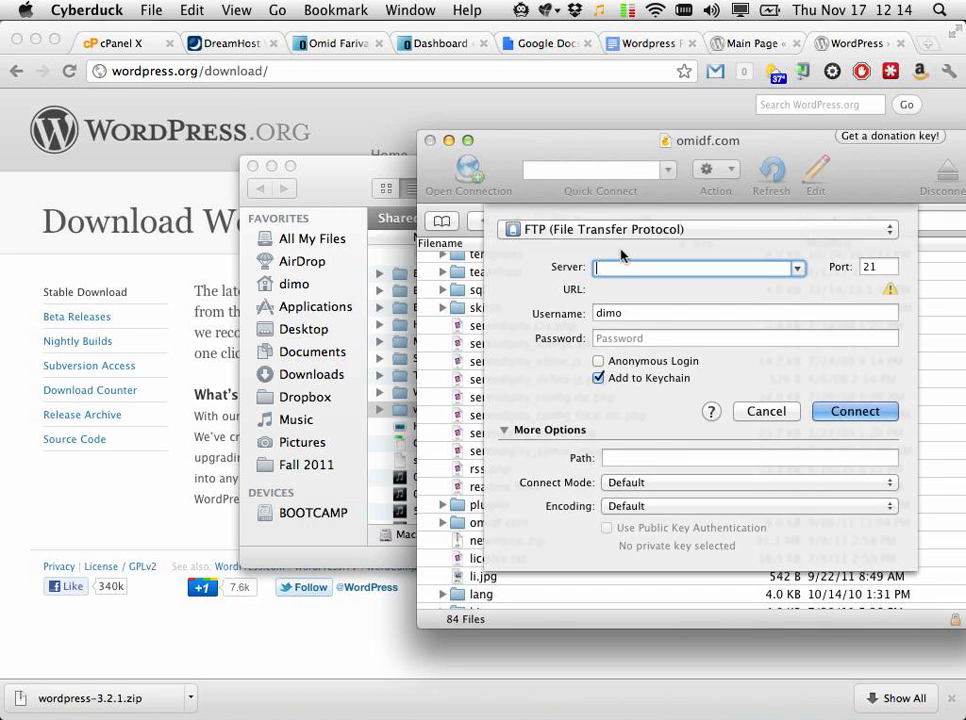
click(600, 230)
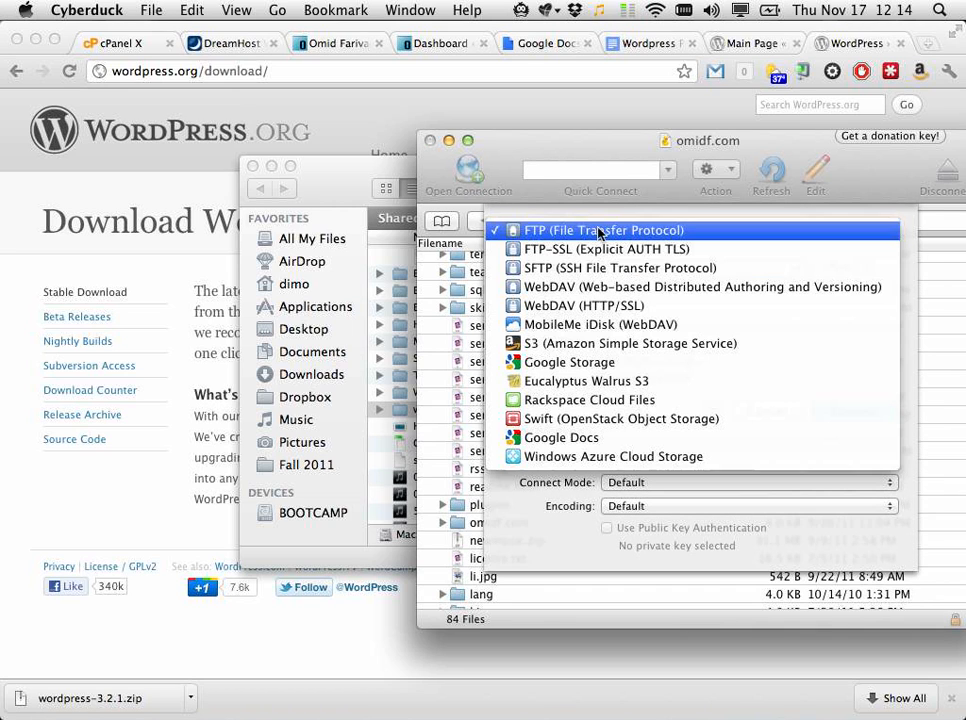
click(568, 269)
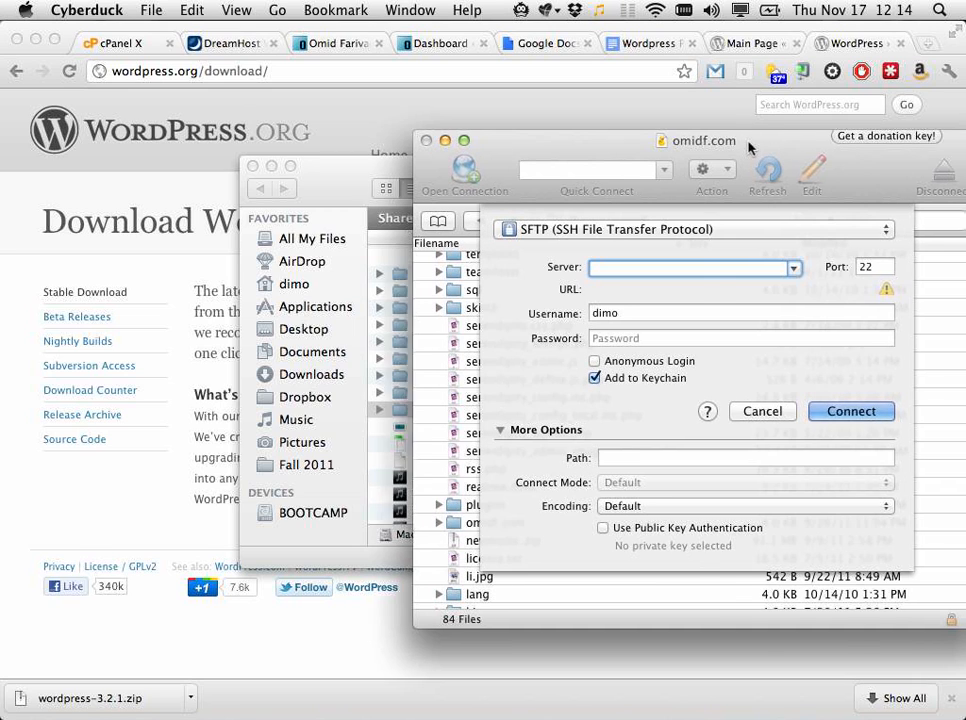
drag(784, 155, 503, 140)
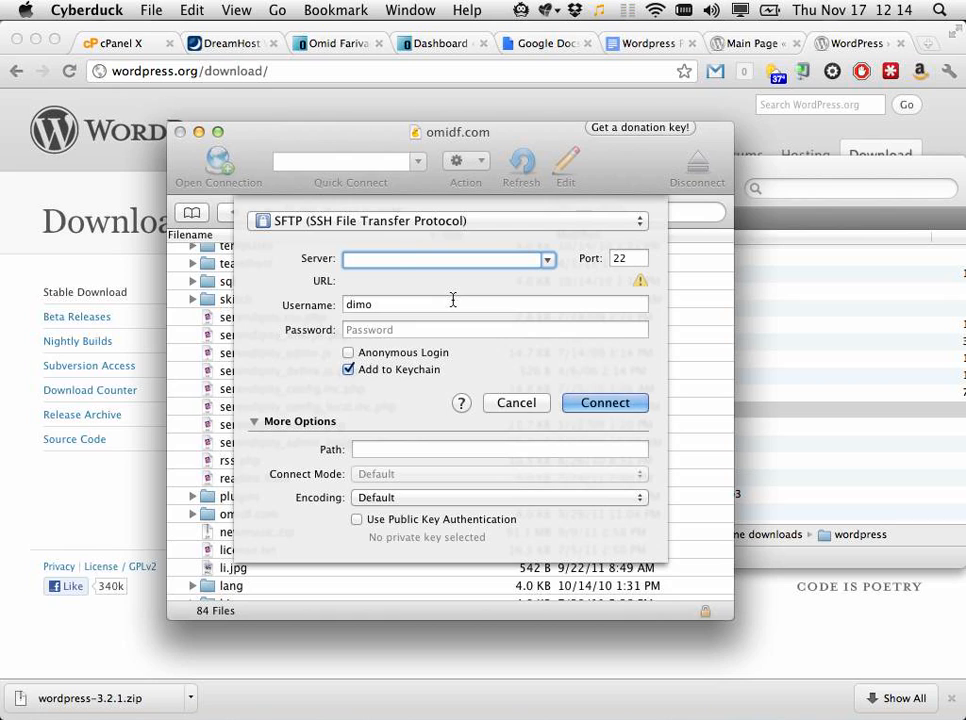
text(omidf.net)
key(Tab)
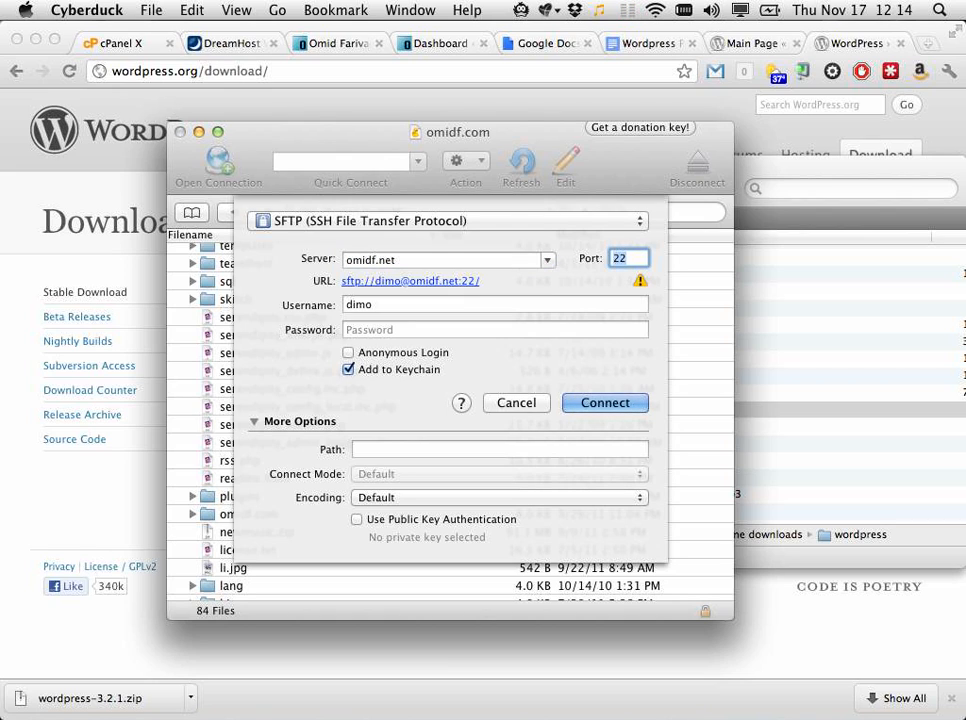
key(Tab)
text(omidf)
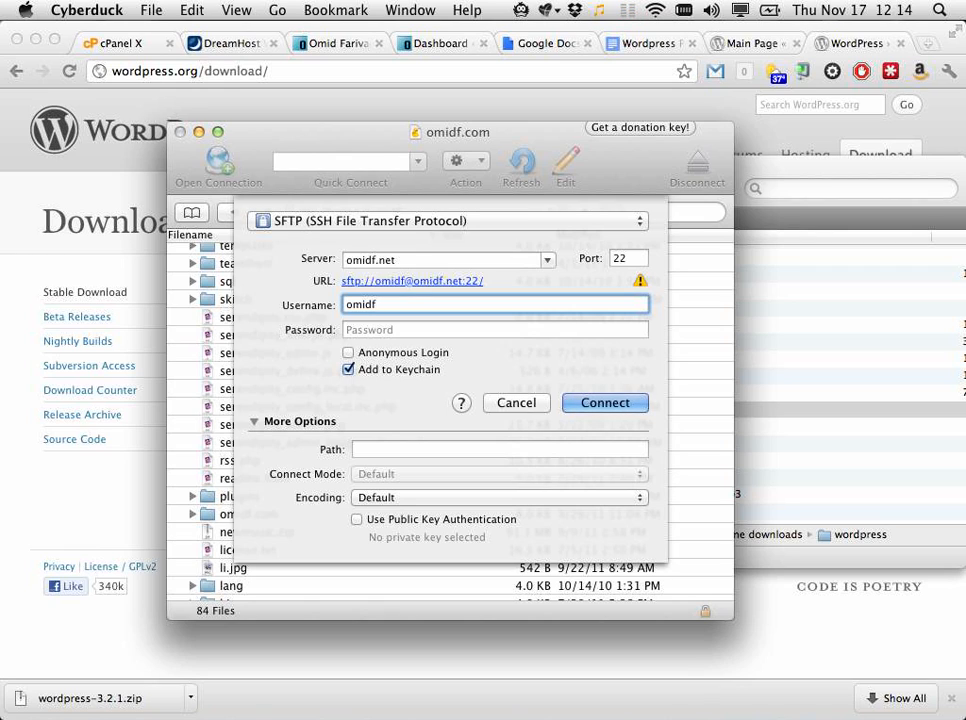
key(Tab)
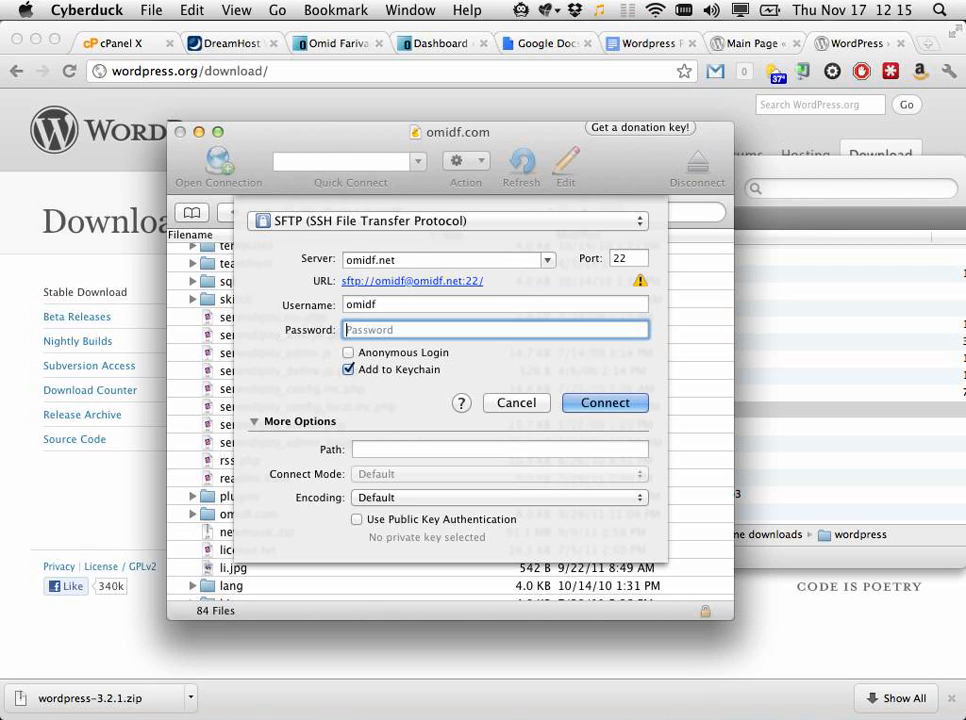
text(••)
key(BackSpace)
key(BackSpace)
click(323, 221)
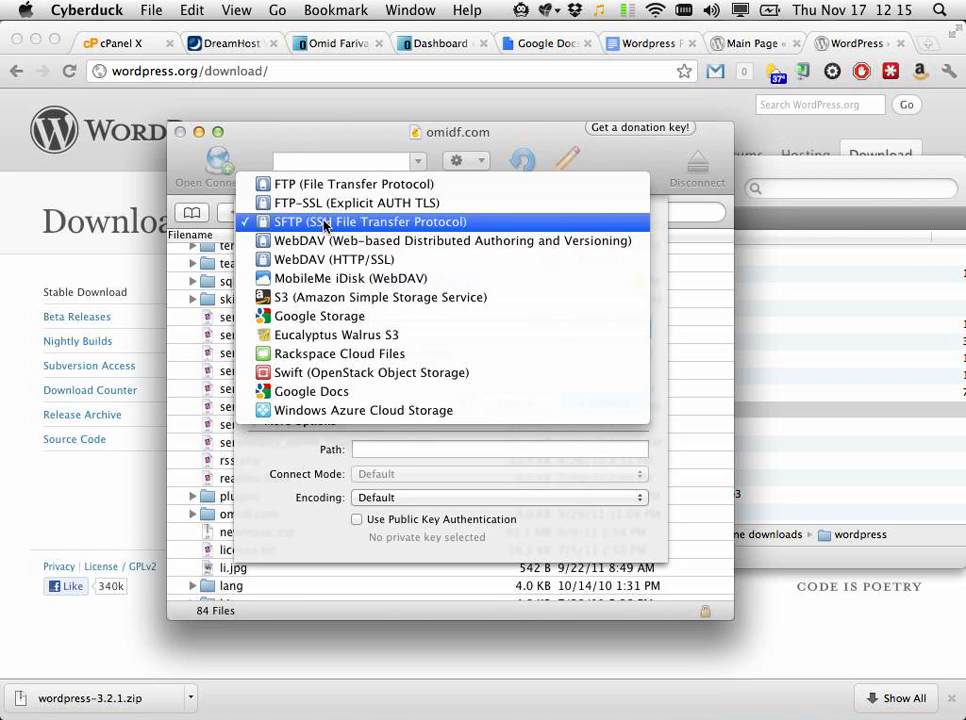
click(324, 222)
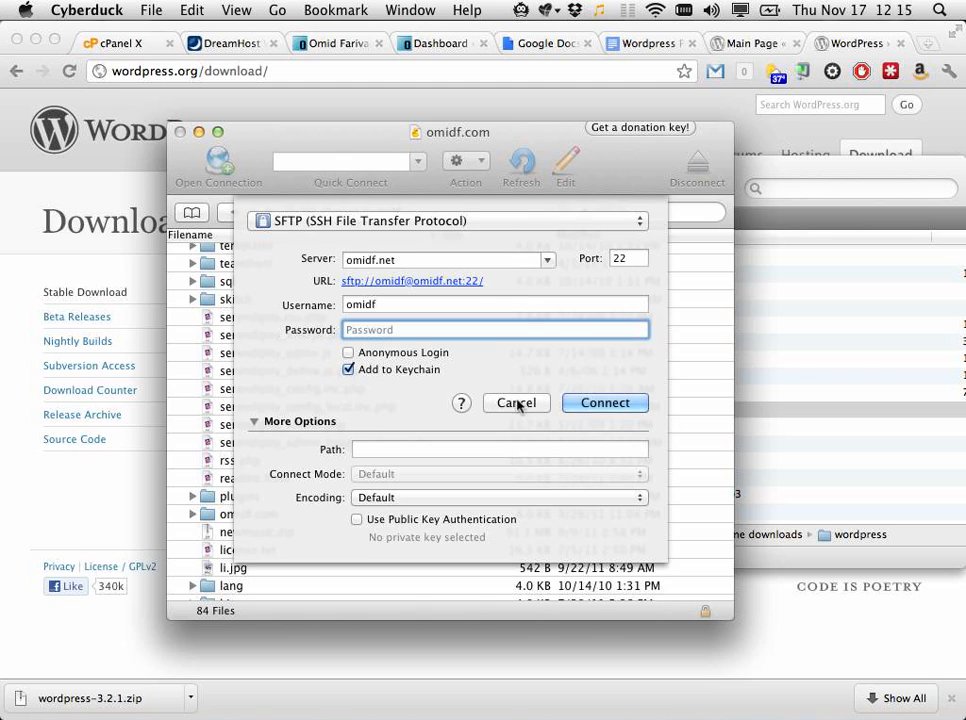
click(517, 403)
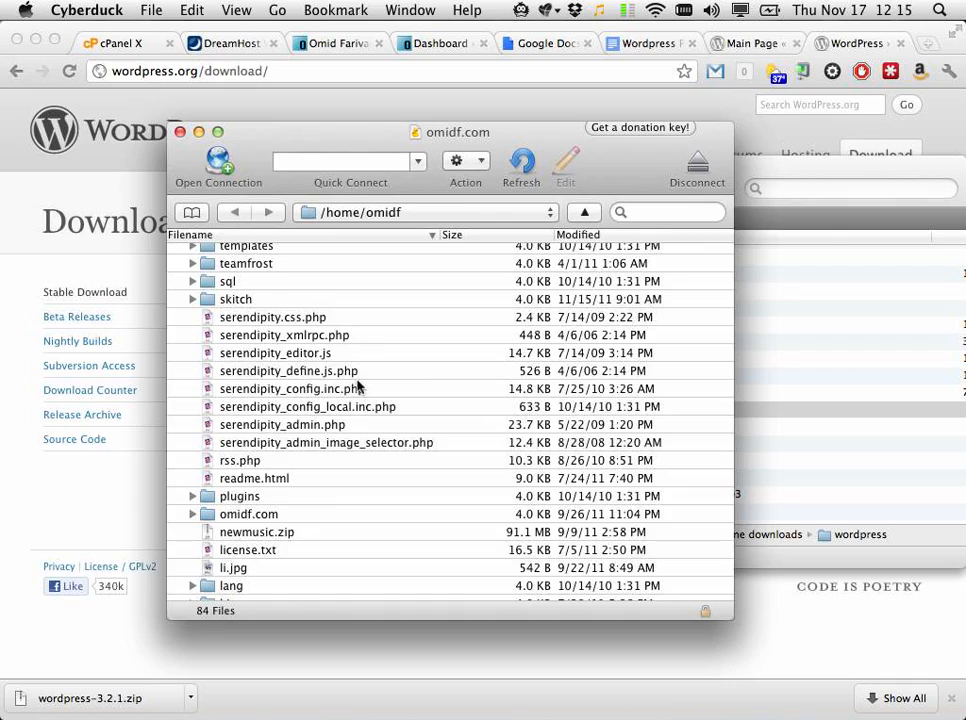
scroll(328, 410, down, 5)
scroll(328, 410, up, 3)
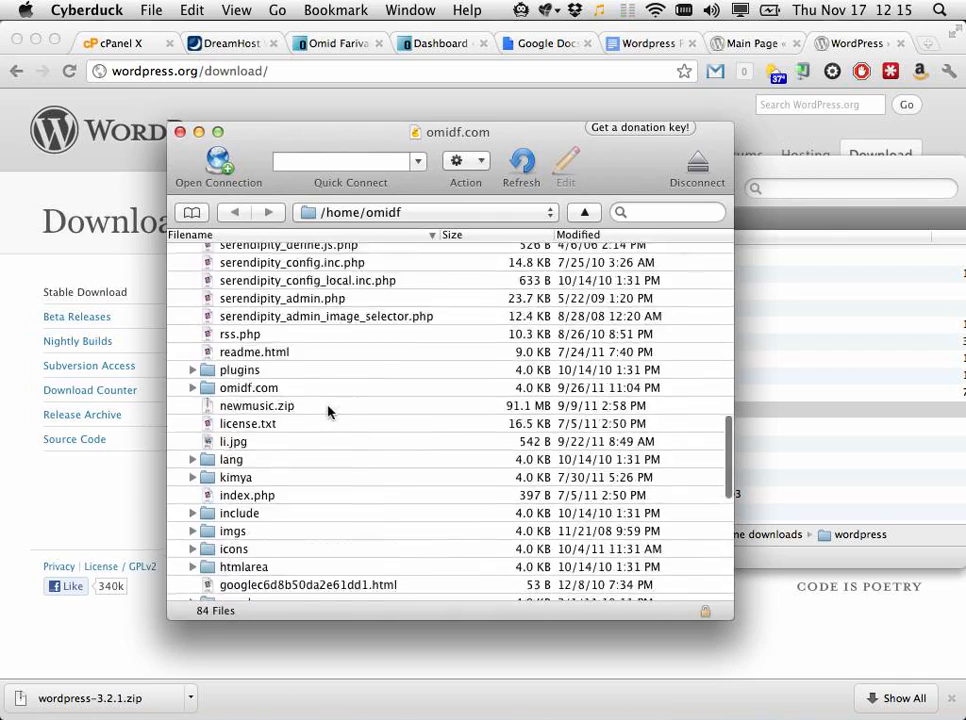
scroll(328, 410, up, 15)
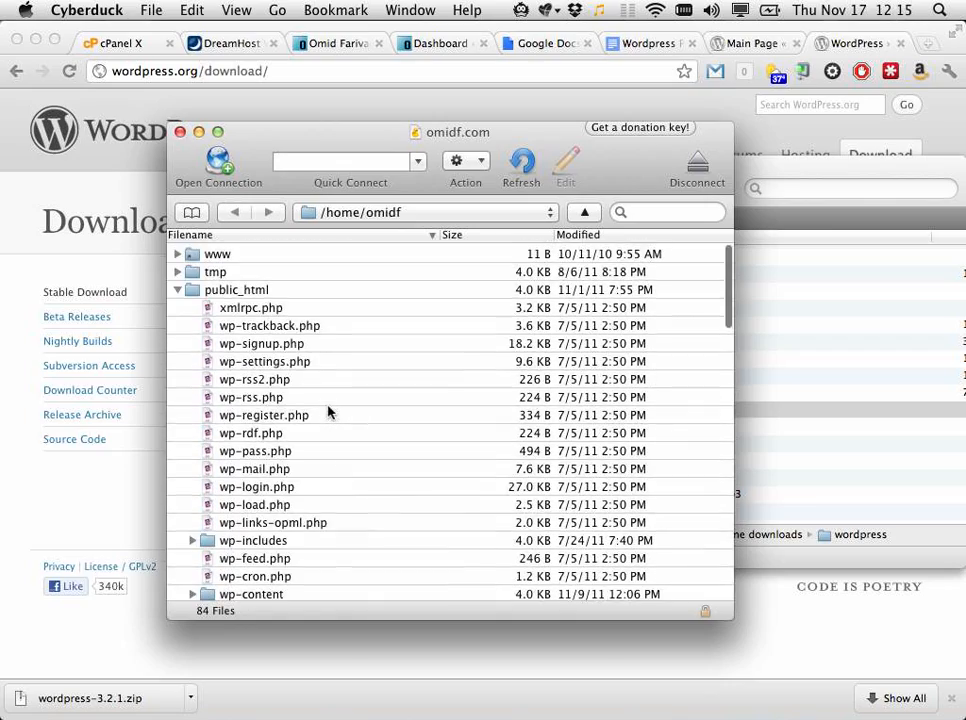
scroll(328, 410, down, 10)
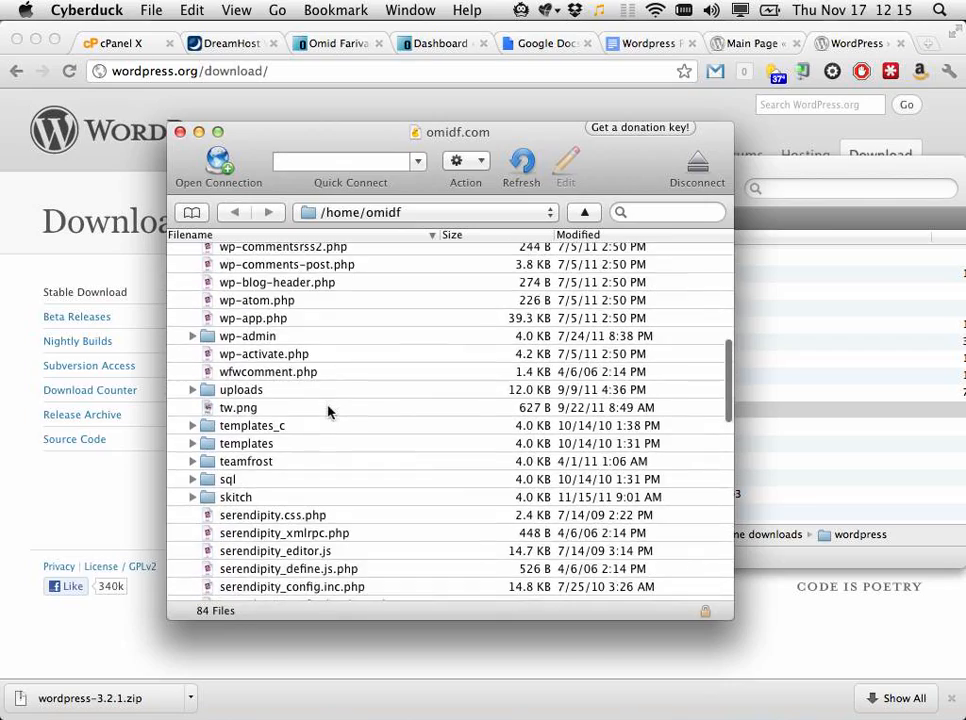
scroll(328, 410, down, 13)
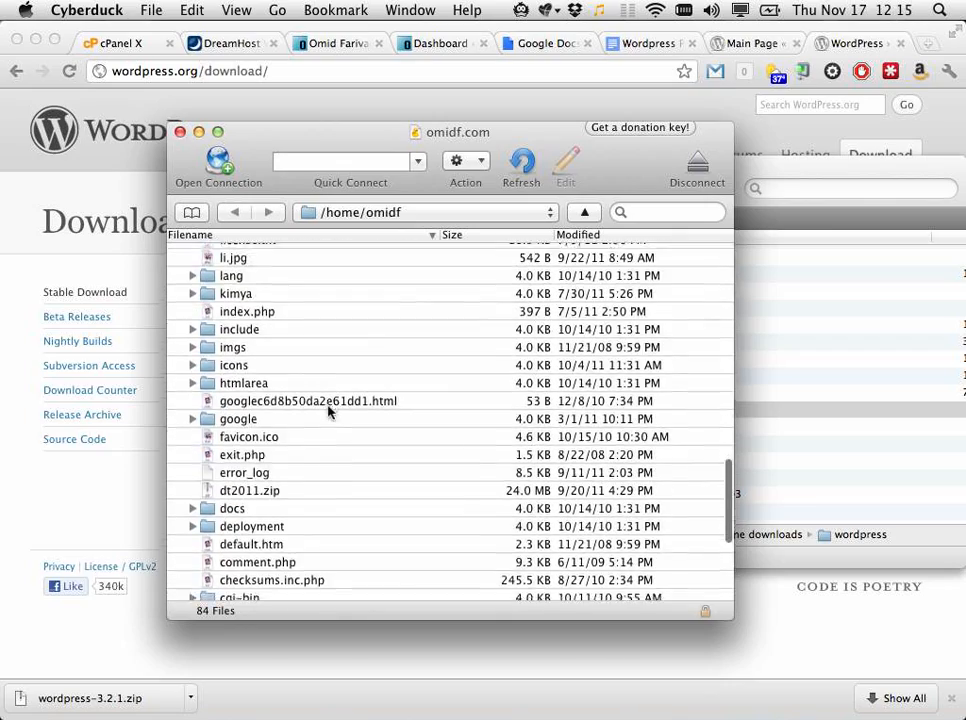
scroll(328, 410, down, 5)
scroll(328, 410, up, 5)
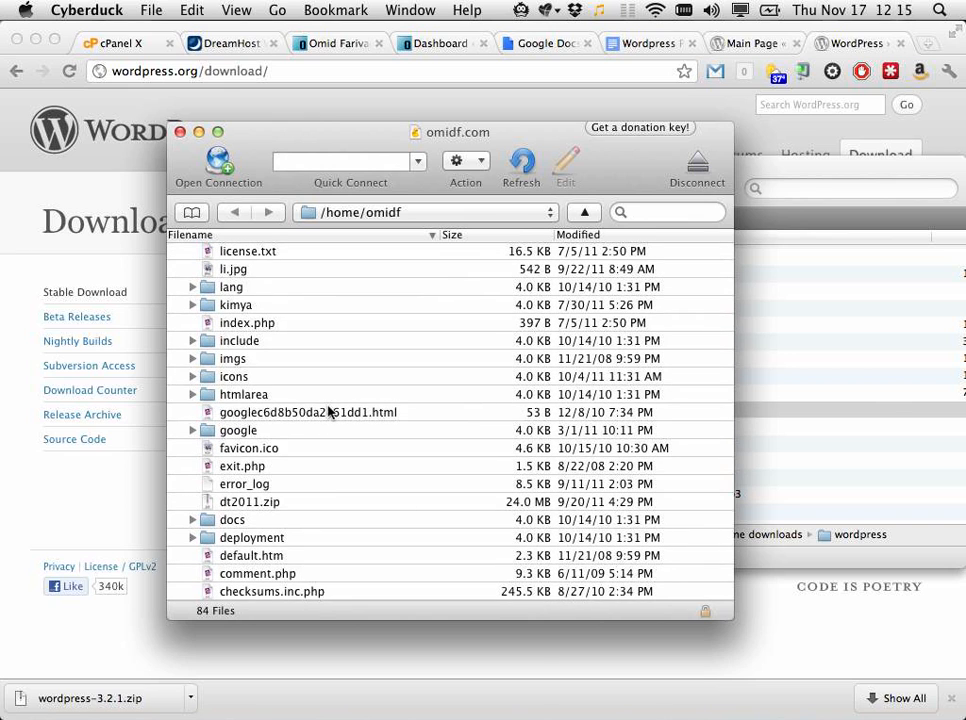
key(super+Tab)
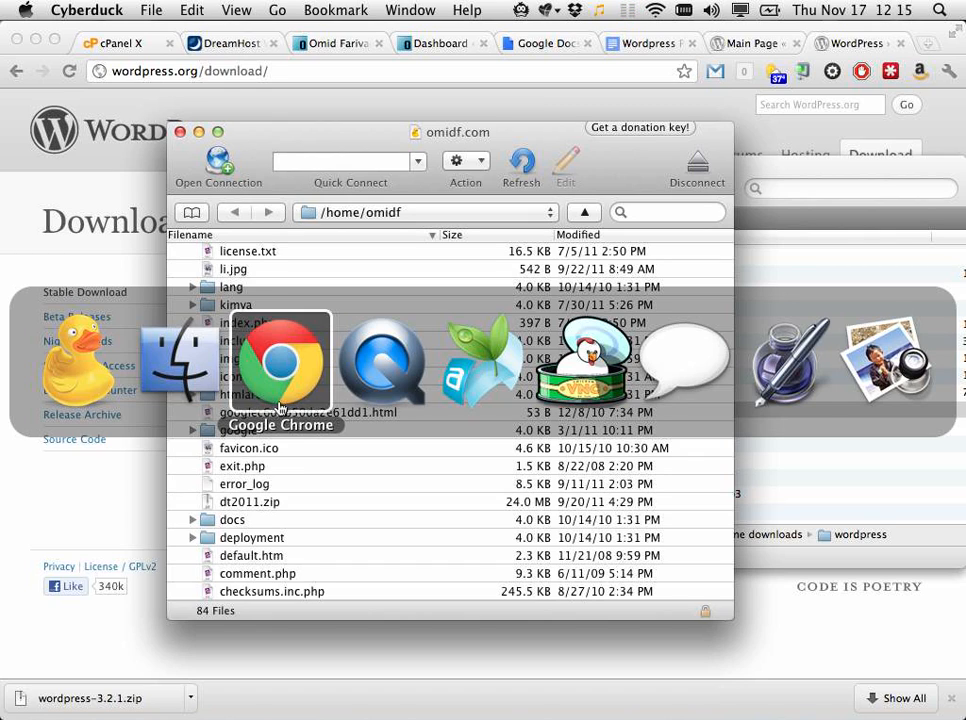
Step: Open the wordpress folder in Finder, select all 28 files, and move the window aside
click(183, 370)
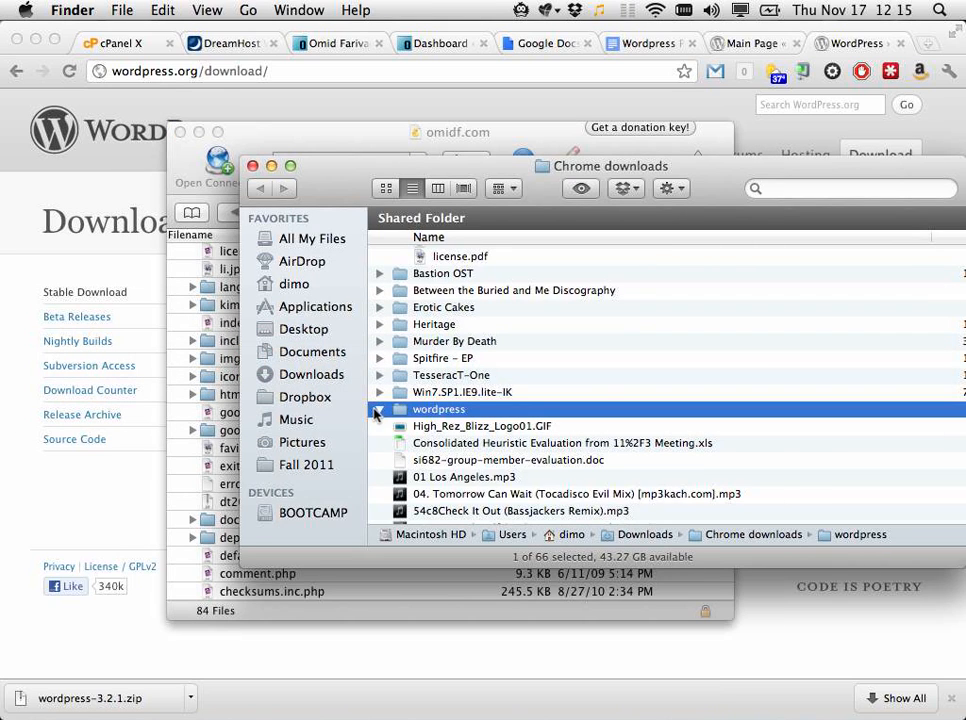
click(380, 409)
double_click(420, 410)
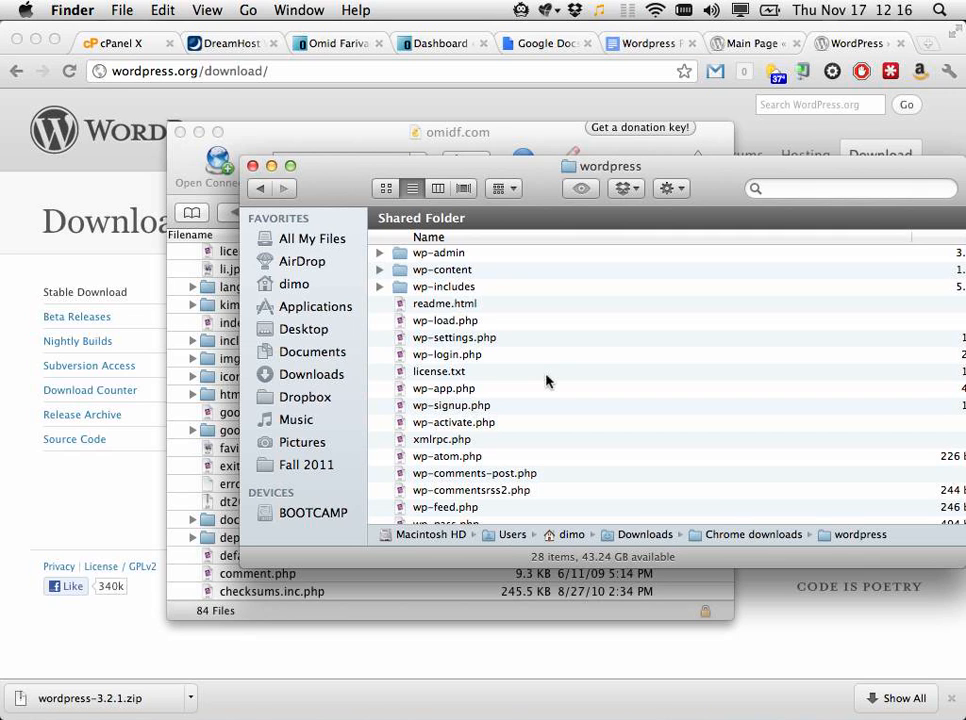
click(496, 356)
key(super+a)
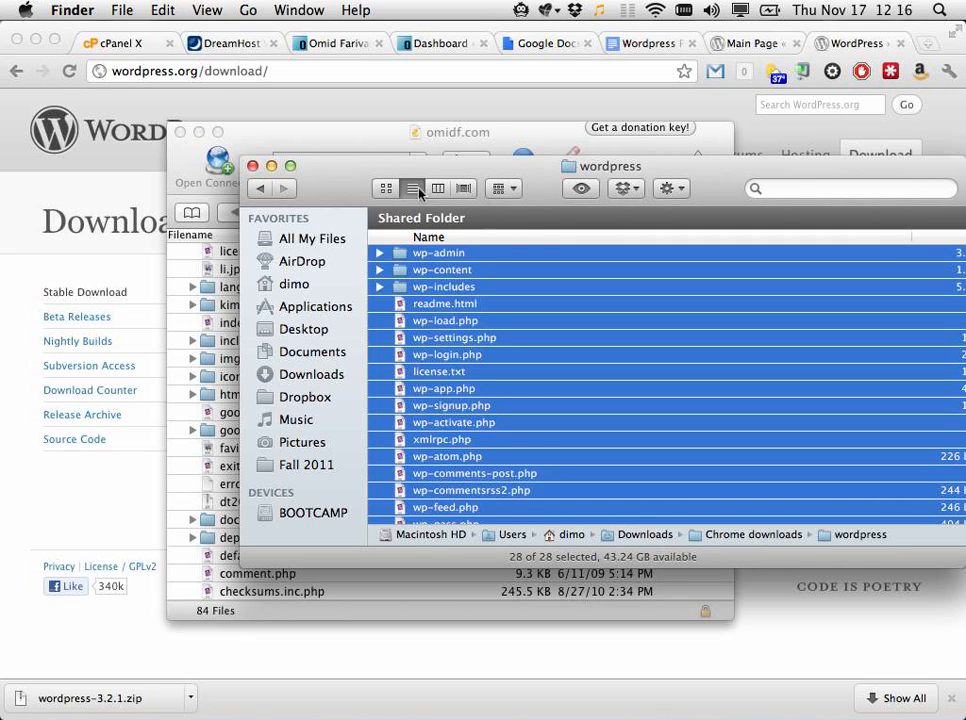
drag(419, 166, 529, 163)
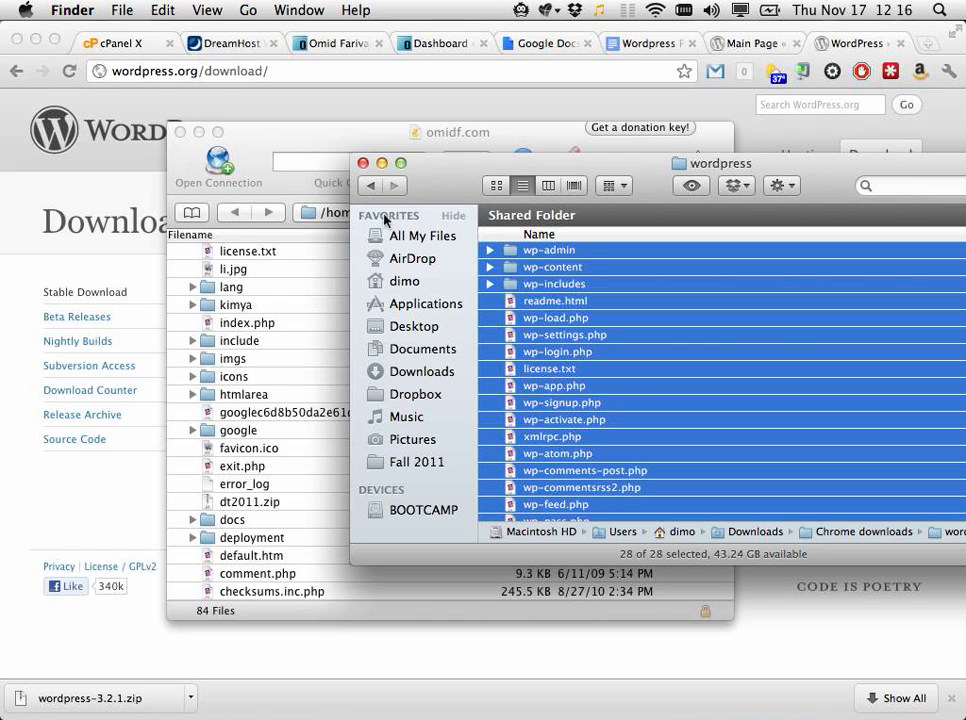
Step: Rename the wordpress folder to thisisatest and drag it into Cyberduck to upload
click(371, 186)
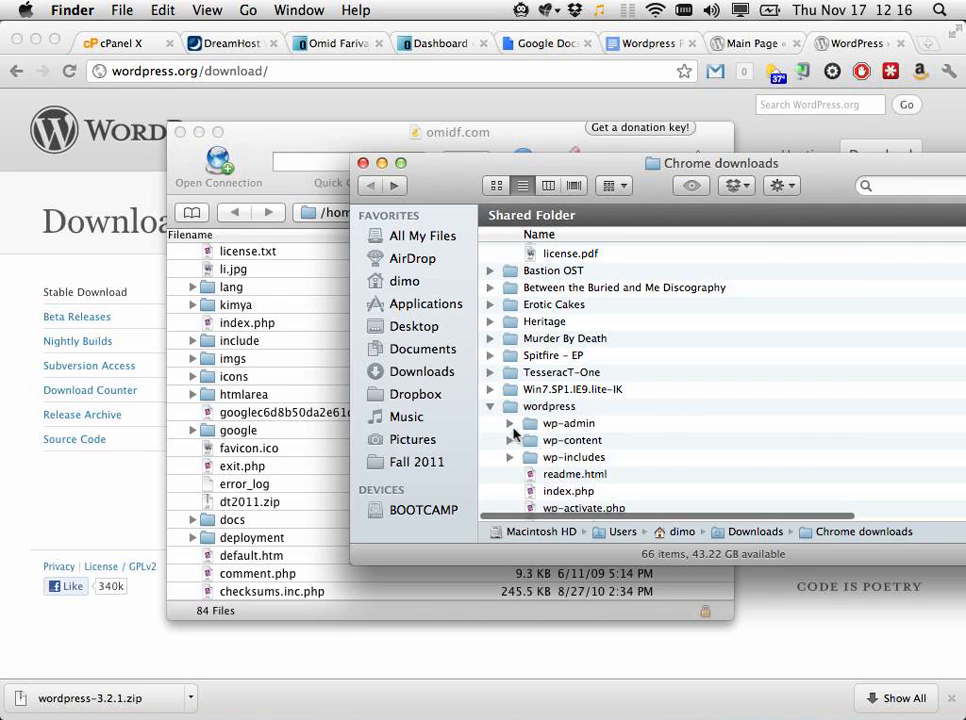
click(517, 410)
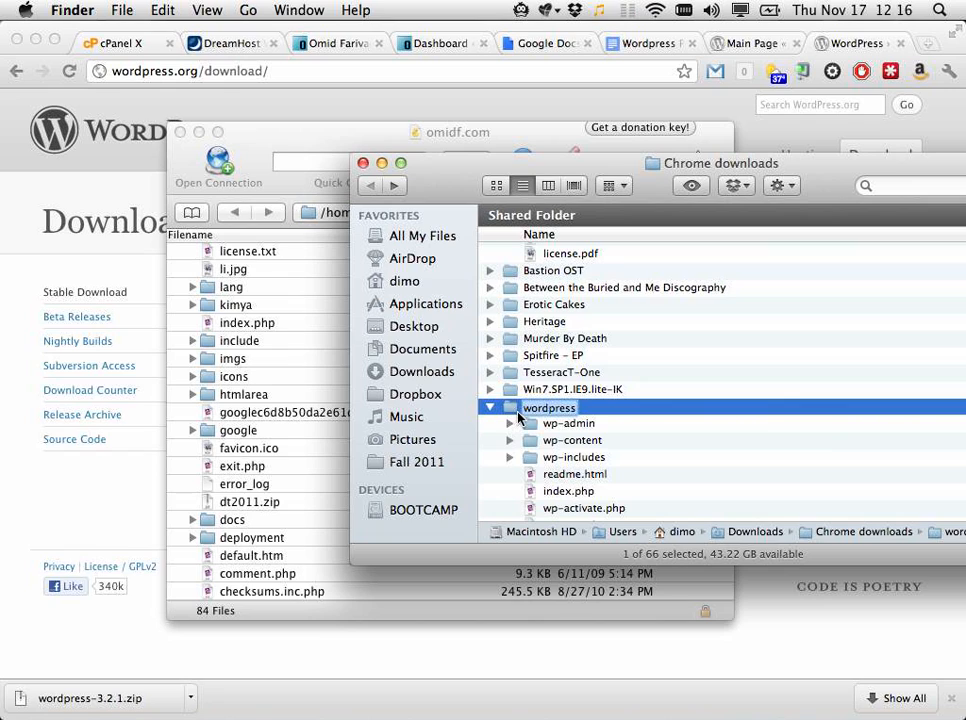
text(thisisatest)
key(Return)
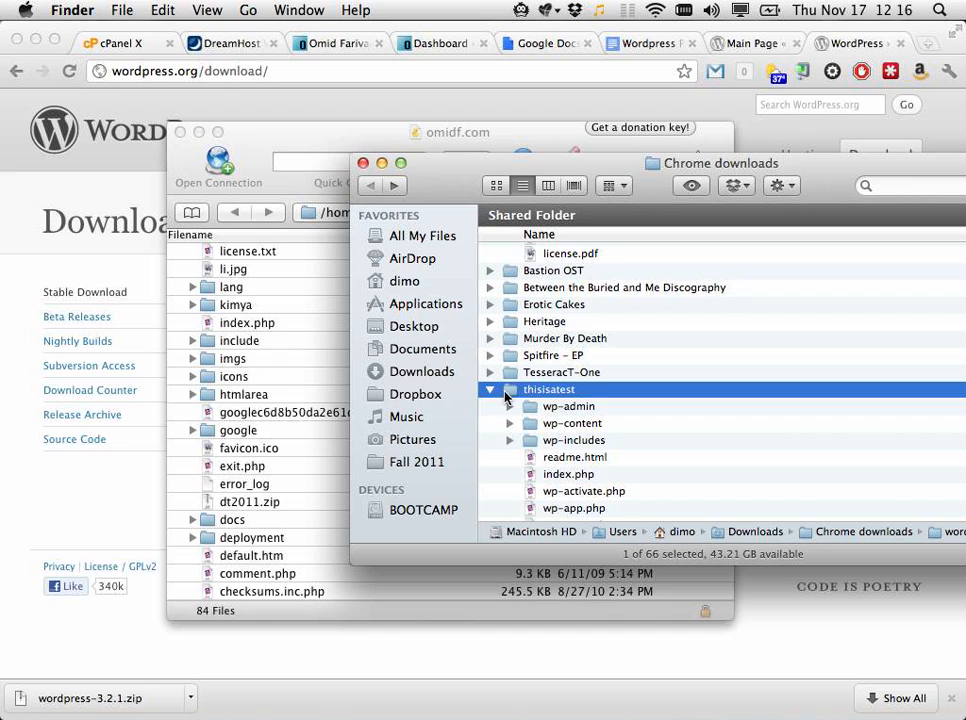
drag(505, 395, 251, 477)
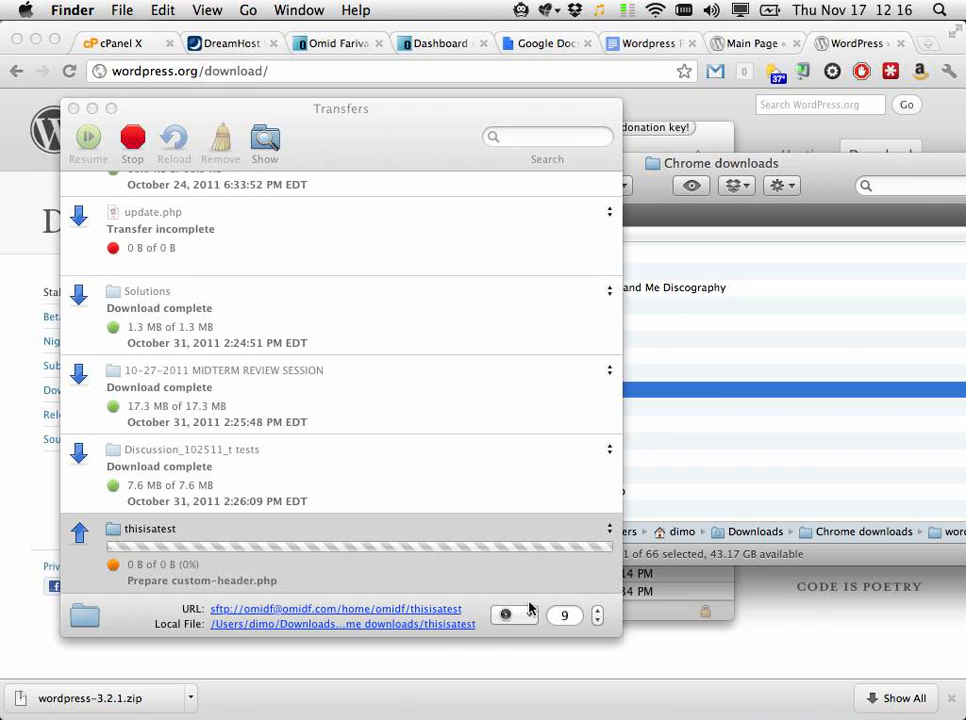
Step: Bring the Chrome window with the WordPress 3.2.1 download page forward while uploading continues
click(796, 625)
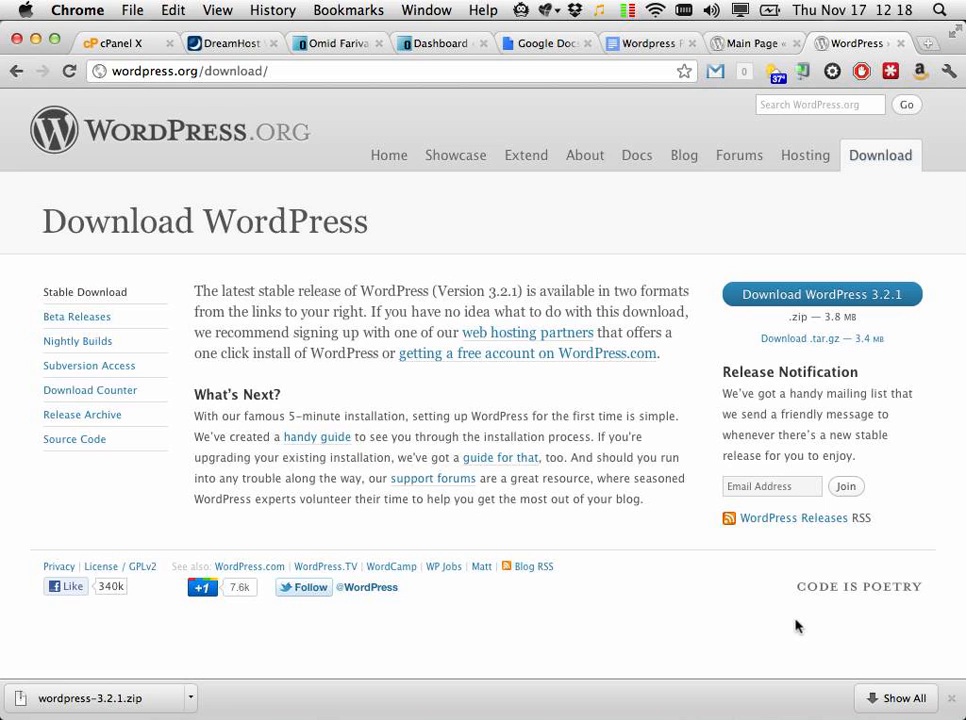
Step: Check the thisisatest upload in Cyberduck's Transfers window, then dismiss Chrome's downloads bar
key(super+Tab)
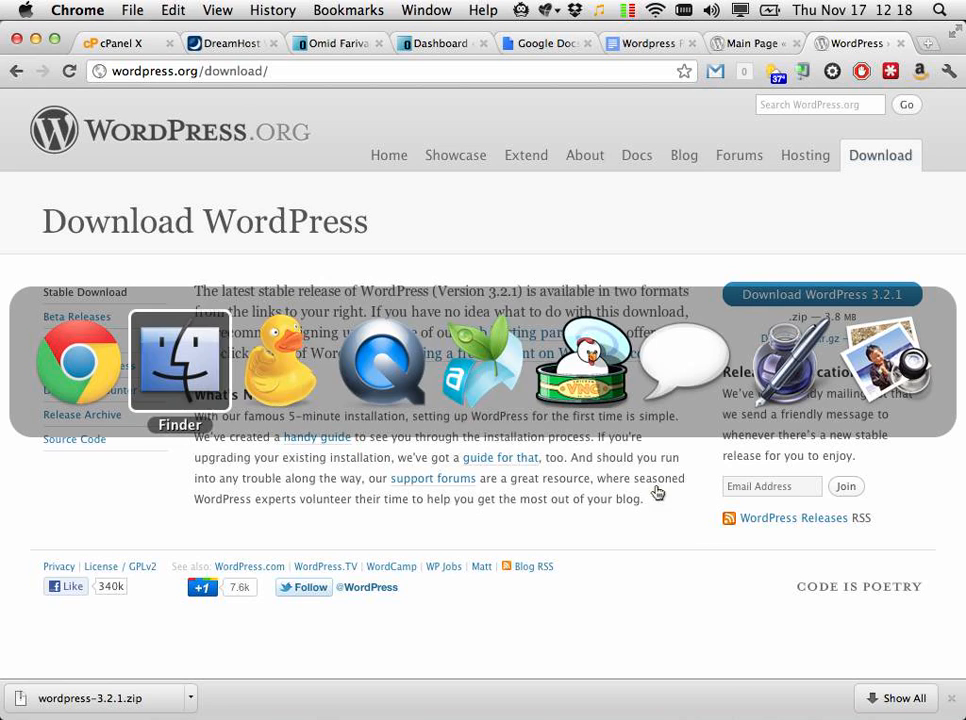
key(super+Tab)
click(305, 378)
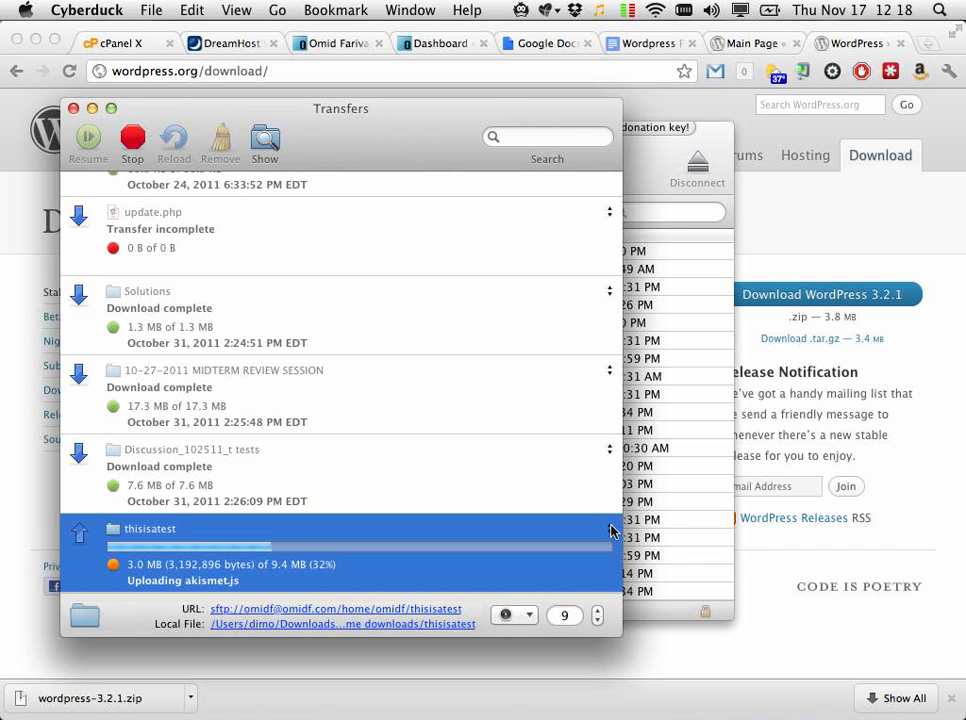
click(951, 699)
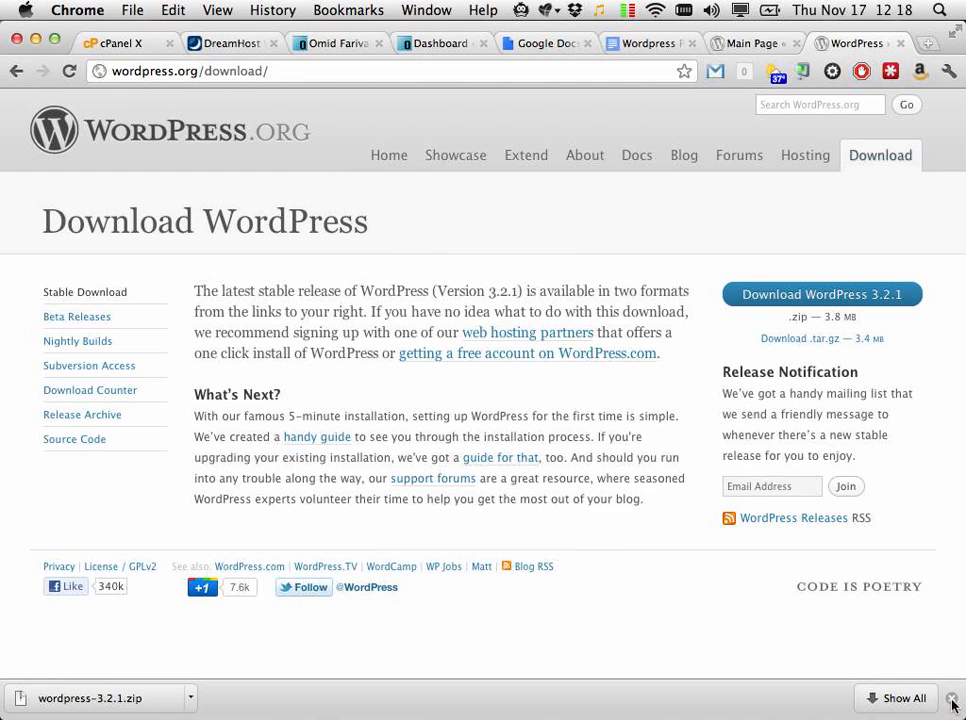
click(951, 698)
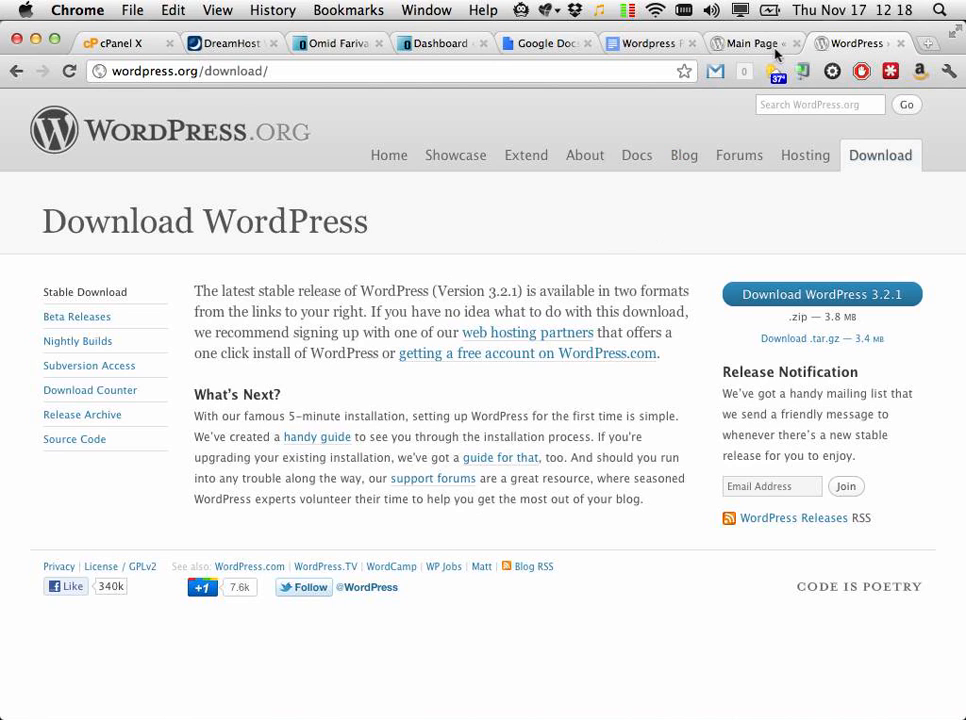
Step: Close the Wordpress Portfolio Workshop Google Docs tab and show the omidf.net 'Uh oh.' page
click(729, 45)
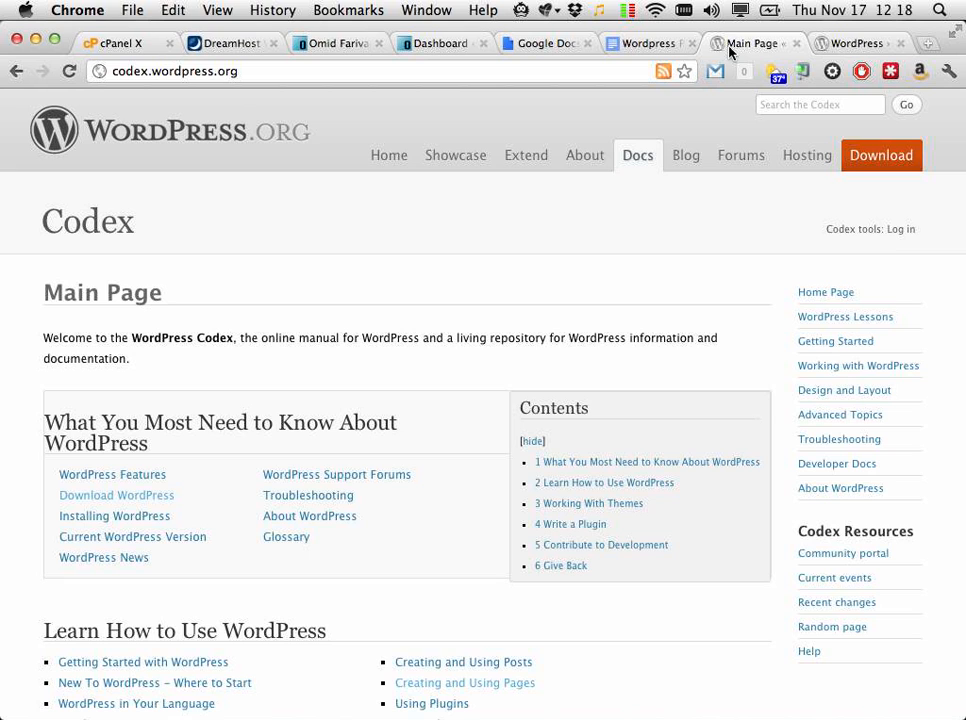
click(855, 43)
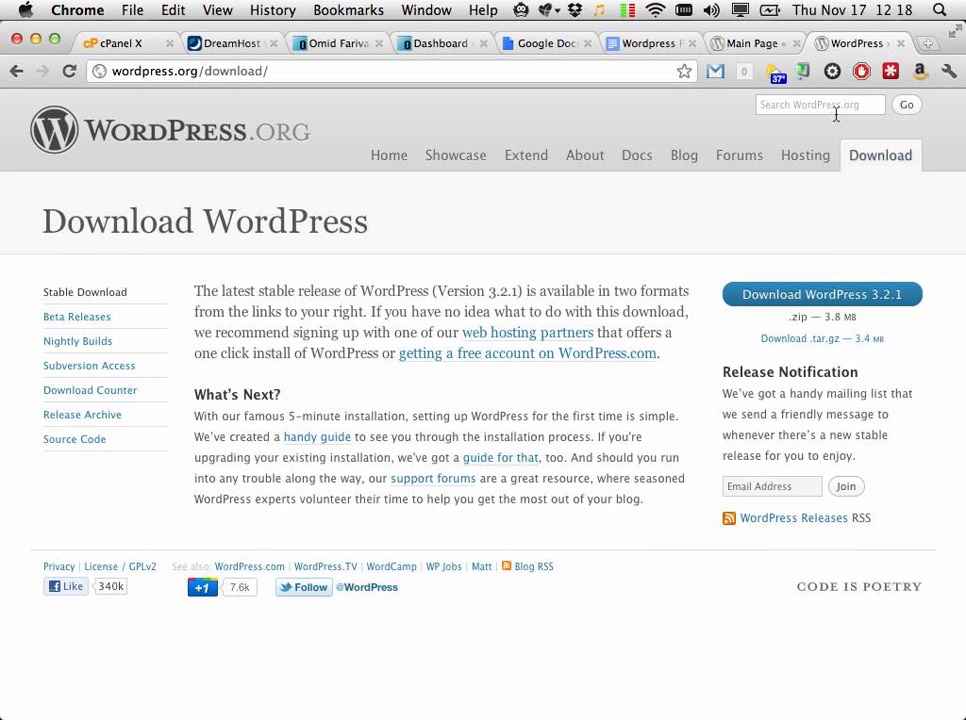
click(662, 45)
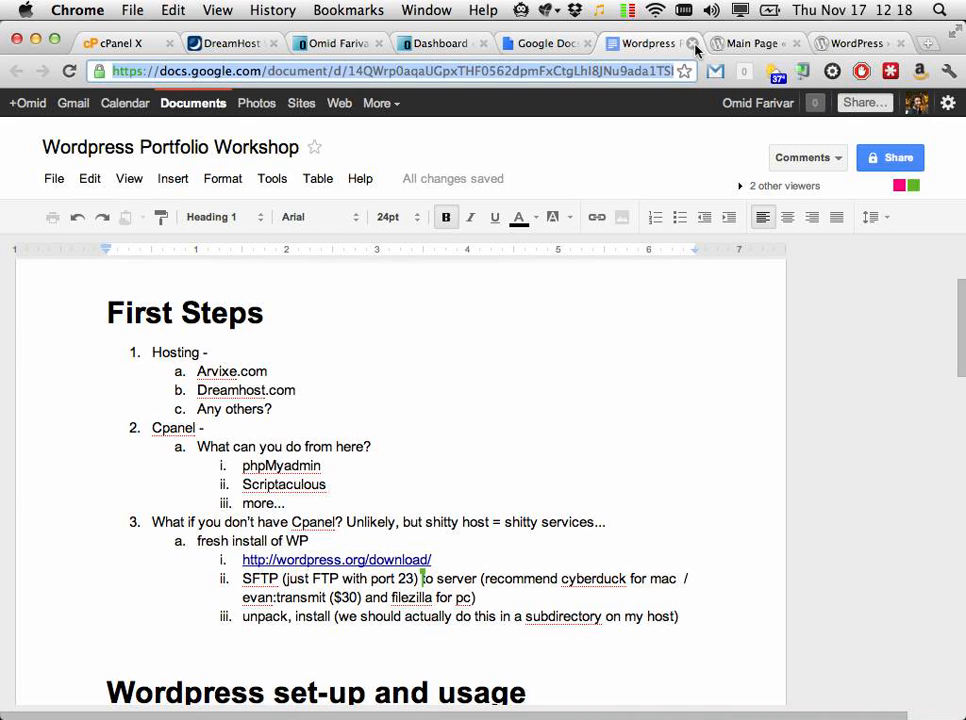
click(692, 43)
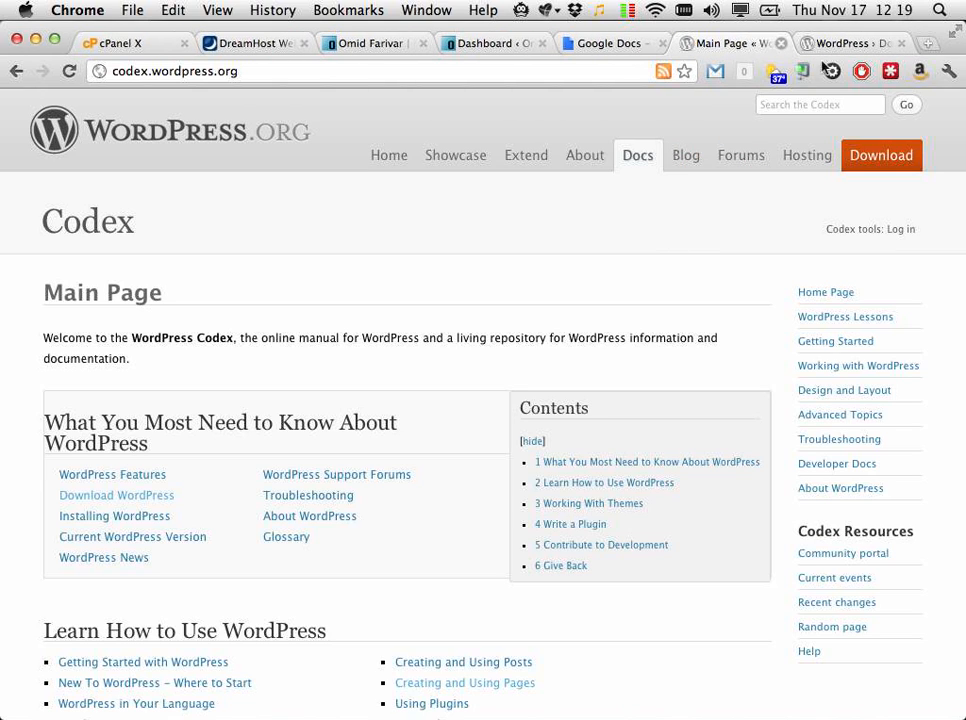
click(838, 55)
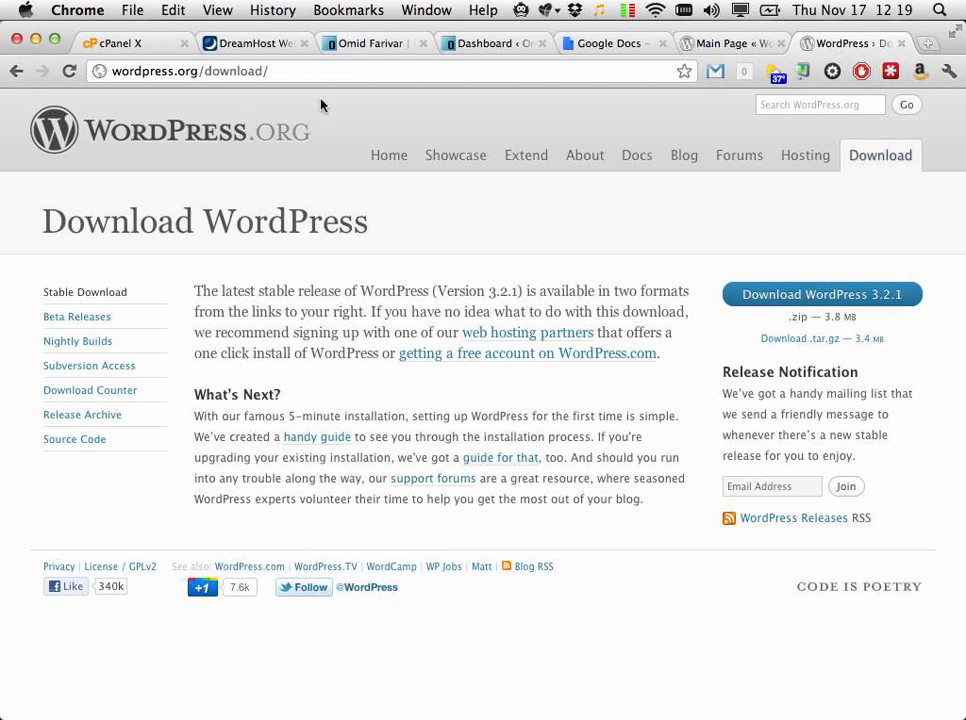
click(370, 43)
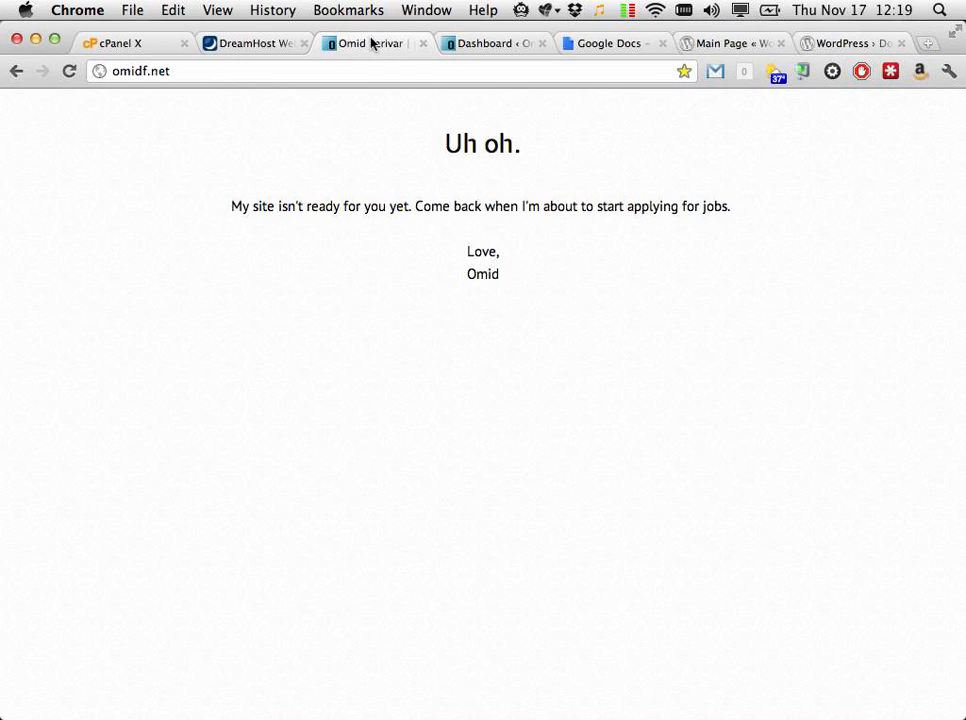
Step: Log out from the Howdy menu on the admin Dashboard and return to the 'Uh oh.' page
click(479, 45)
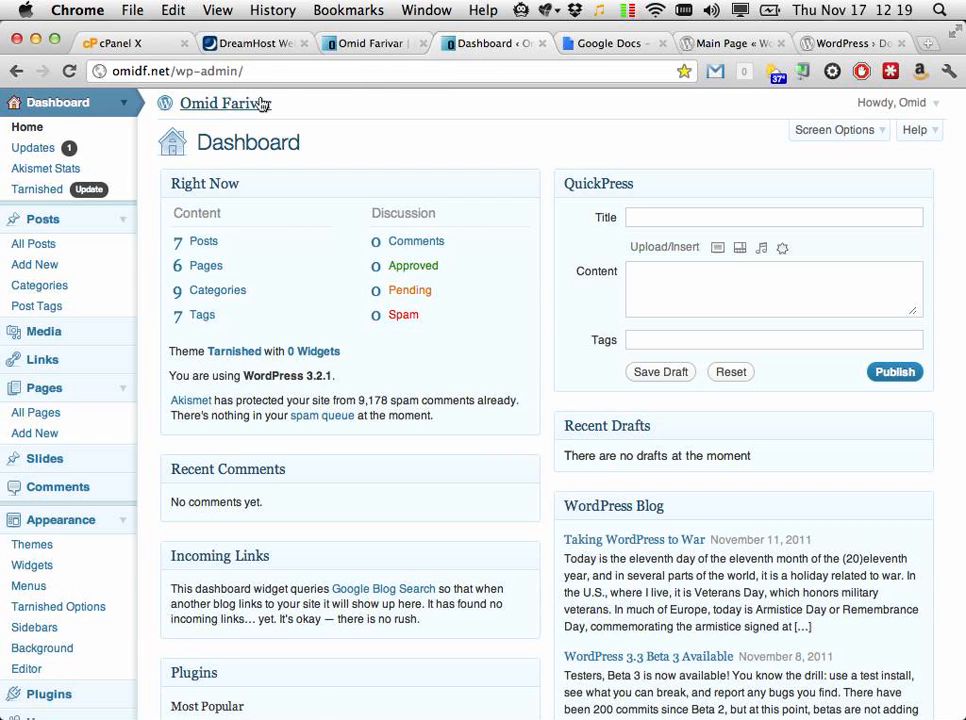
click(933, 103)
click(880, 156)
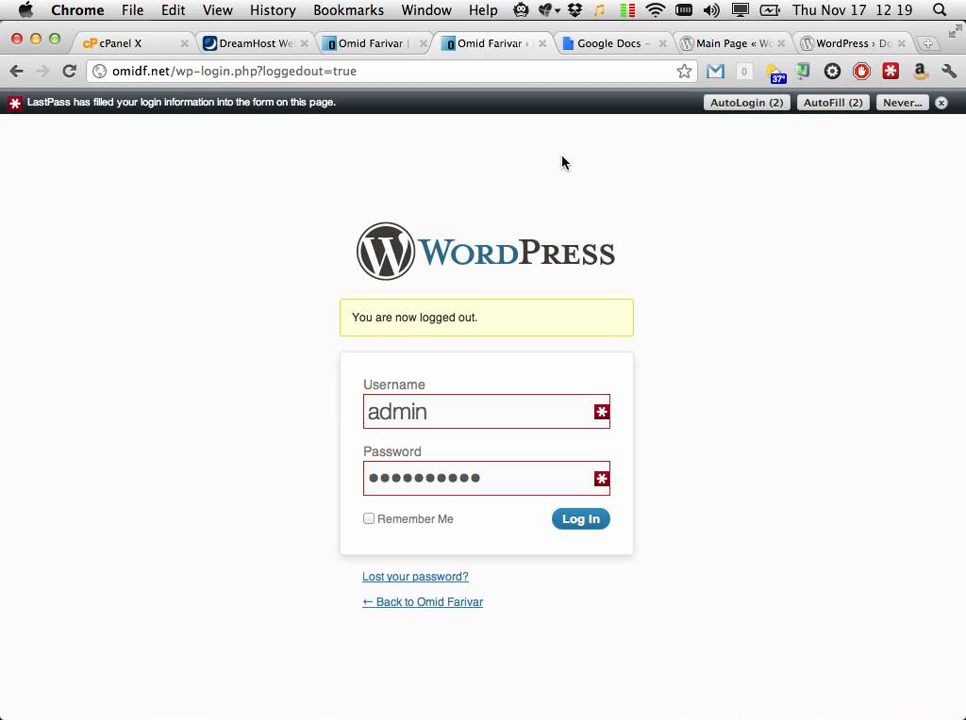
click(381, 44)
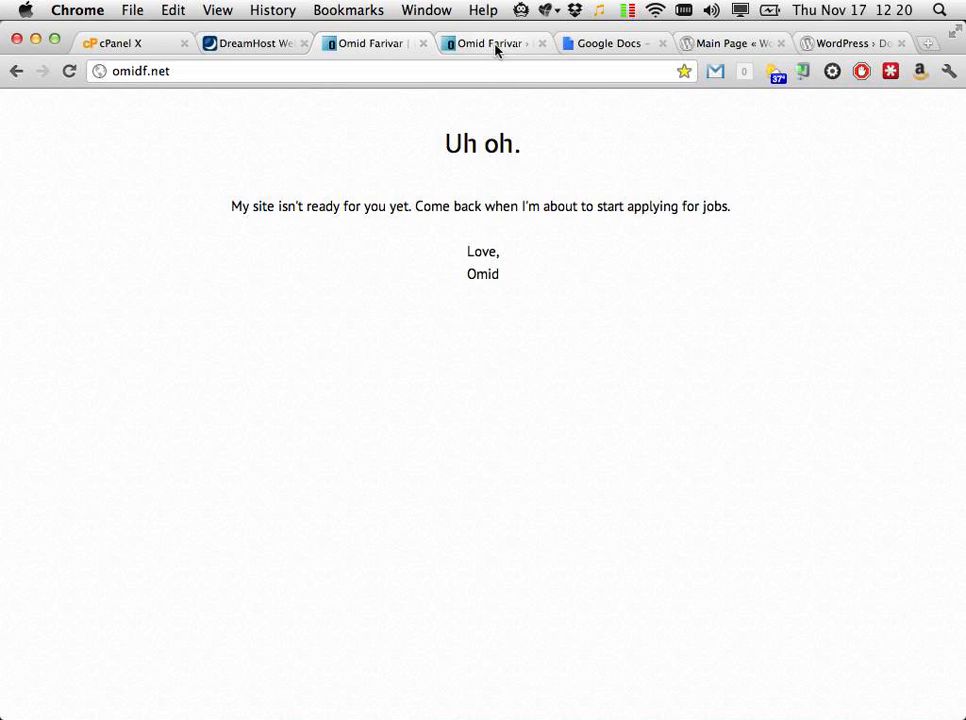
Step: Load the site's /wp-admin address and sign in with the other saved login
click(364, 68)
click(364, 68)
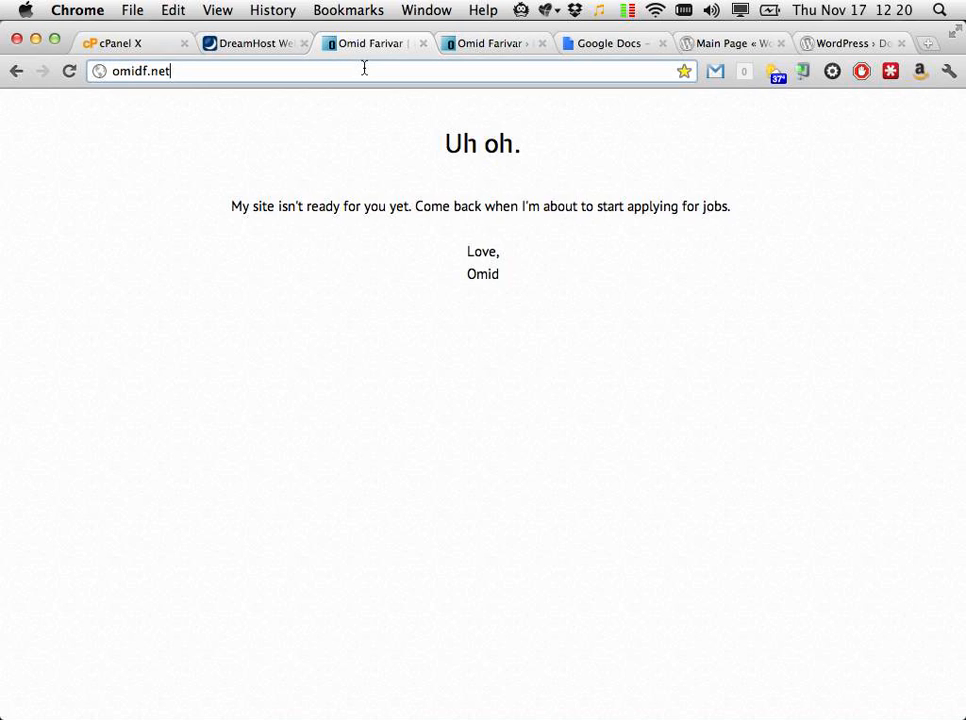
text(/wp-)
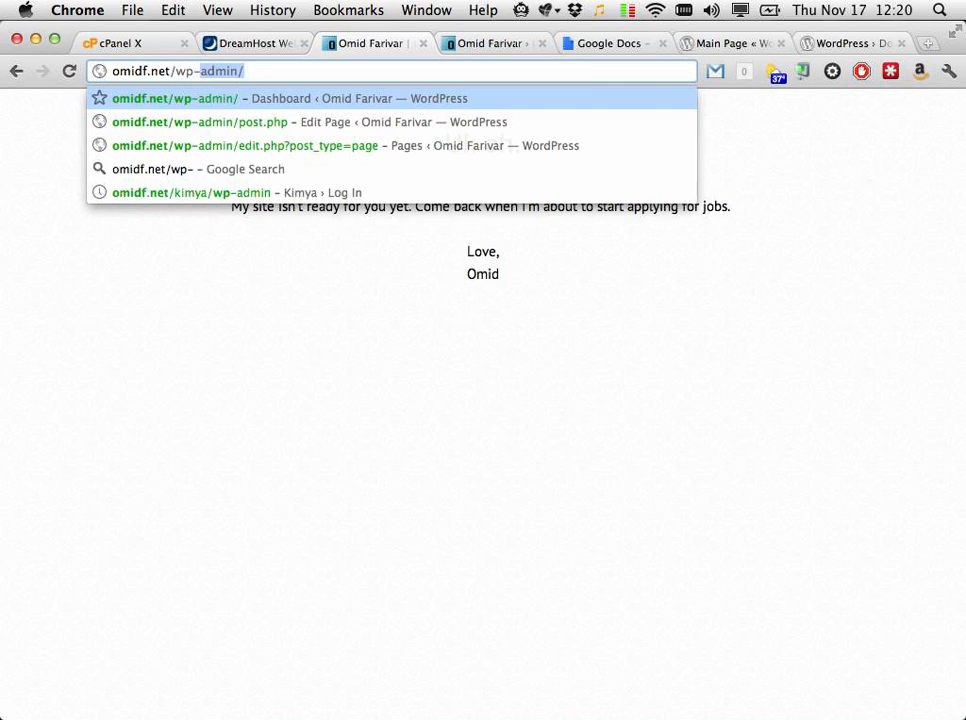
key(Right)
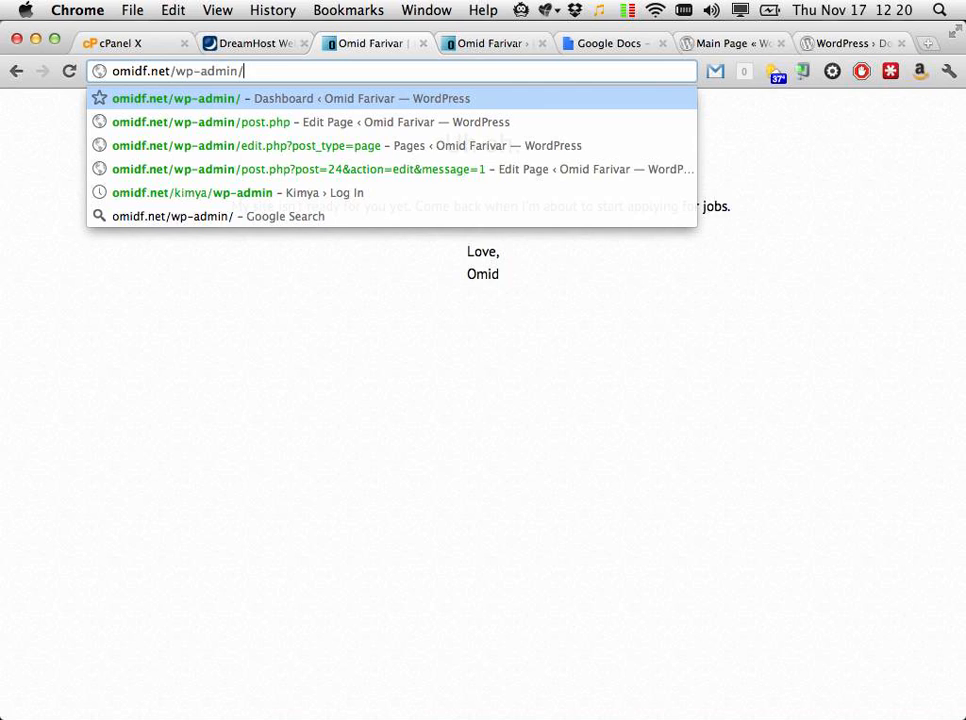
key(Return)
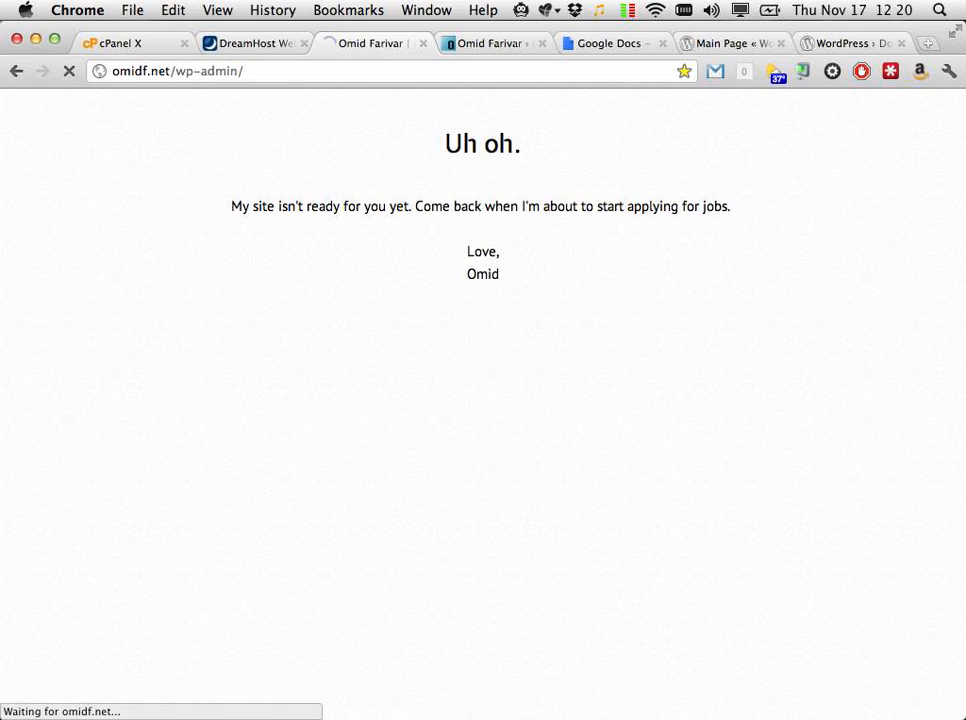
click(542, 43)
click(740, 105)
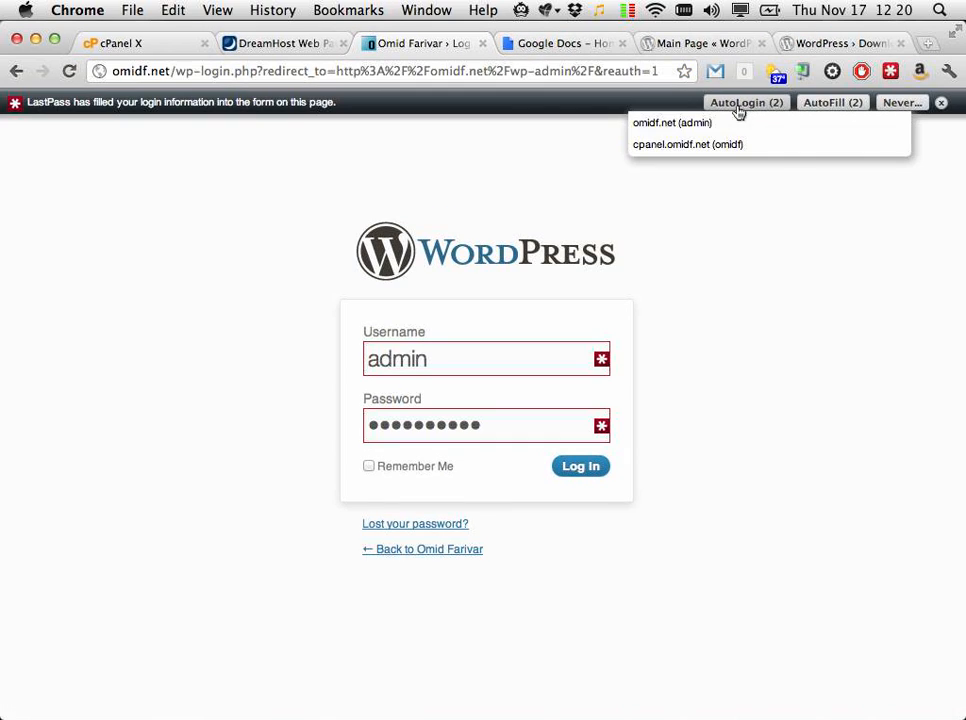
click(700, 144)
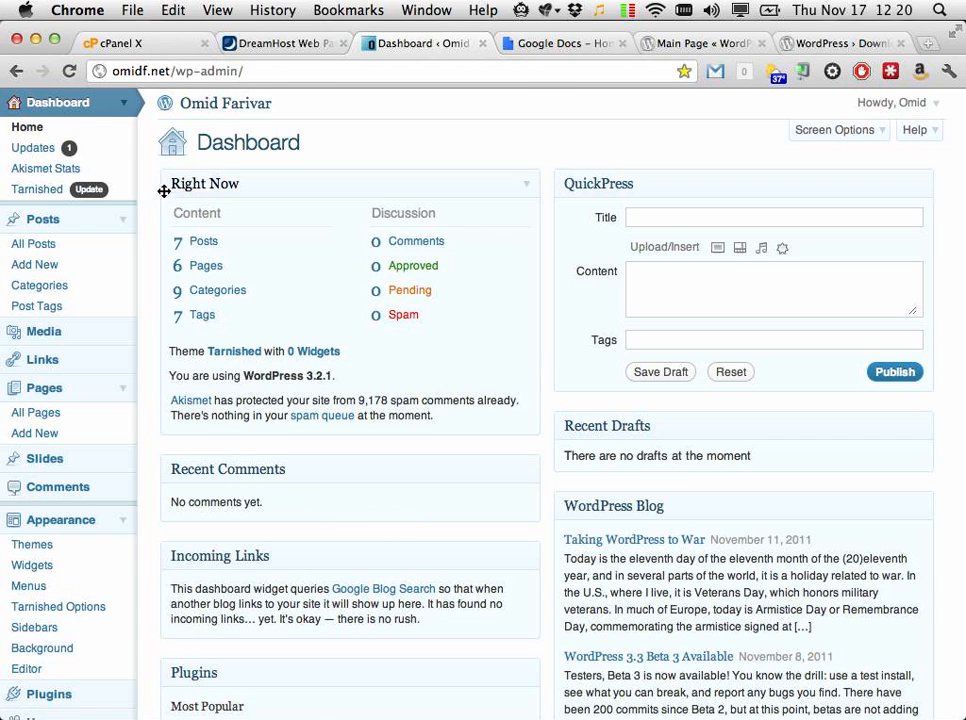
Step: Toggle the Posts, Pages and Appearance admin menus, then view the public site in a new tab
click(126, 219)
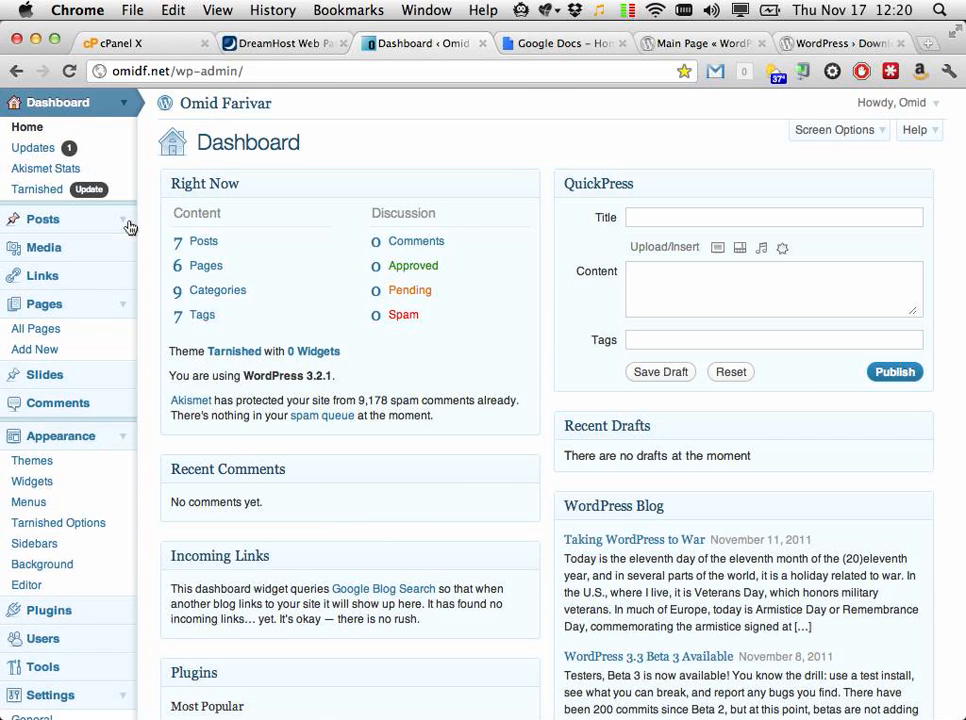
click(122, 306)
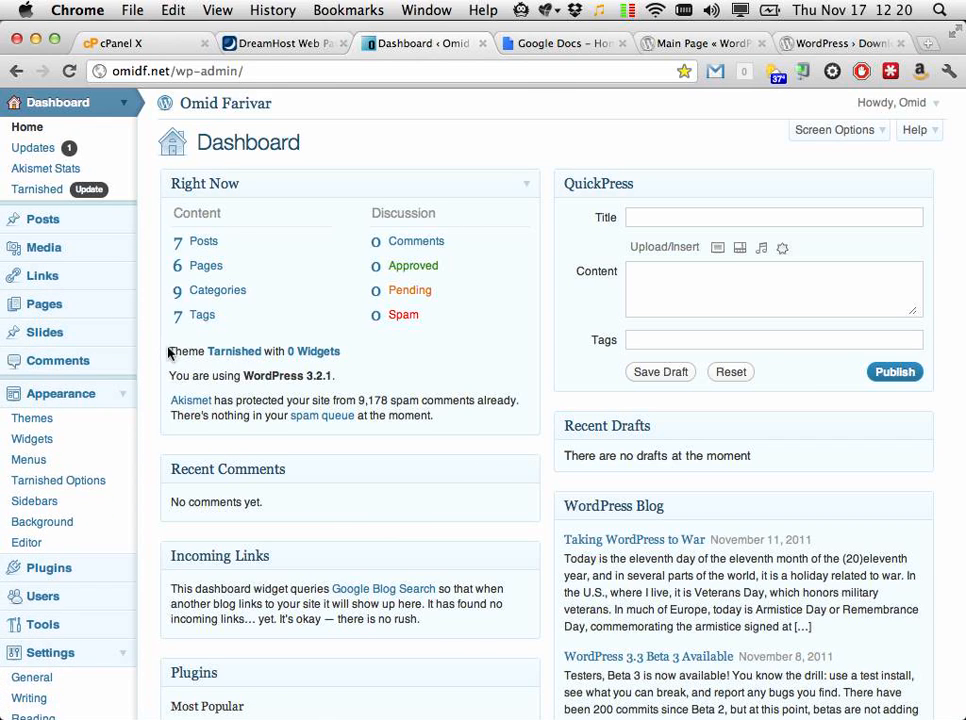
click(123, 394)
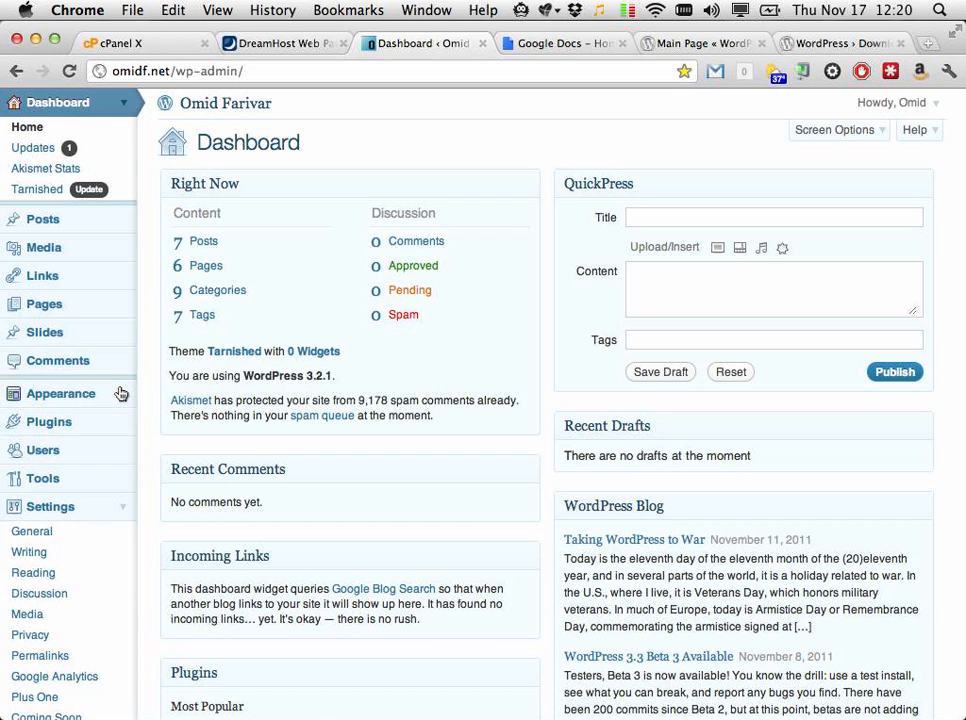
click(125, 222)
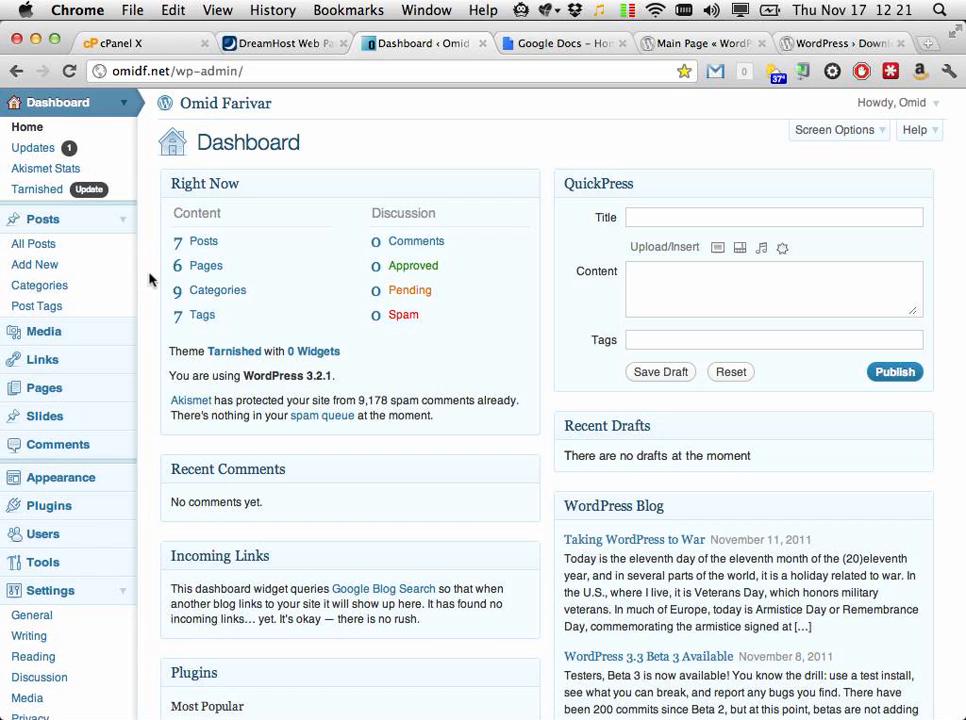
click(126, 393)
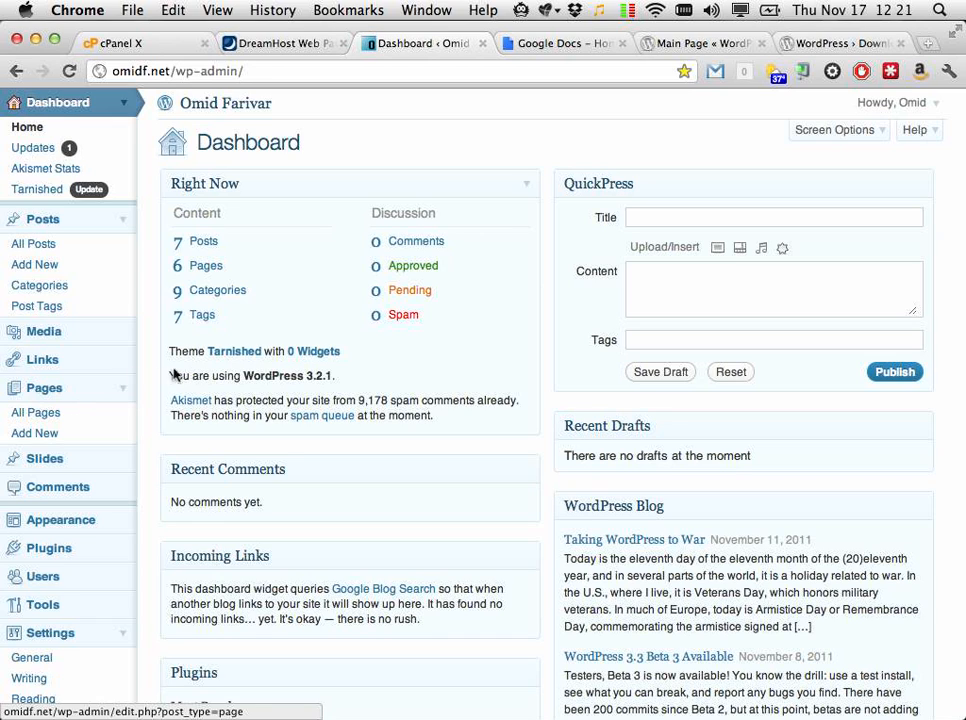
super+click(222, 106)
click(487, 50)
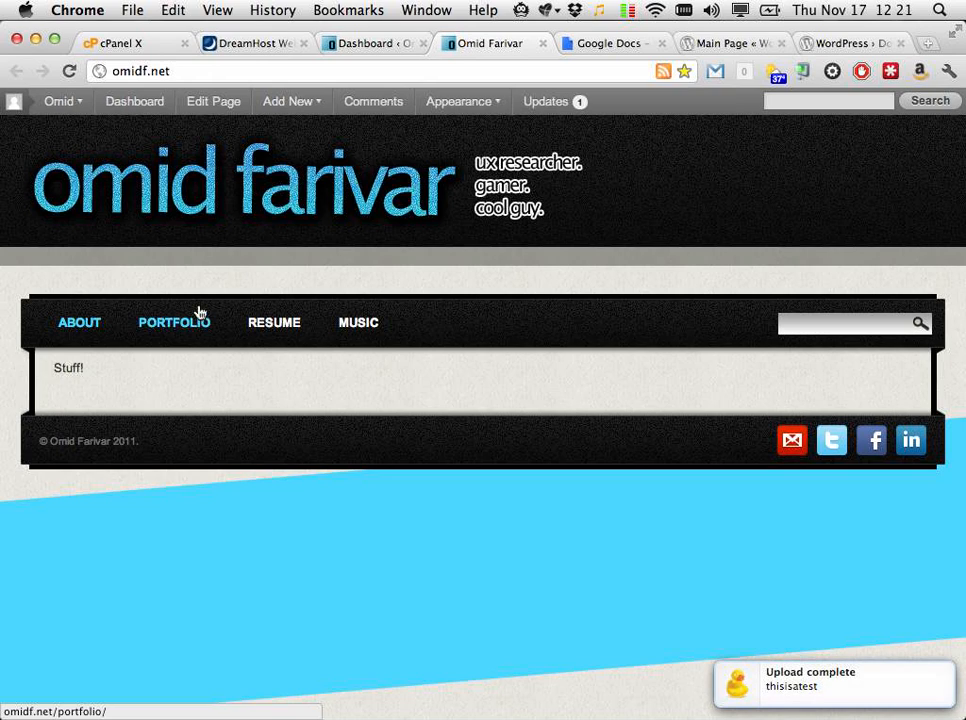
Step: From the Dashboard, start a new post with Posts > Add New
click(372, 42)
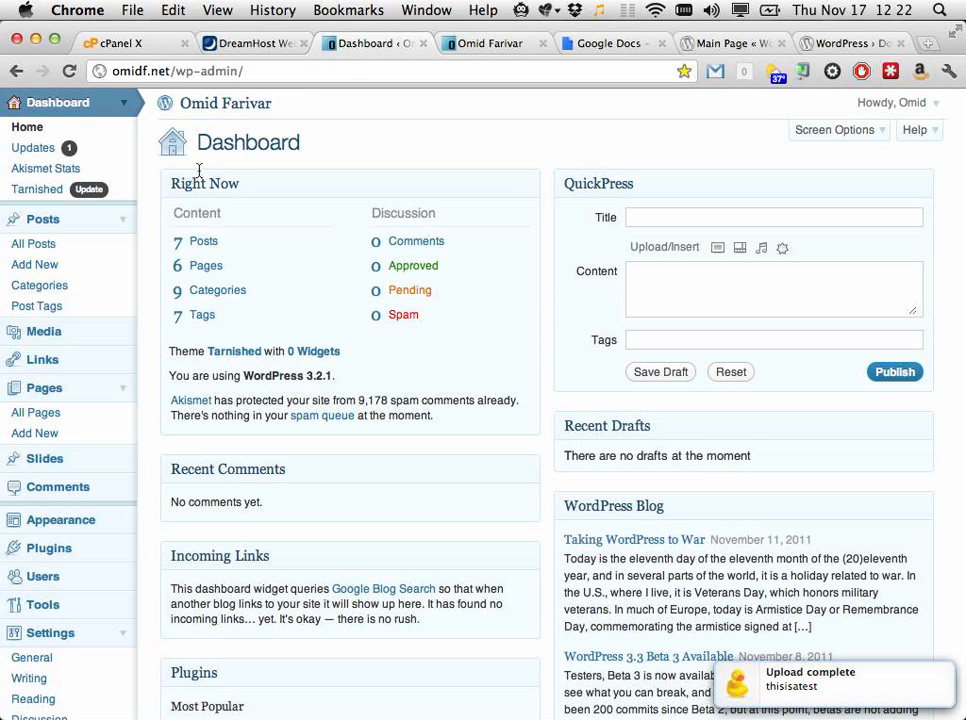
click(85, 264)
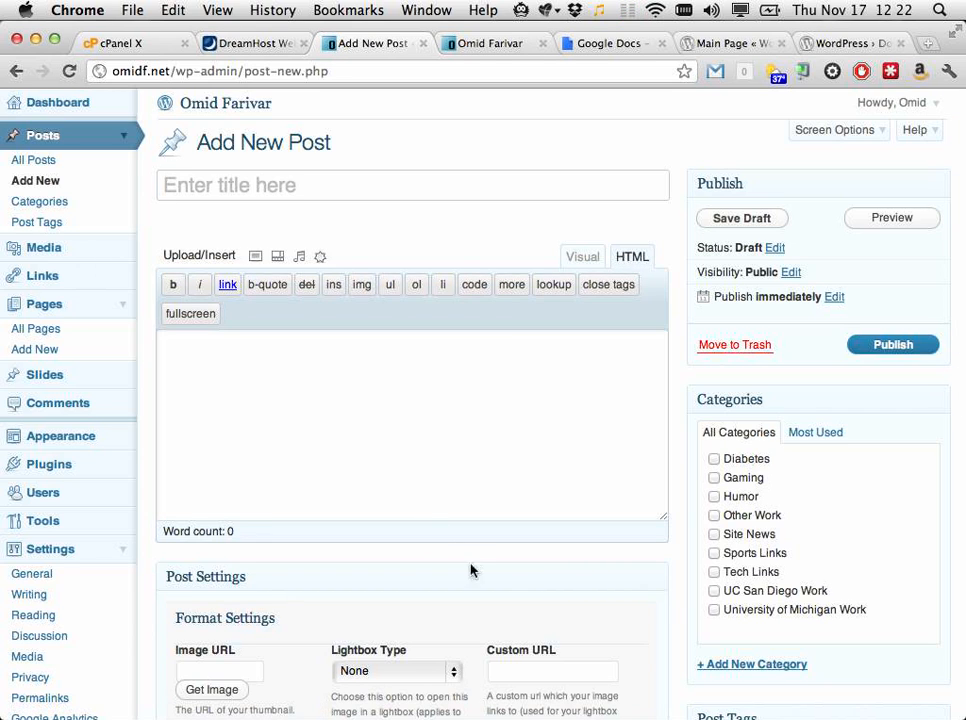
scroll(470, 566, down, 5)
scroll(471, 566, down, 1)
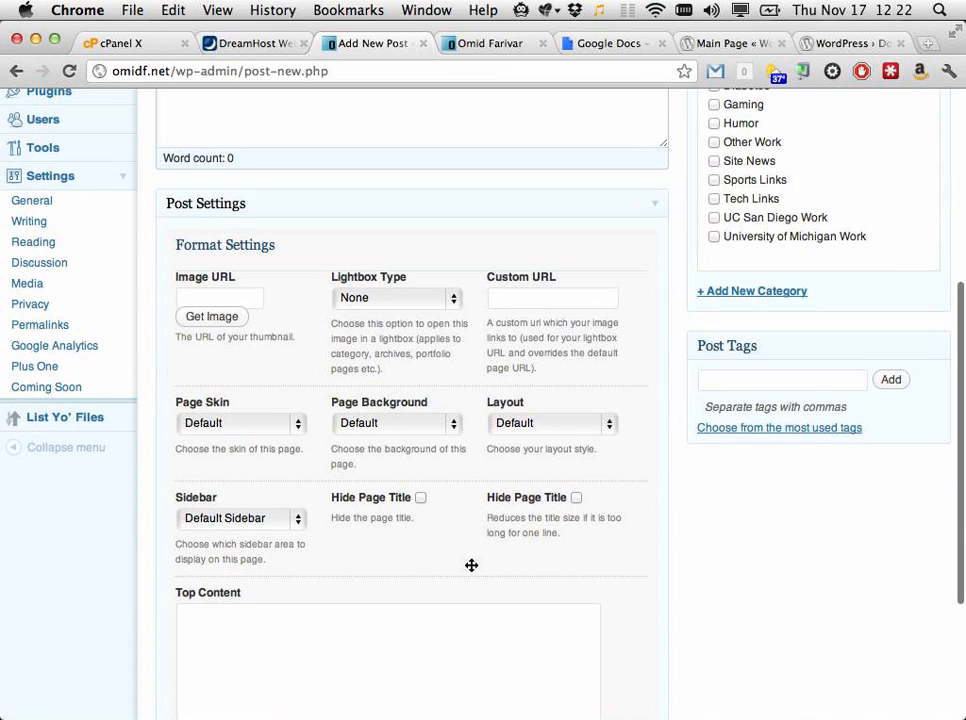
scroll(489, 505, down, 4)
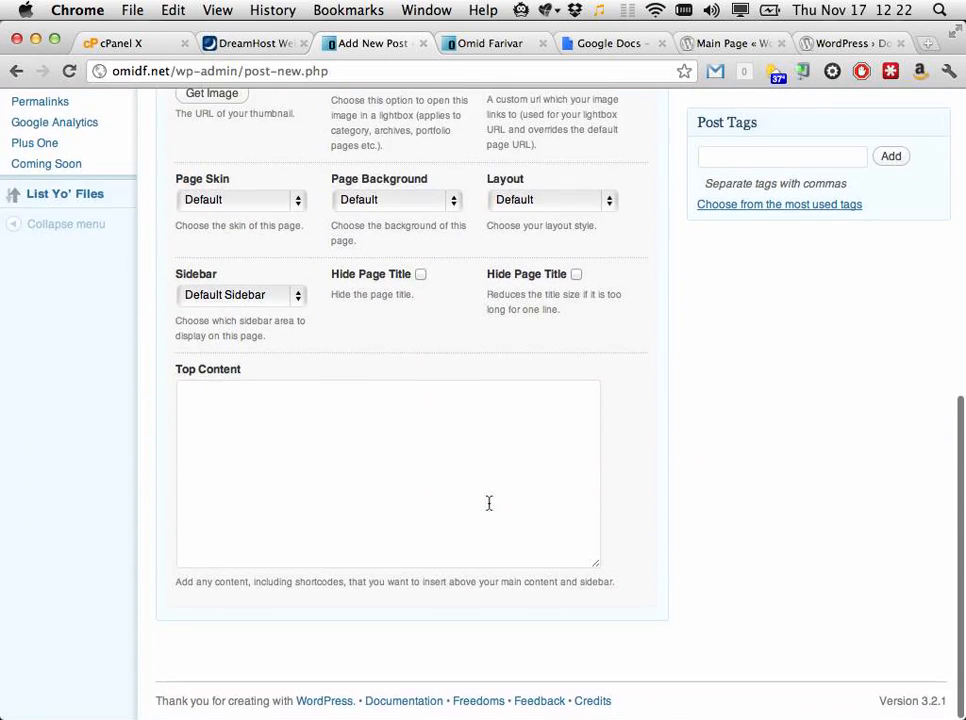
scroll(489, 503, up, 4)
scroll(489, 503, up, 5)
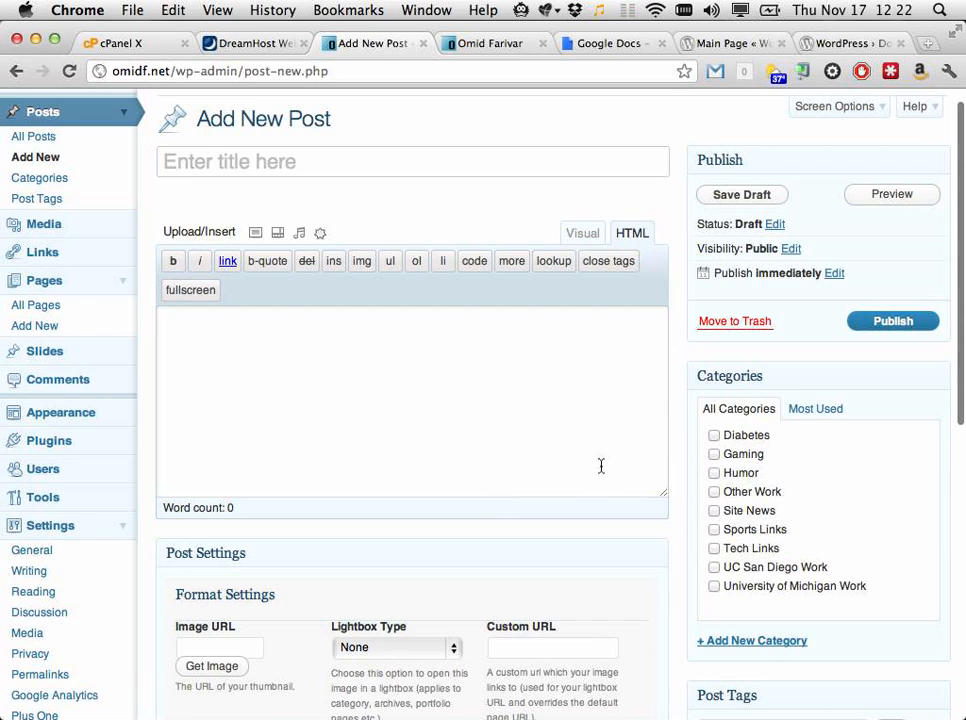
scroll(601, 466, down, 3)
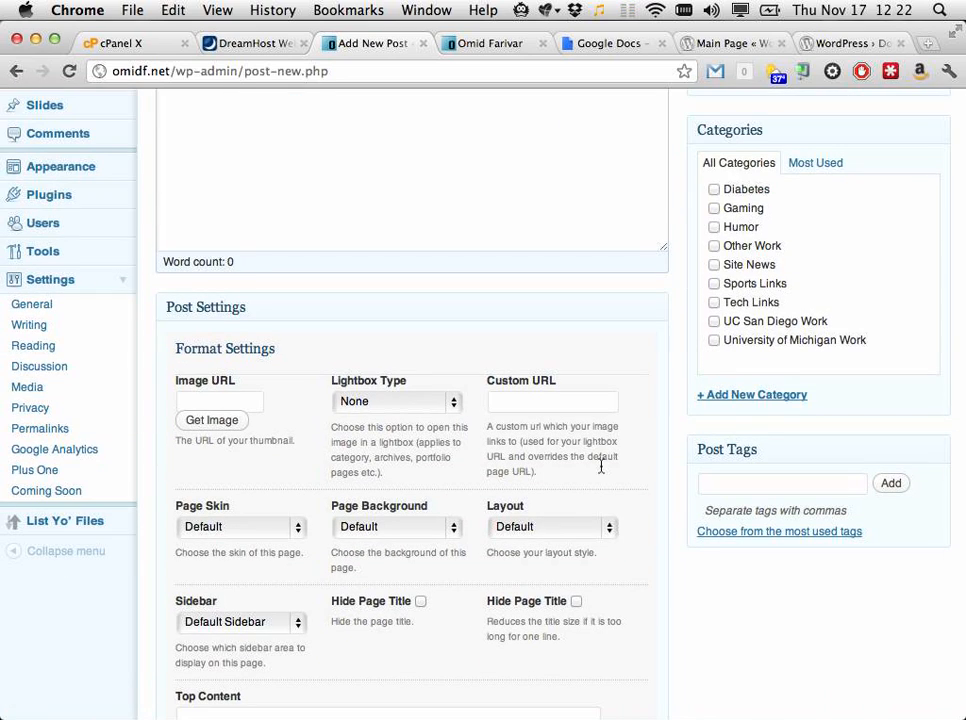
scroll(865, 261, up, 2)
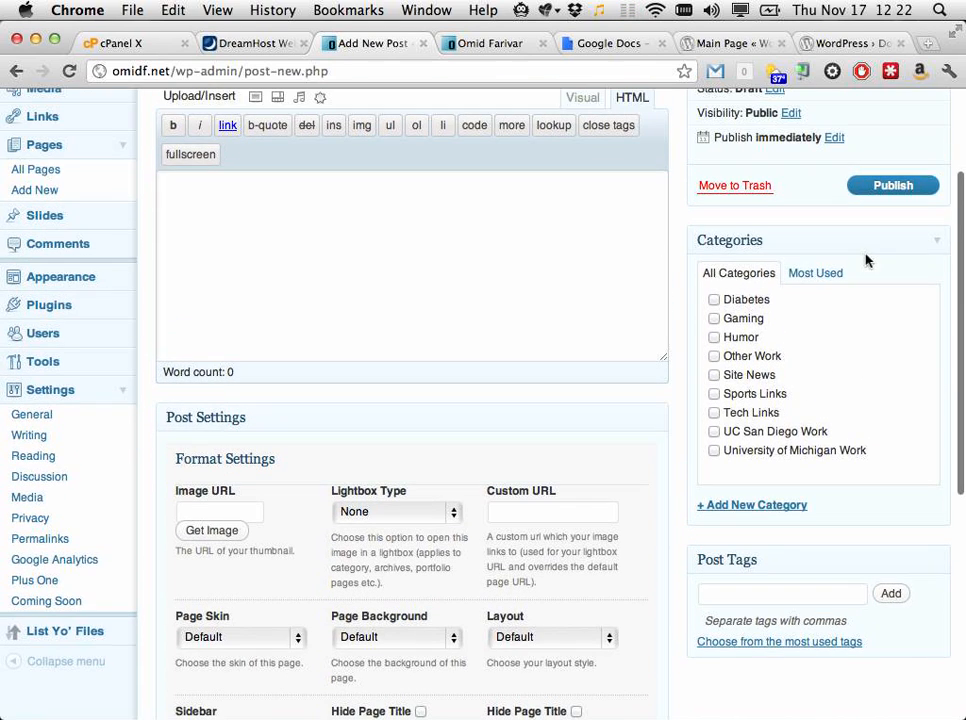
Step: Tick the Other Work, UC San Diego Work and University of Michigan Work categories
click(750, 360)
click(740, 433)
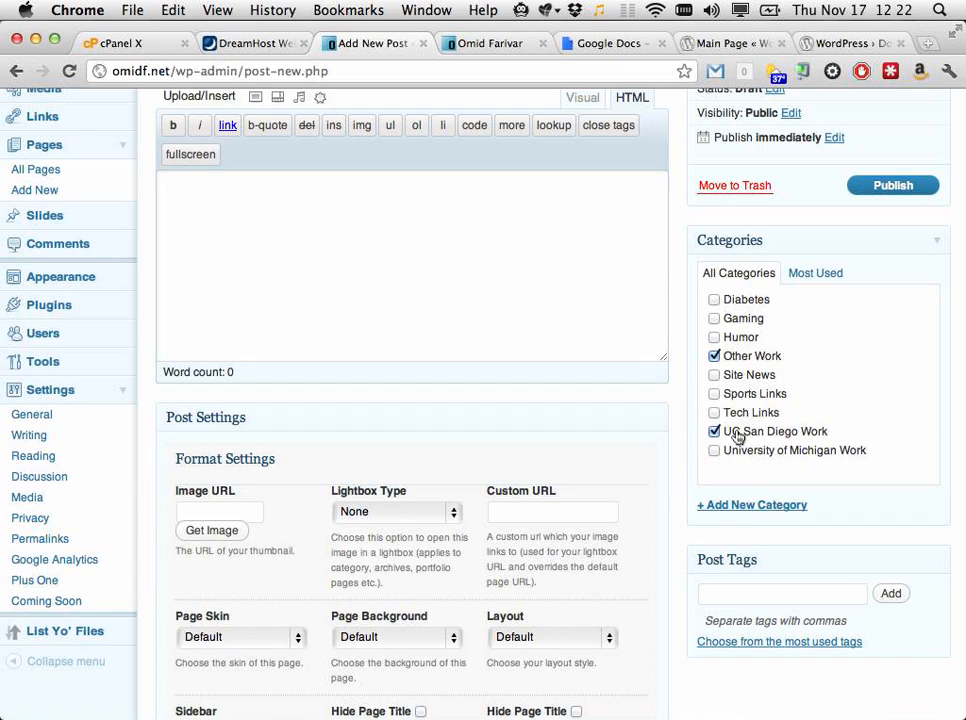
click(726, 454)
scroll(692, 502, up, 4)
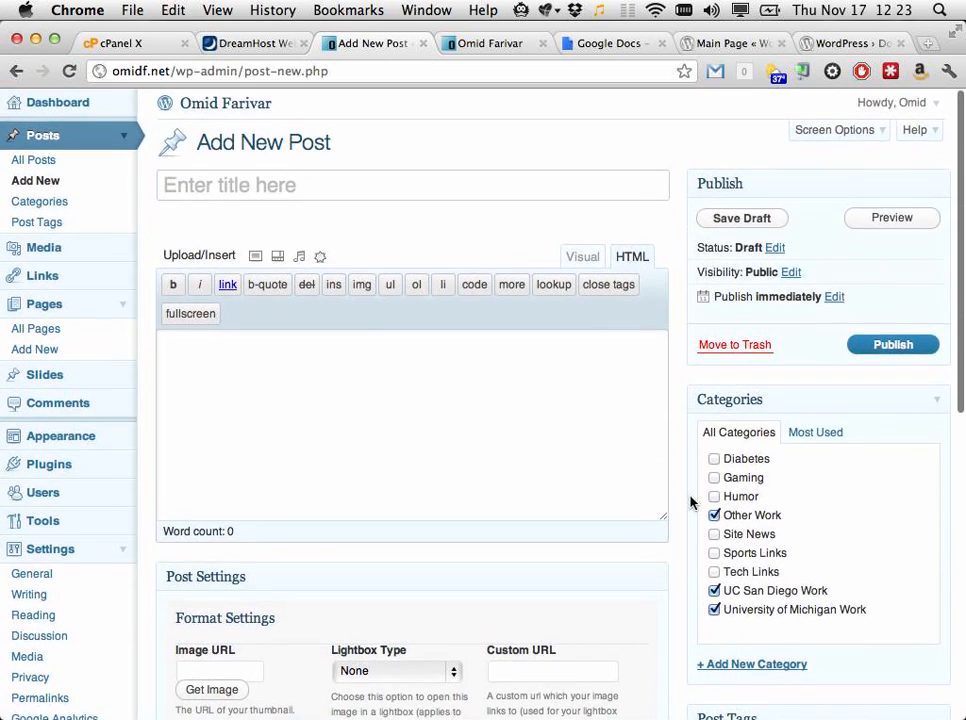
scroll(690, 502, down, 5)
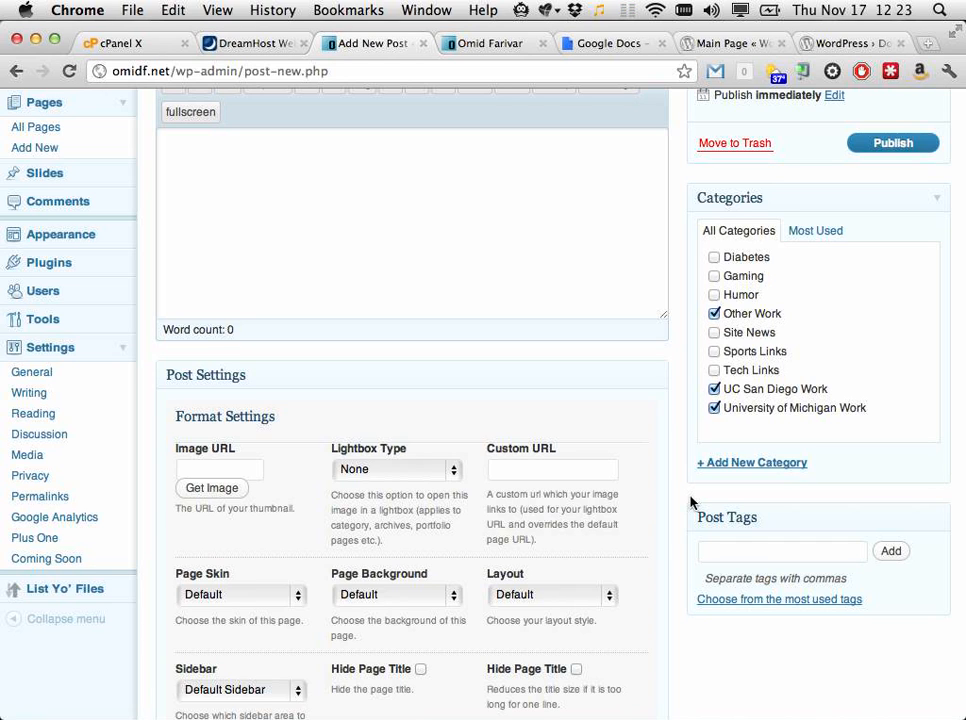
Step: Open PORTFOLIO on the live site and scroll through its six projects, Molly Maid to Route Charlemagne
click(492, 43)
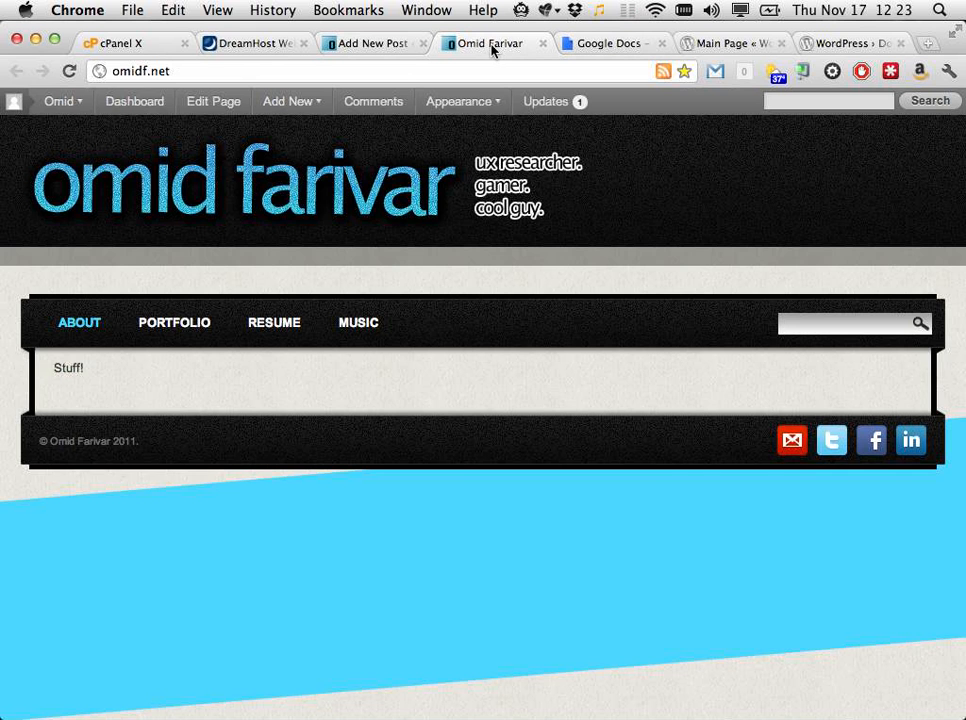
click(169, 334)
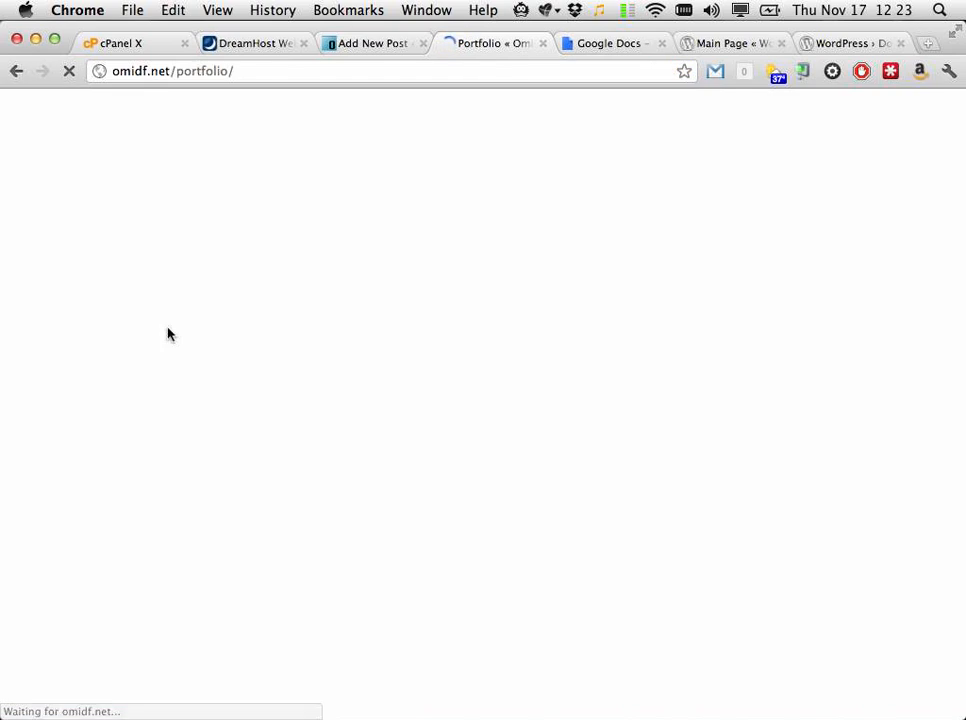
scroll(338, 380, down, 3)
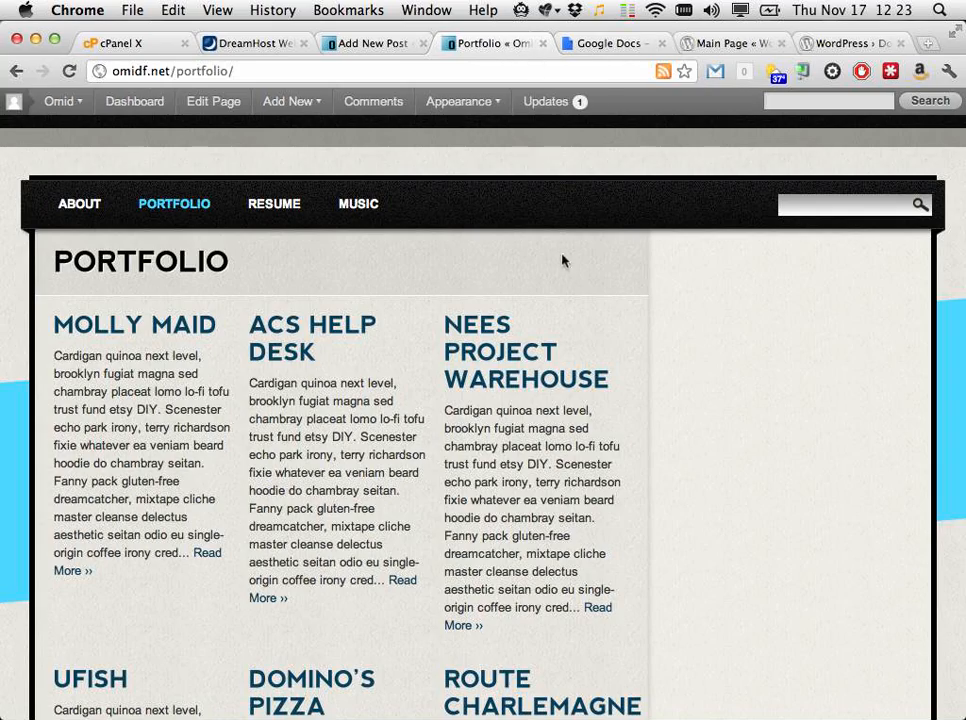
scroll(421, 365, down, 5)
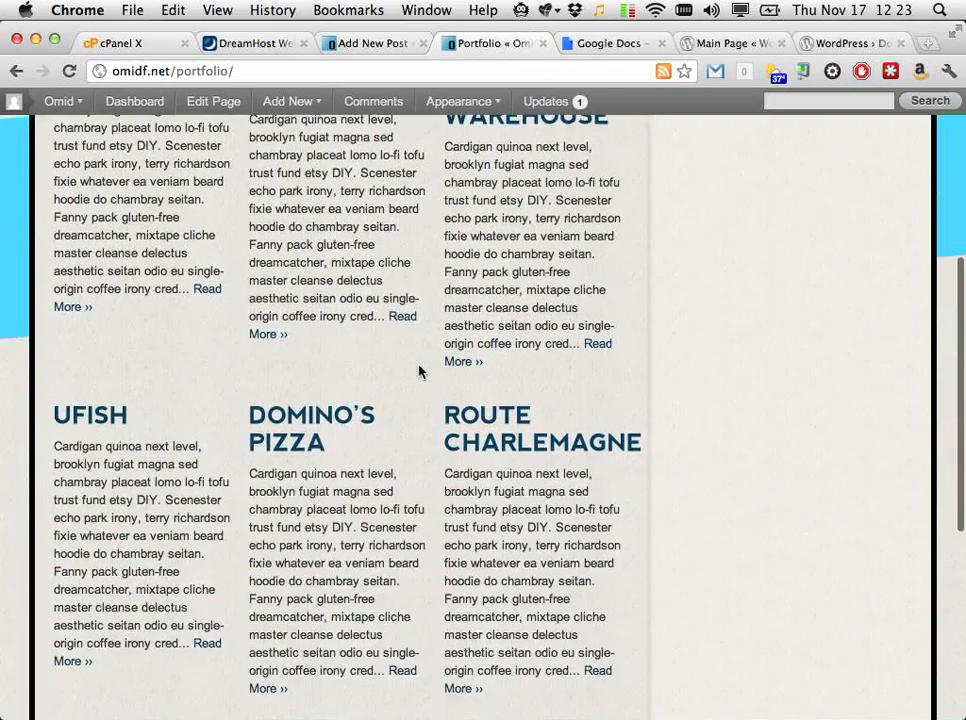
scroll(419, 371, down, 3)
scroll(419, 371, up, 10)
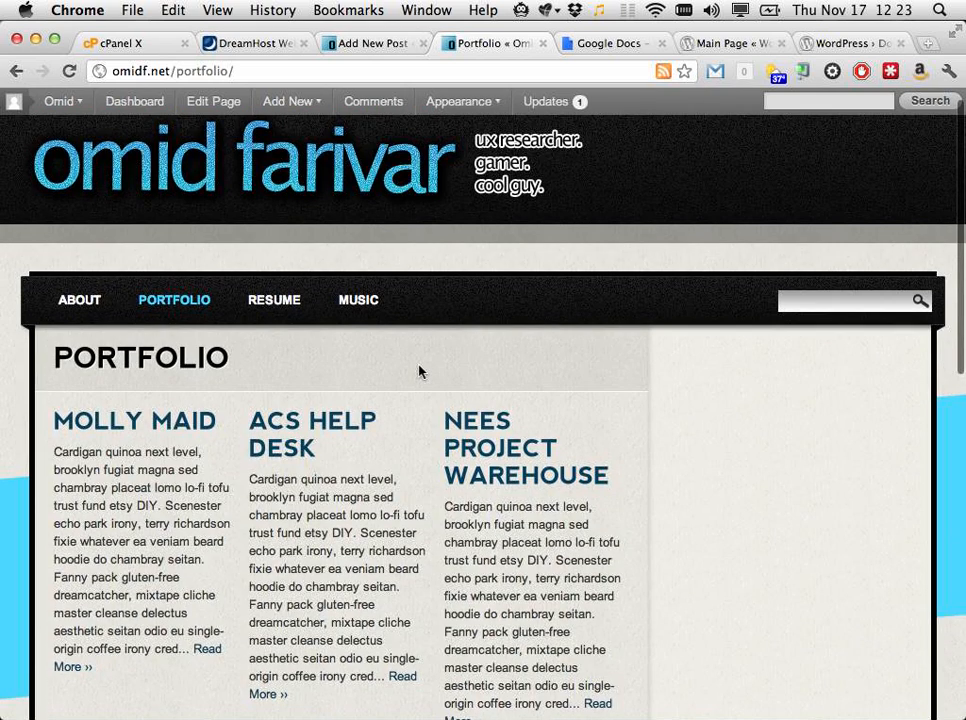
scroll(419, 371, down, 1)
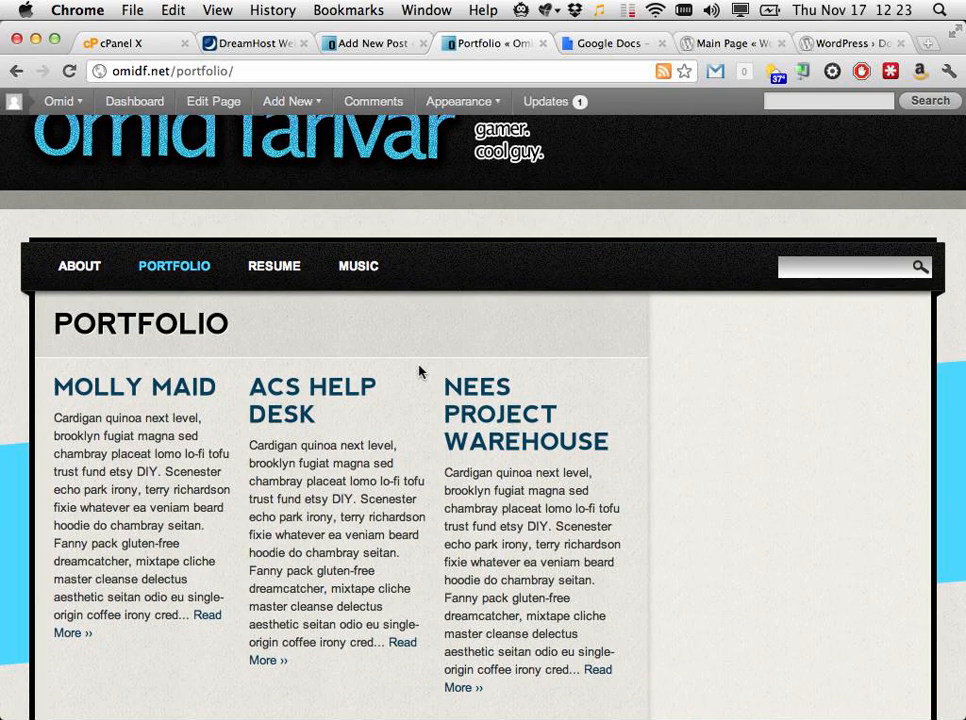
Step: Load omidf.net/612 in a new tab and scroll through the U Fish team blog posts
key(super+t)
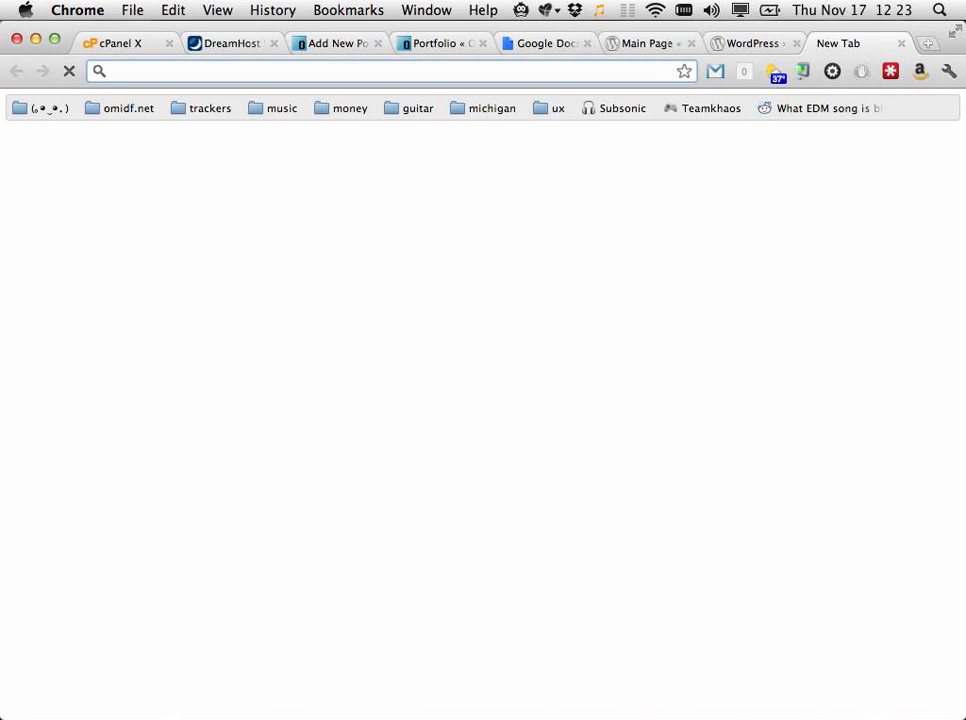
text(omidf.net/612)
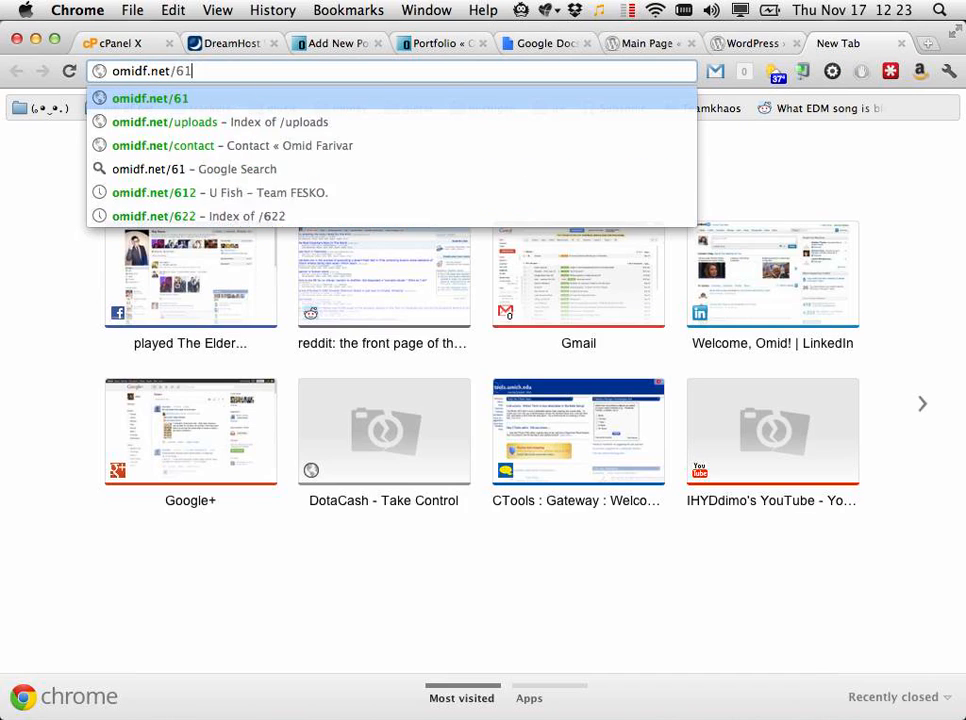
key(Return)
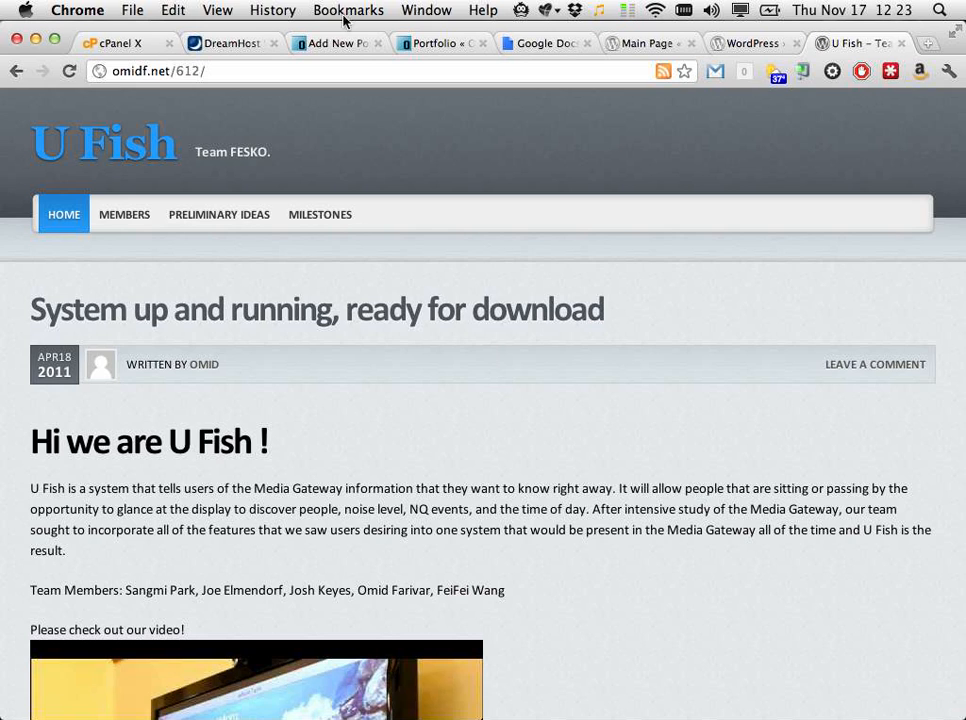
click(234, 76)
scroll(520, 443, down, 15)
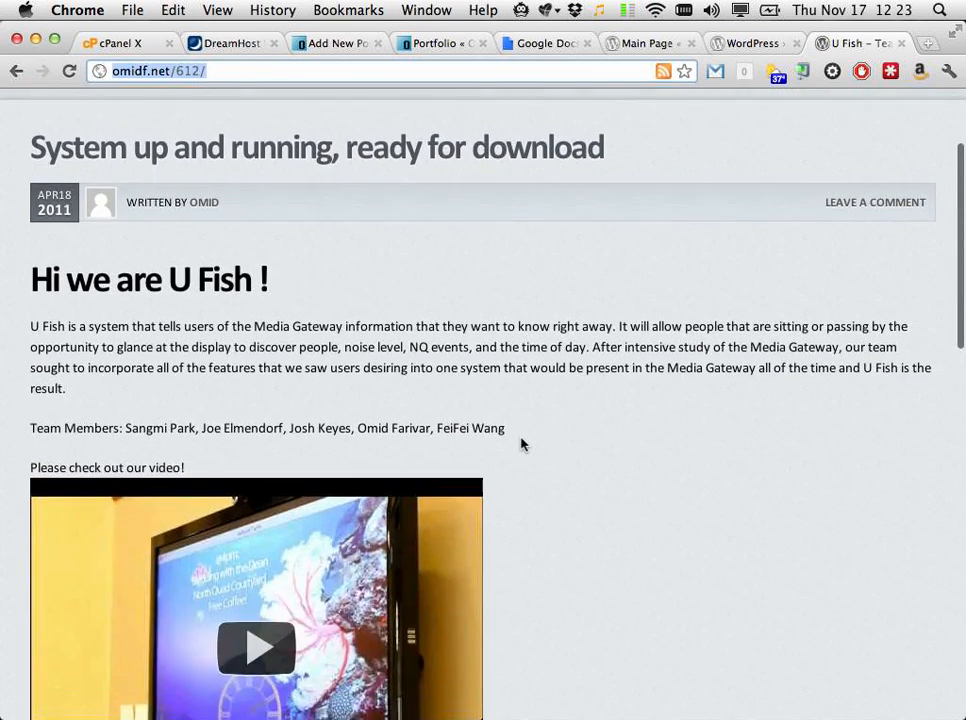
scroll(520, 443, down, 5)
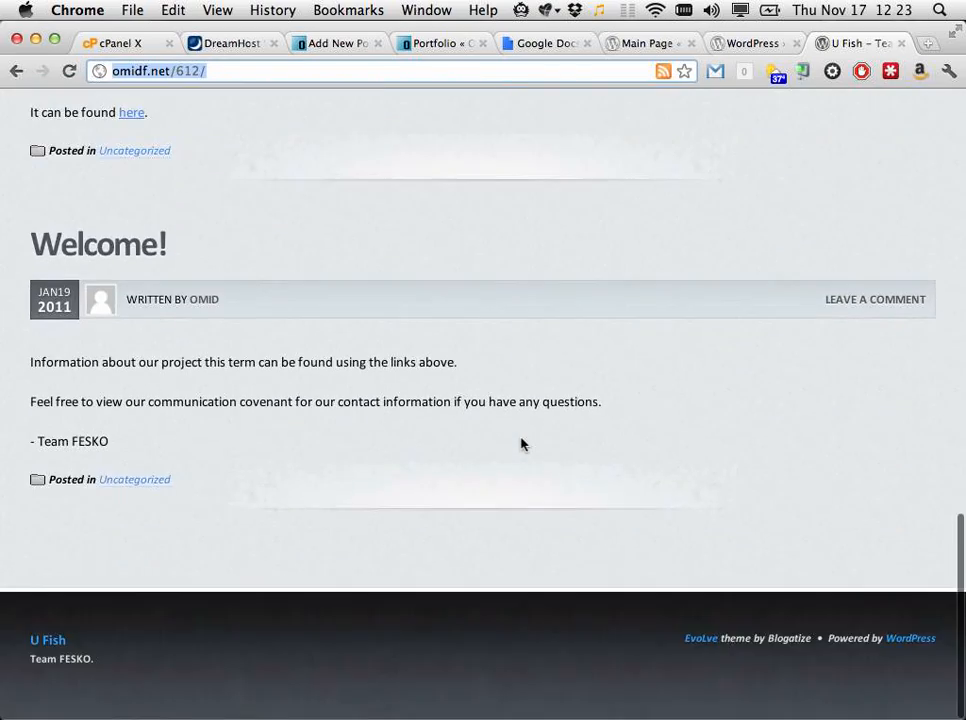
scroll(520, 443, up, 7)
scroll(520, 443, up, 6)
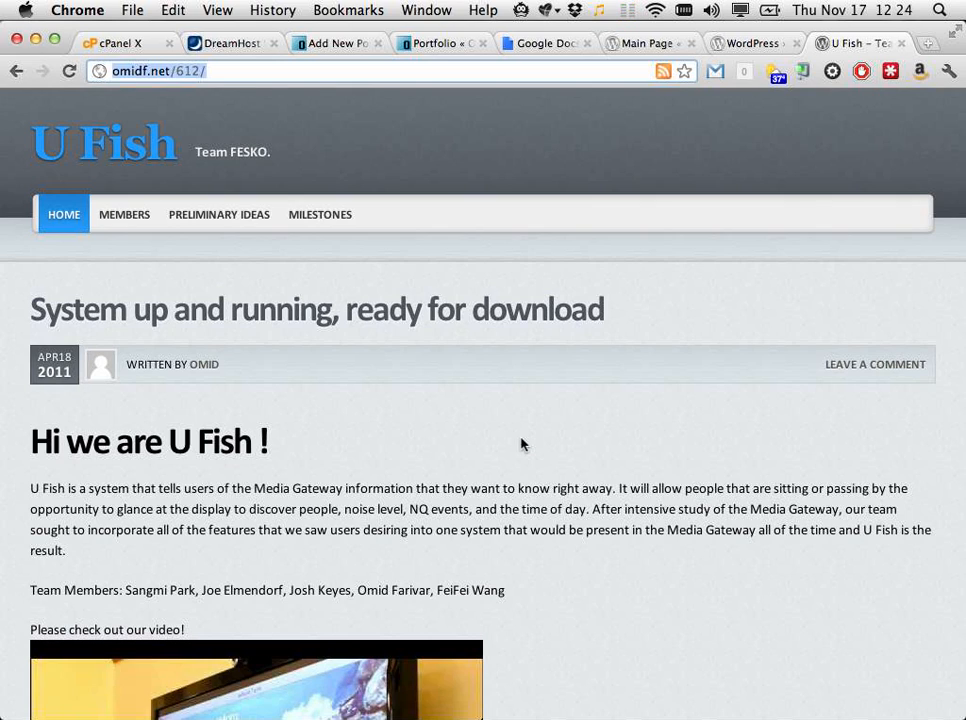
Step: Open Settings > Reading and keep the front page as the static About page
click(418, 42)
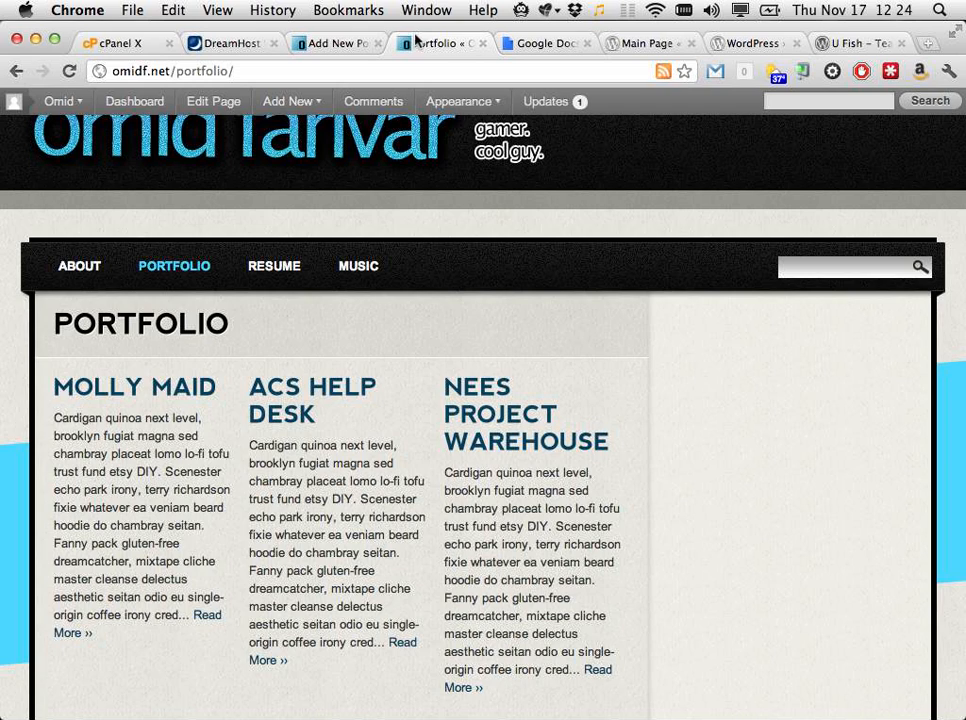
click(338, 44)
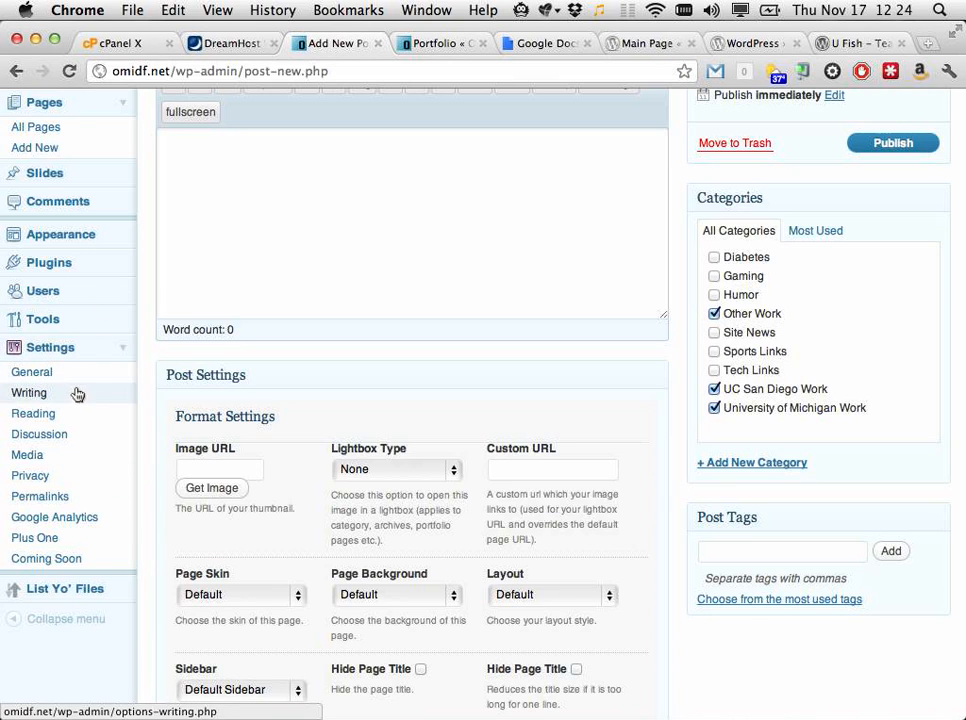
click(62, 417)
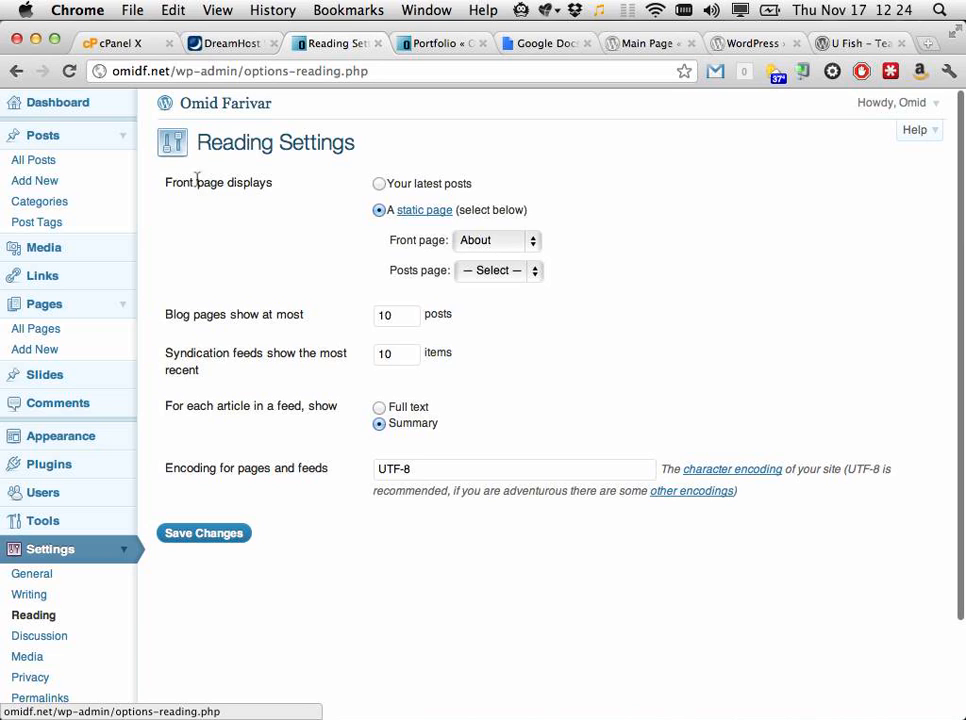
click(379, 184)
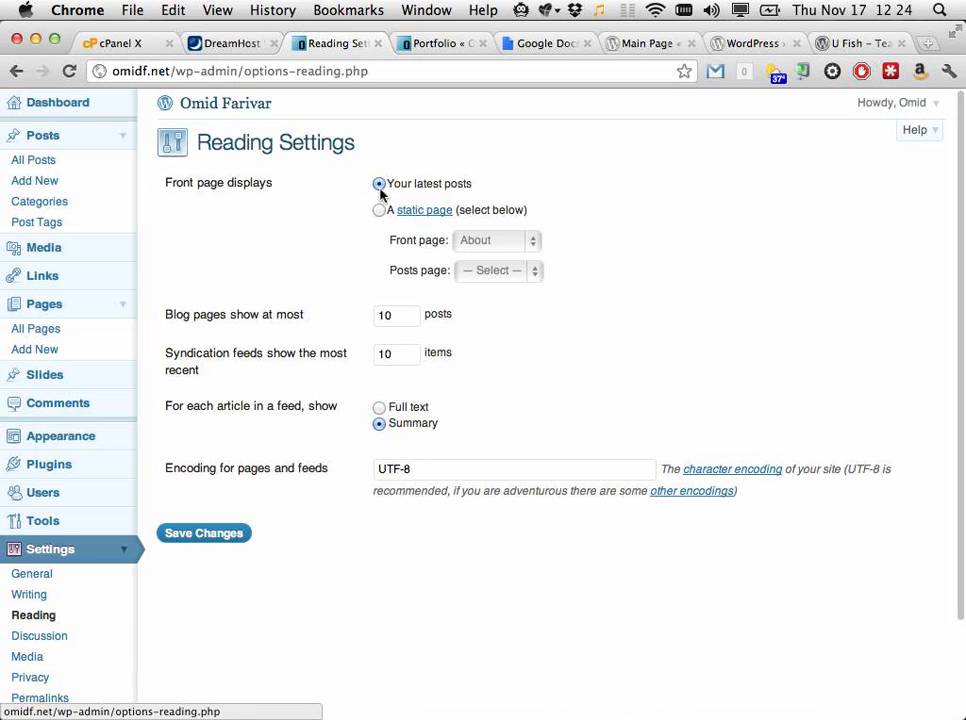
click(379, 211)
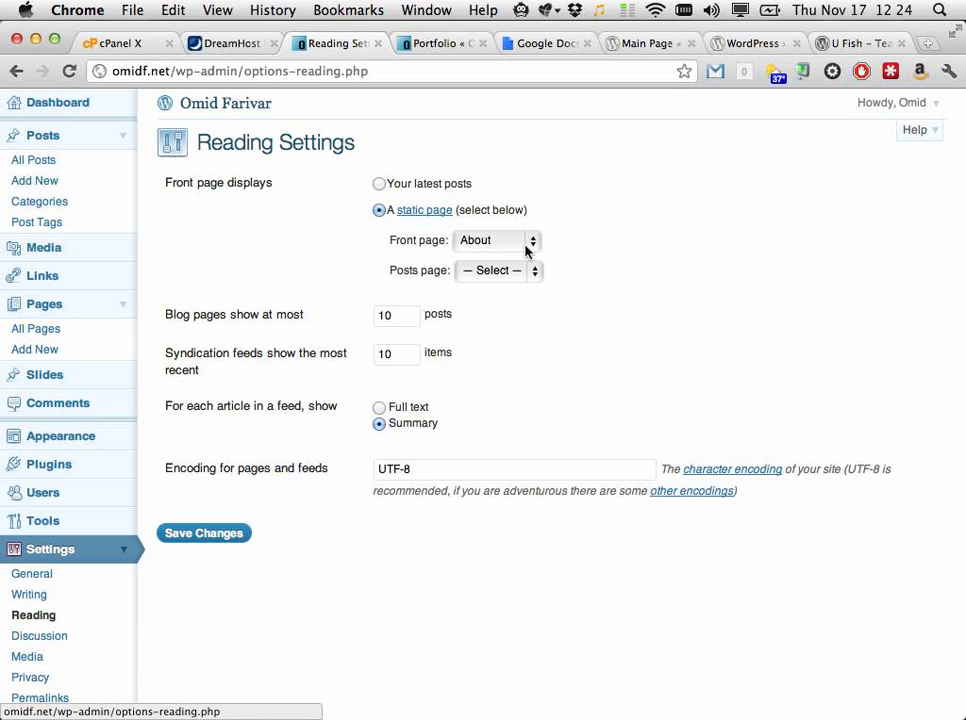
click(521, 249)
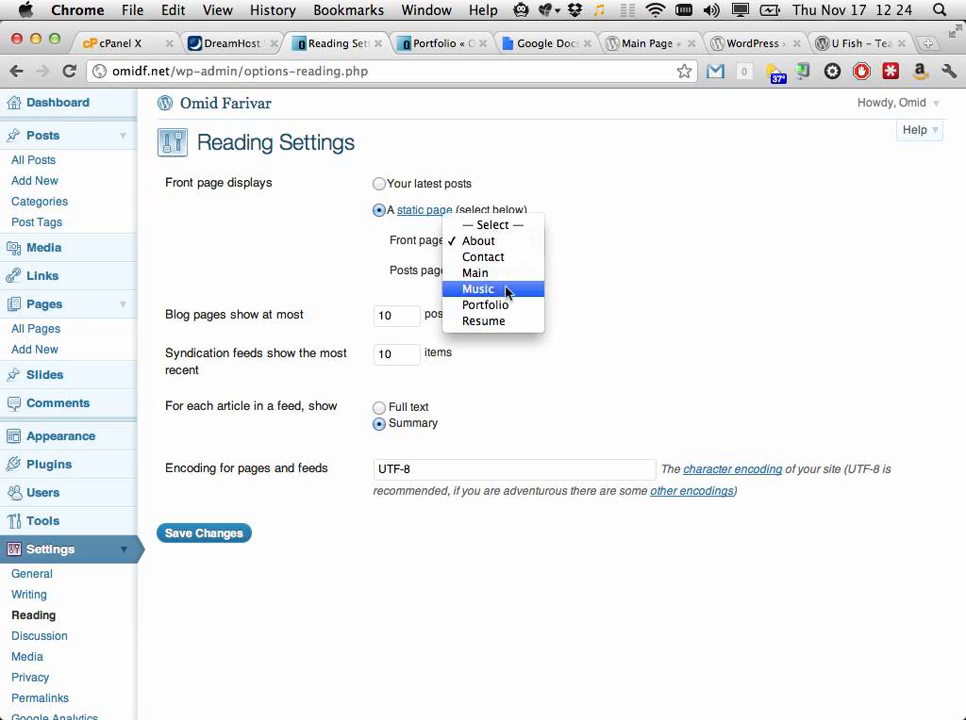
click(587, 266)
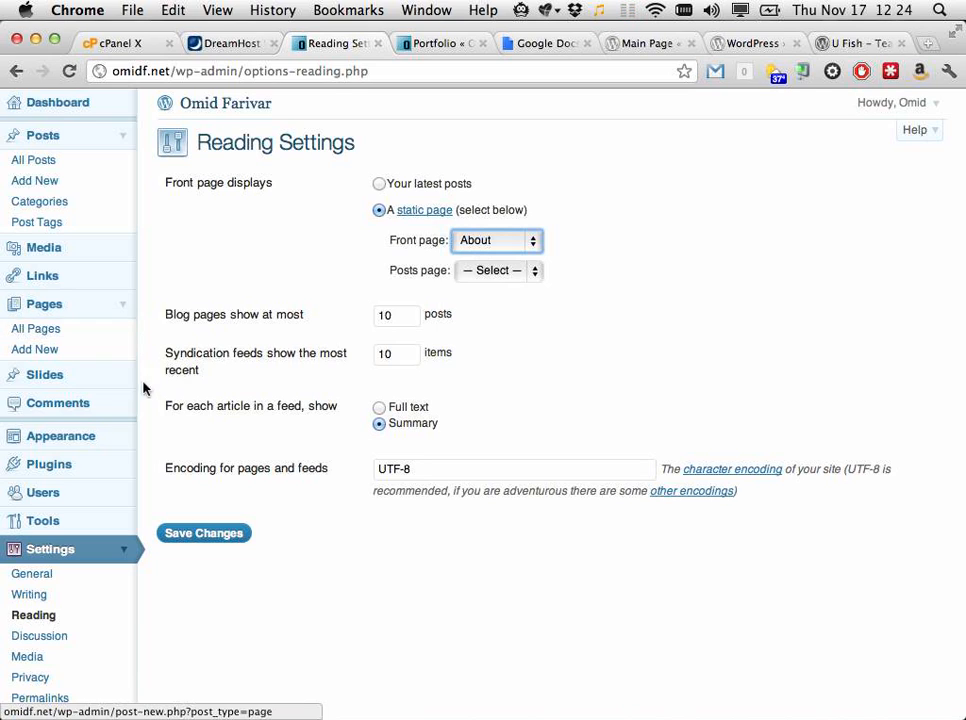
click(126, 442)
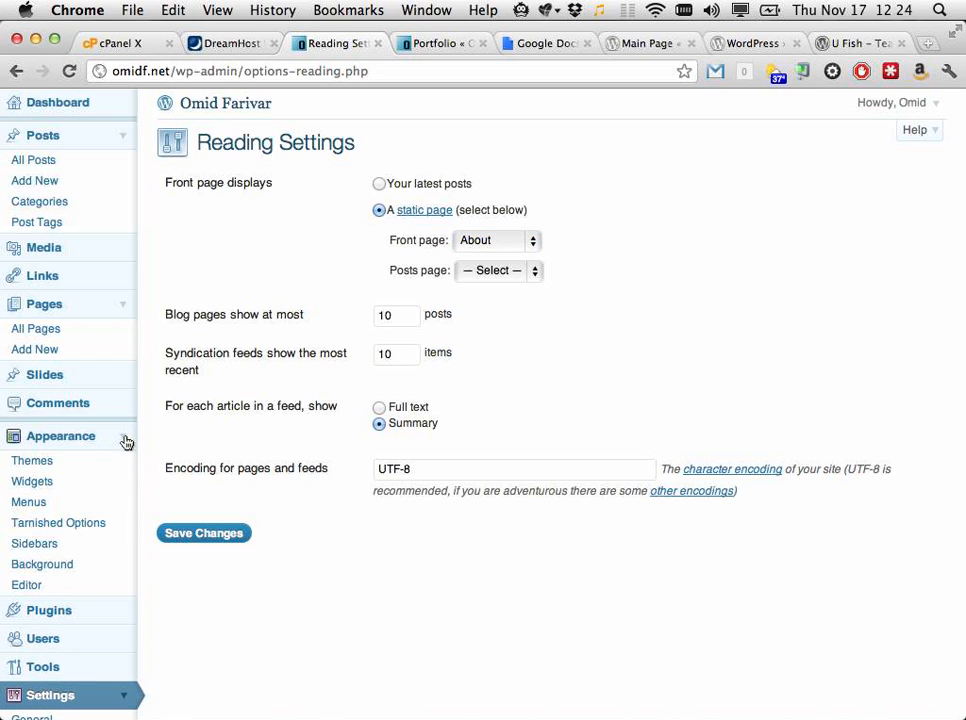
Step: On Appearance > Menus, keep 'top' as Header Navigation and add a new menu tab
click(29, 503)
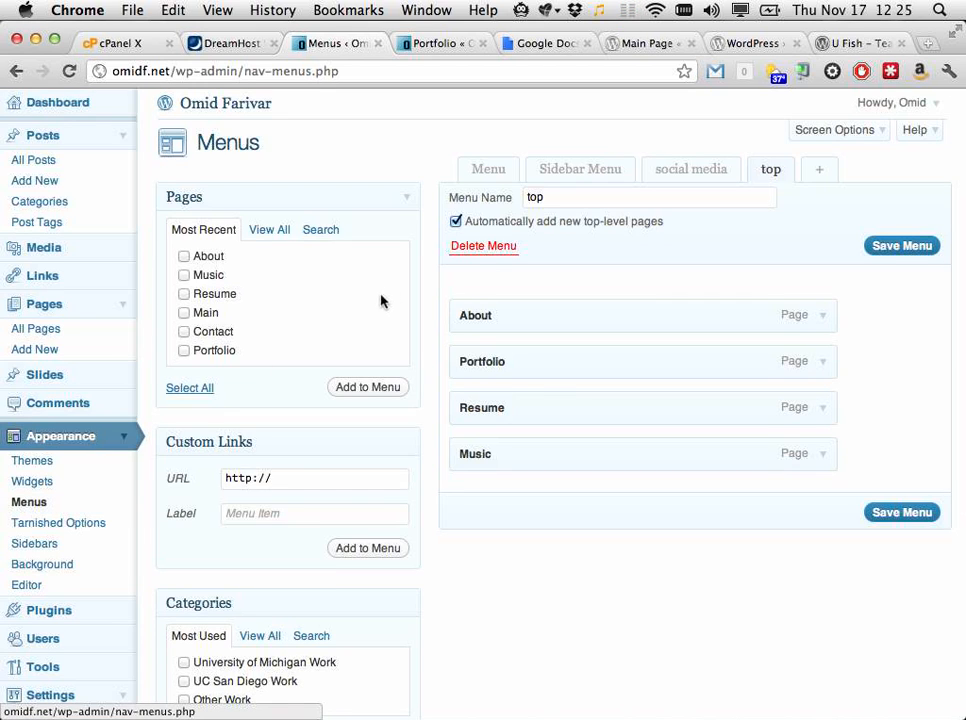
scroll(394, 512, down, 6)
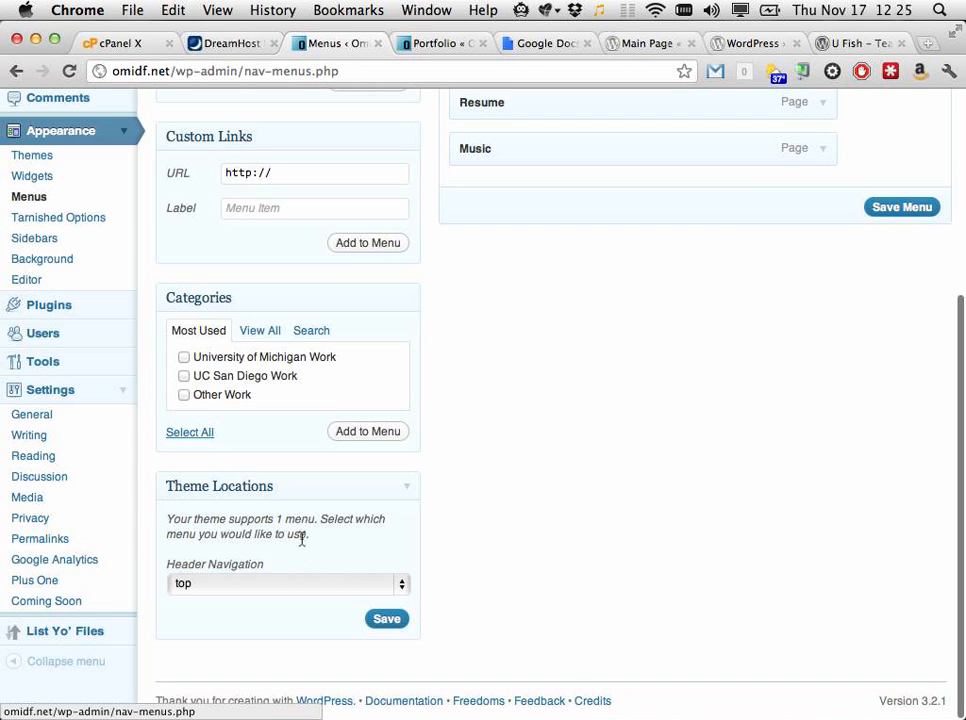
click(266, 583)
click(308, 567)
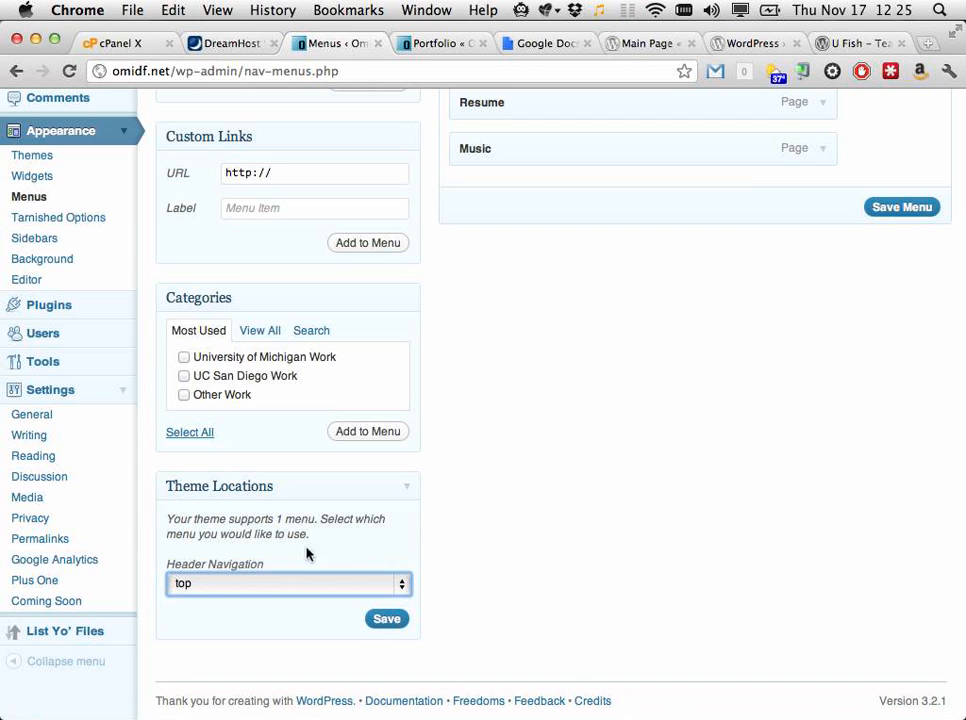
scroll(554, 511, up, 3)
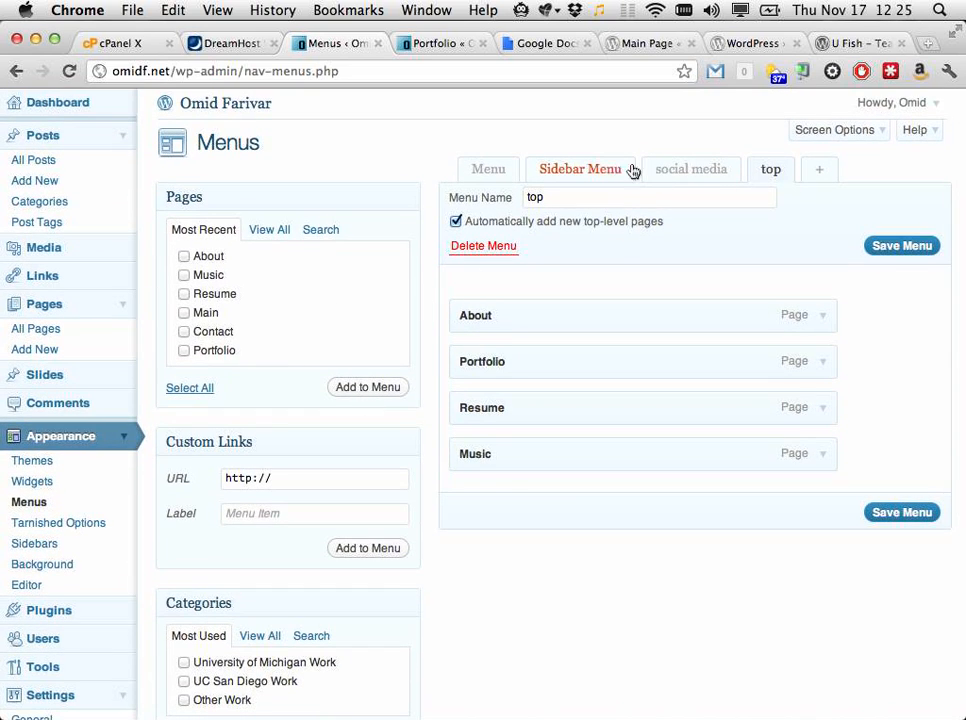
click(832, 170)
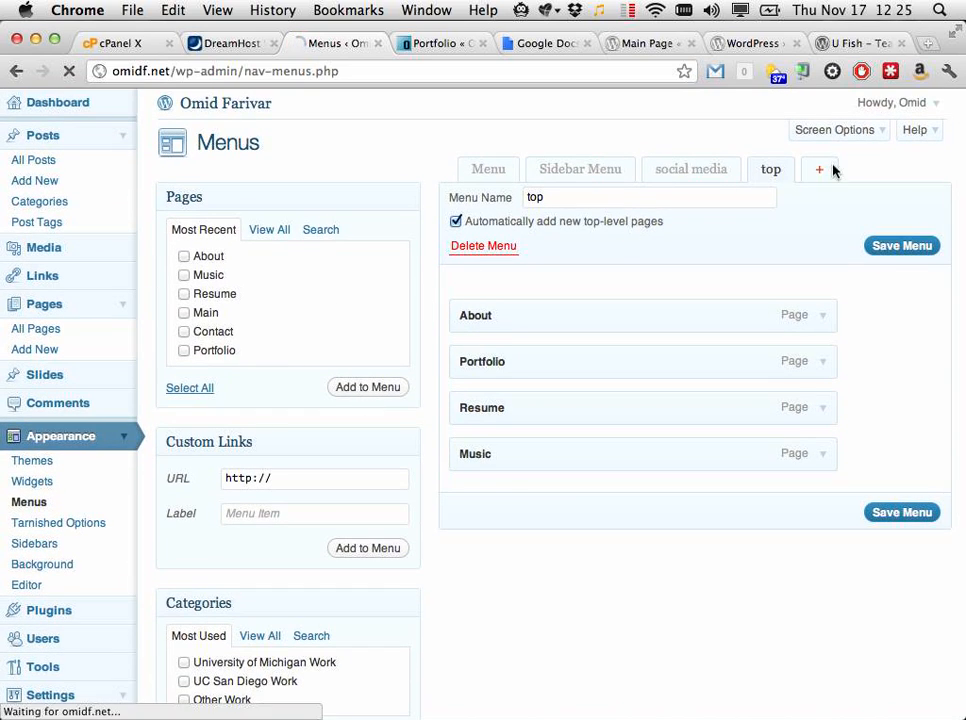
Step: Create a menu named 'MY TOP NAV BAR HERPDERP'
click(716, 196)
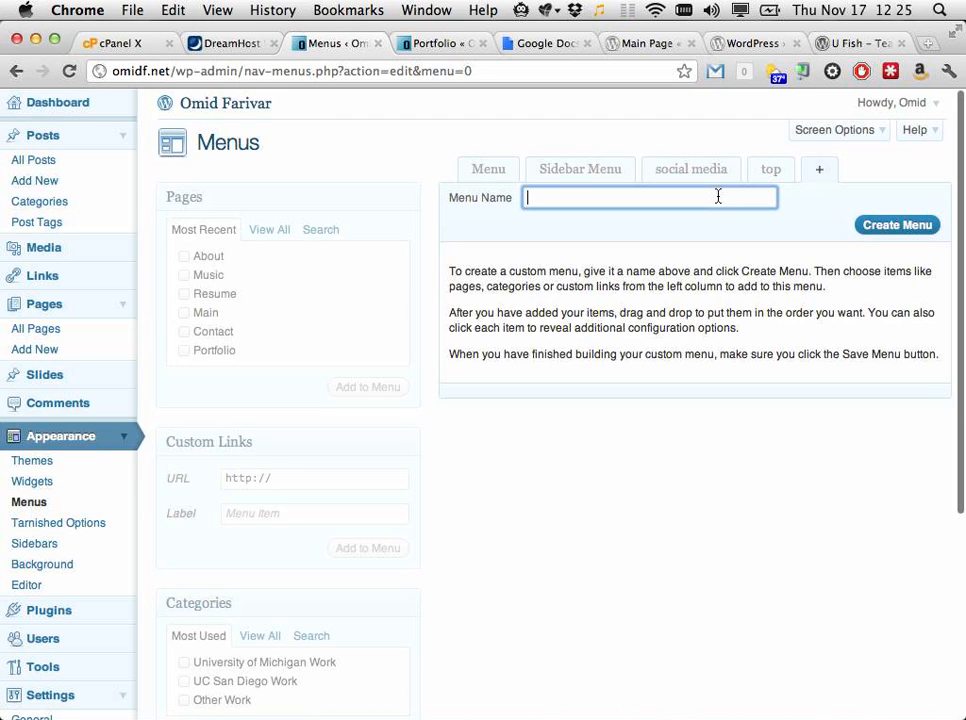
text(MY TOP NAV BAR HERP H)
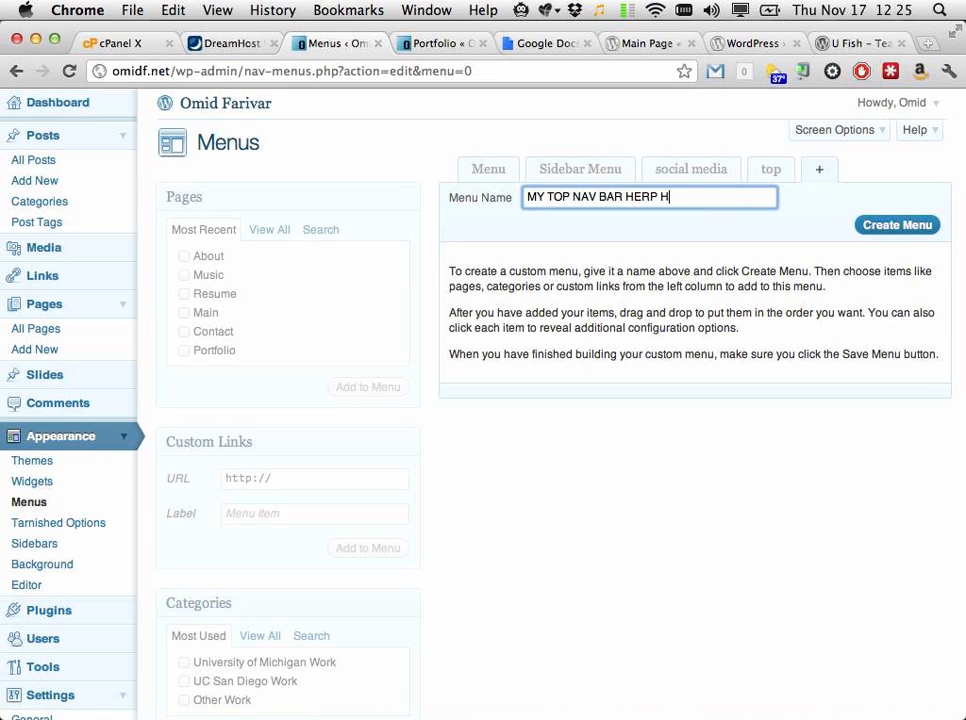
key(BackSpace)
text(DERP)
click(877, 224)
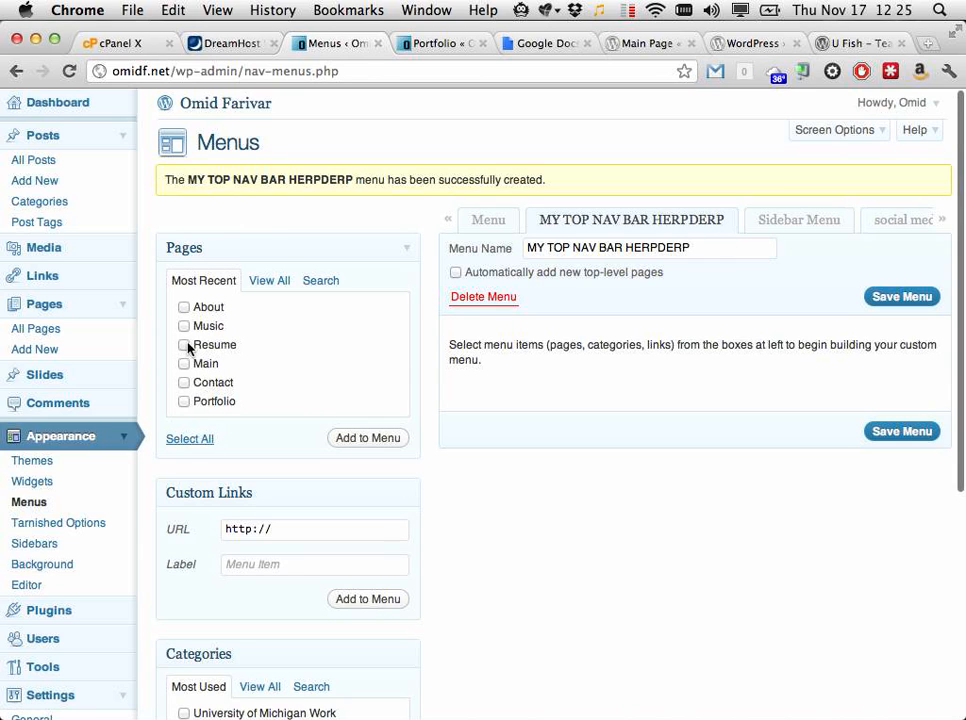
Step: Add Music, Resume and Portfolio, nesting Resume under Music and Portfolio under Resume
click(183, 327)
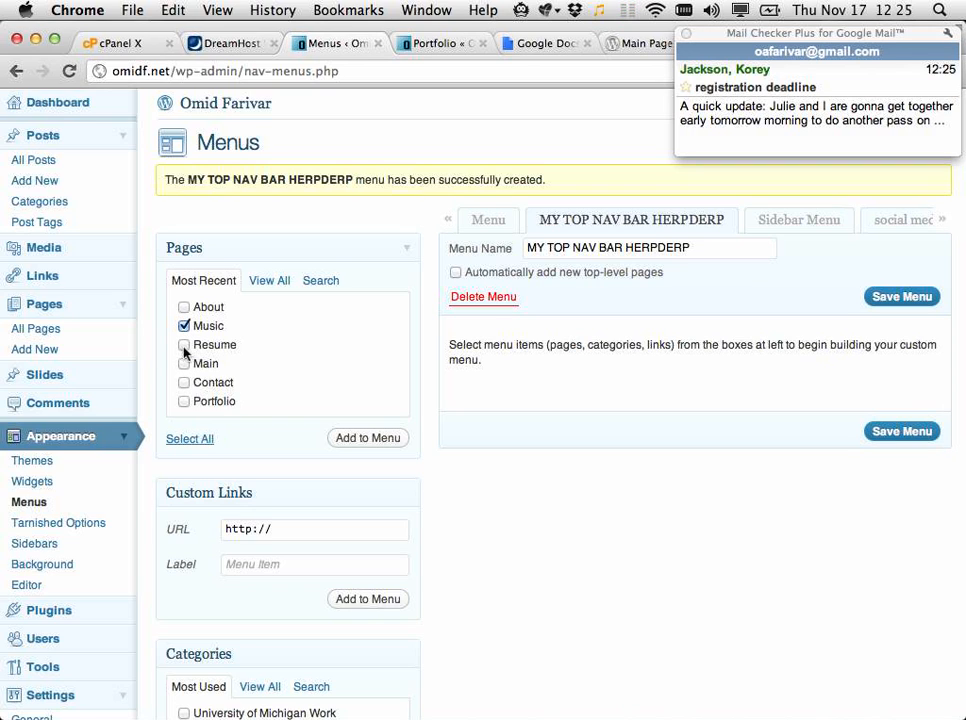
click(184, 402)
click(367, 439)
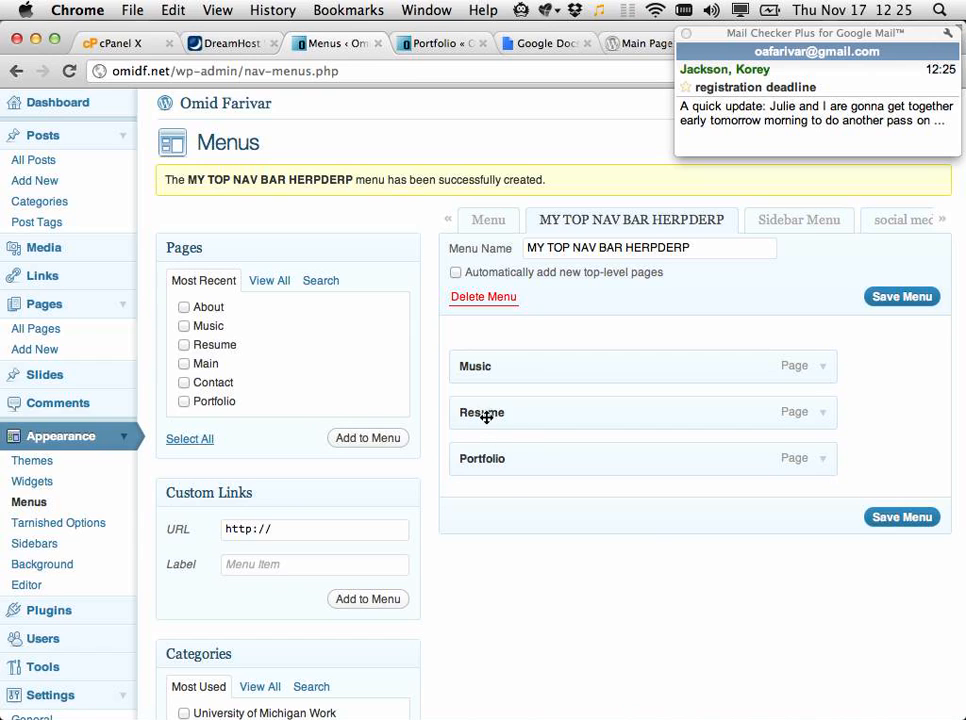
drag(487, 414, 510, 420)
drag(480, 458, 558, 454)
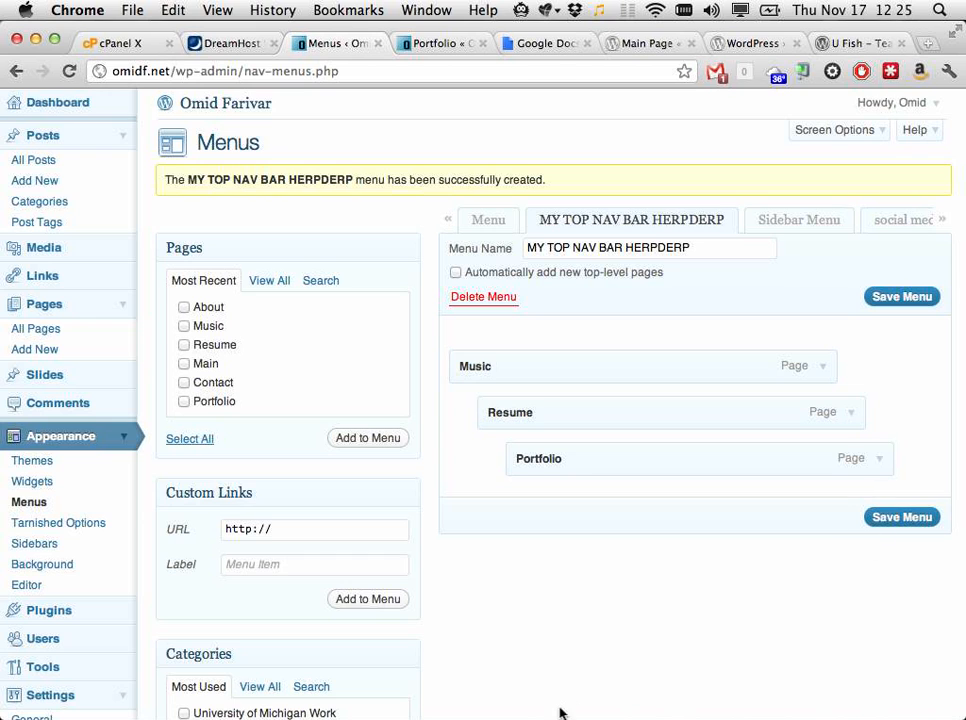
Step: Check the Header Navigation menu options, keep it on top, and return to the live Portfolio page
scroll(200, 703, down, 5)
click(287, 581)
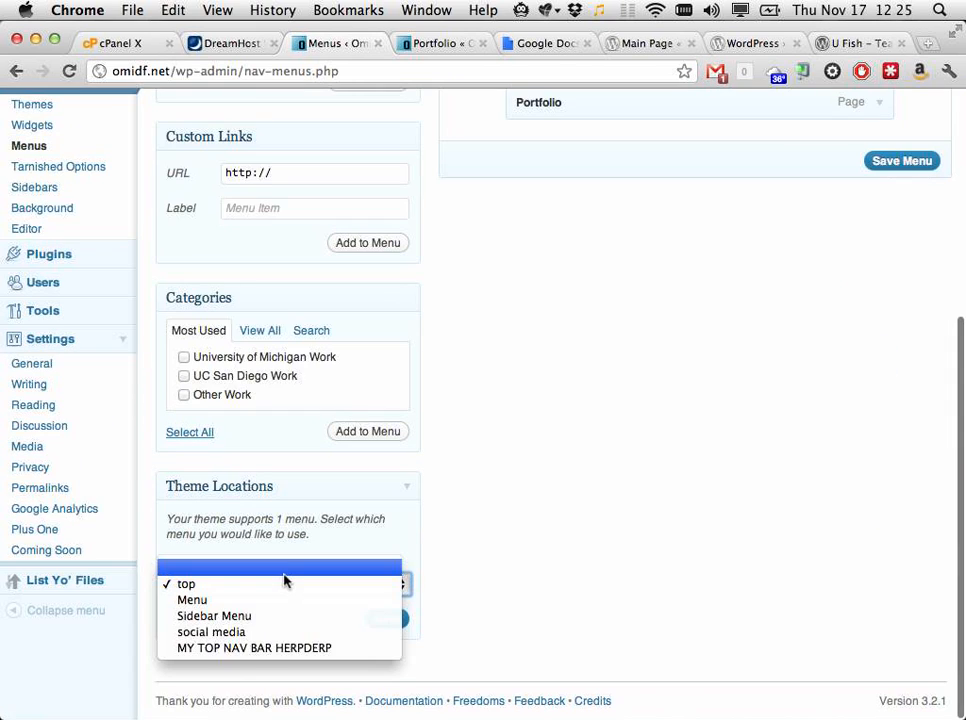
click(506, 588)
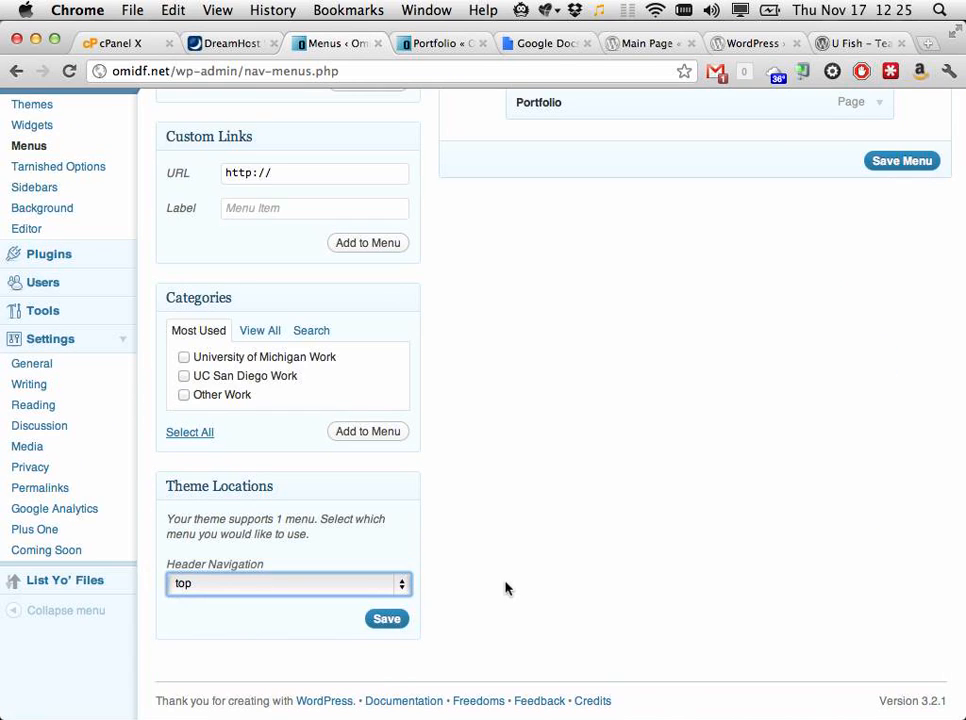
scroll(505, 575, up, 5)
click(429, 43)
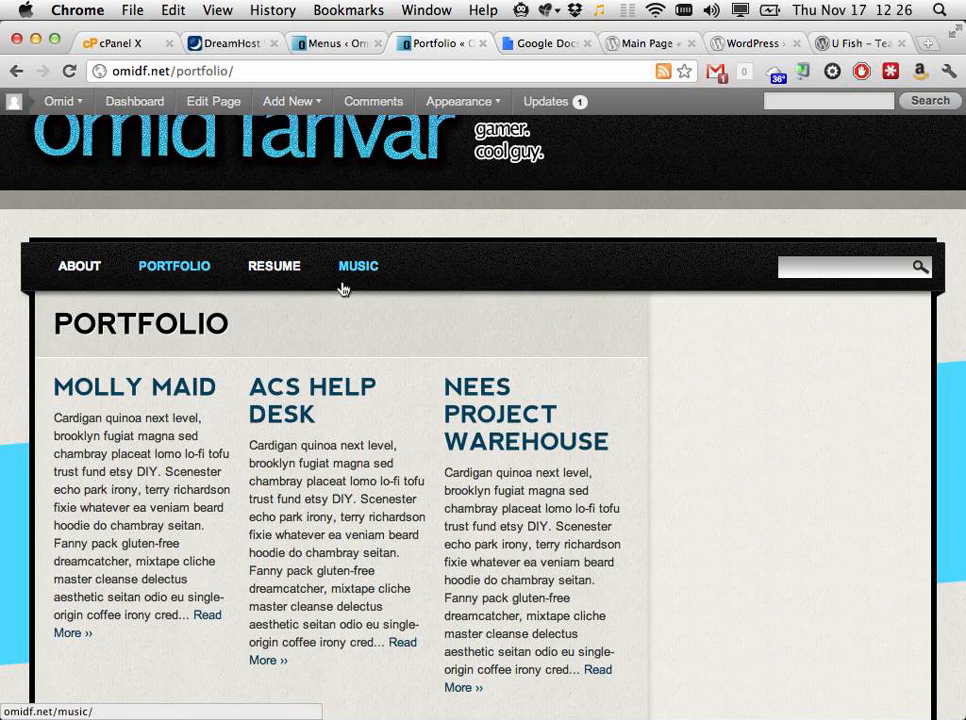
Step: Close the Google Docs tab and the U Fish tab, then start a new blank tab
click(548, 44)
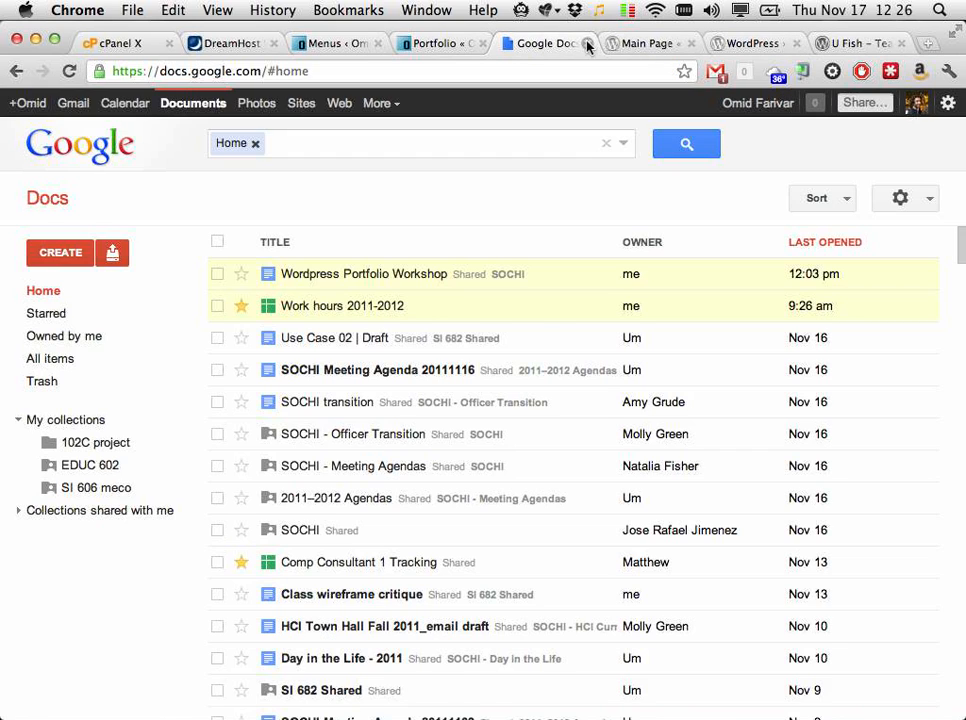
click(587, 43)
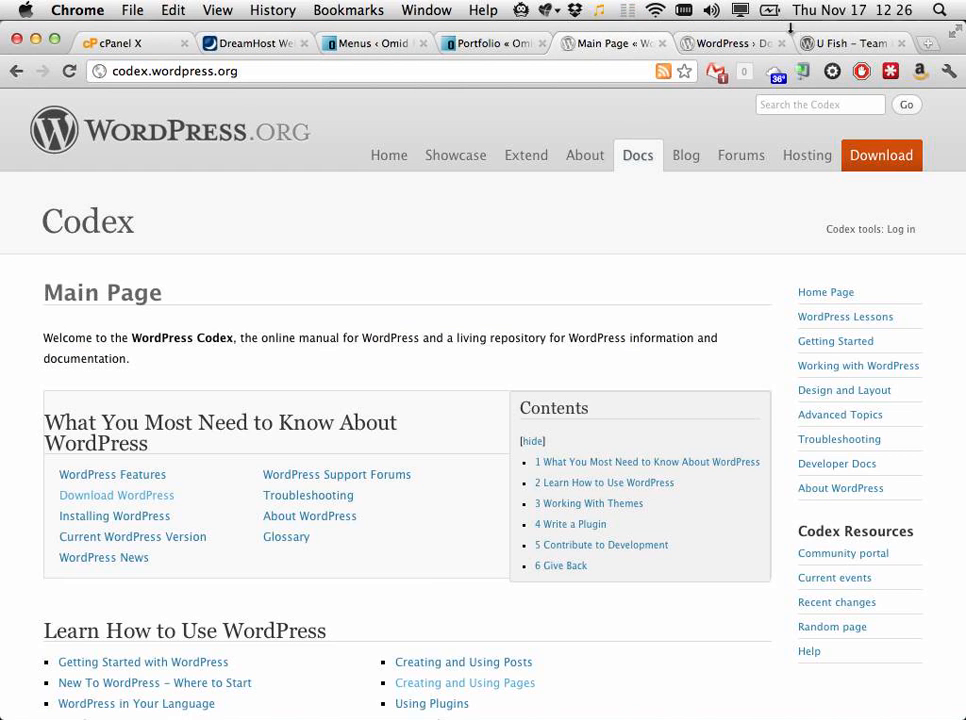
click(822, 42)
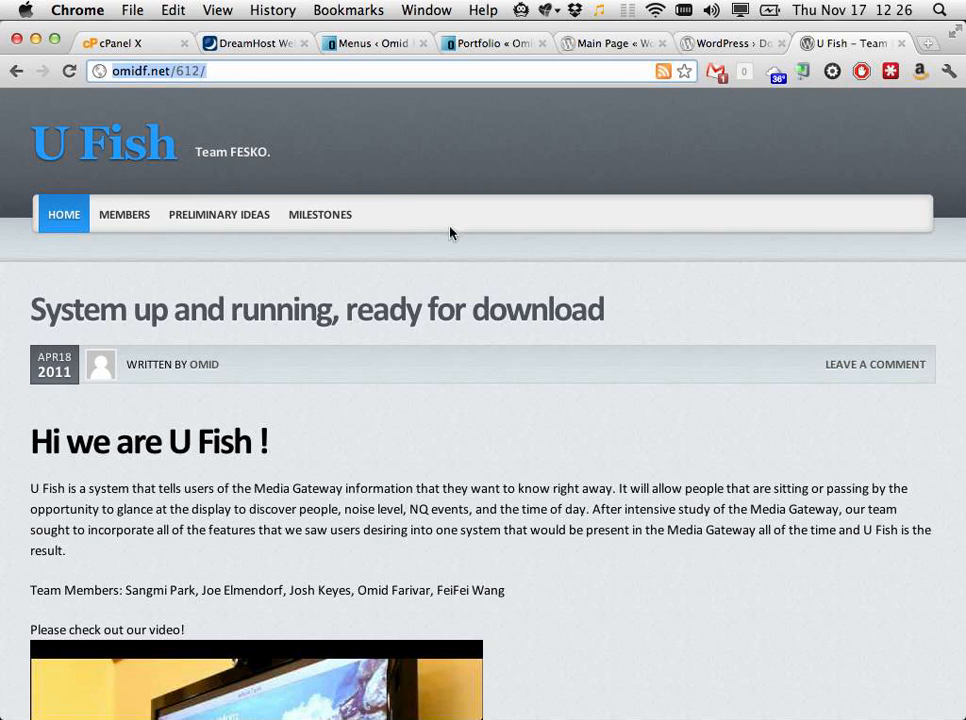
key(super+l)
key(super+w)
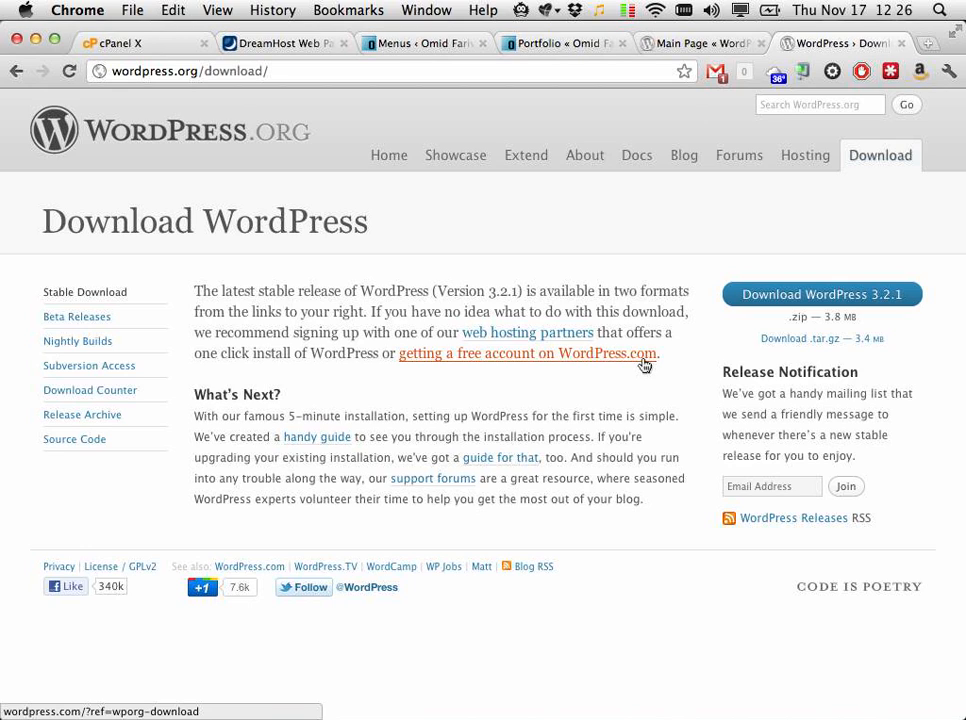
key(super+t)
Step: Try omidf.net/thisisatest, then omidf.com/thisisatest, both Not Found, and switch to Cyberduck
text(omidf.net)
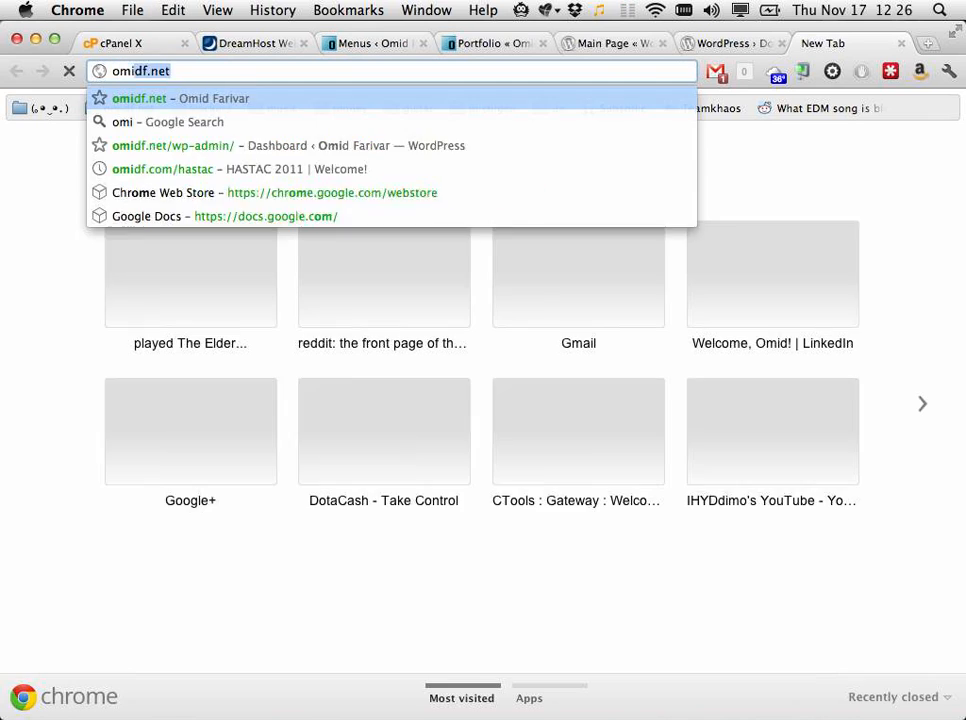
text(/thisisatest)
key(Return)
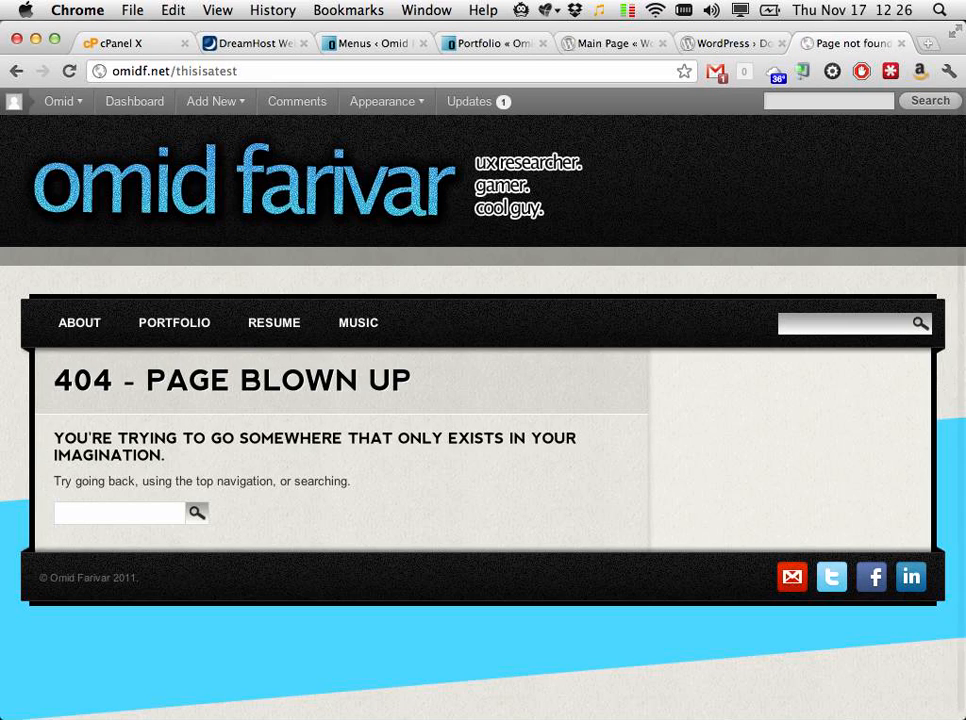
double_click(158, 71)
text(com)
key(Return)
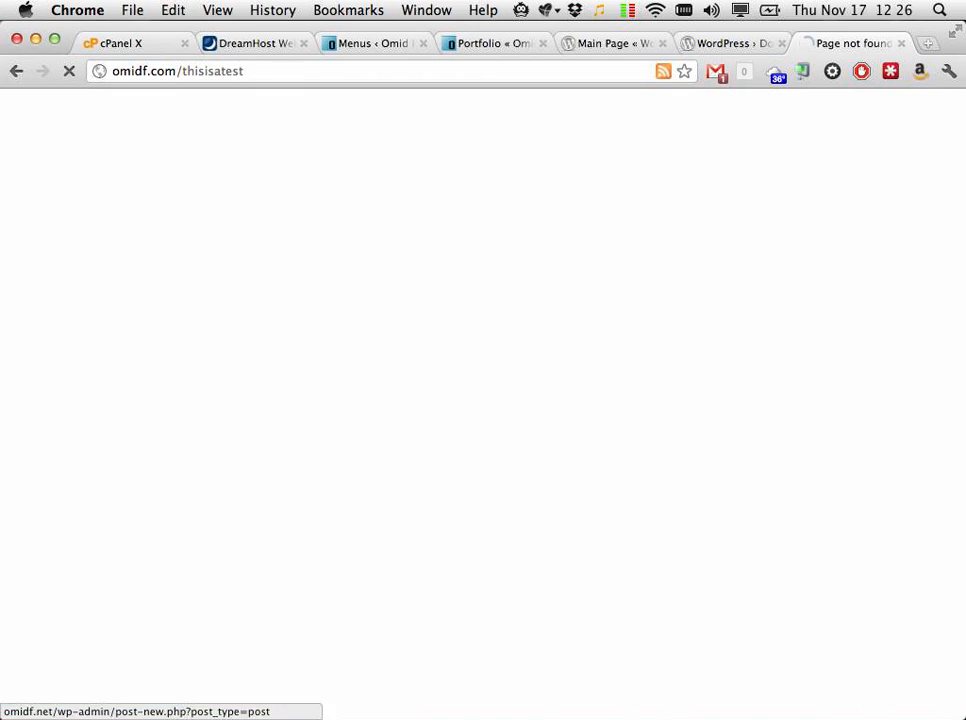
key(super+Tab)
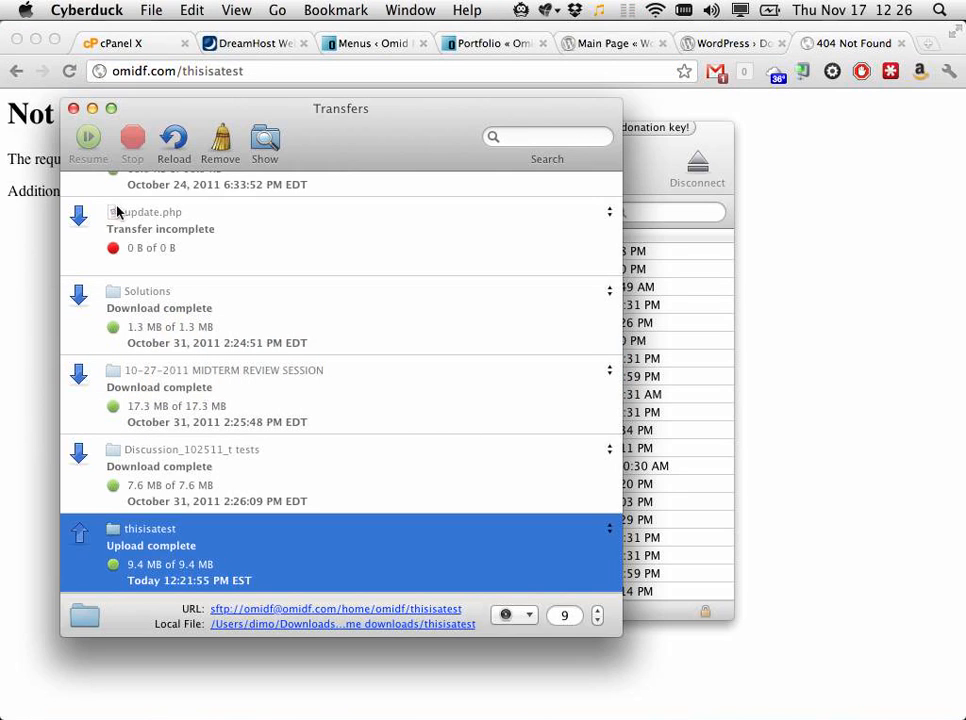
Step: Close the transfer list and sort the server files by name ascending
click(73, 108)
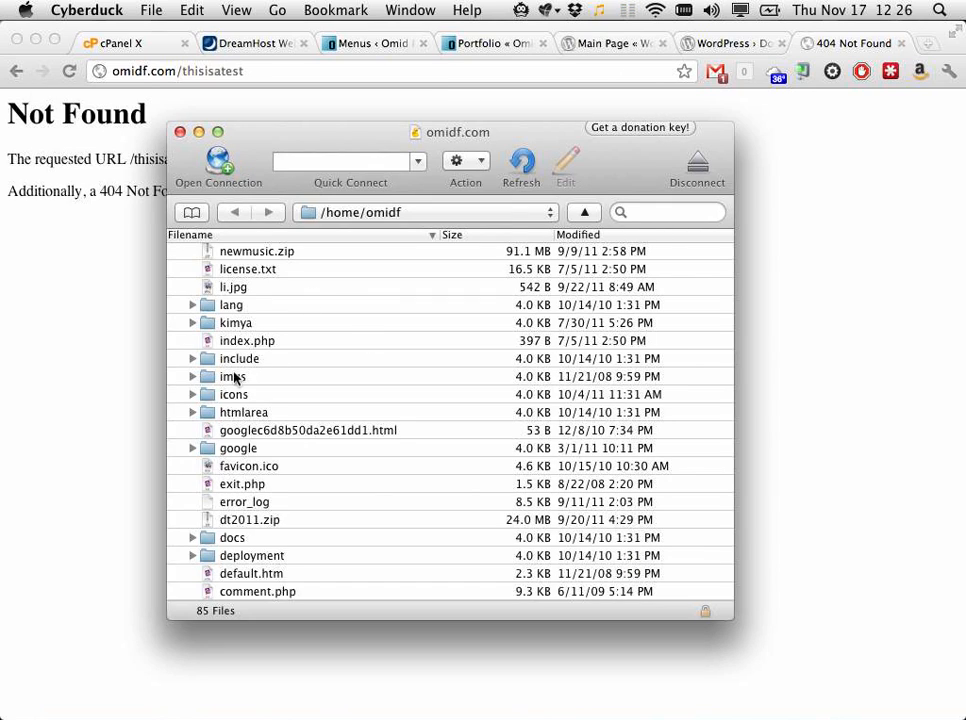
scroll(259, 381, up, 6)
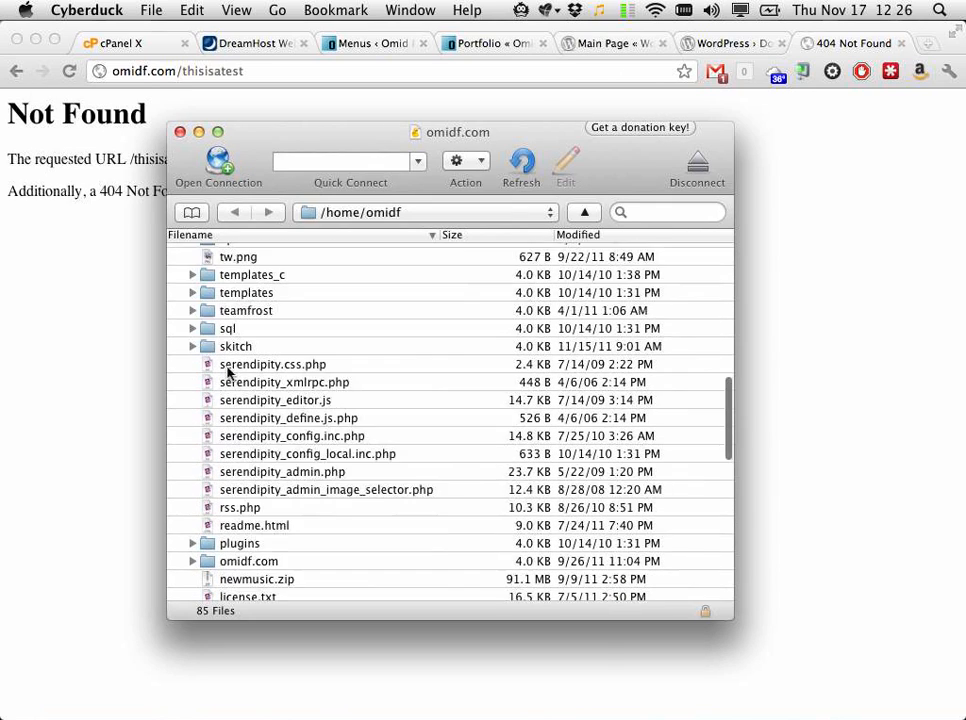
scroll(228, 373, down, 10)
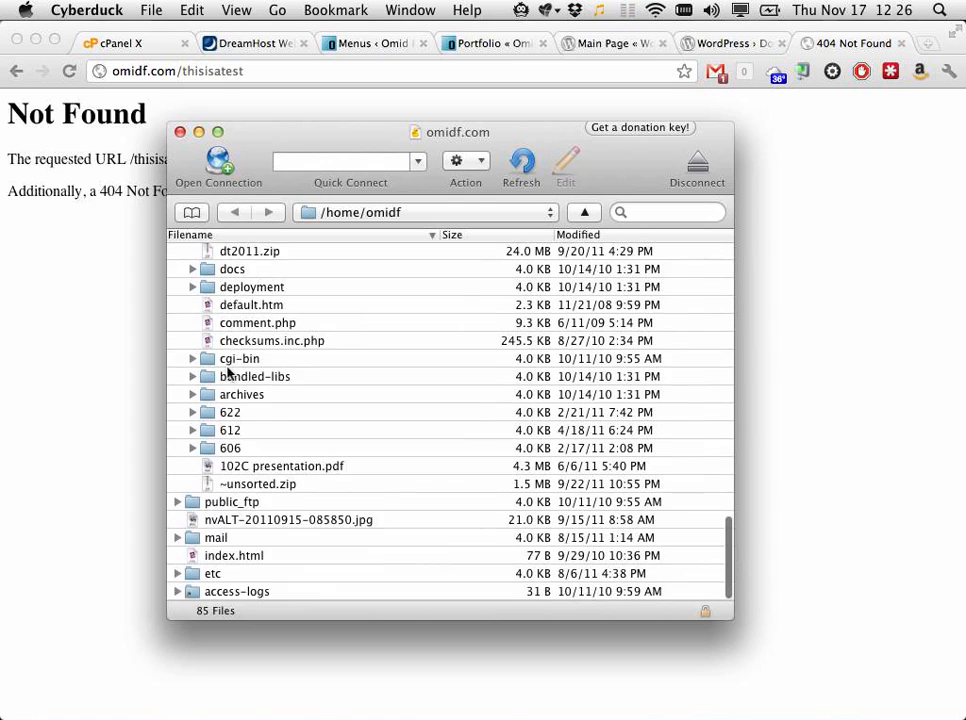
click(256, 234)
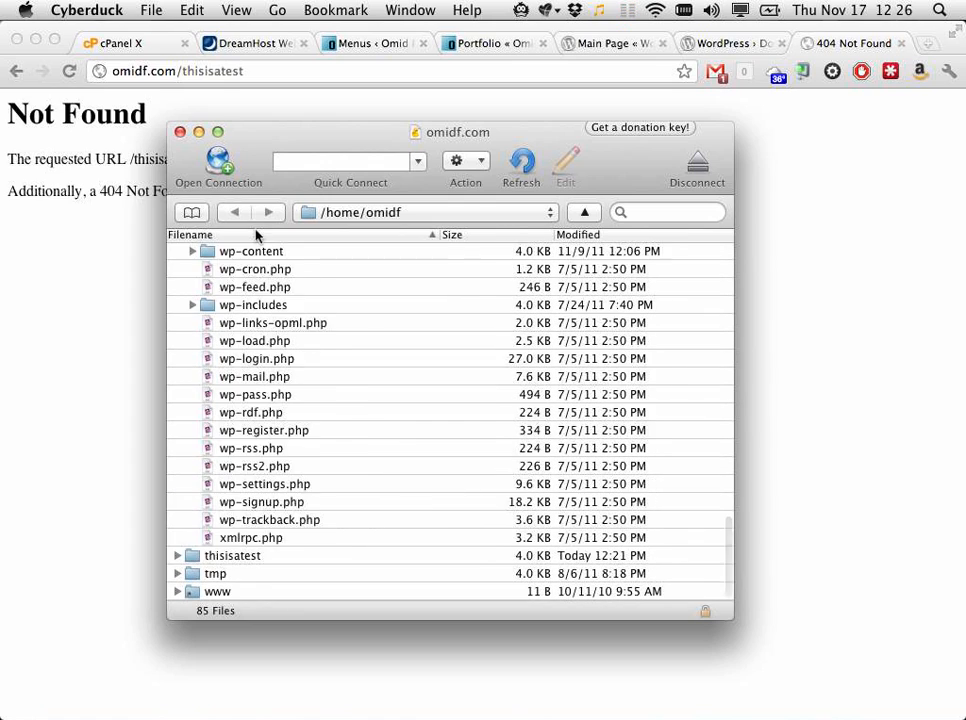
scroll(373, 313, up, 15)
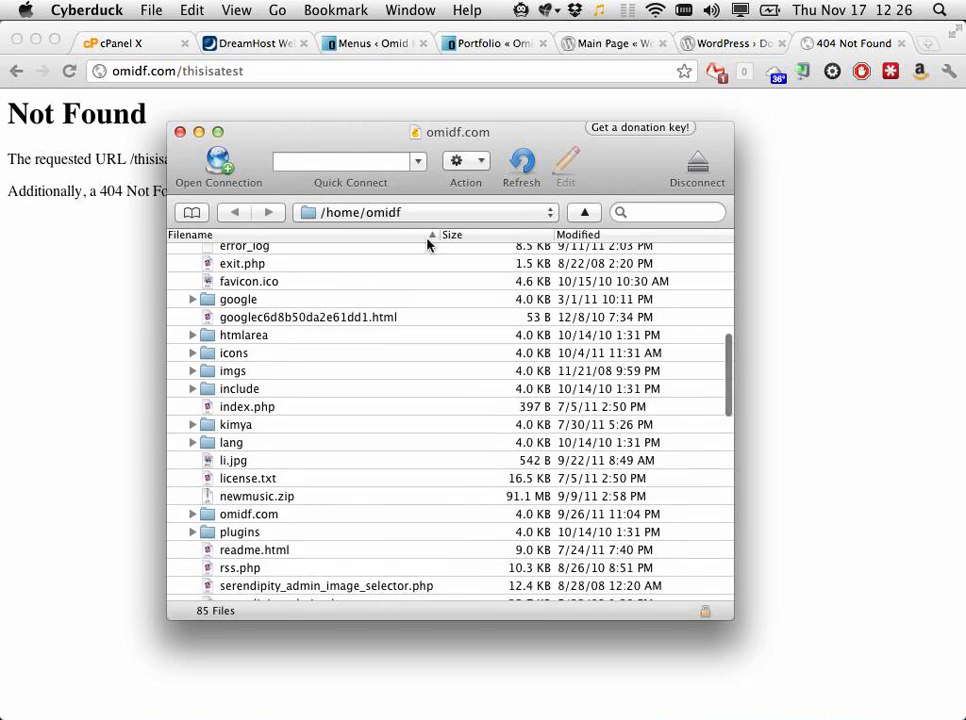
scroll(349, 311, down, 1)
scroll(349, 311, down, 6)
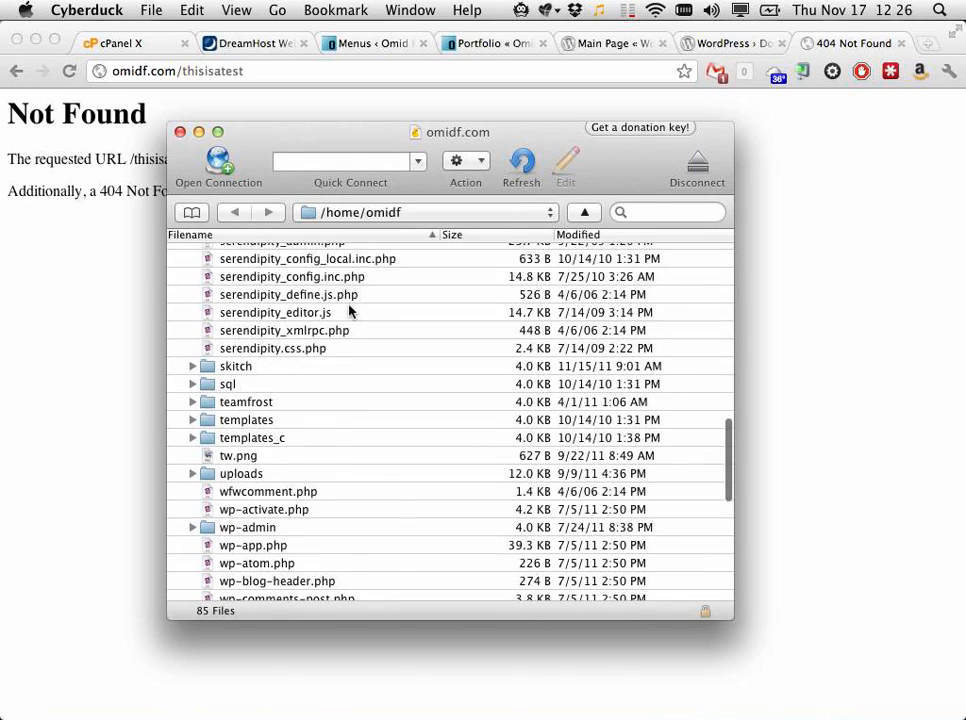
scroll(349, 311, down, 7)
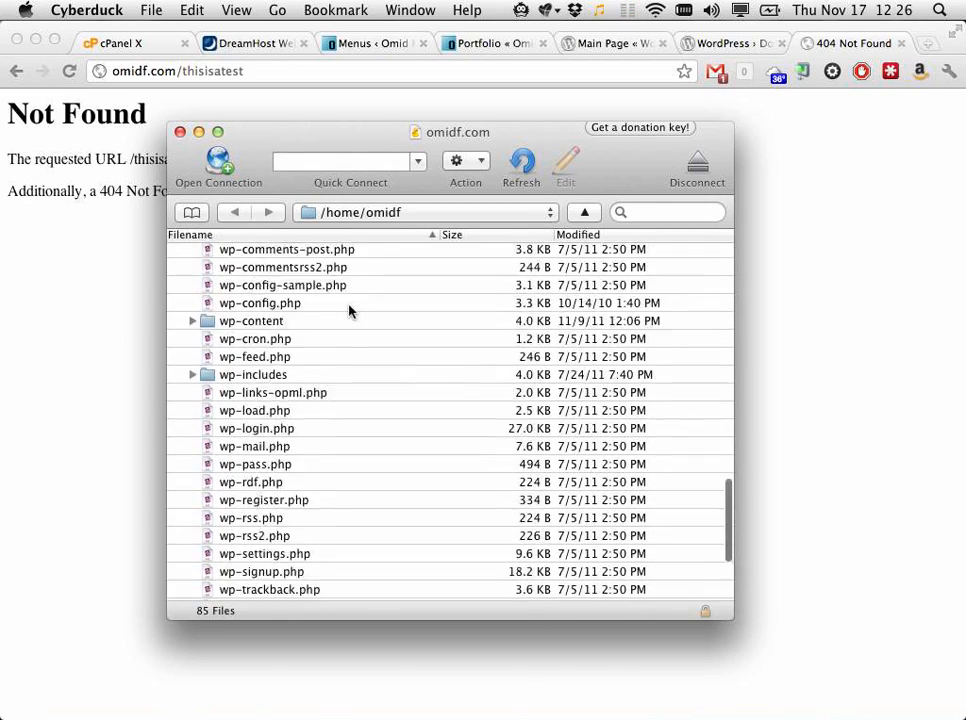
Step: Attempt to move the thisisatest folder, cancelling the replace prompt and the actions menu
drag(190, 556, 275, 465)
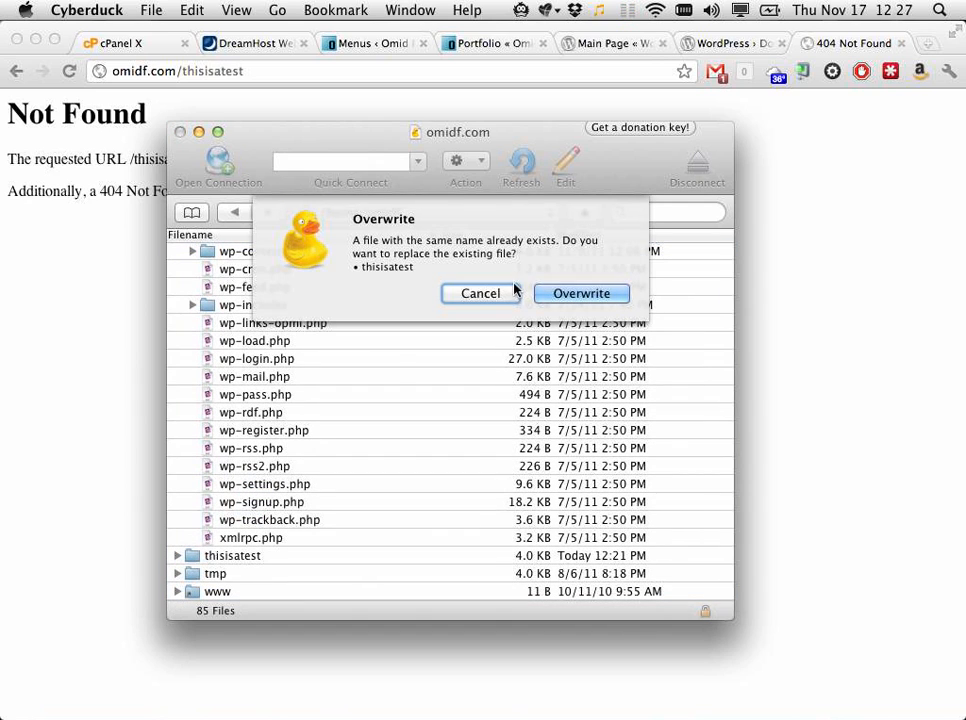
click(482, 293)
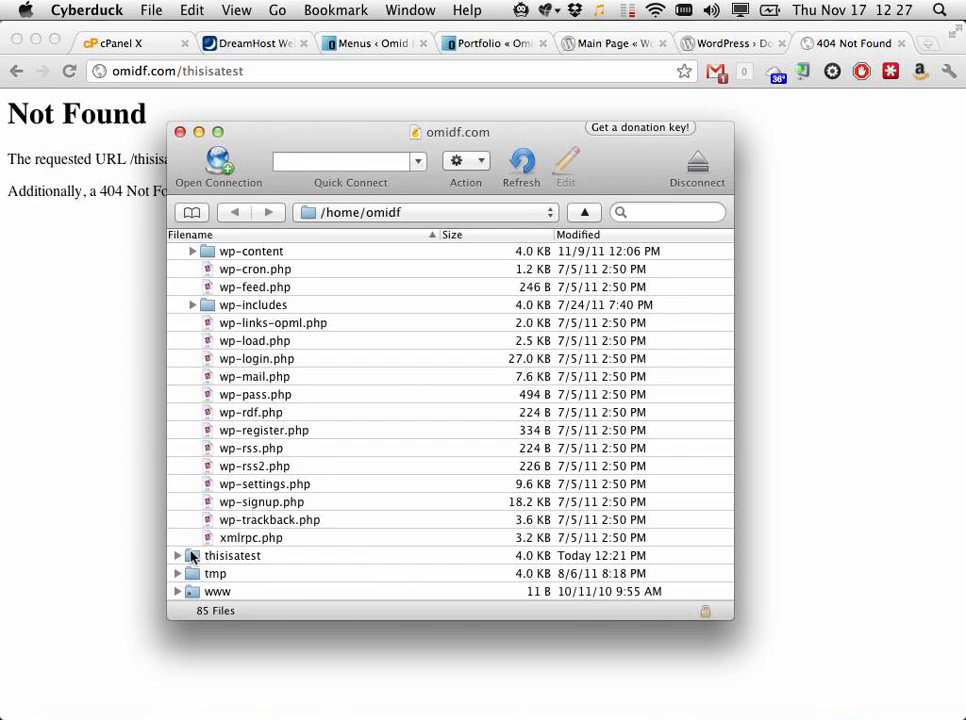
click(193, 556)
right_click(193, 556)
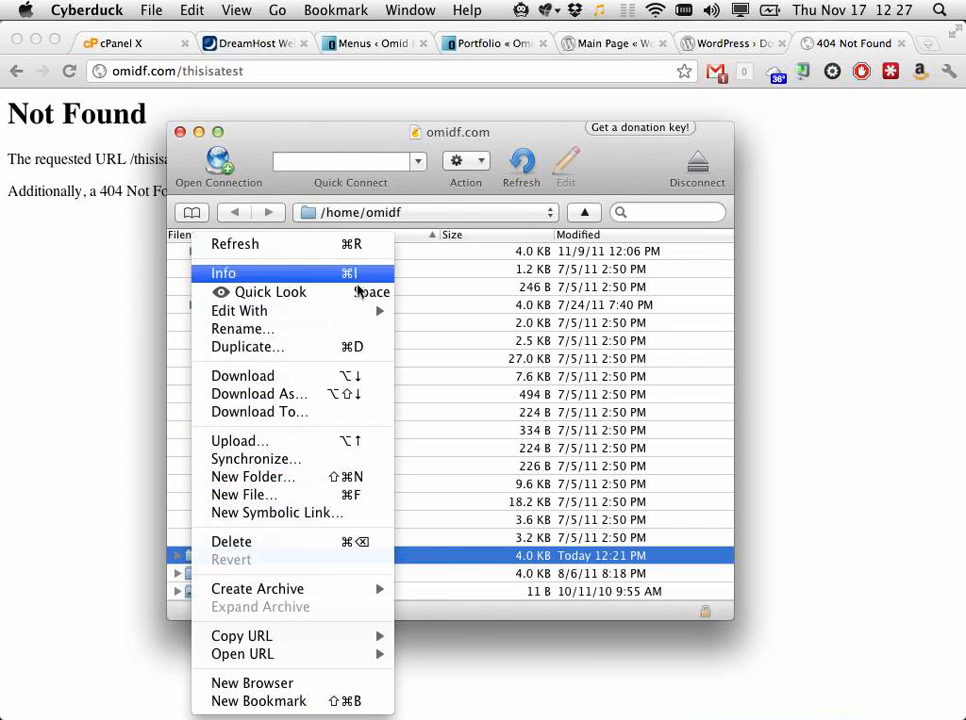
click(549, 463)
Step: Collapse public_html, drag the thisisatest folder into it, and return to the browser
scroll(340, 503, up, 15)
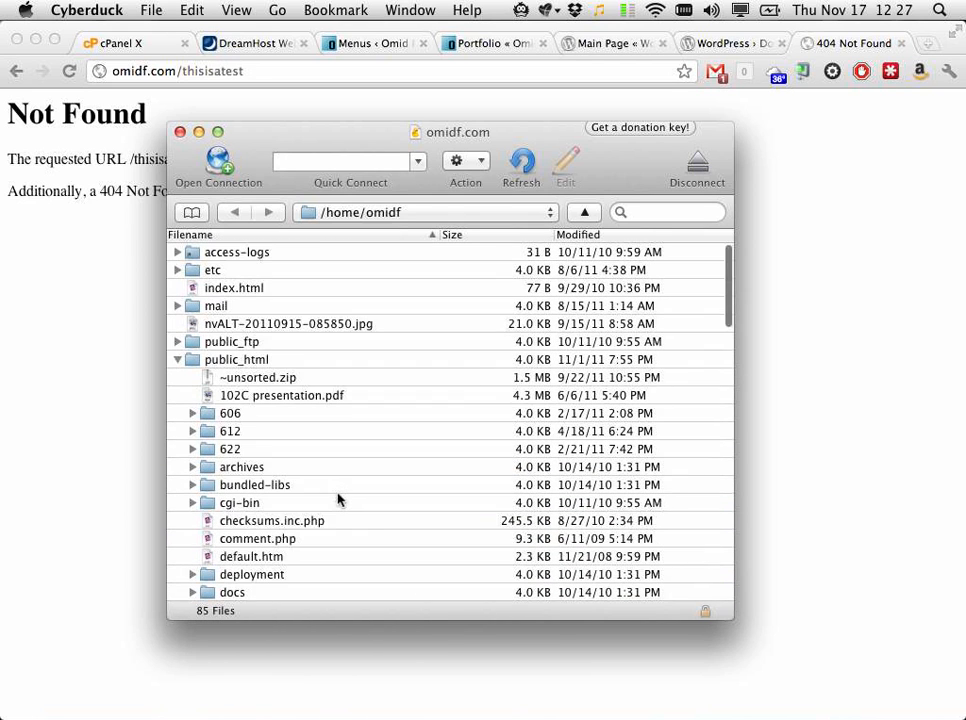
click(172, 366)
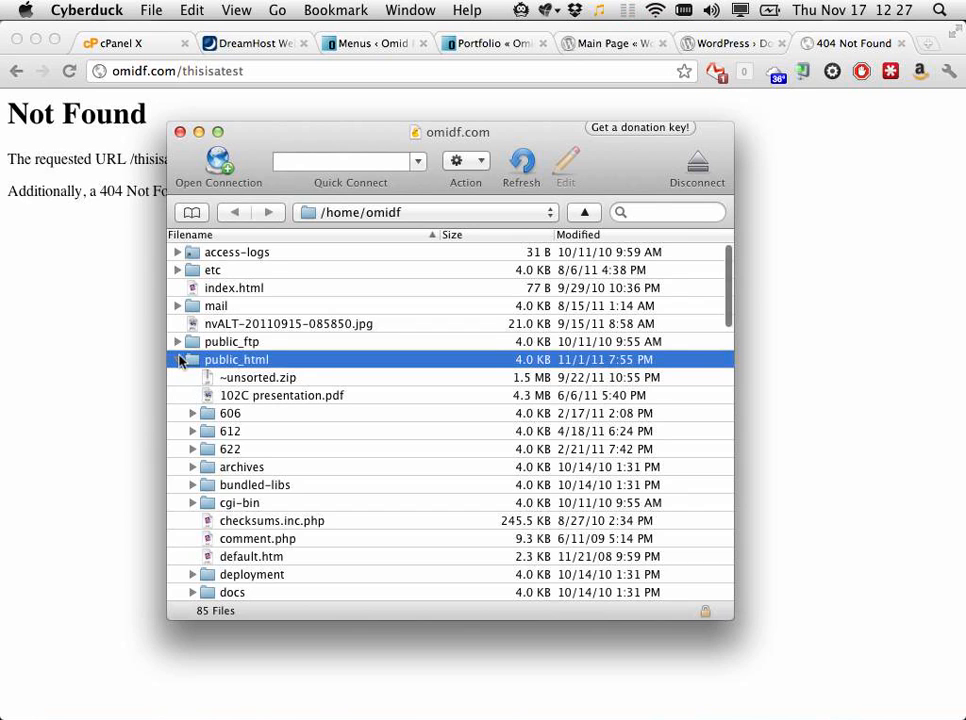
click(178, 360)
drag(192, 385, 207, 360)
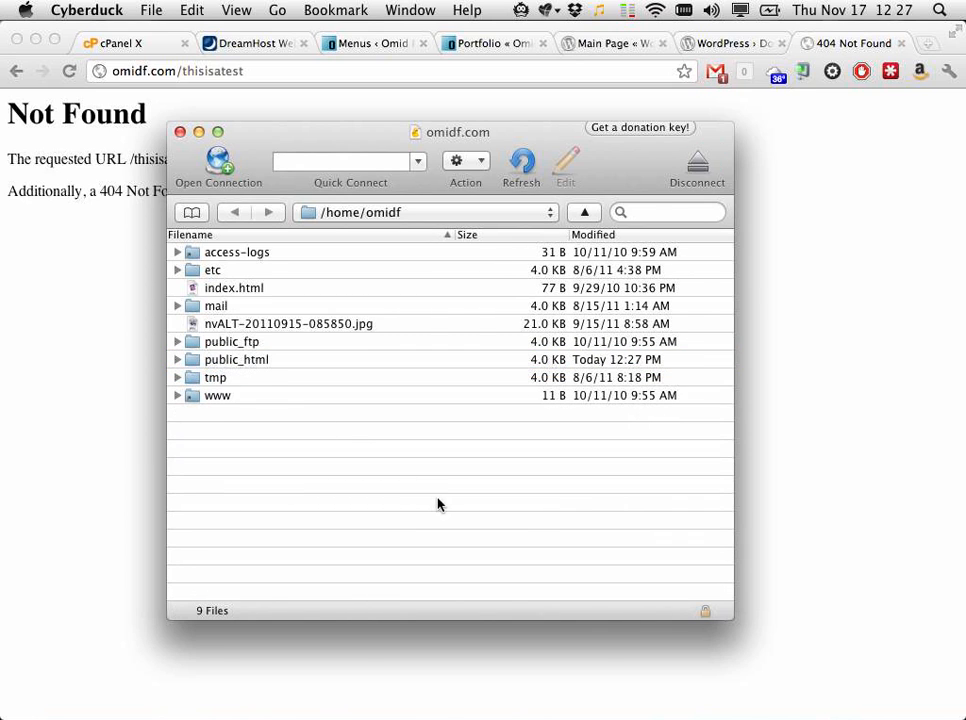
click(259, 71)
Step: Change the address from omidf.com to omidf.net/thisisatest and load it
key(Return)
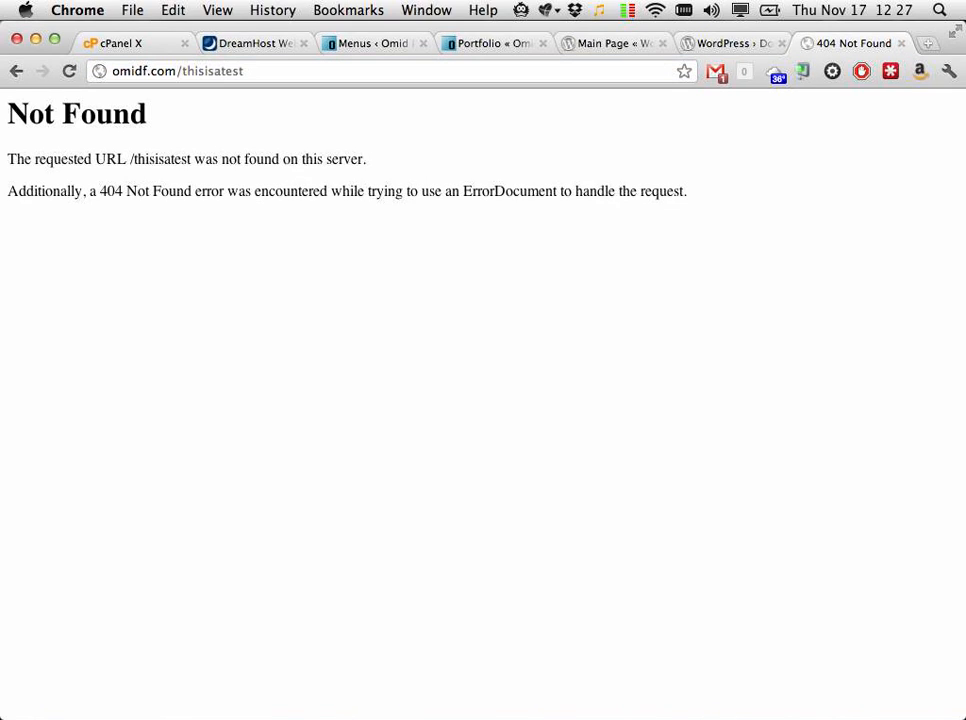
click(165, 62)
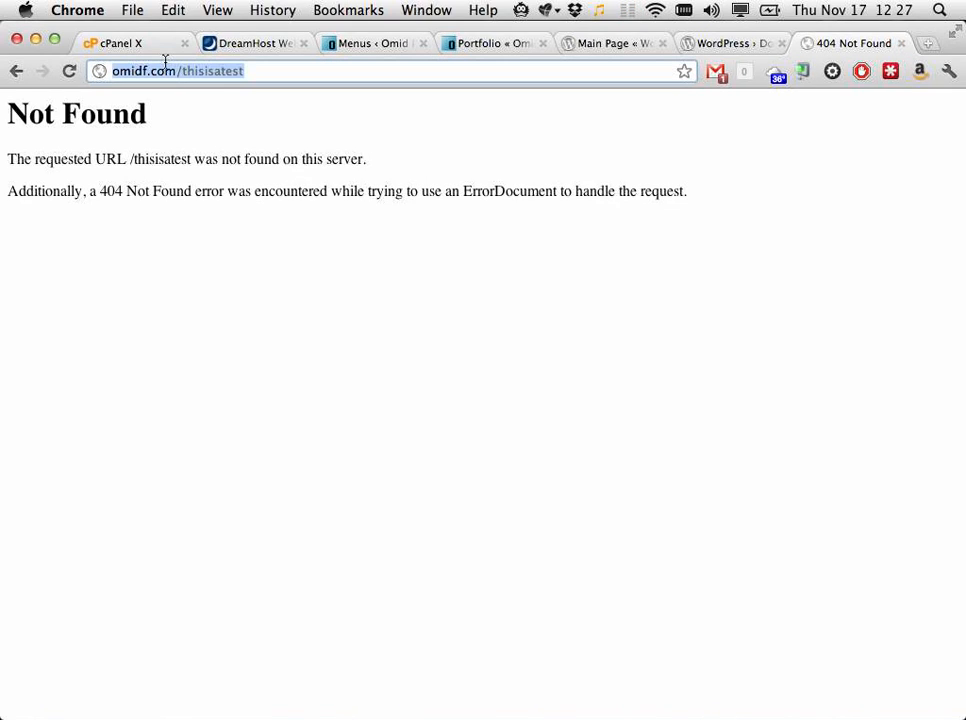
double_click(163, 70)
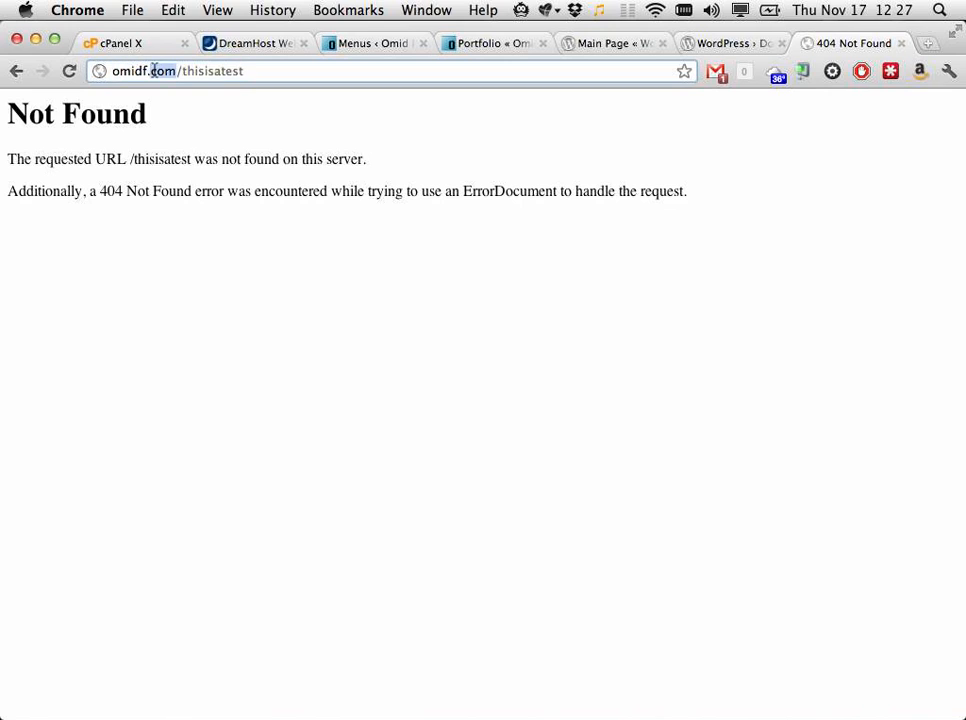
text(net)
key(Return)
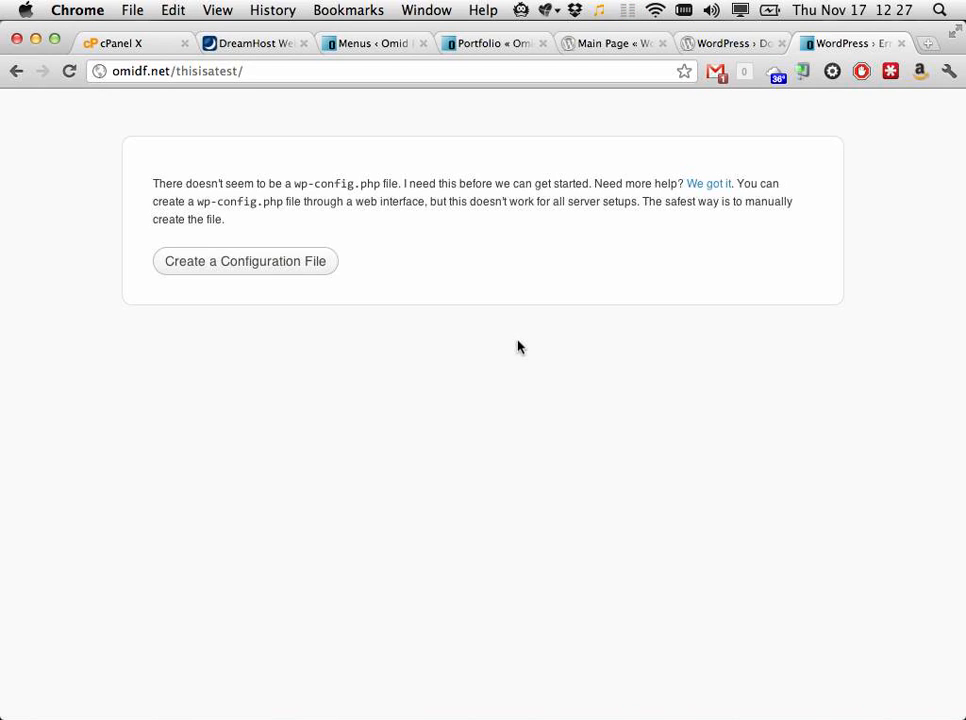
Step: Begin the wp-config.php creation through to the database details form, then switch to cPanel
click(273, 265)
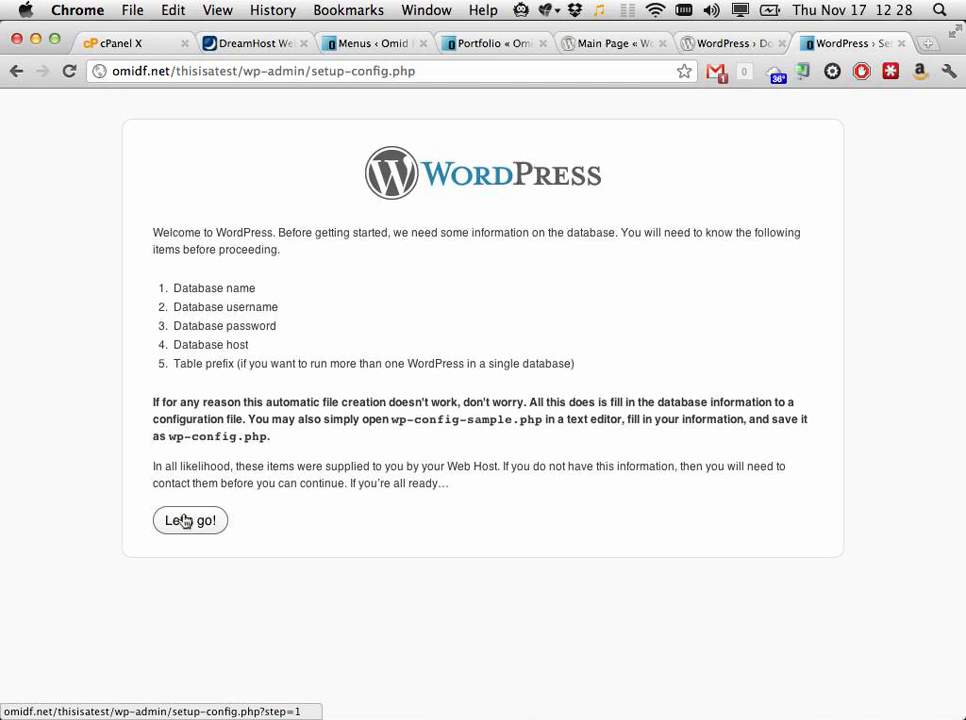
click(185, 521)
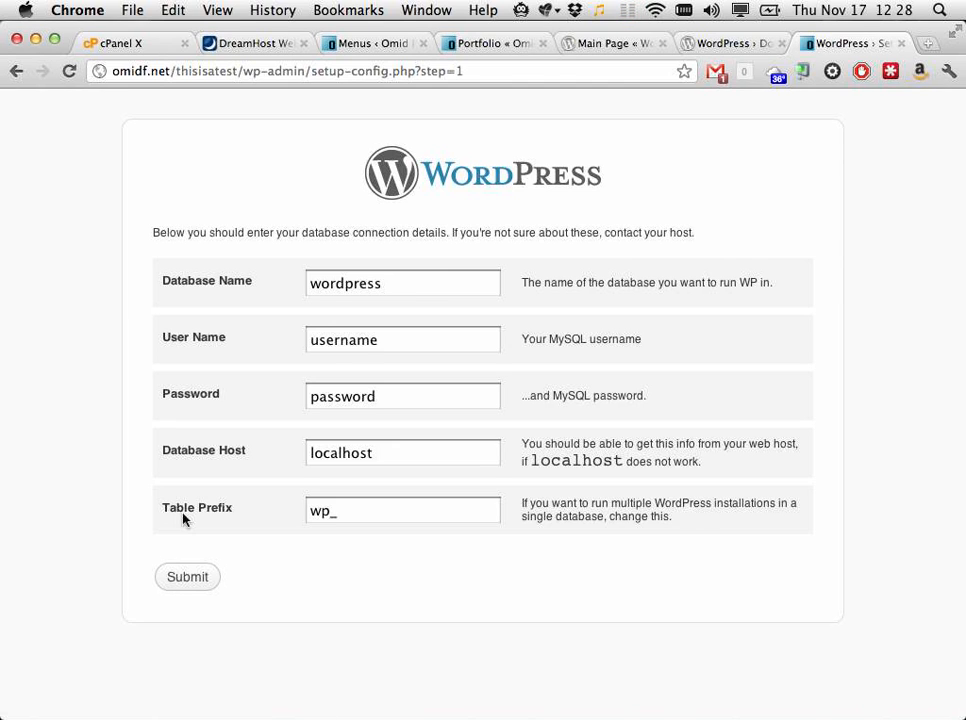
key(ctrl+Tab)
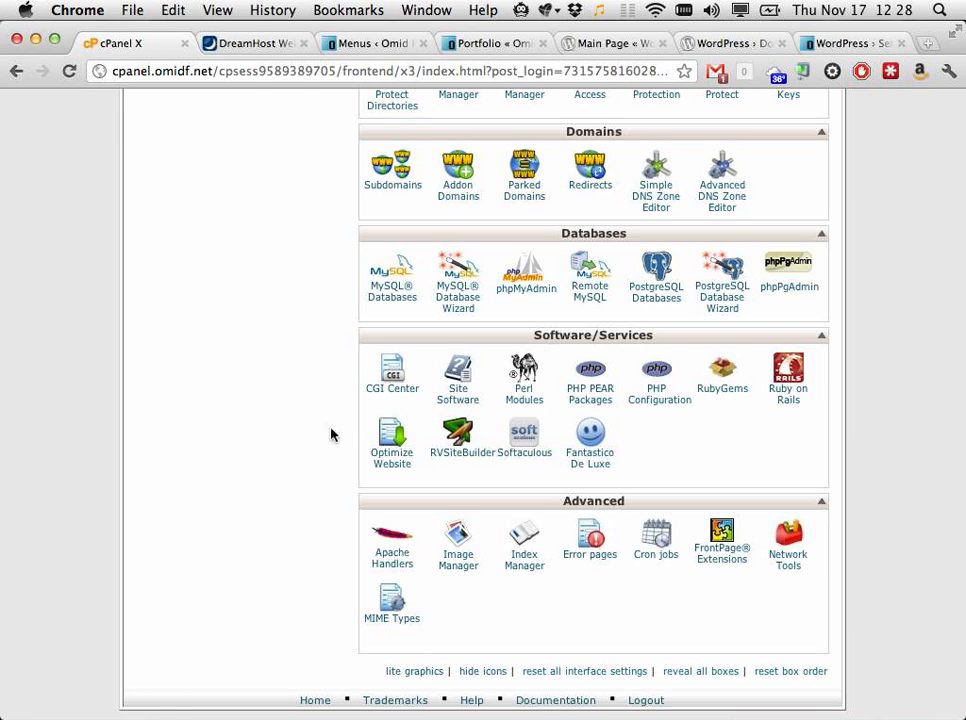
scroll(326, 328, up, 5)
scroll(326, 328, down, 3)
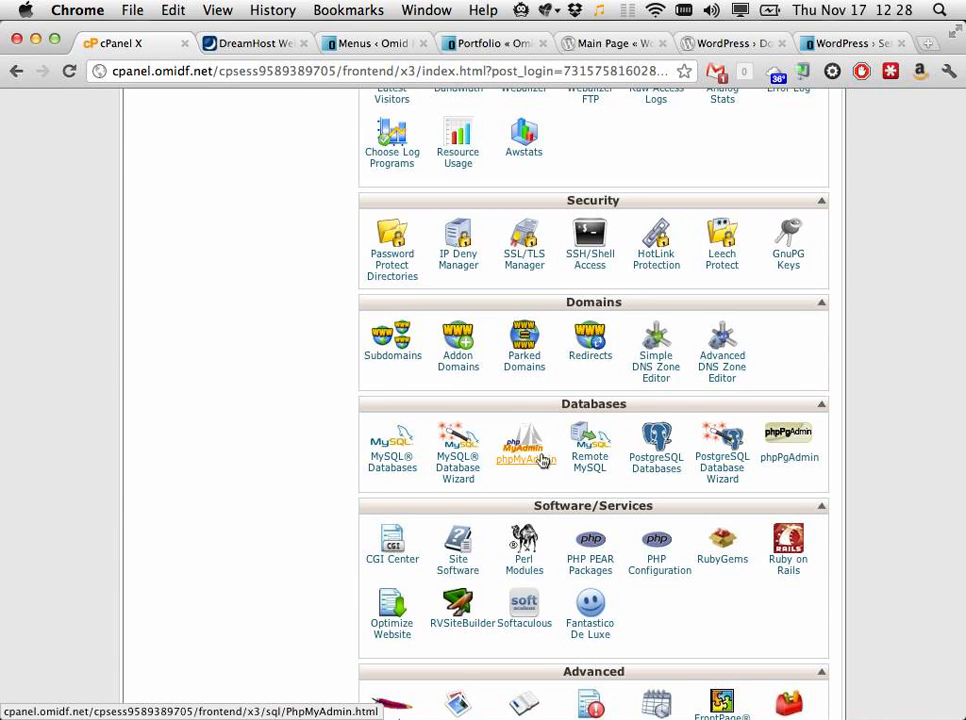
scroll(541, 459, up, 5)
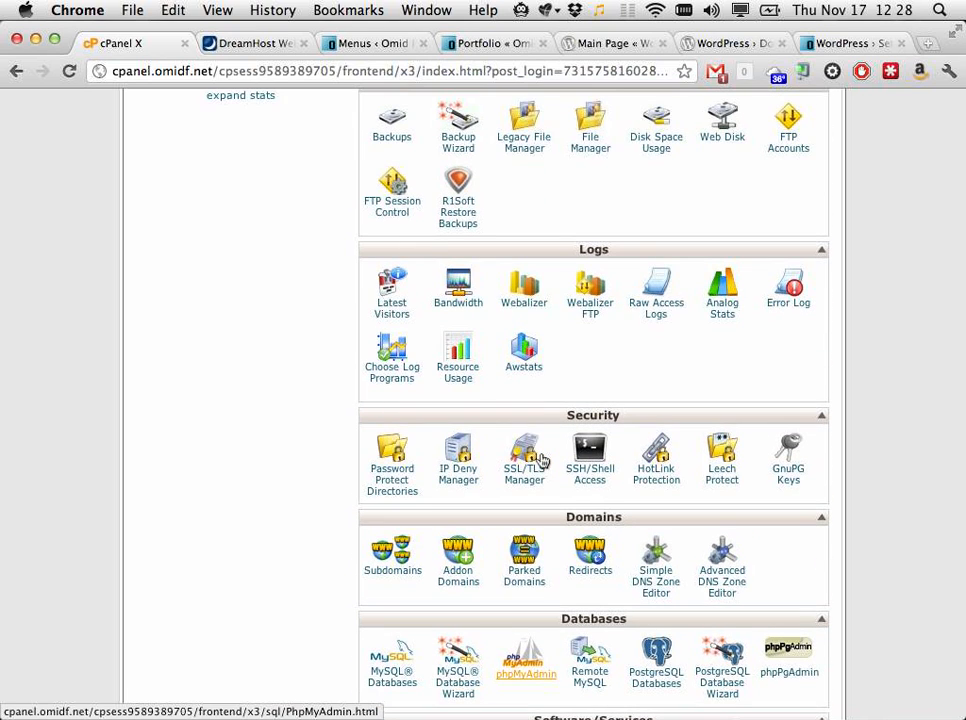
scroll(541, 459, up, 2)
scroll(541, 459, down, 3)
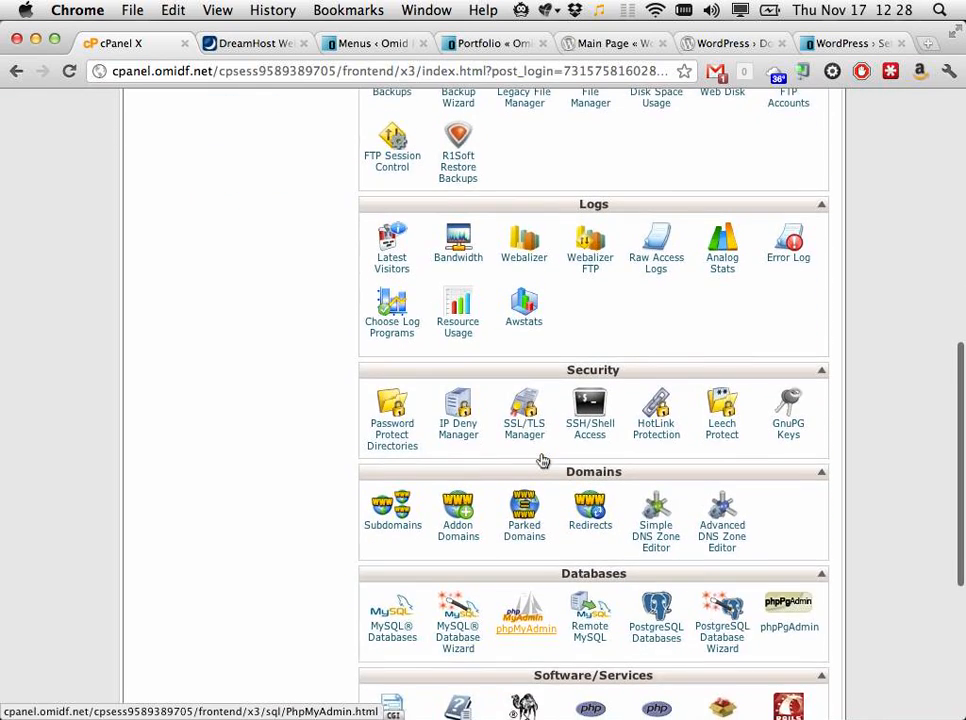
scroll(541, 459, down, 4)
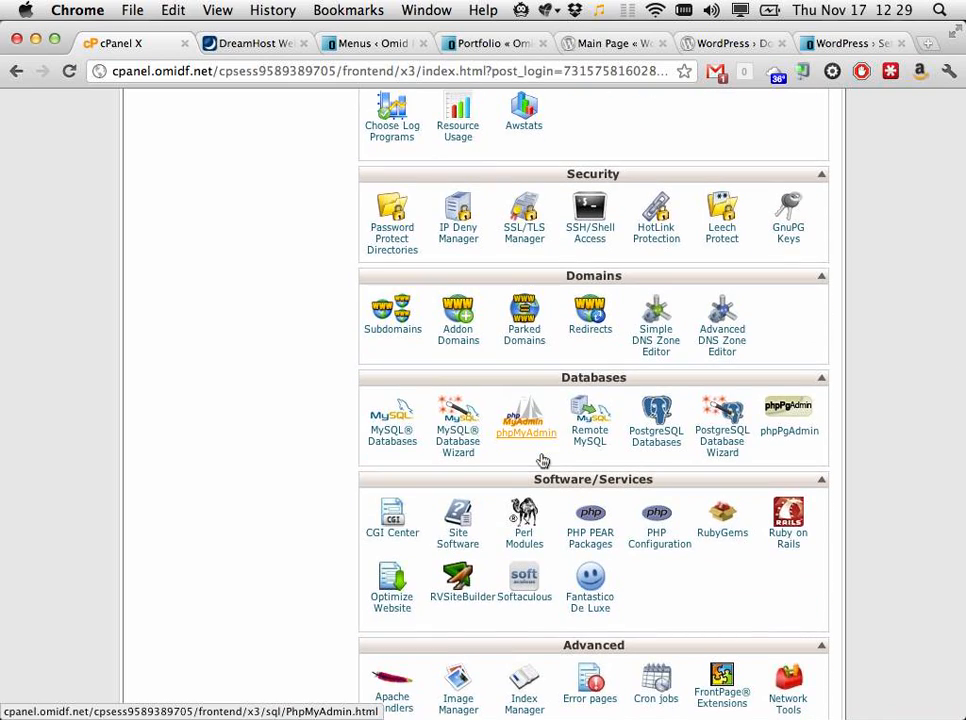
scroll(541, 459, down, 3)
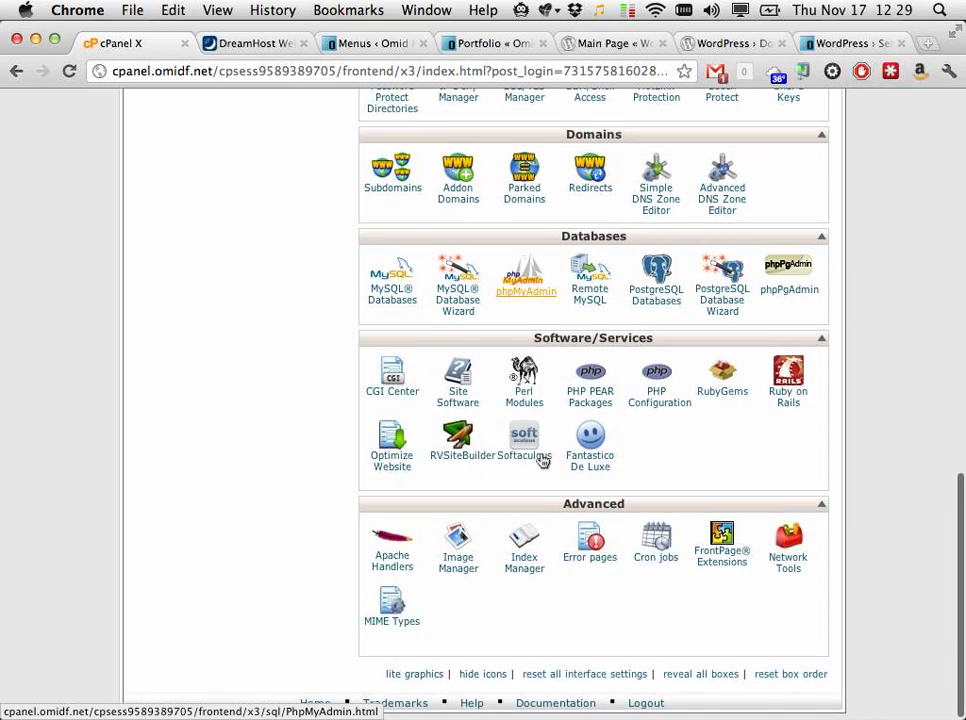
scroll(541, 459, up, 13)
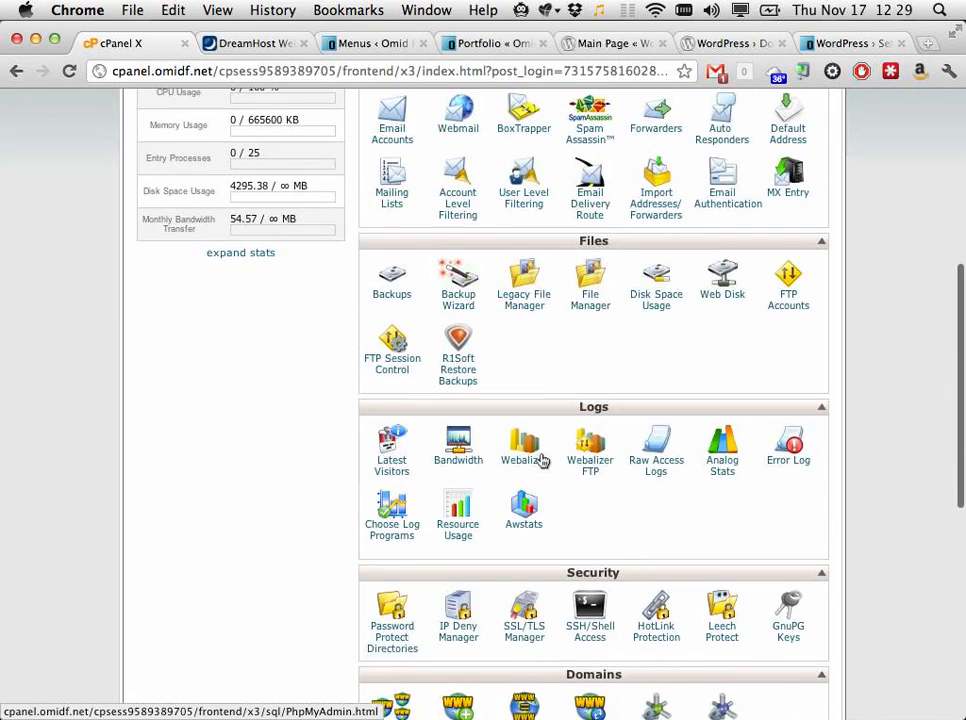
scroll(541, 459, up, 4)
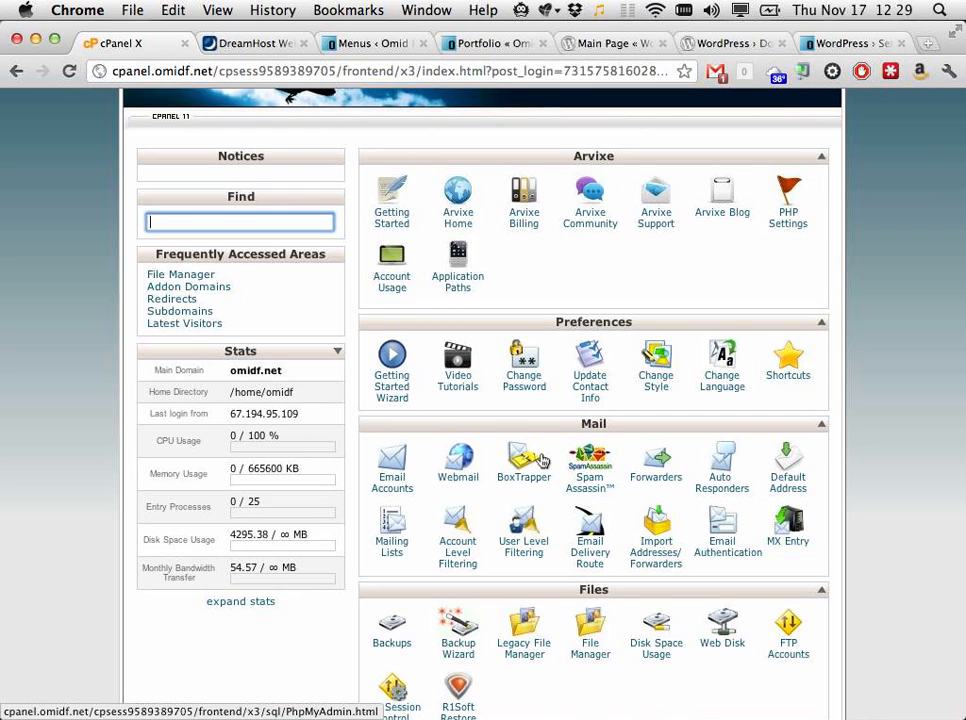
scroll(541, 459, down, 6)
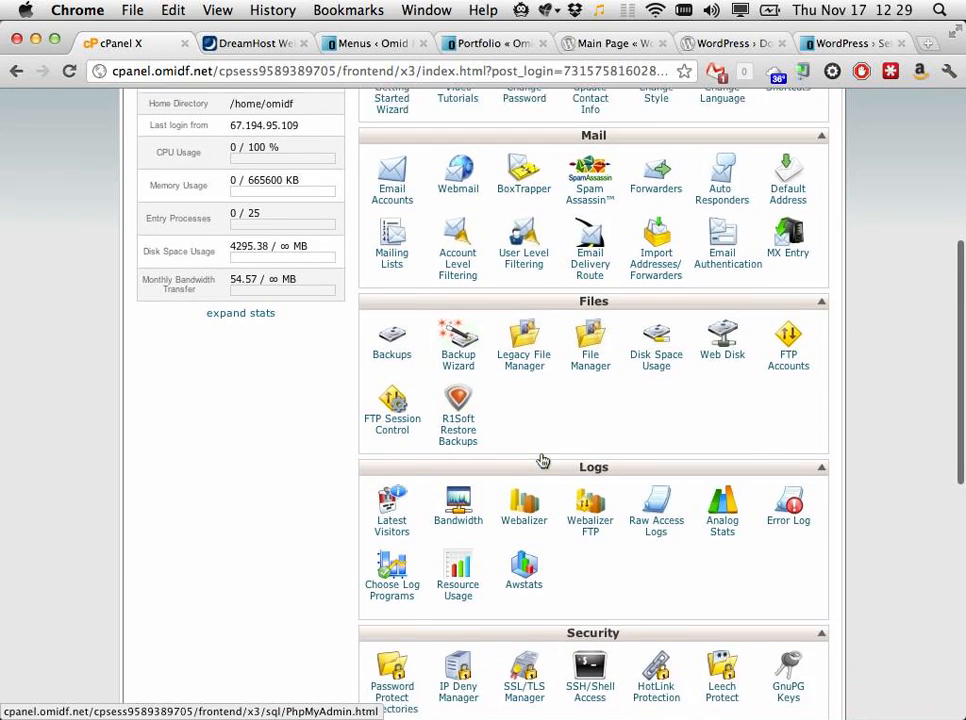
scroll(541, 459, down, 3)
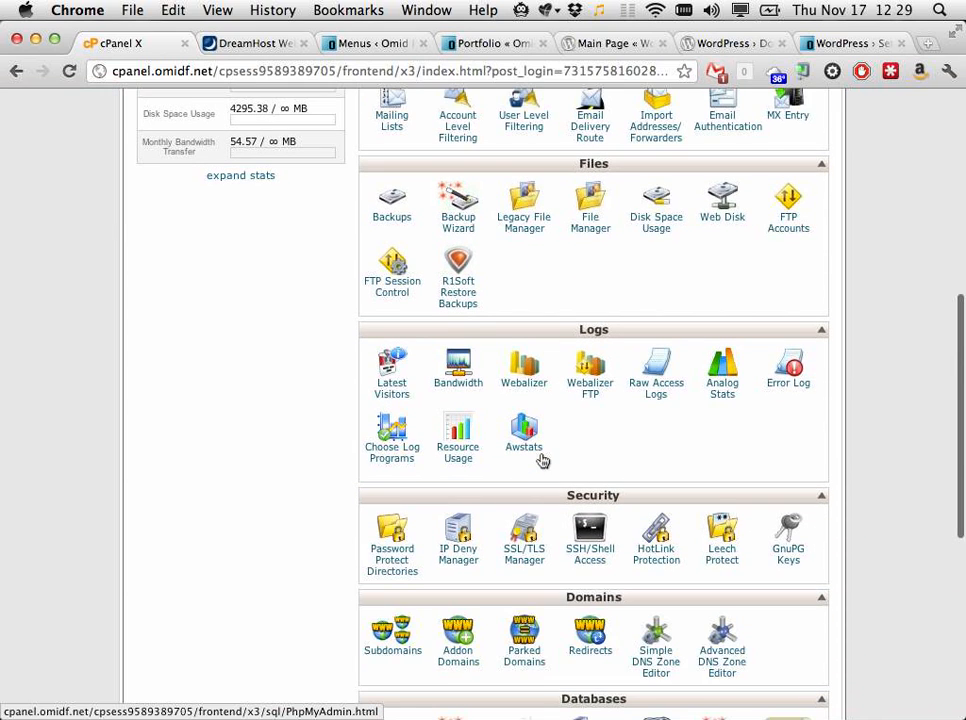
scroll(541, 459, down, 6)
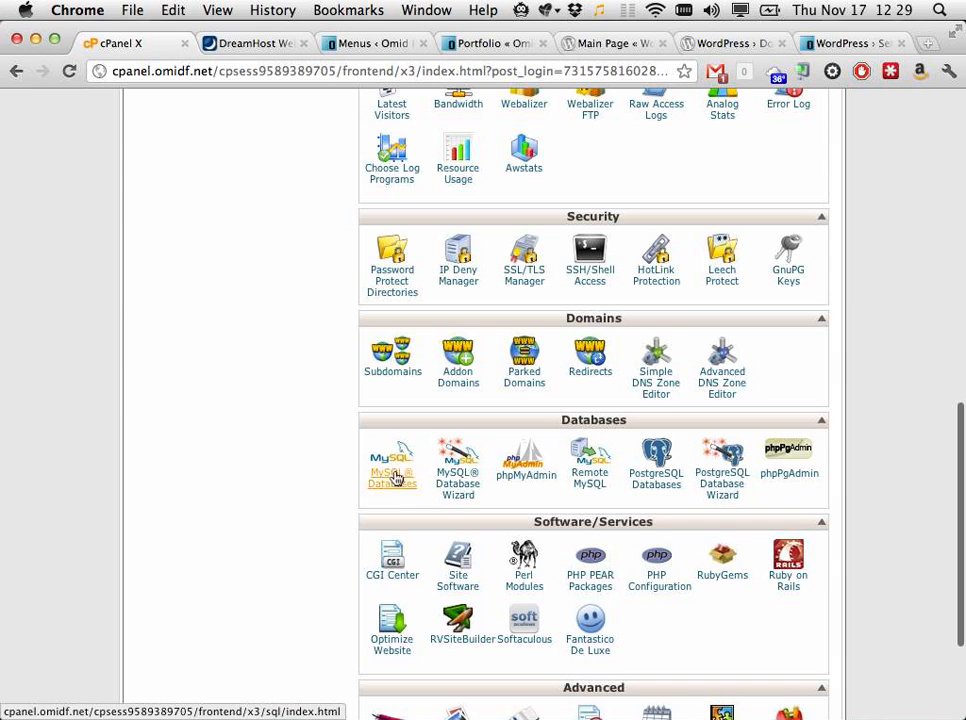
Step: Create the 'test' database (omidf_test) in the MySQL Database Wizard
click(447, 492)
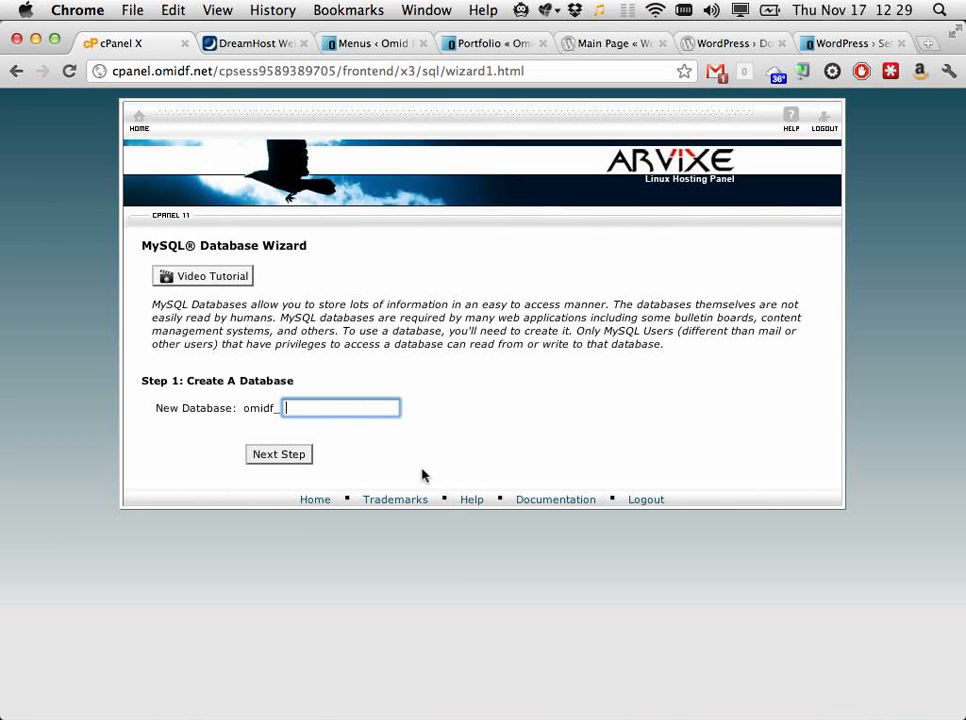
text(test)
click(270, 458)
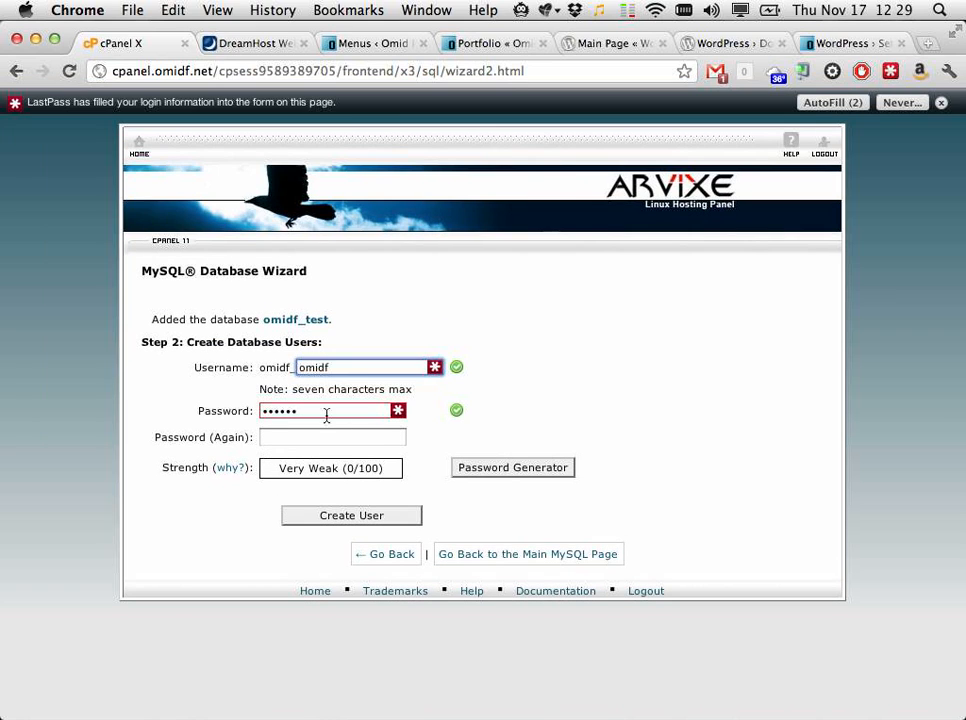
Step: Create database user 'test' with a password and grant it ALL PRIVILEGES
double_click(336, 368)
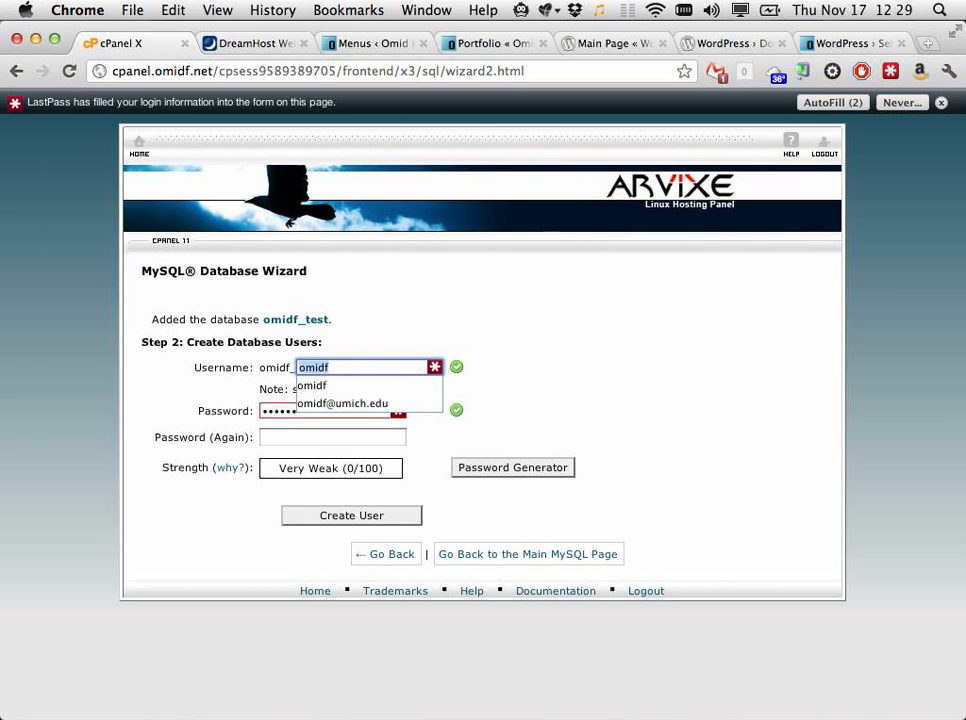
text(test)
key(Tab)
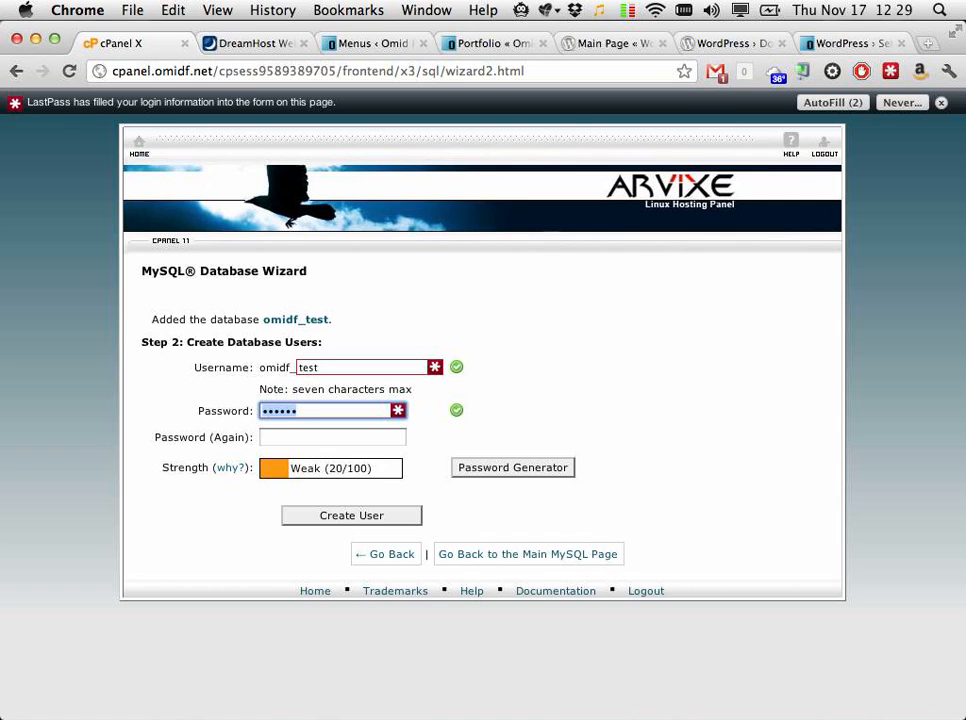
text(••••)
key(Tab)
text(••••)
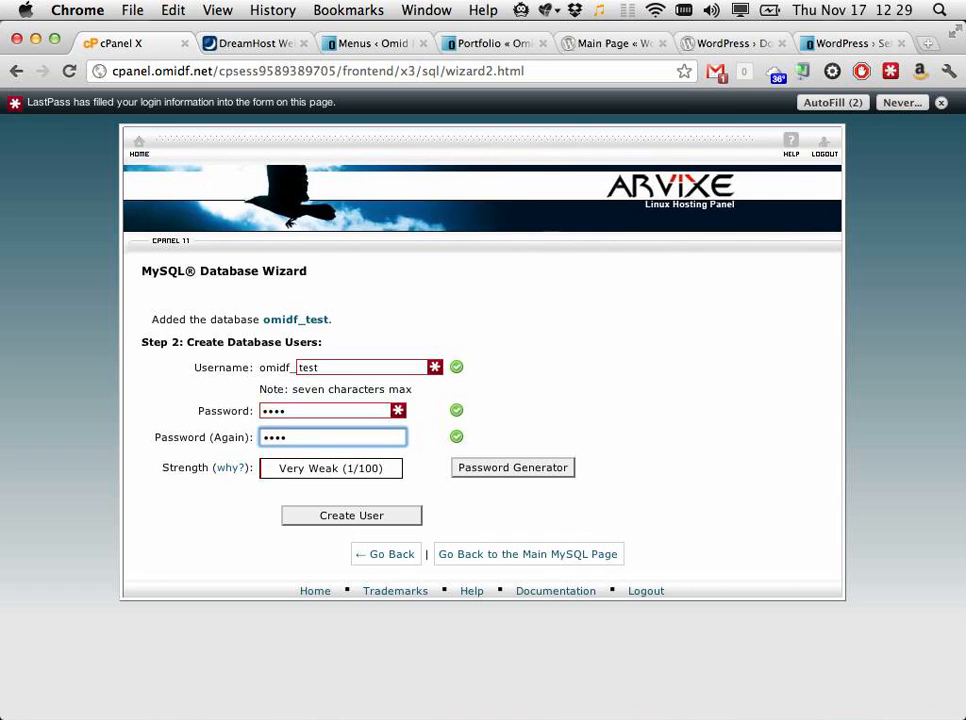
click(368, 520)
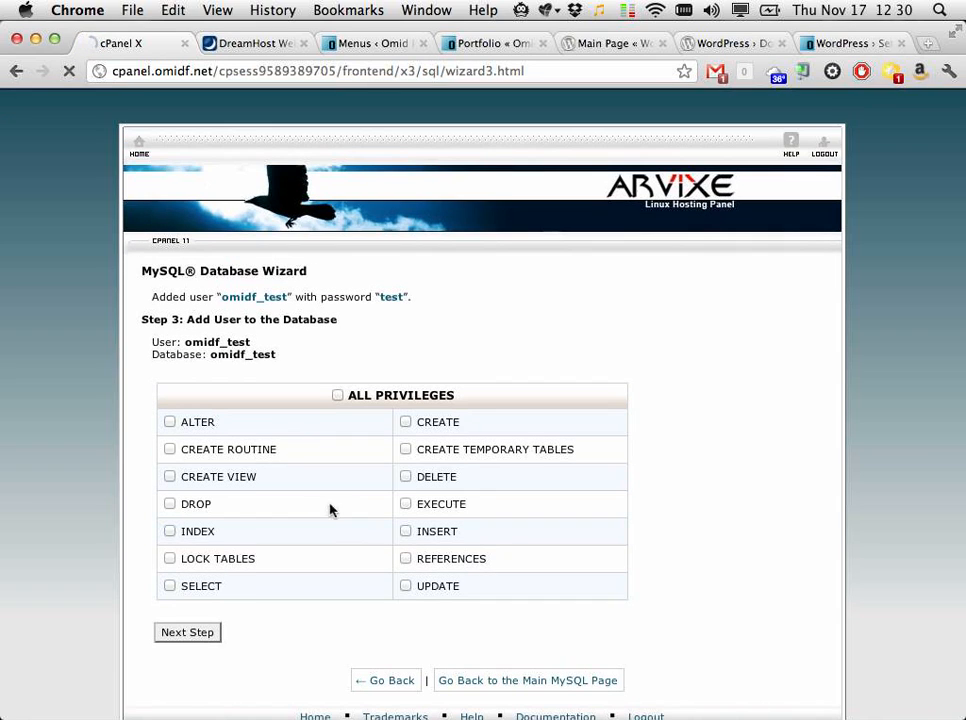
click(338, 395)
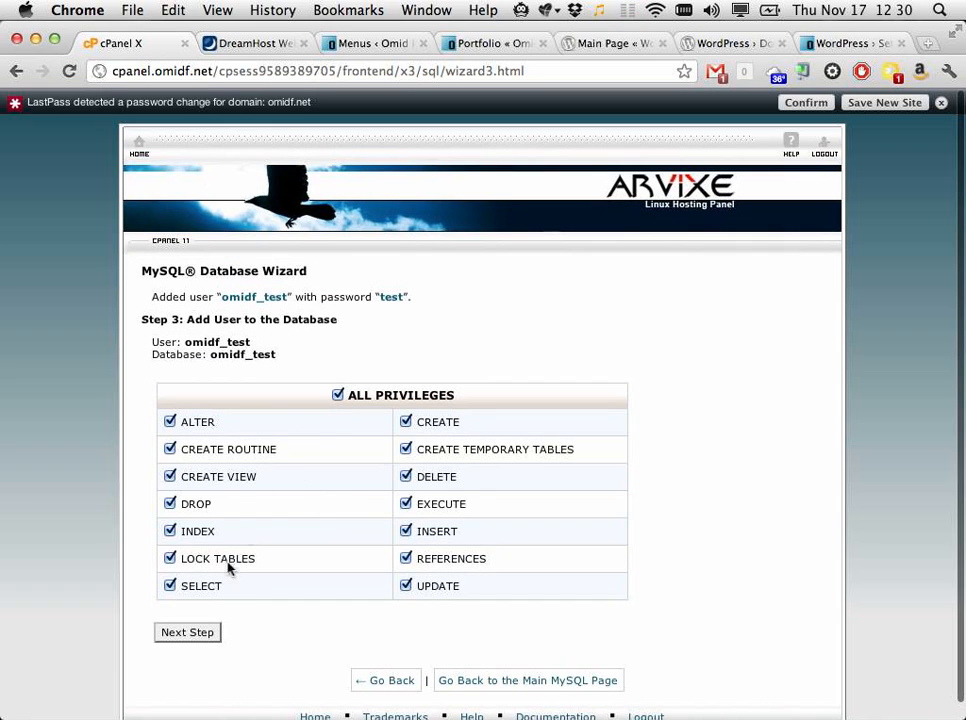
click(179, 637)
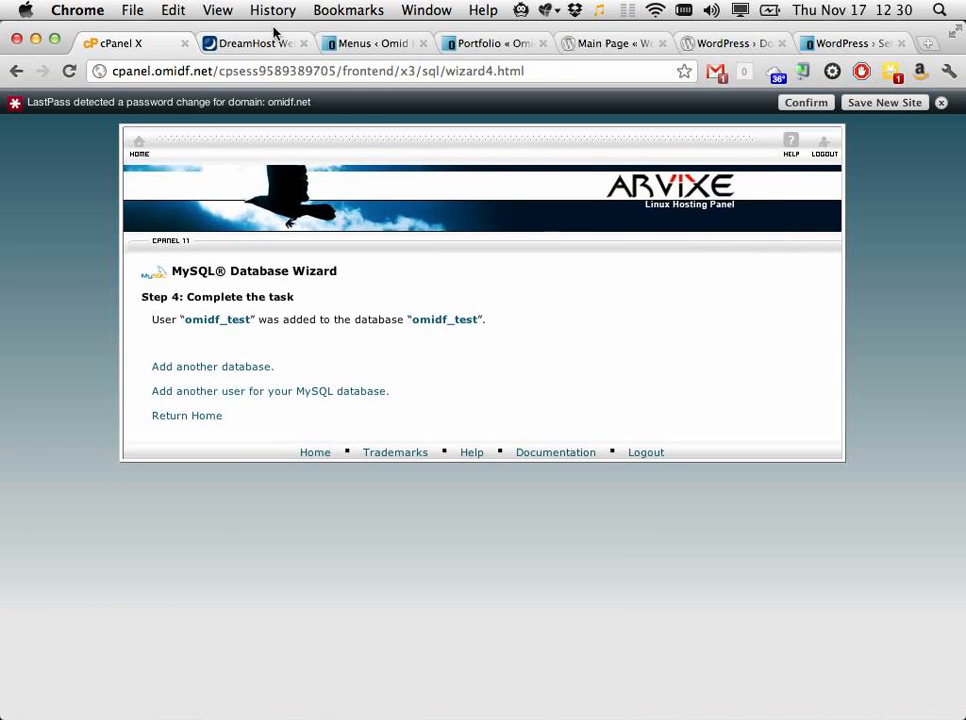
Step: Enter omidf_test as database name and user, the database password, keep localhost and wp_, and submit
click(836, 40)
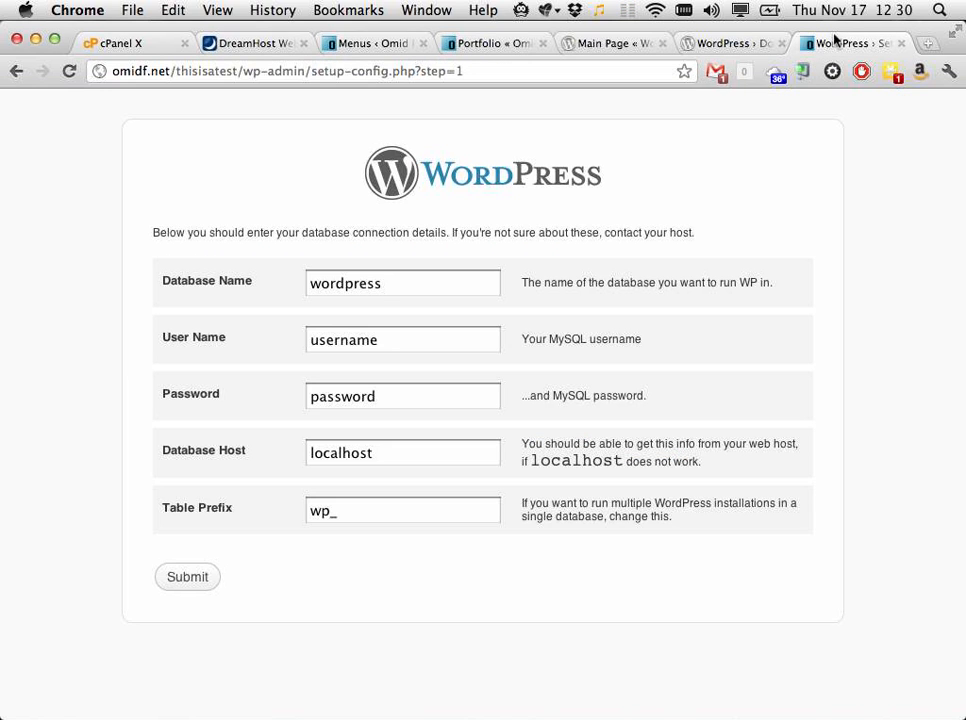
double_click(345, 283)
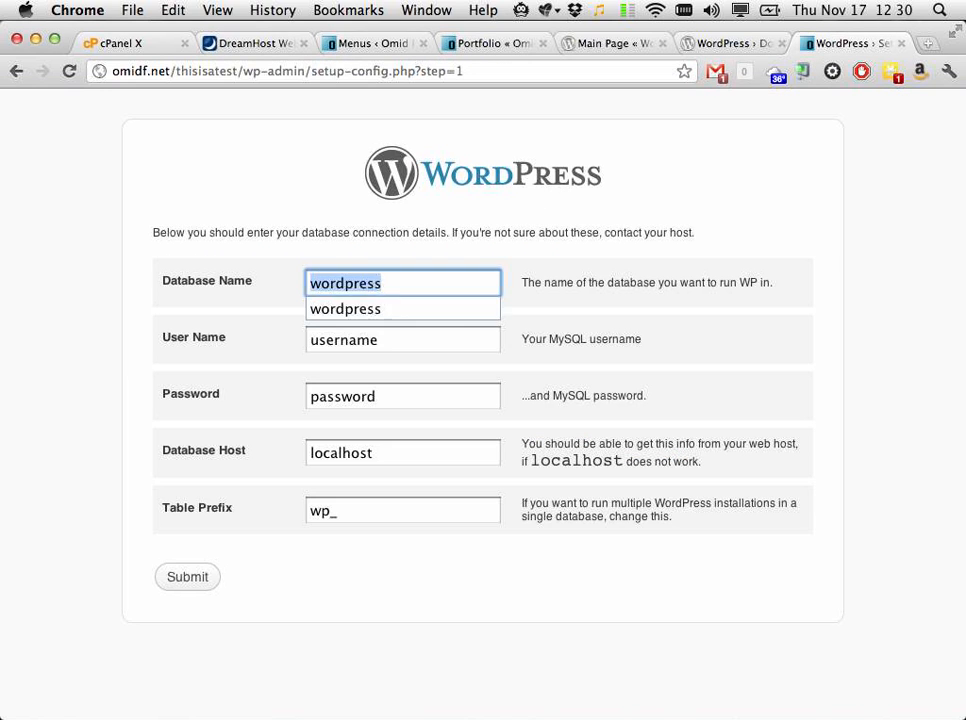
key(Tab)
text(tes)
key(BackSpace)
key(BackSpace)
key(BackSpace)
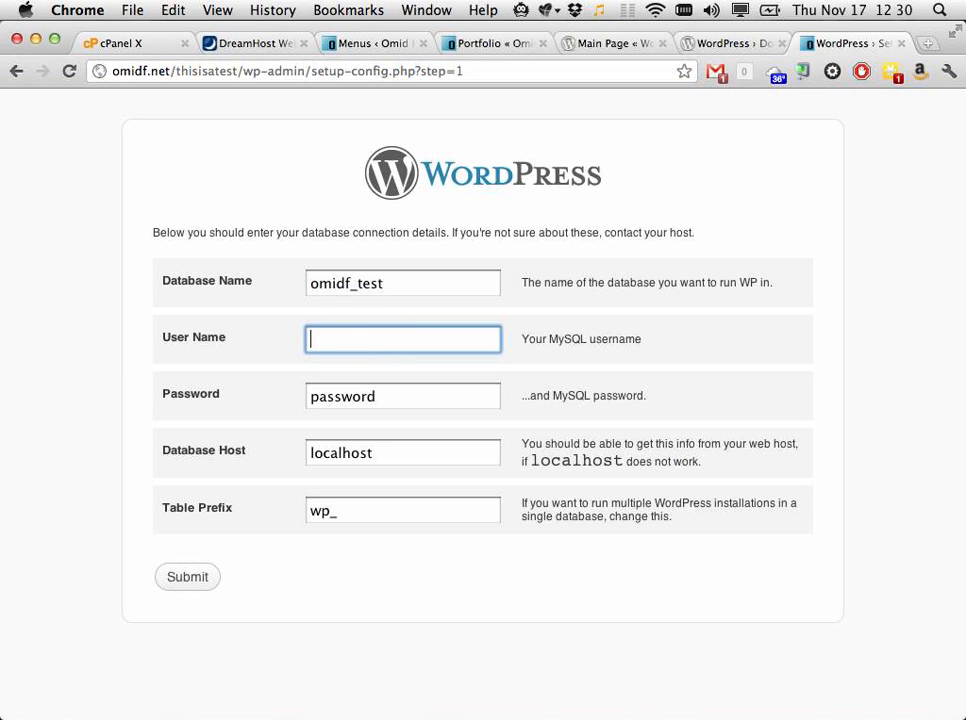
key(Tab)
key(Tab)
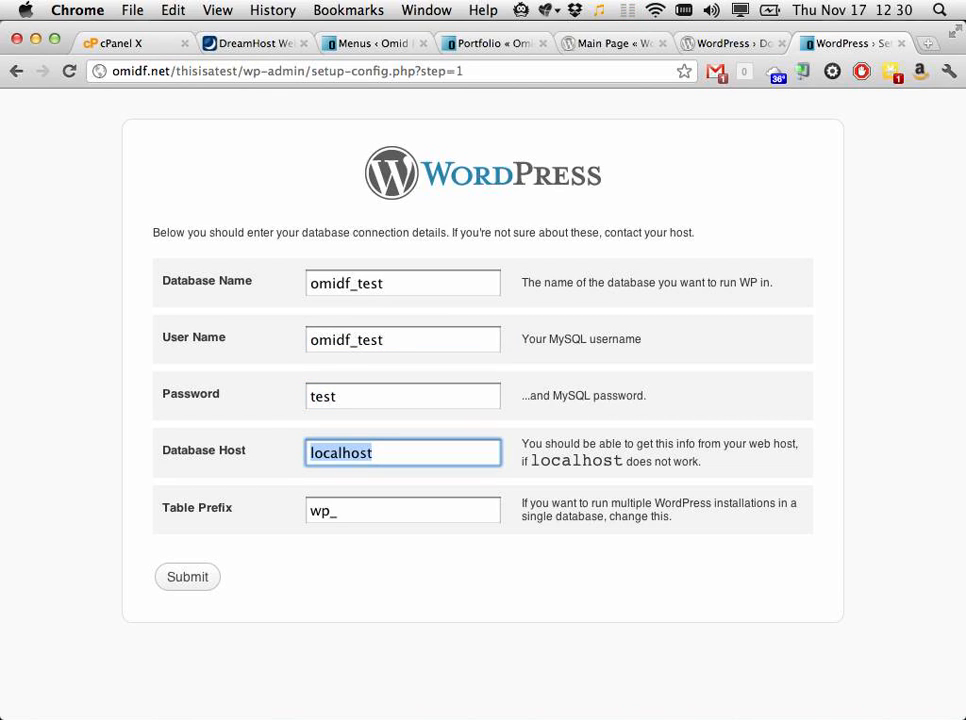
key(Tab)
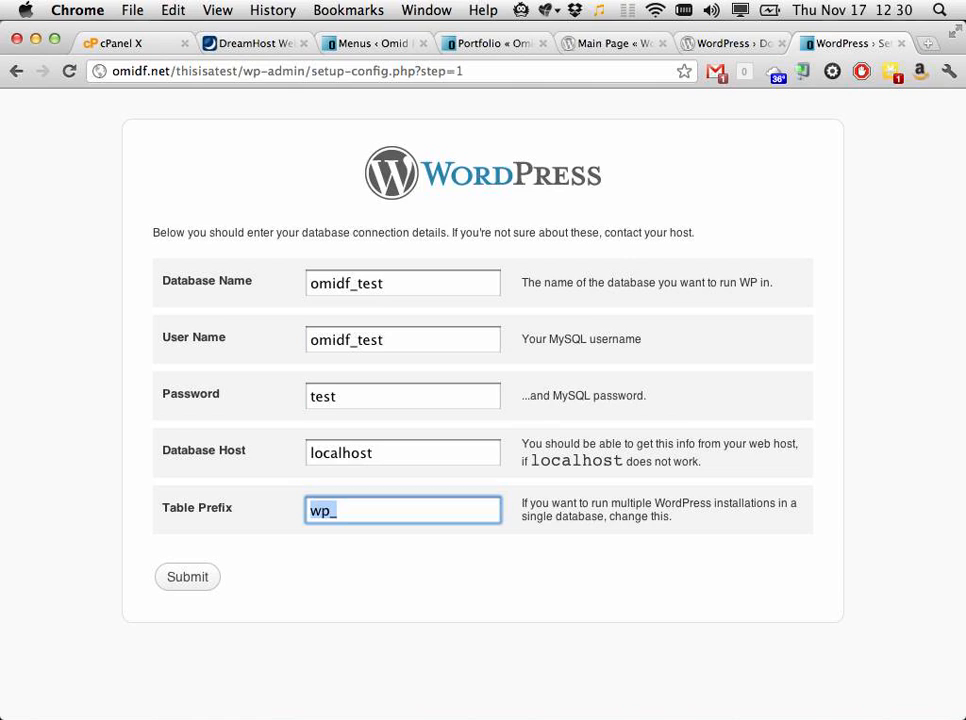
key(Right)
click(168, 583)
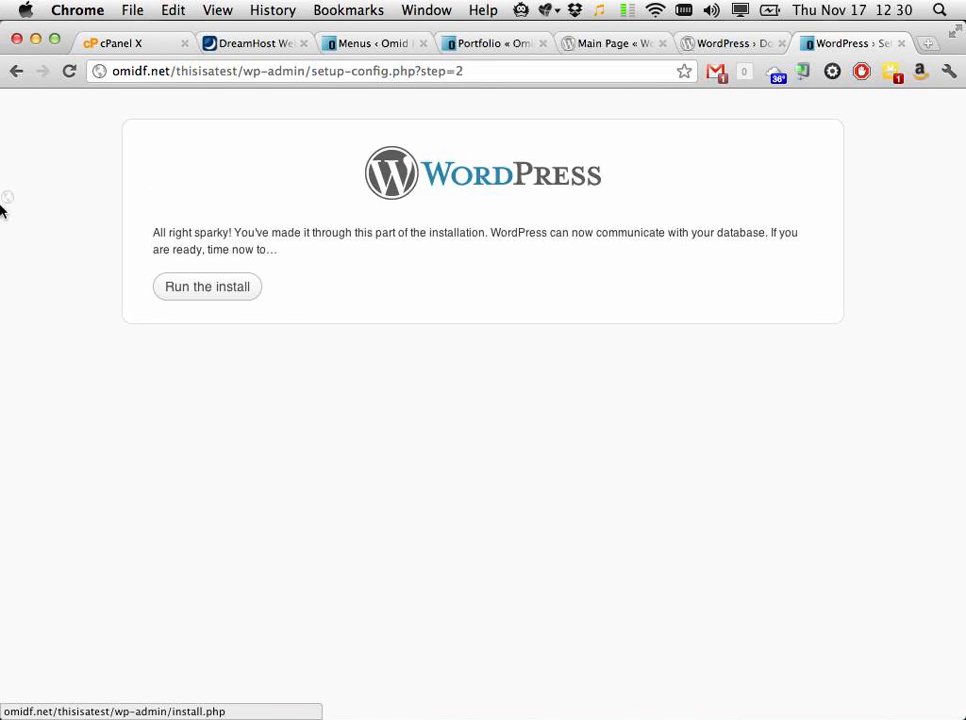
Step: Run the install, scroll through the Welcome form, and dismiss the LastPass notification bar
click(228, 300)
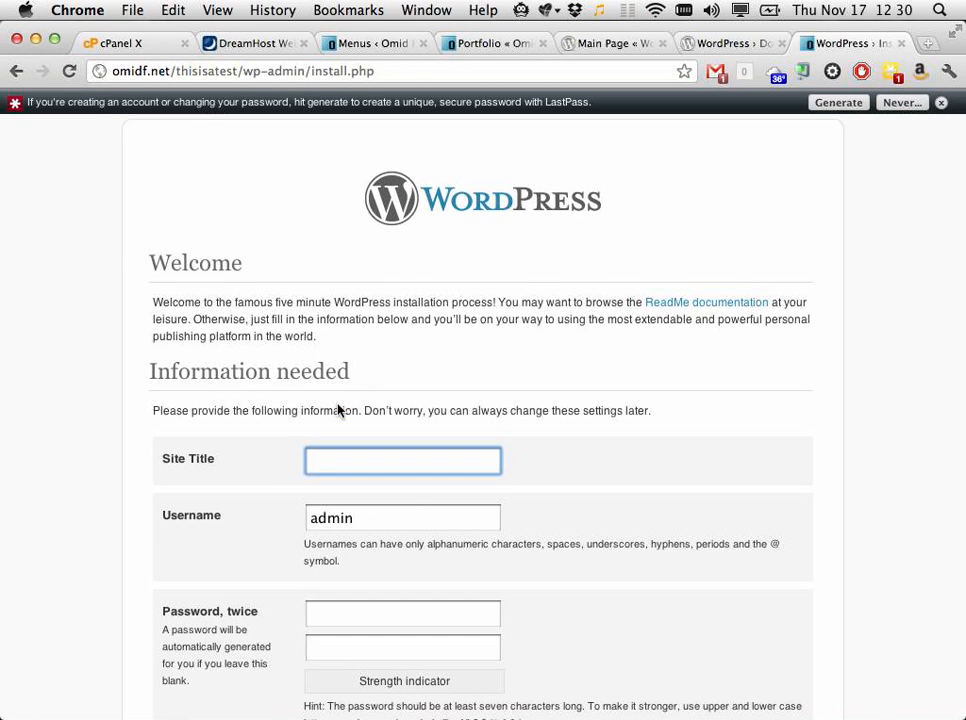
scroll(576, 334, down, 3)
scroll(576, 334, down, 2)
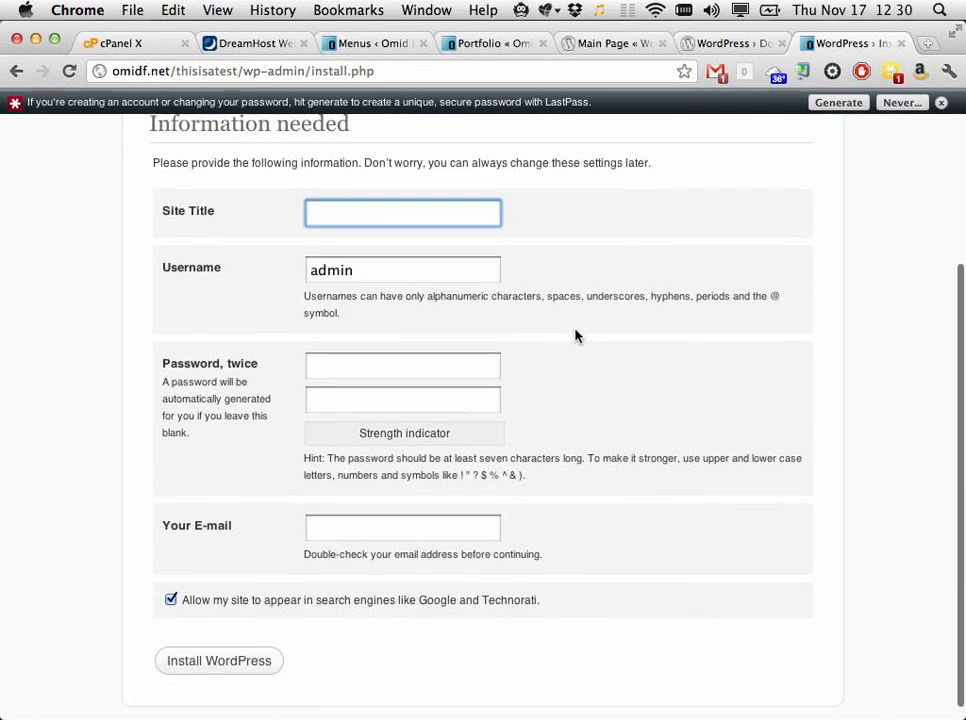
scroll(576, 334, up, 3)
scroll(576, 334, down, 1)
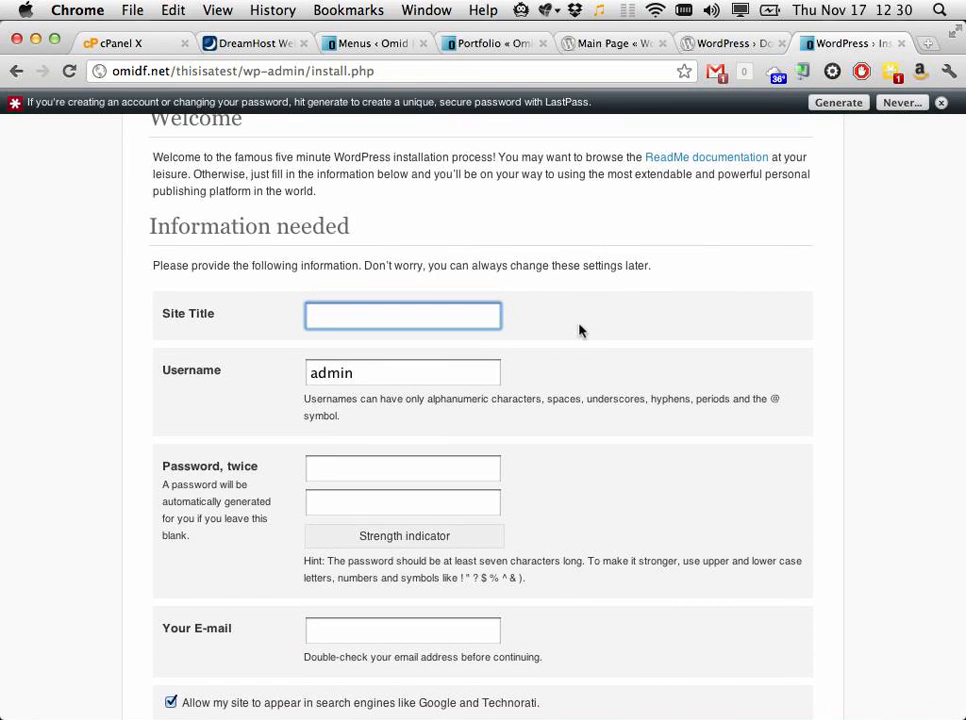
scroll(578, 330, up, 3)
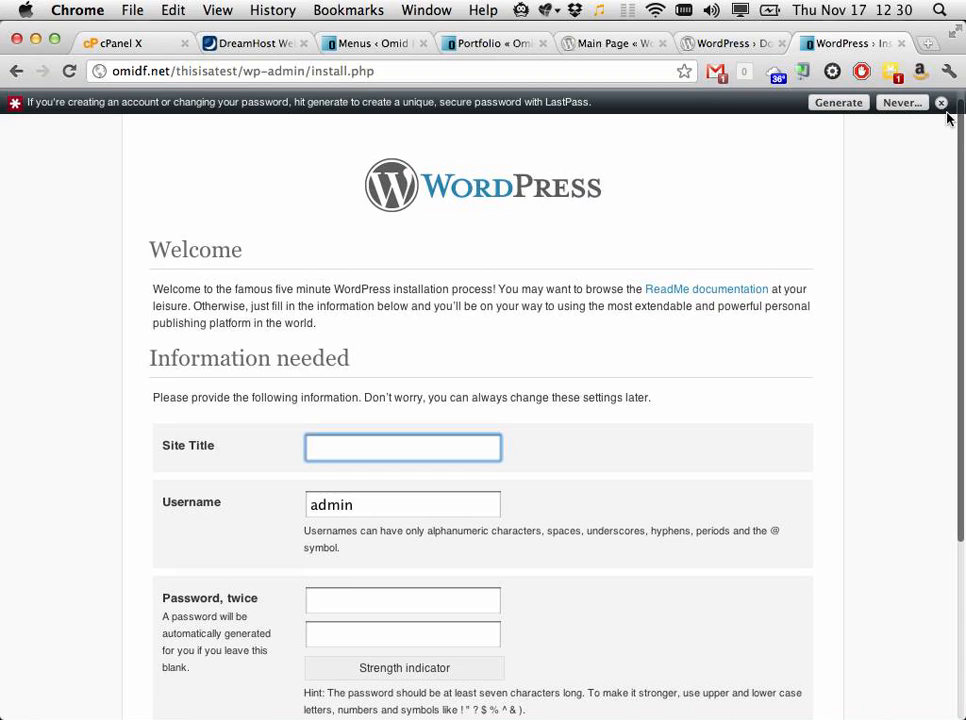
click(941, 105)
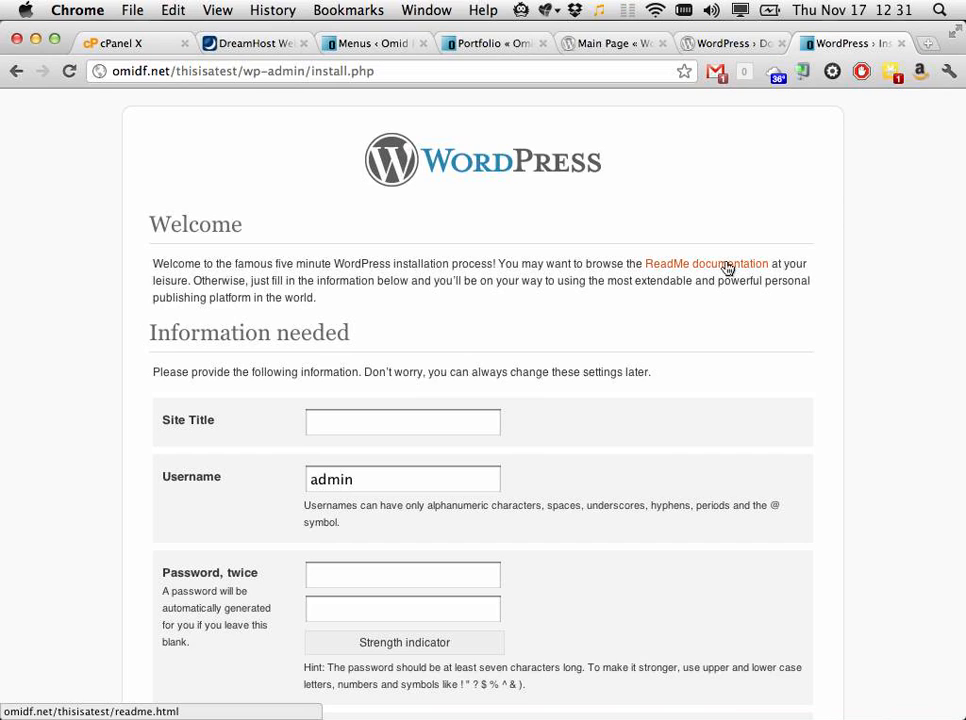
Step: Enter site title testsite, an admin username, and the admin password twice
click(468, 425)
text(testsite)
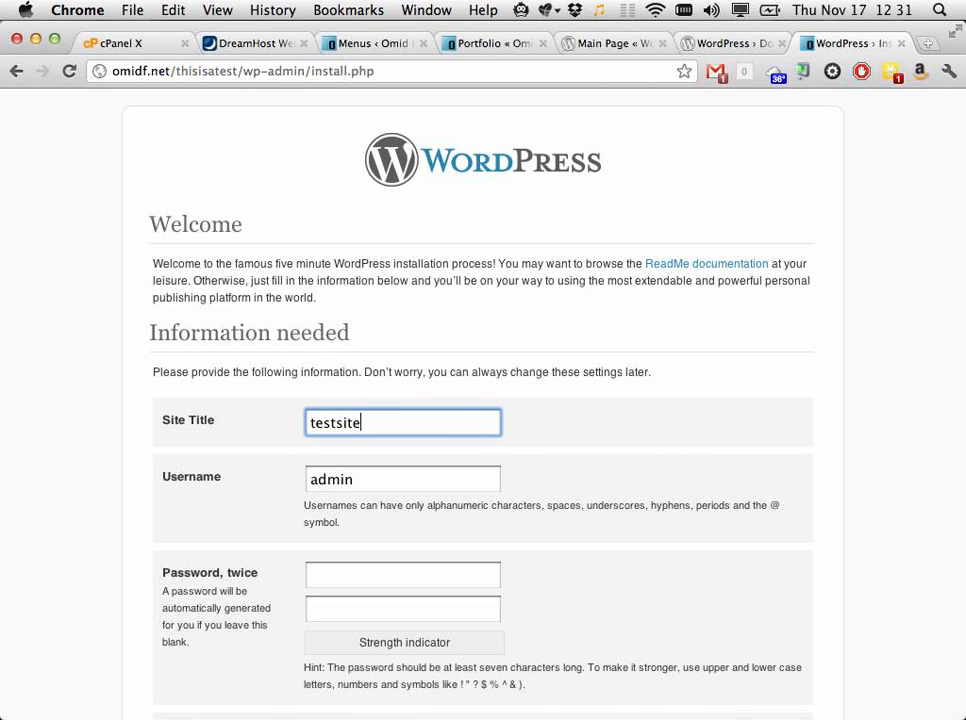
key(Tab)
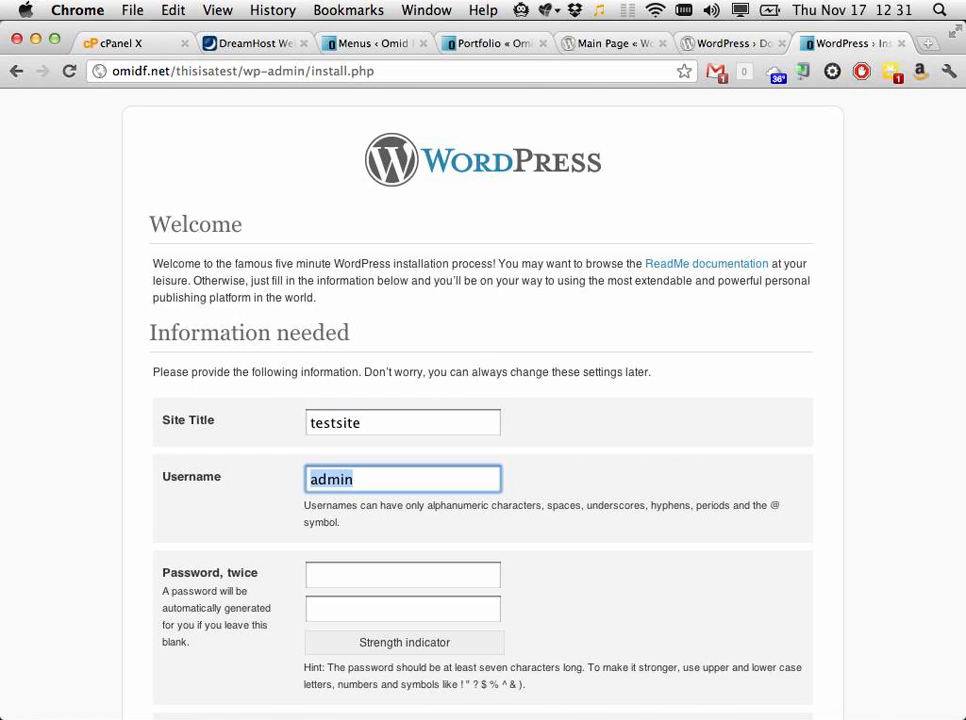
scroll(483, 400, down, 5)
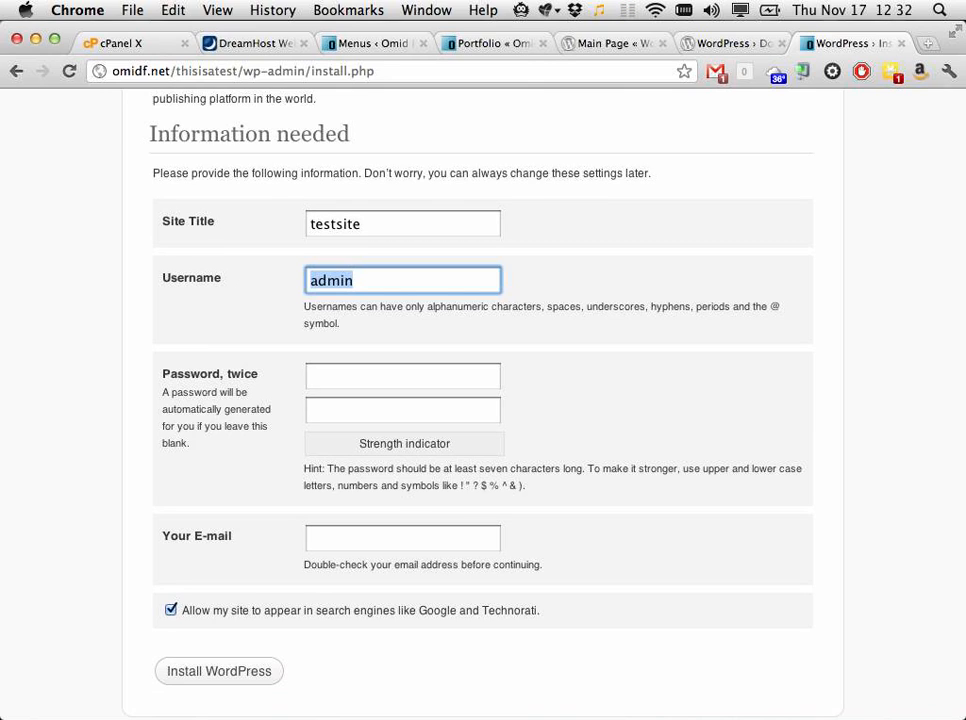
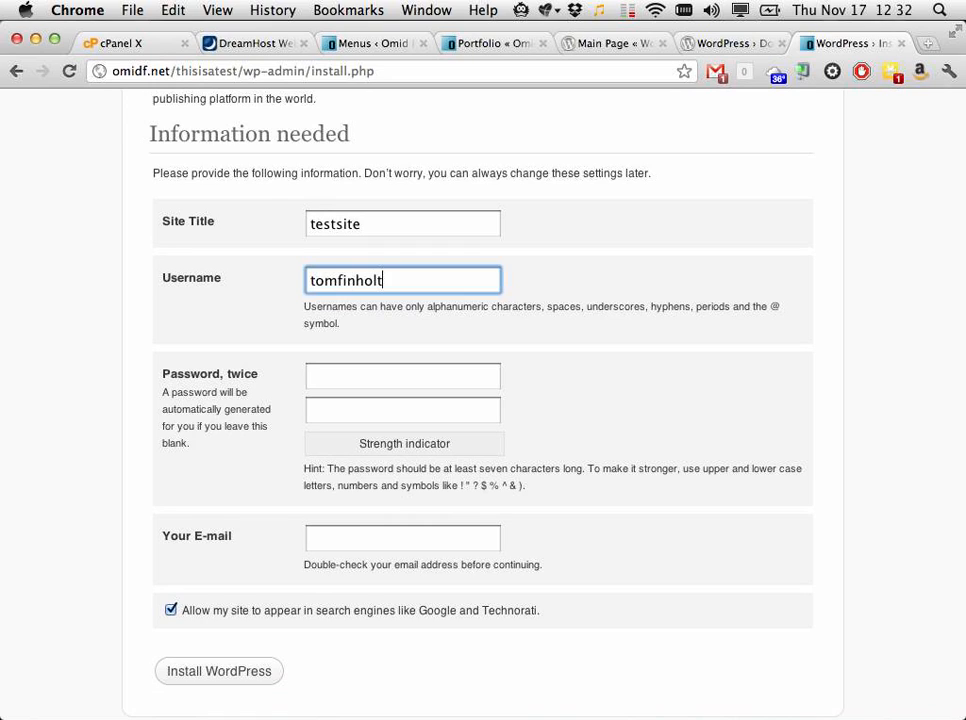
key(Tab)
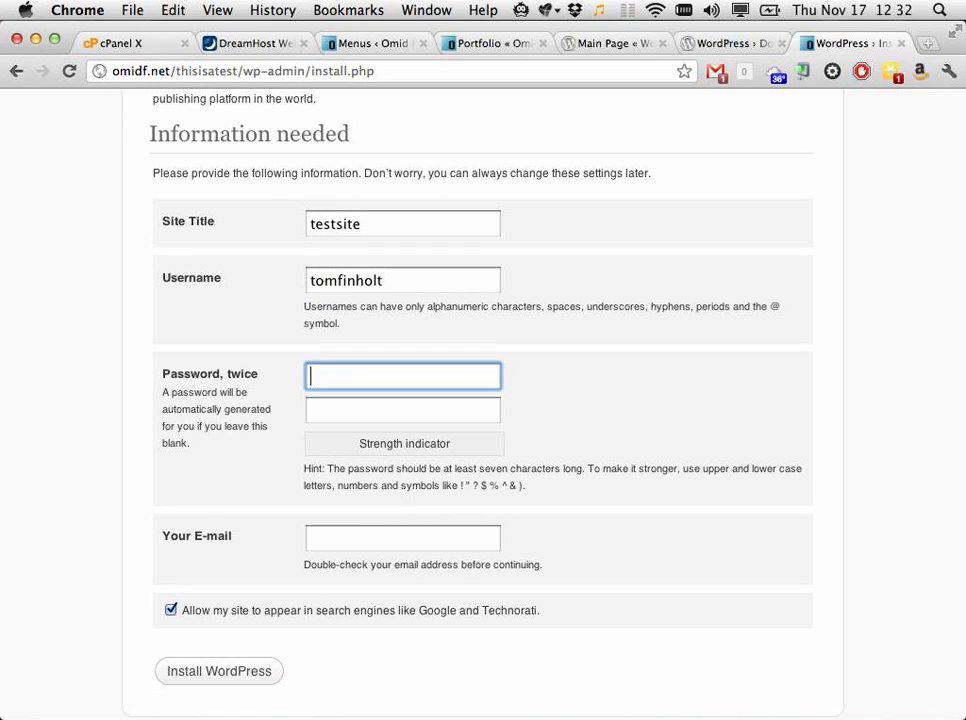
text(••••)
key(Tab)
text(••••)
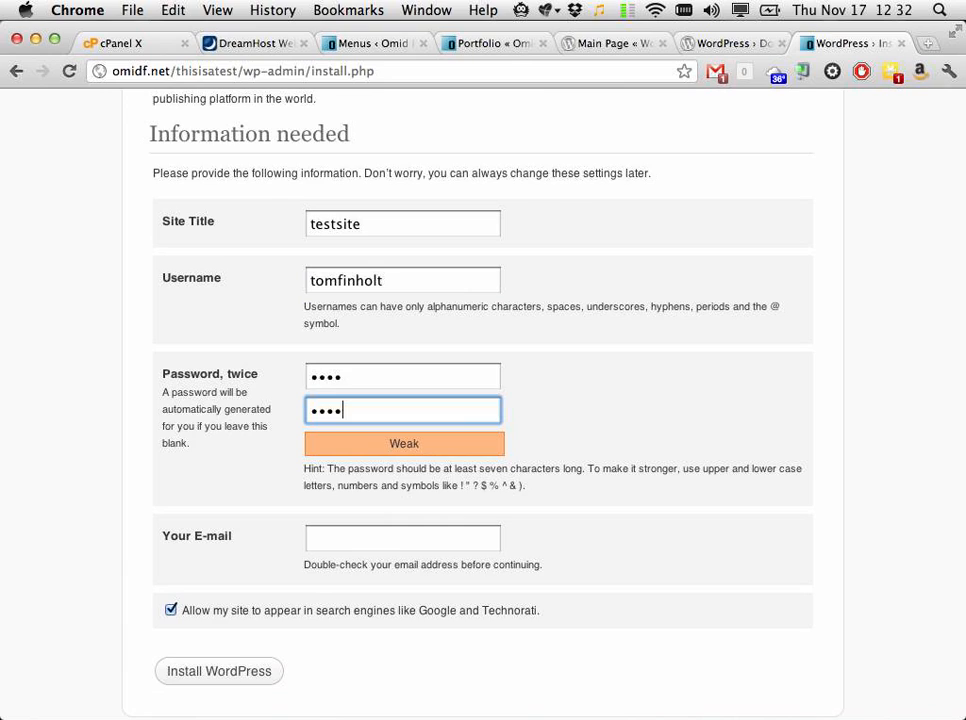
Step: Fill in the contact e-mail, replacing it with the browser's suggested address
click(415, 541)
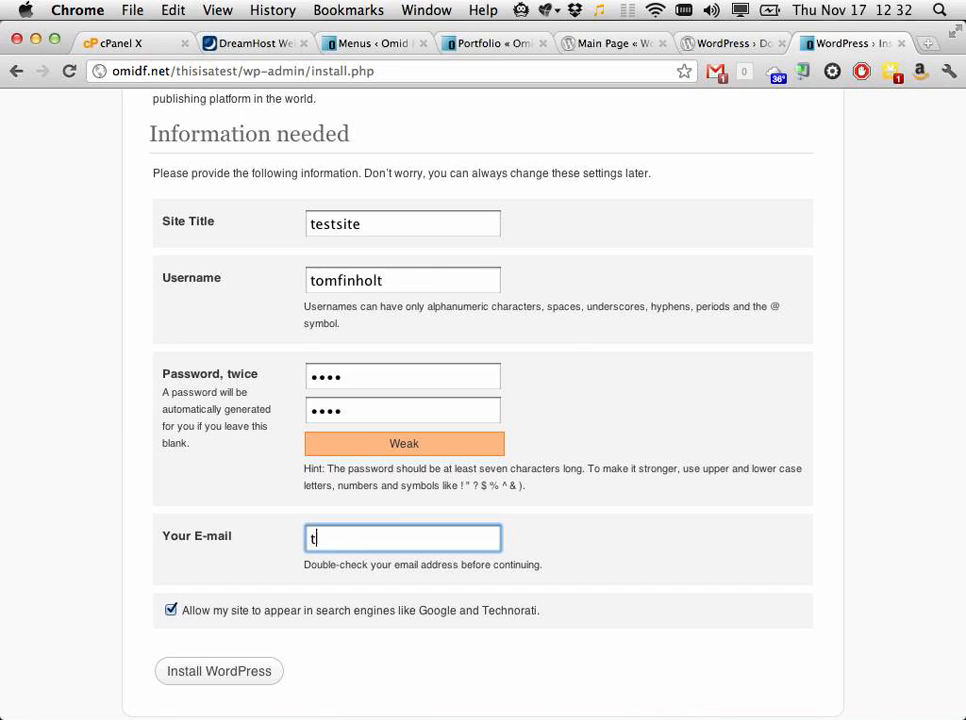
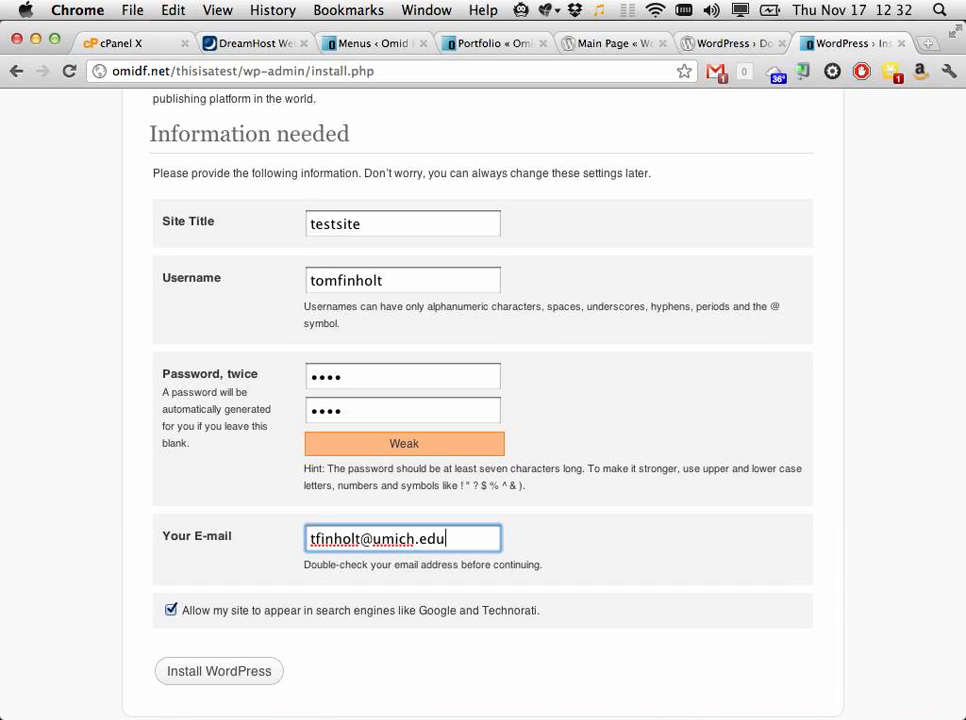
key(super+a)
text(omid)
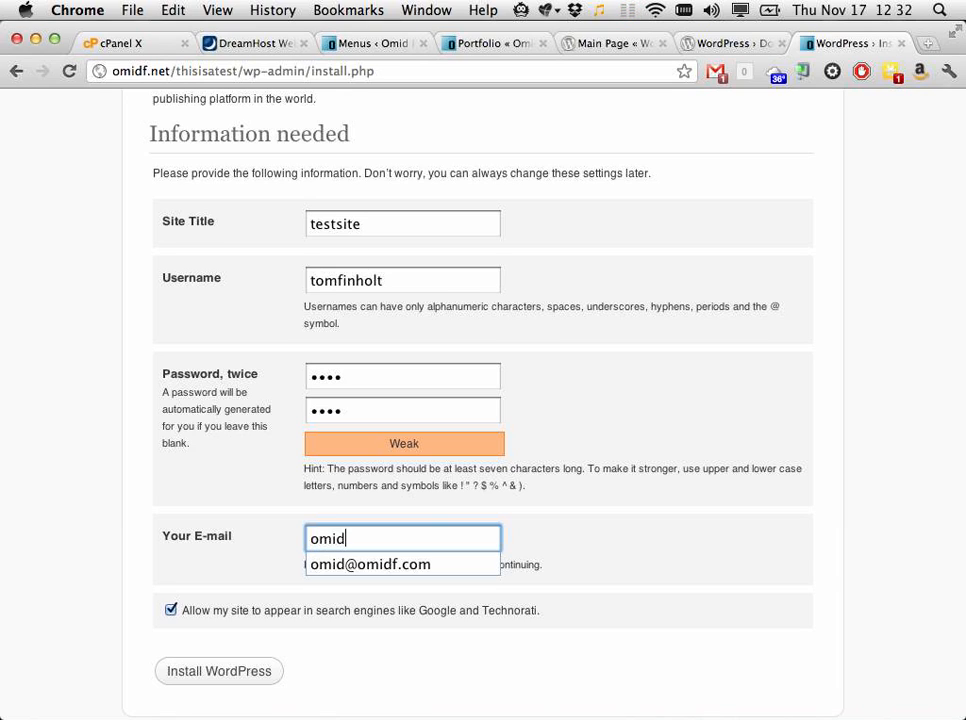
key(Down)
key(Return)
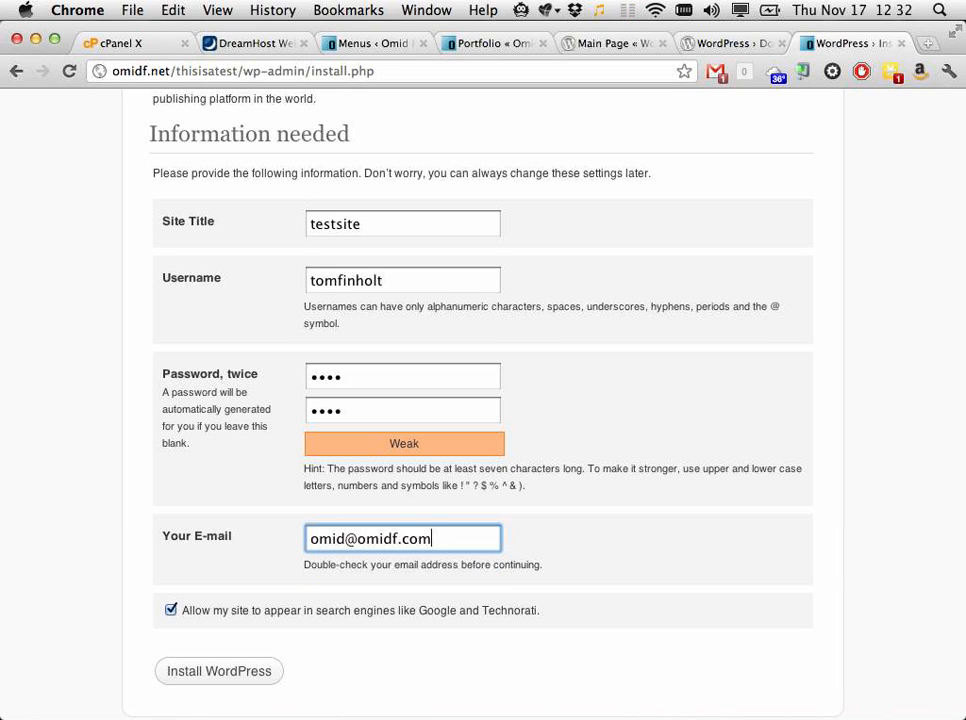
Step: Change the admin username and password, then install WordPress
click(398, 281)
key(super+a)
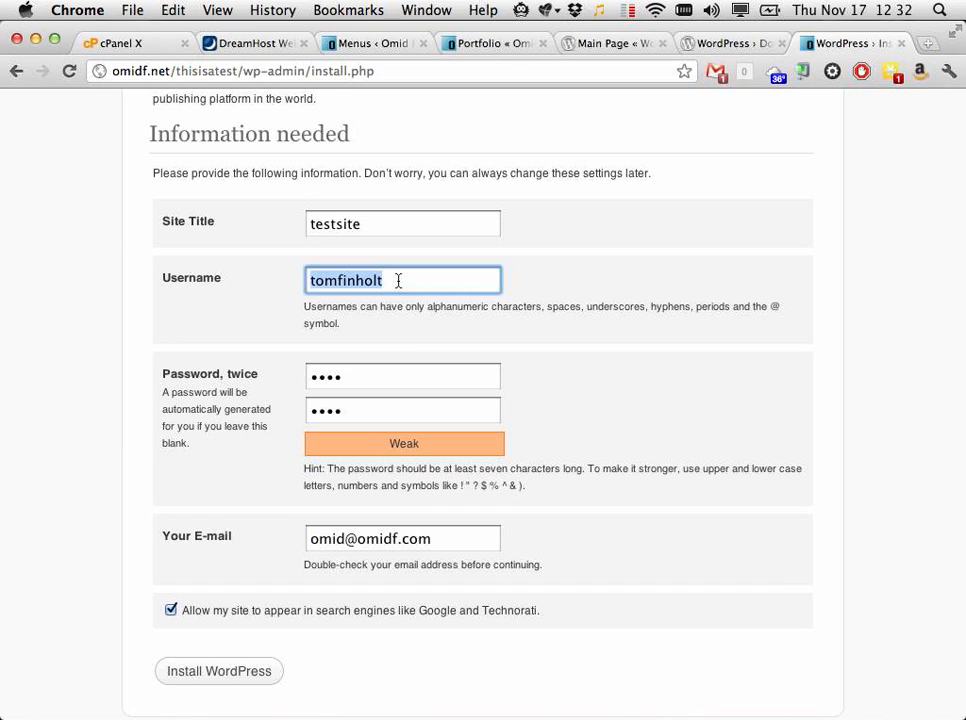
text(id)
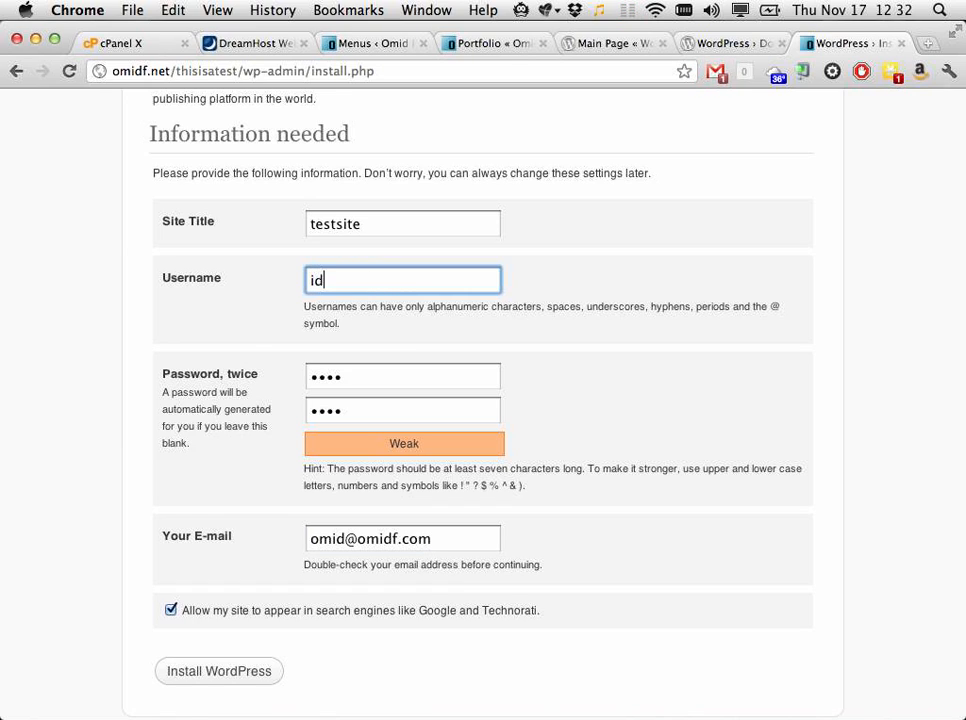
text(ratherbeplayingskyrim)
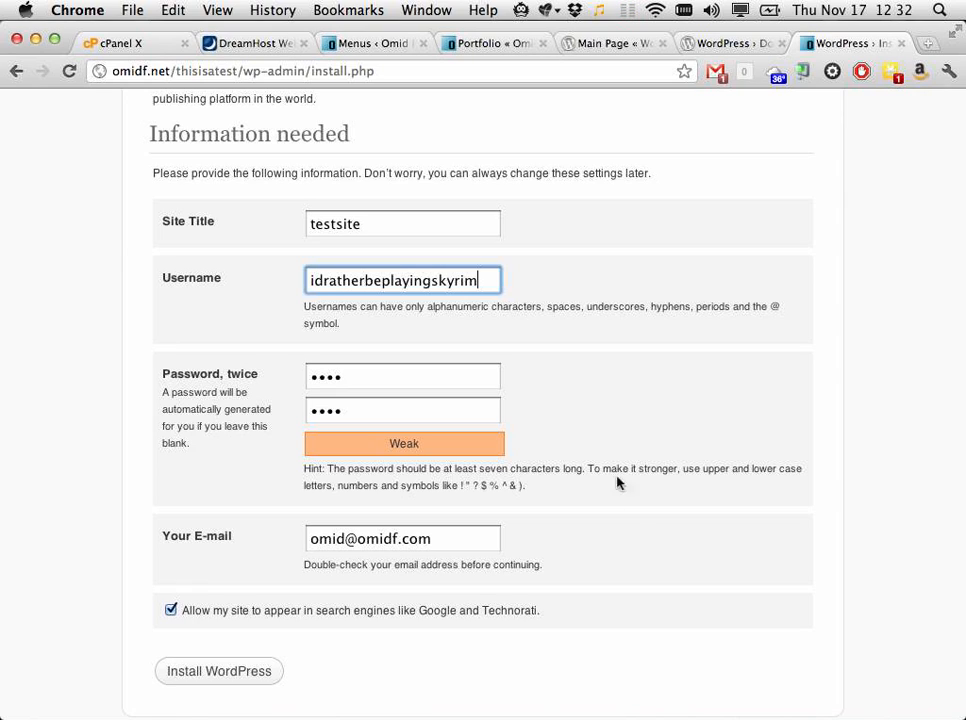
click(466, 544)
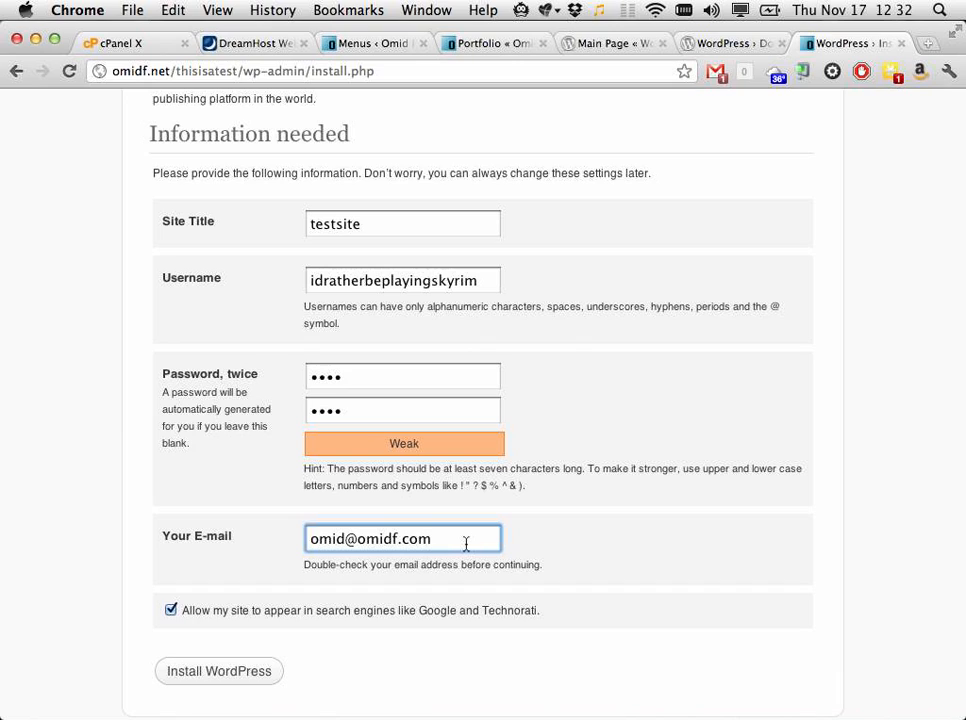
double_click(367, 380)
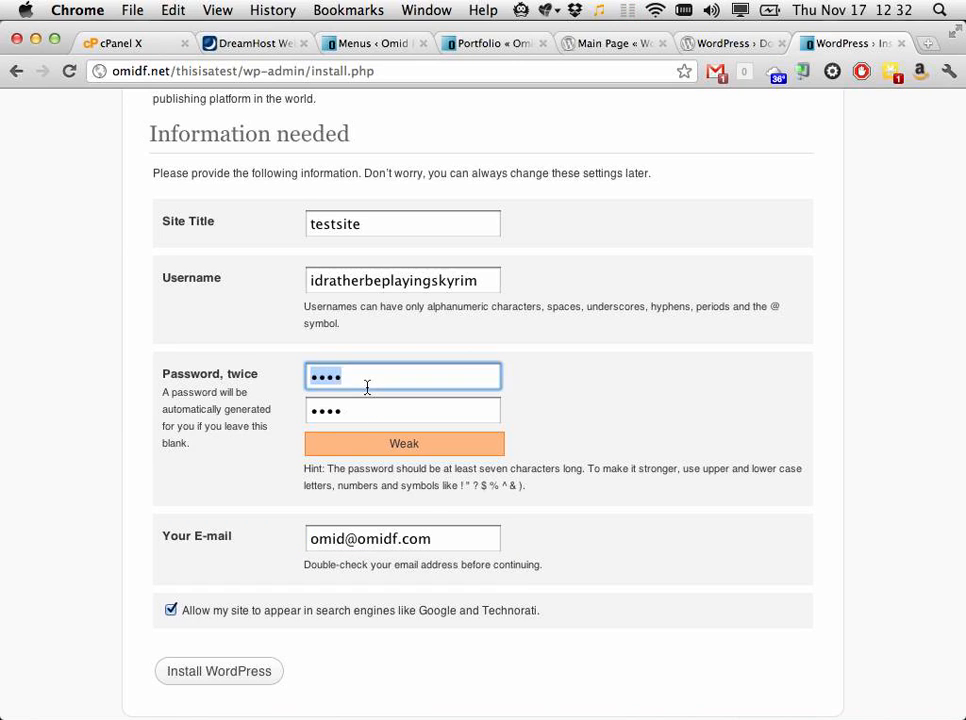
text(a*****)
key(Tab)
text(******)
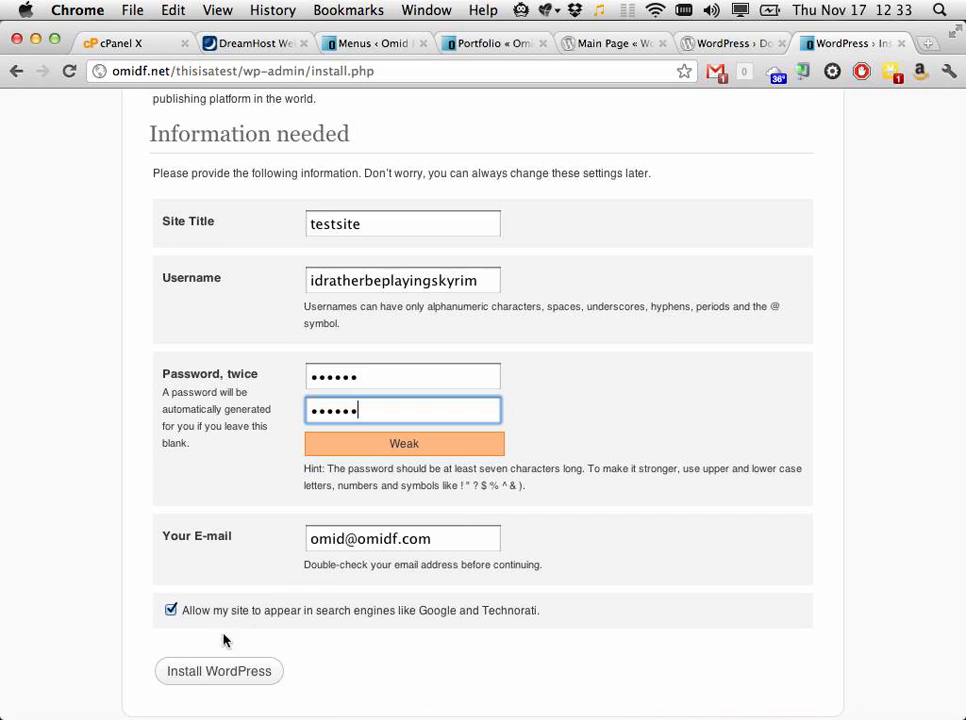
click(195, 679)
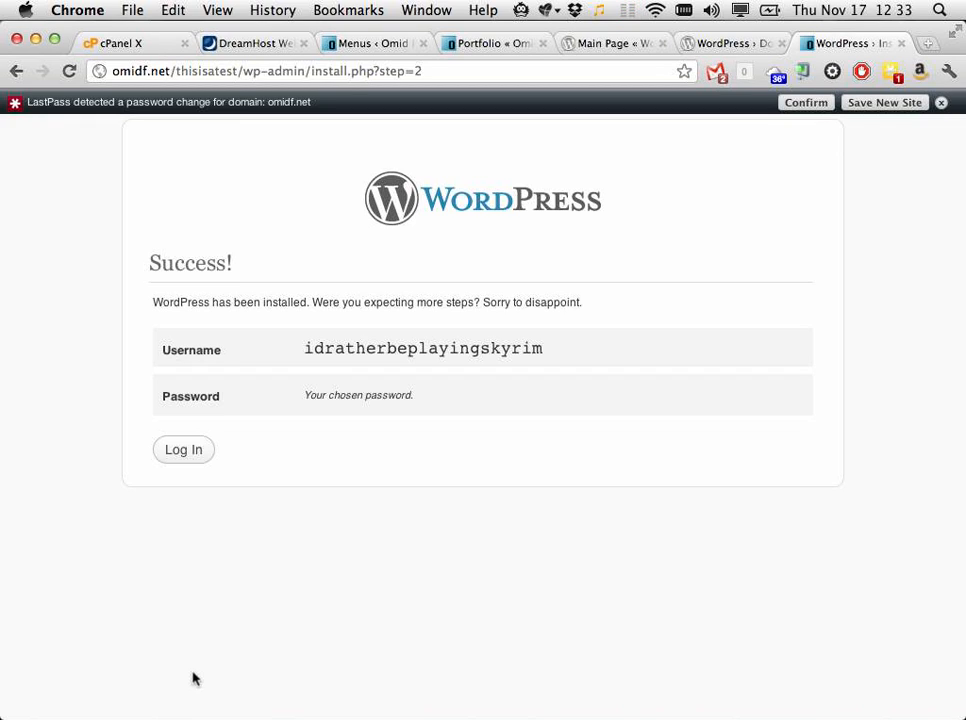
Step: Log in on testsite's login page with the administrator username and password
click(198, 453)
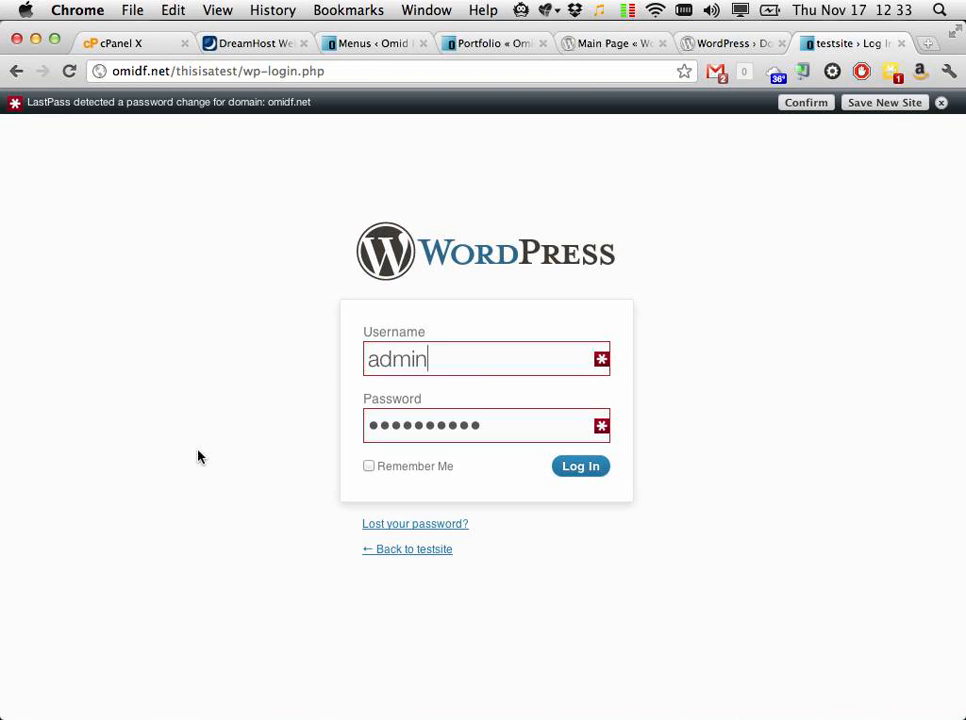
click(455, 363)
drag(455, 364, 261, 360)
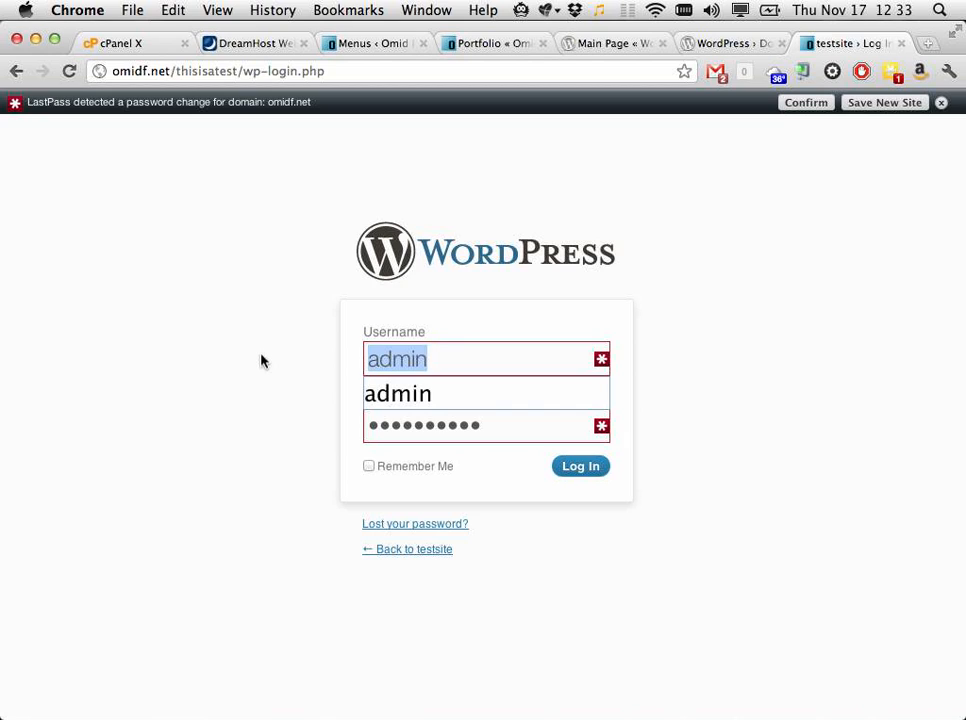
text(idratherbep)
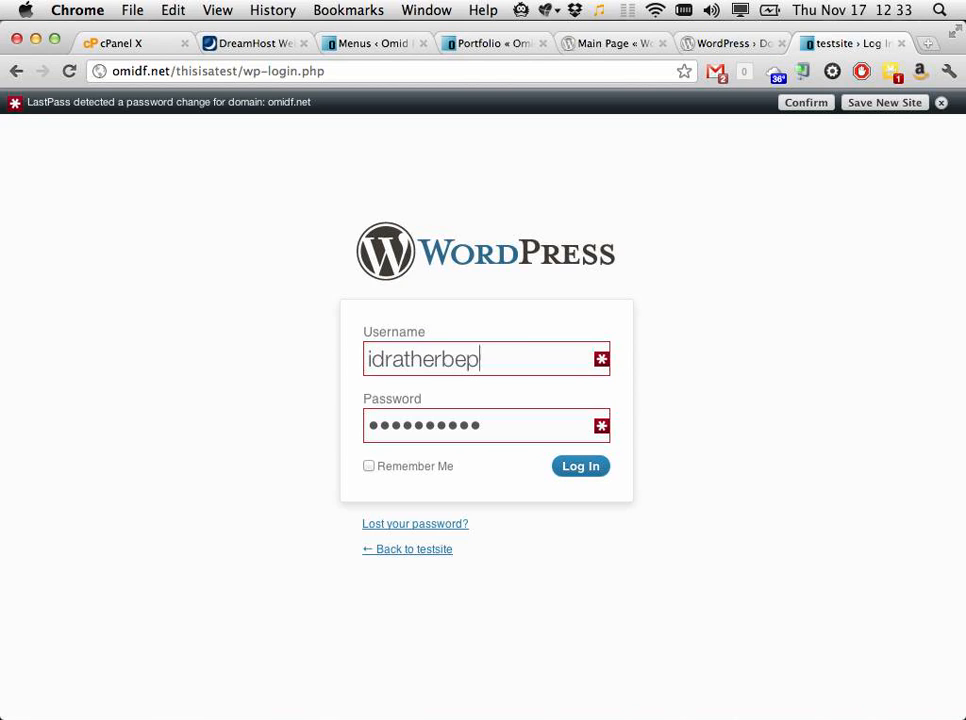
text(layingskyrim)
key(Tab)
text(******)
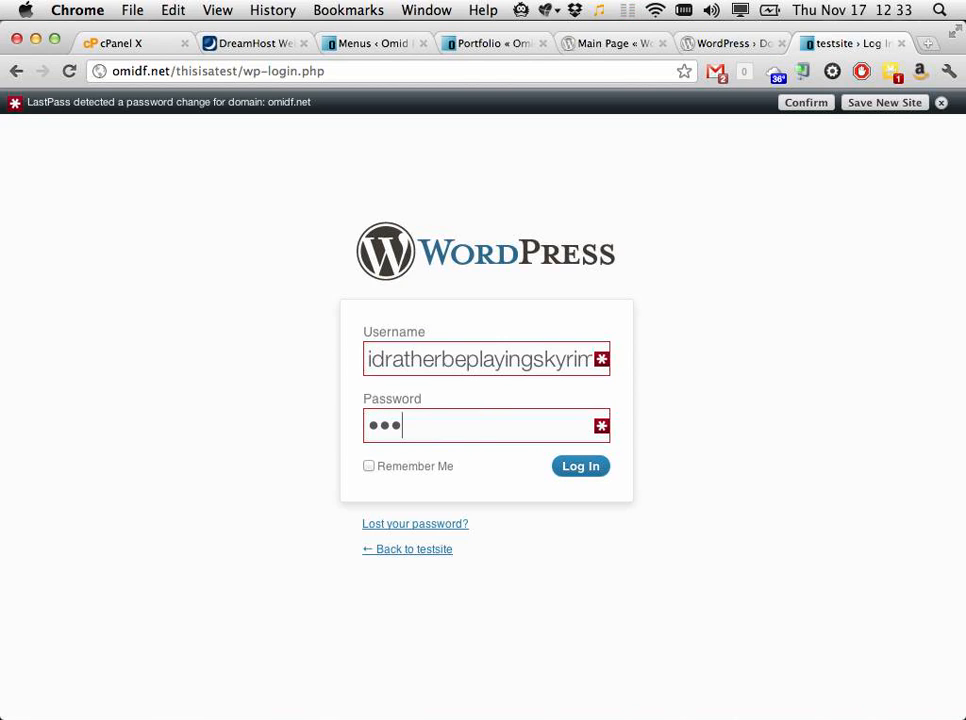
key(Return)
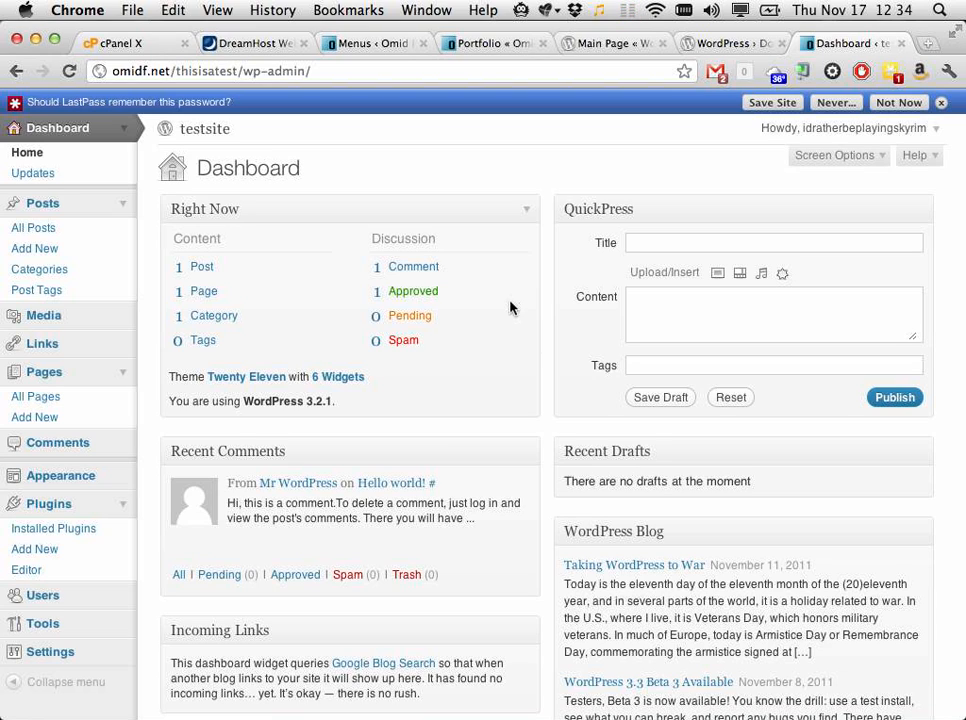
Step: On Users > Add New, enter the new user's username and e-mail address
click(114, 598)
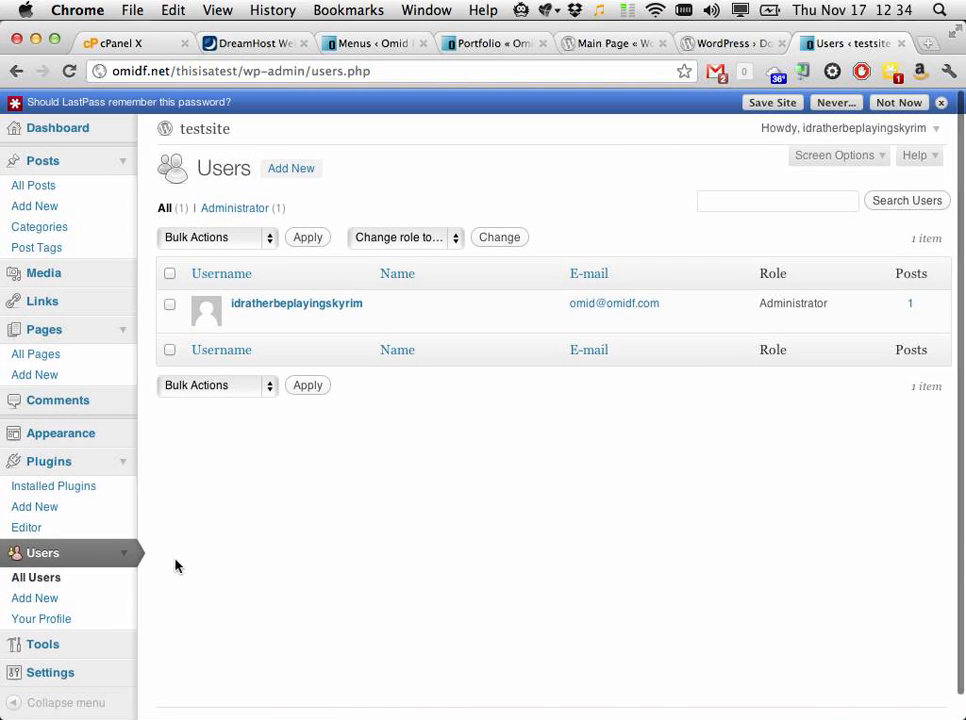
click(289, 175)
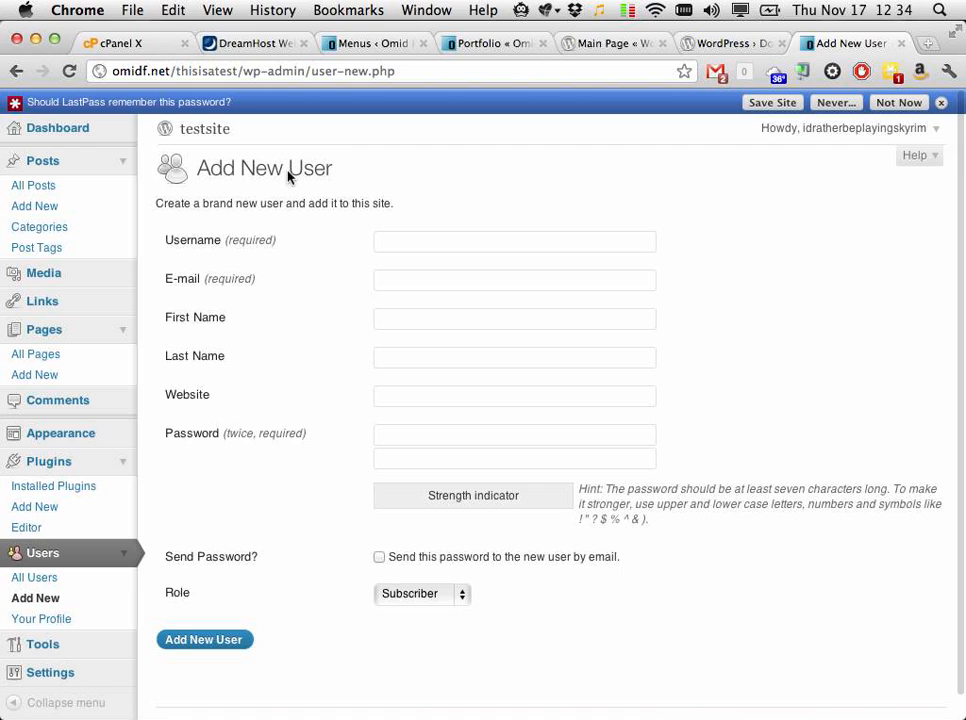
click(423, 243)
text(omid)
key(Tab)
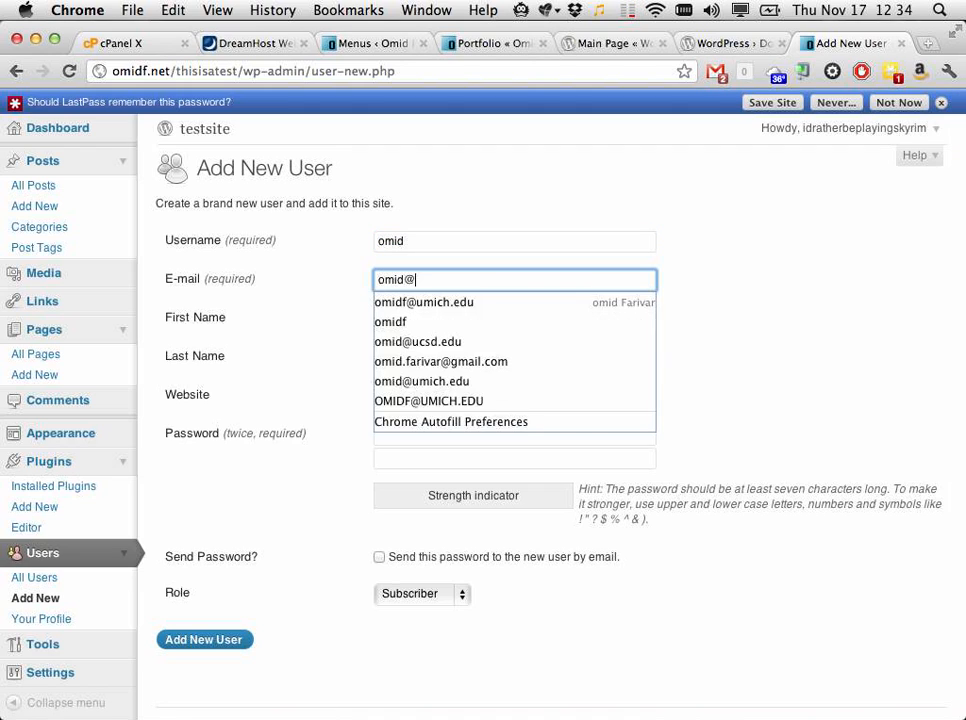
Step: Fill in first name, last name, website, and the same password in both password fields
key(Tab)
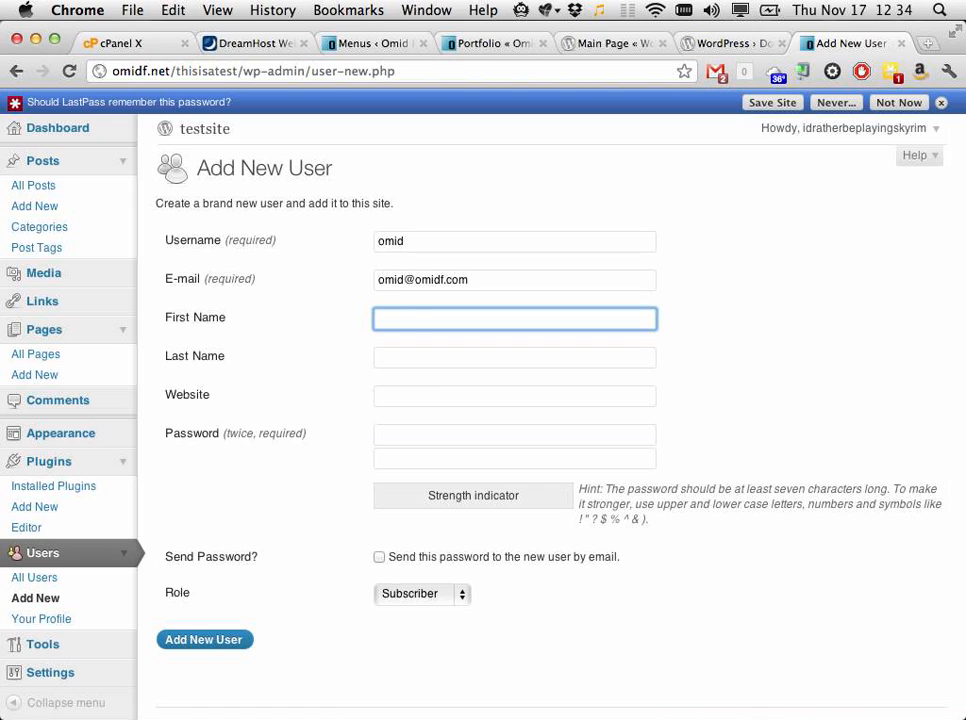
key(Tab)
key(Tab)
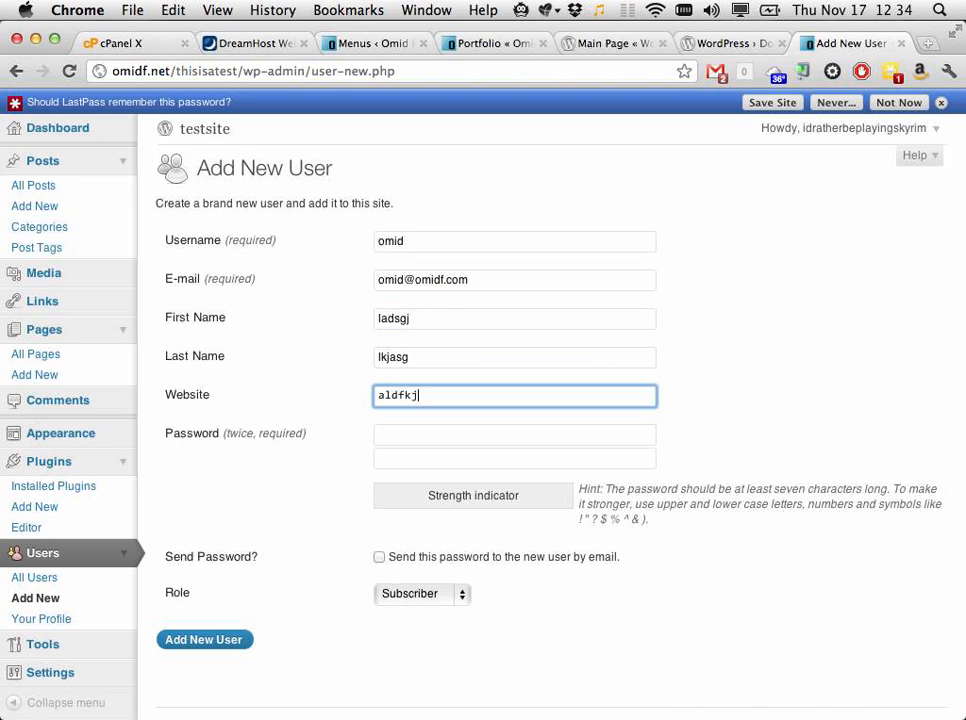
key(Tab)
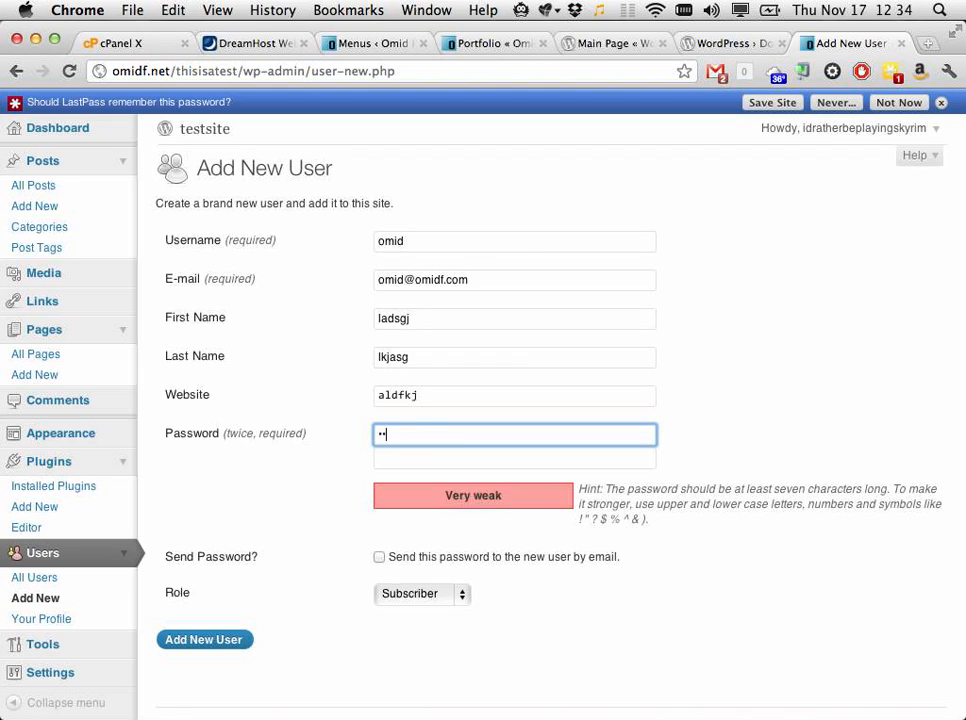
key(Tab)
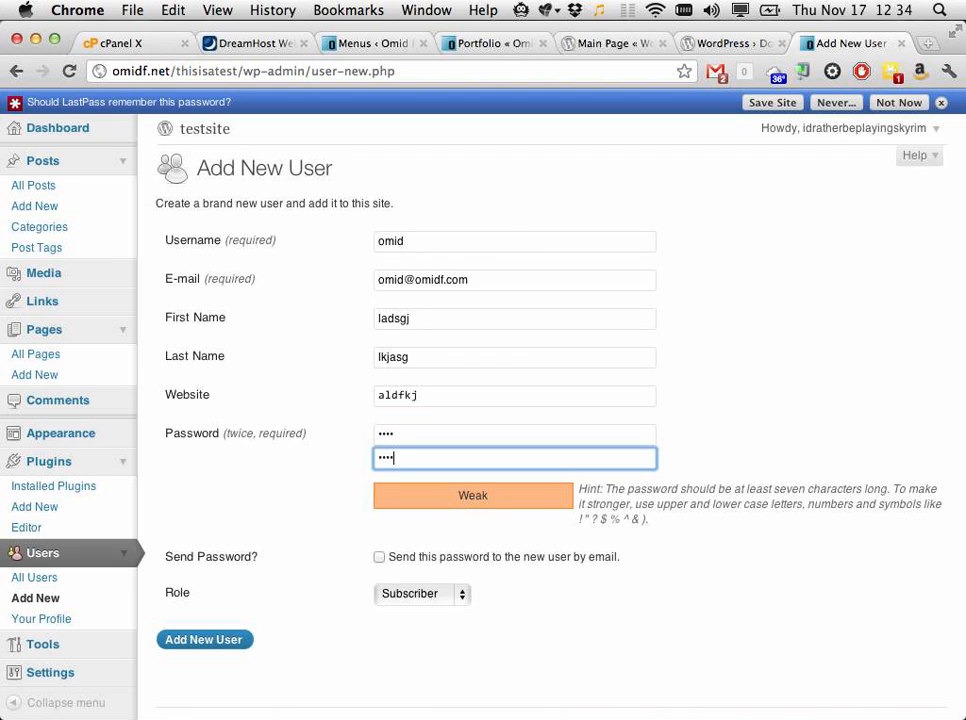
Step: Set the new user's role to Editor
click(424, 594)
click(405, 684)
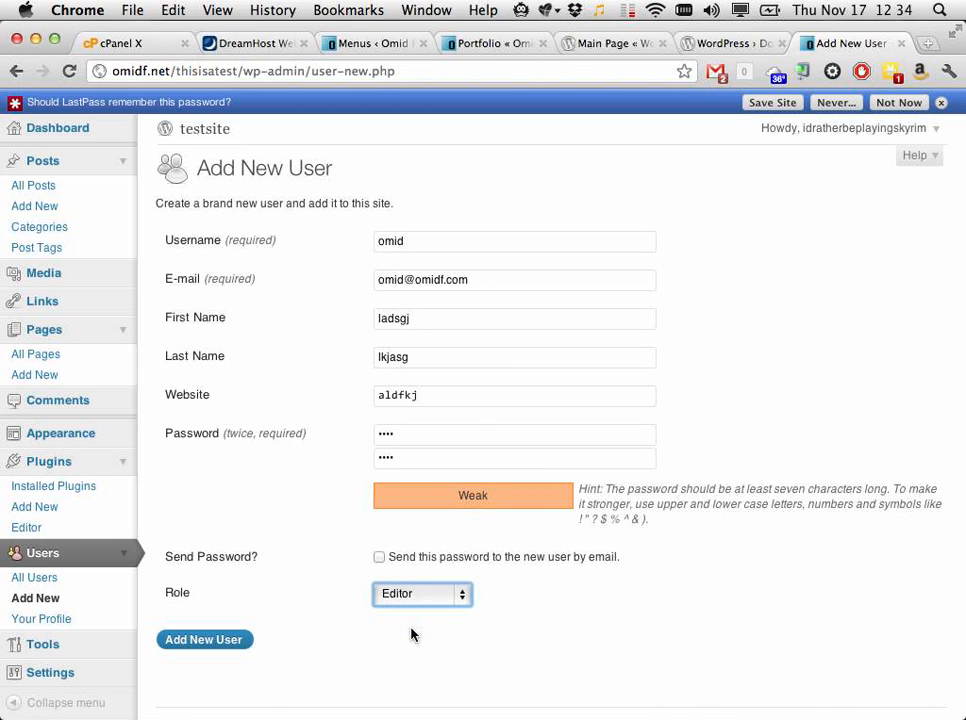
click(569, 628)
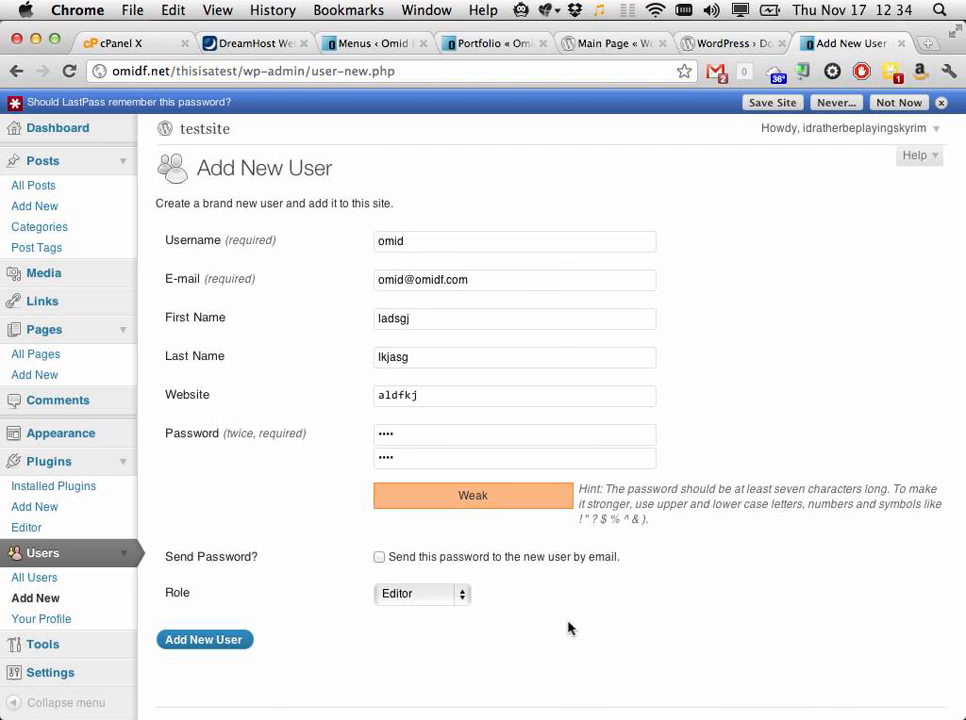
Step: Submit the user, then replace the rejected duplicate e-mail with a different saved address
click(190, 643)
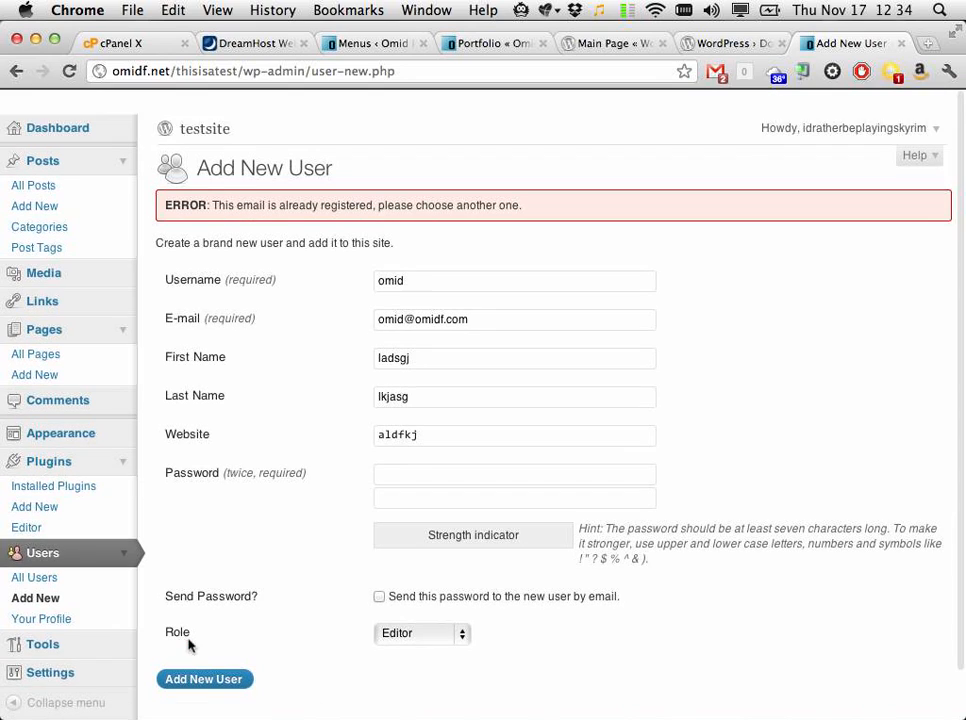
double_click(457, 318)
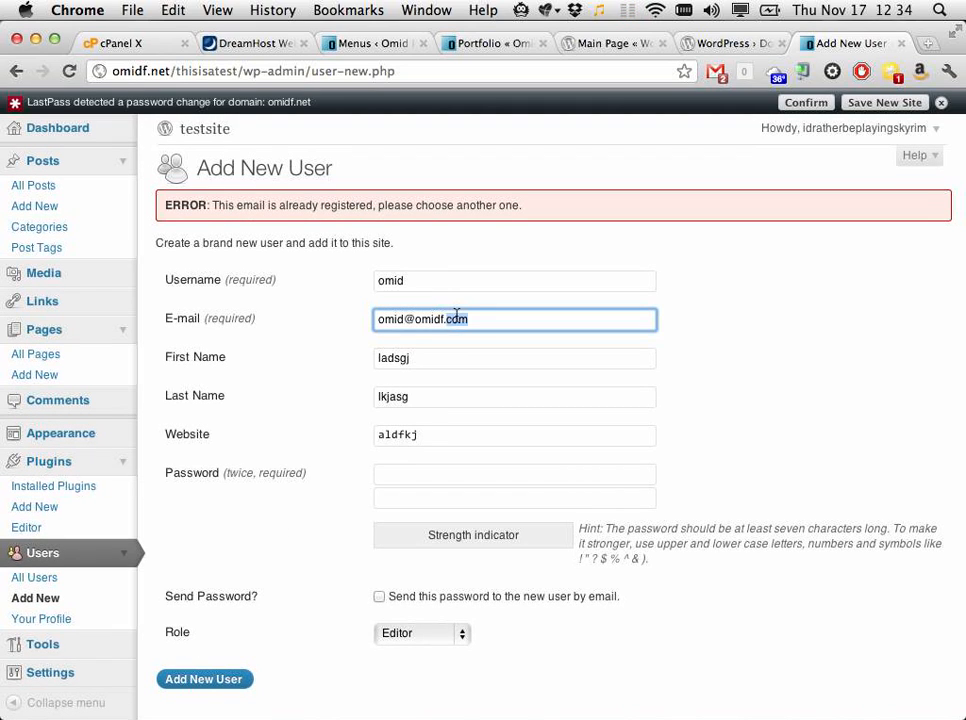
key(super+c)
key(super+a)
text(omid)
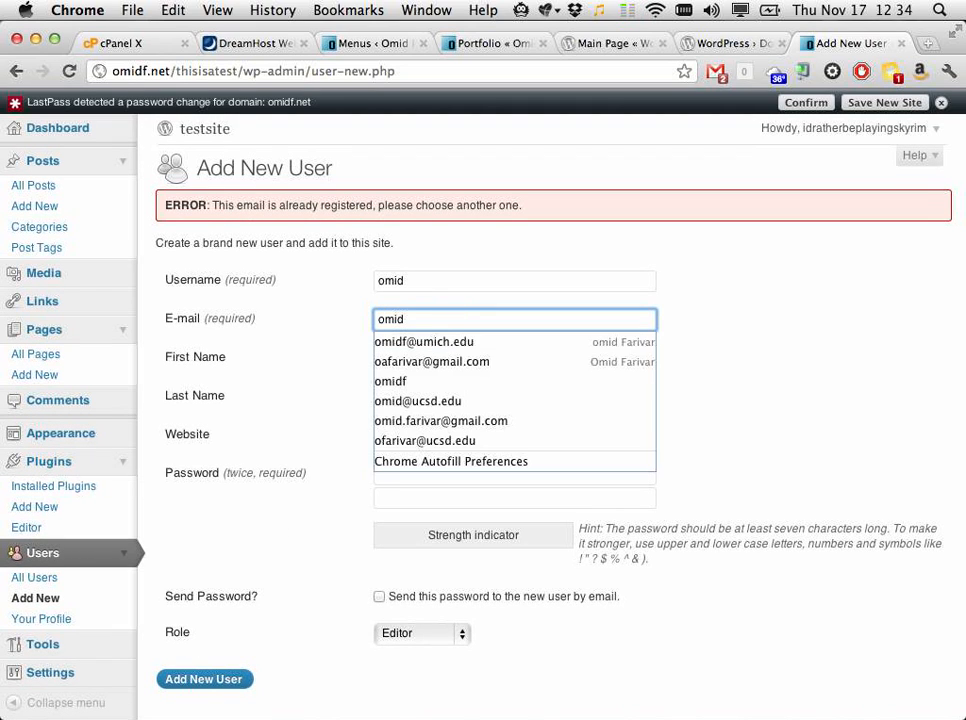
key(Down)
key(Down)
key(Down)
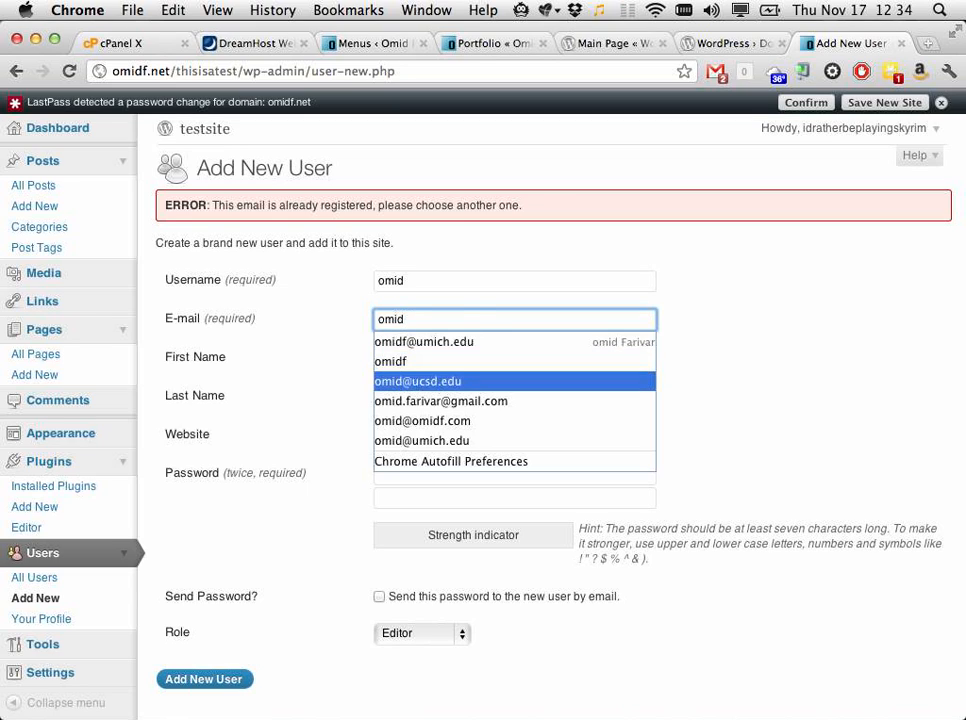
key(Return)
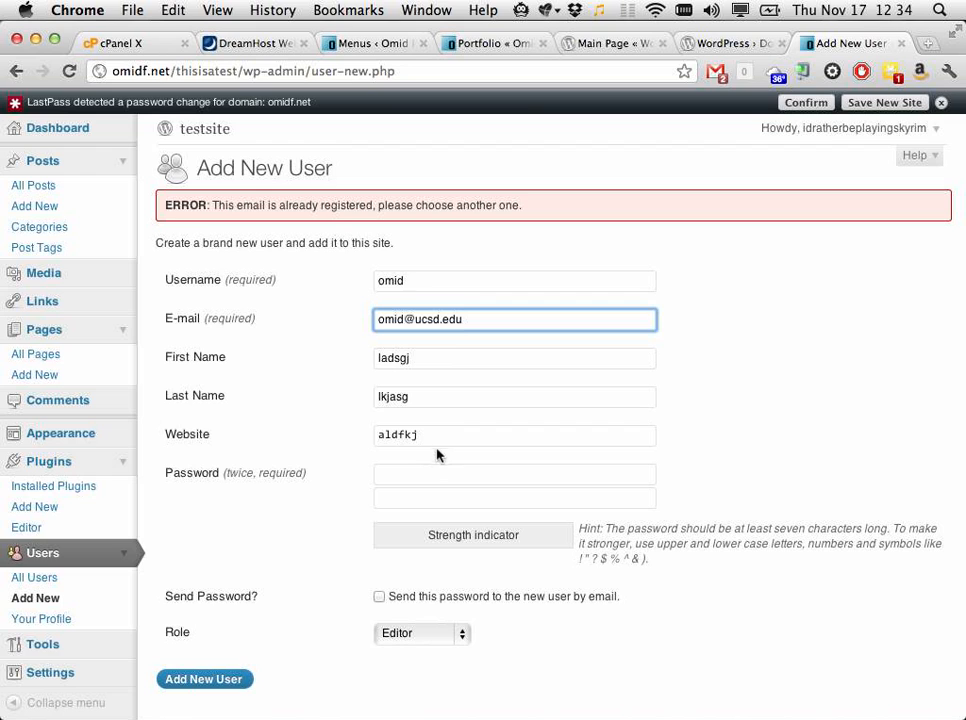
Step: Re-enter the new password in both fields and submit Add New User again
click(407, 474)
key(Tab)
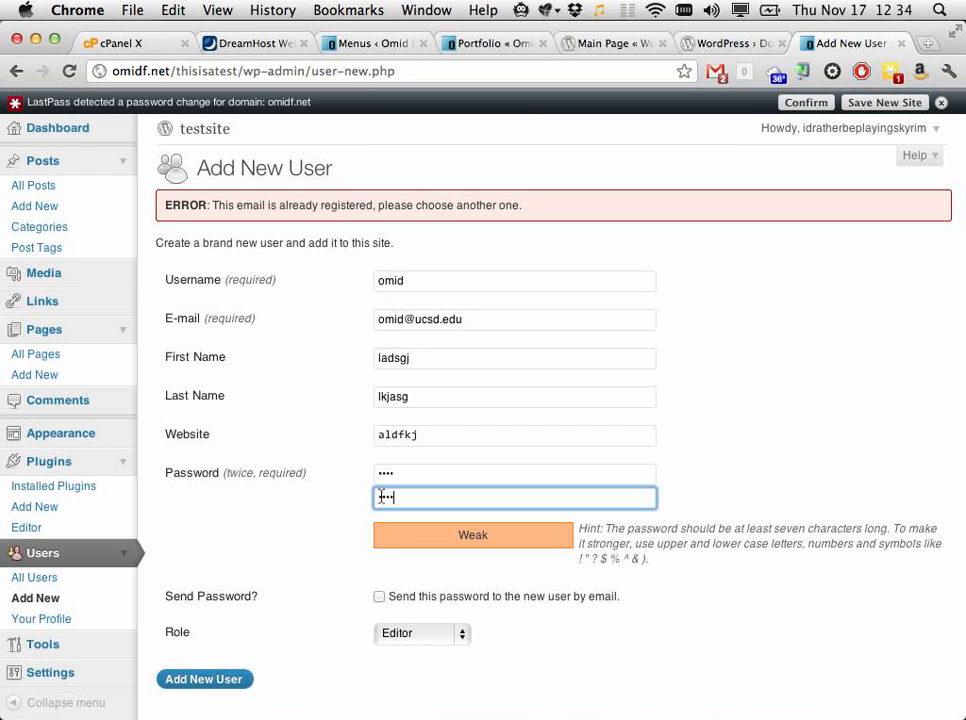
click(190, 681)
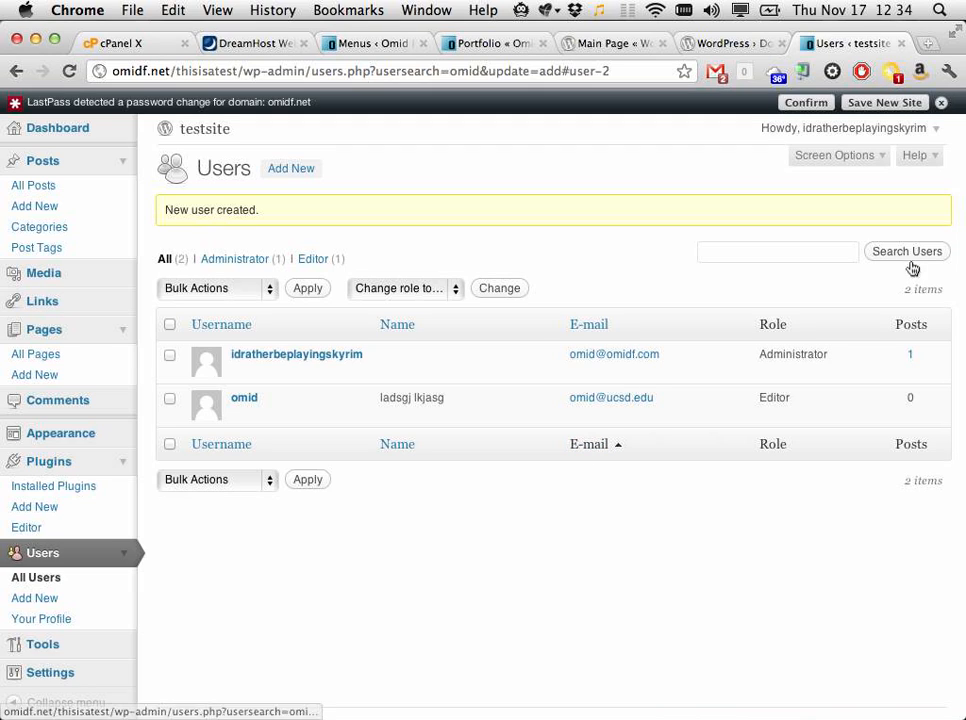
Step: Dismiss the password-change notice and log out of the administrator account
click(941, 103)
click(934, 109)
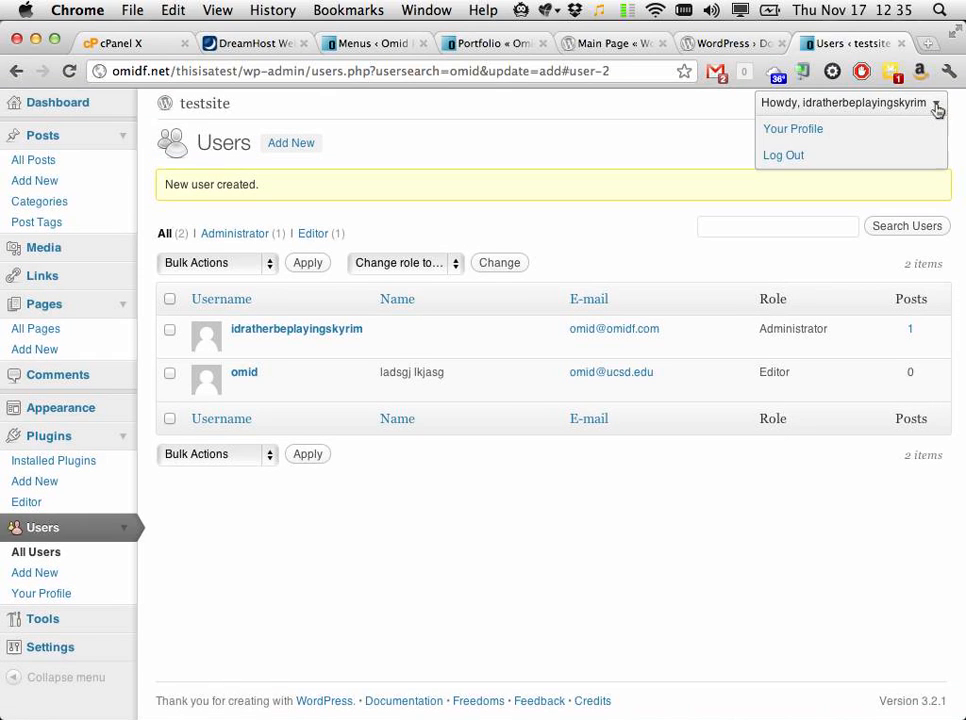
click(880, 157)
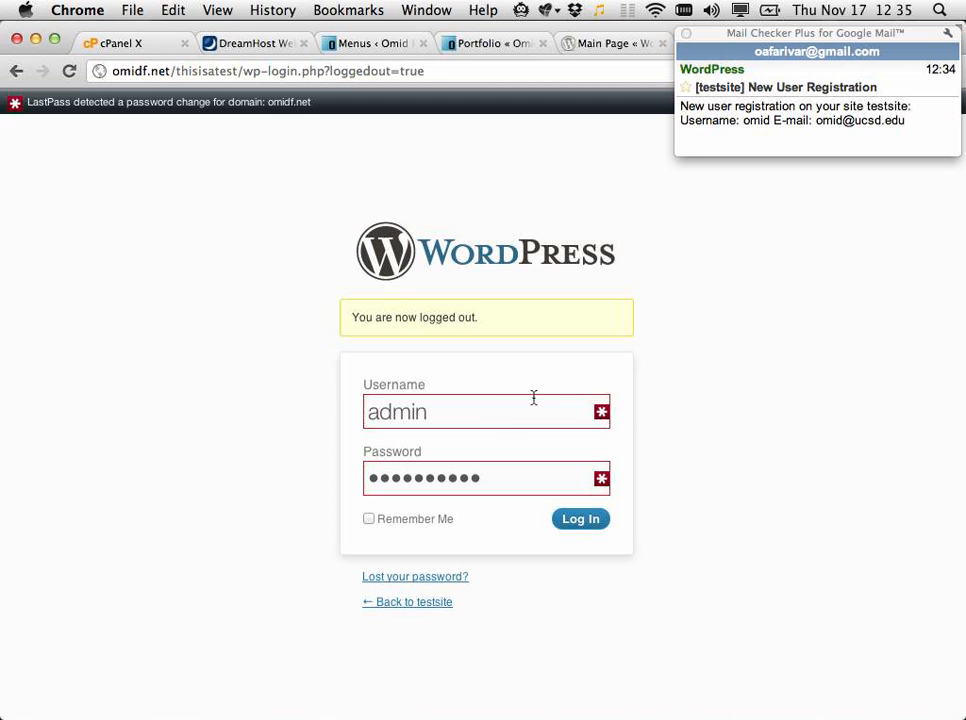
Step: Log in with the new Editor user's username and password
double_click(493, 425)
text(omid)
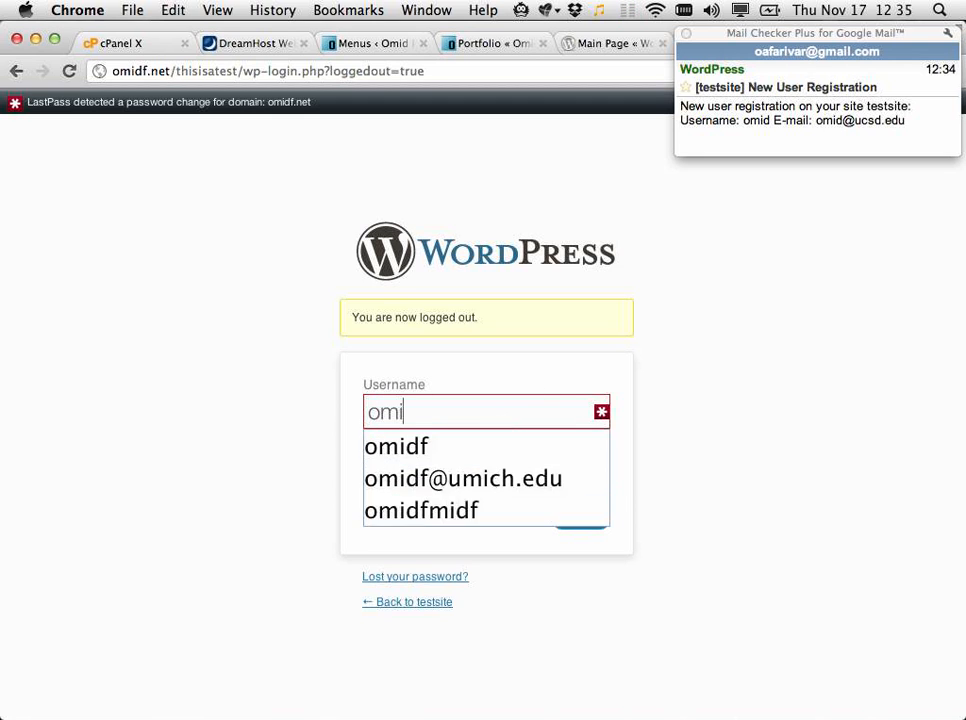
key(Tab)
text(****)
key(Return)
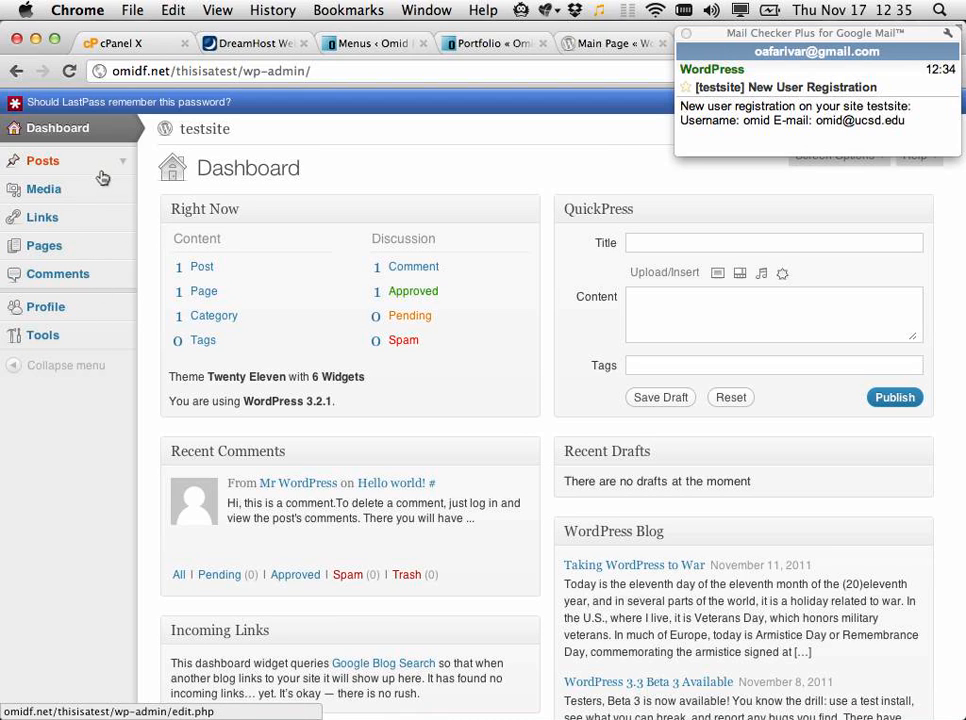
Step: Expand and collapse the Posts, Pages, Links and Media menus, then close the LastPass bar
click(122, 165)
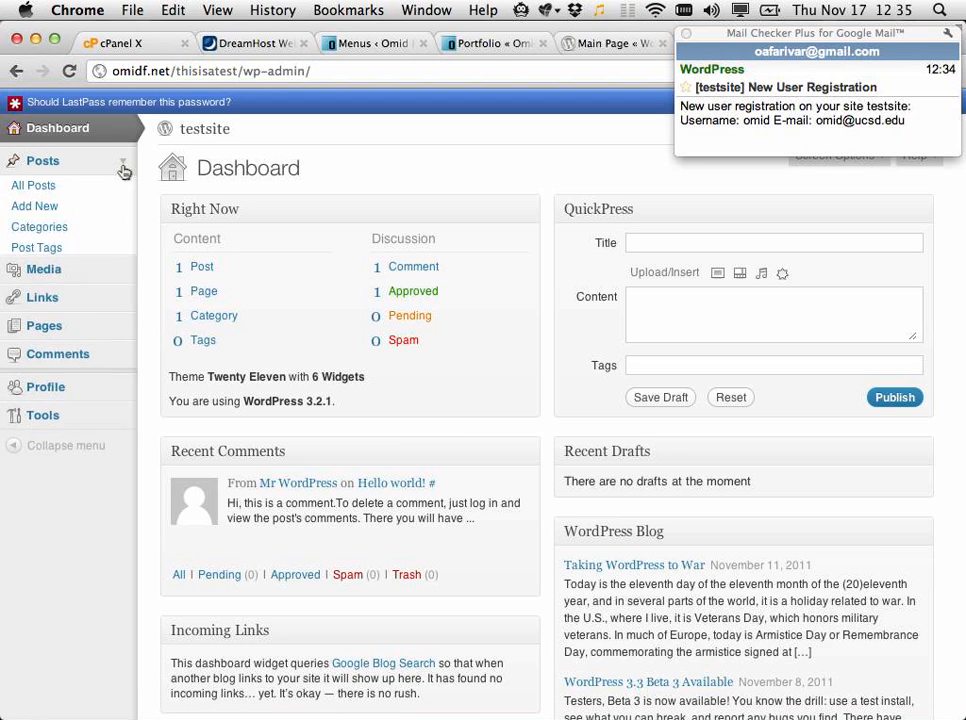
click(122, 168)
click(123, 249)
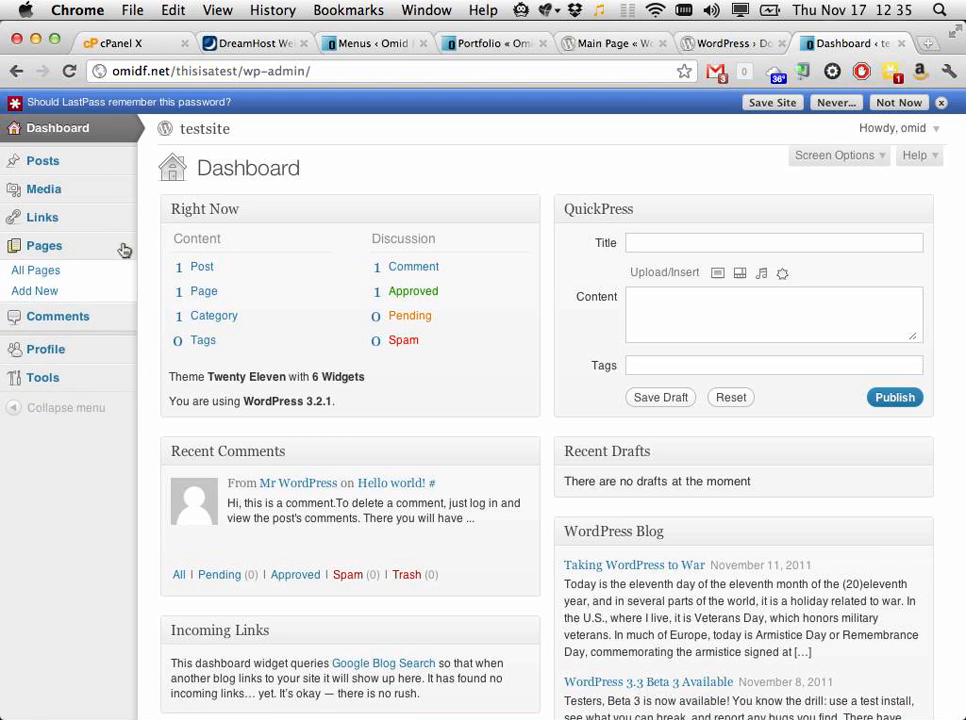
click(123, 249)
click(123, 225)
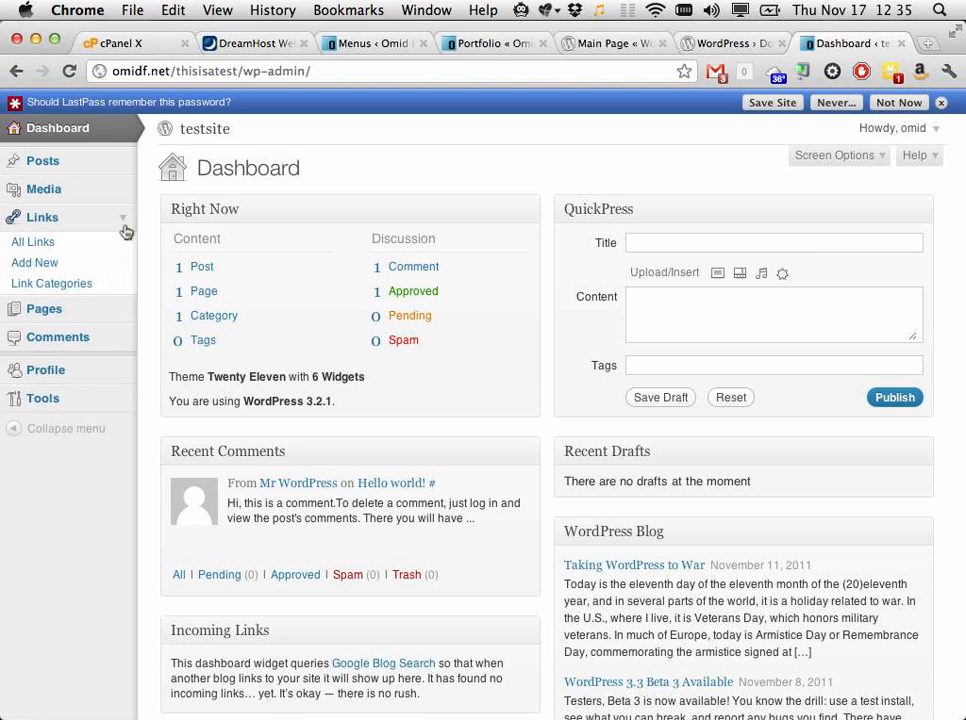
click(123, 227)
click(124, 192)
click(124, 193)
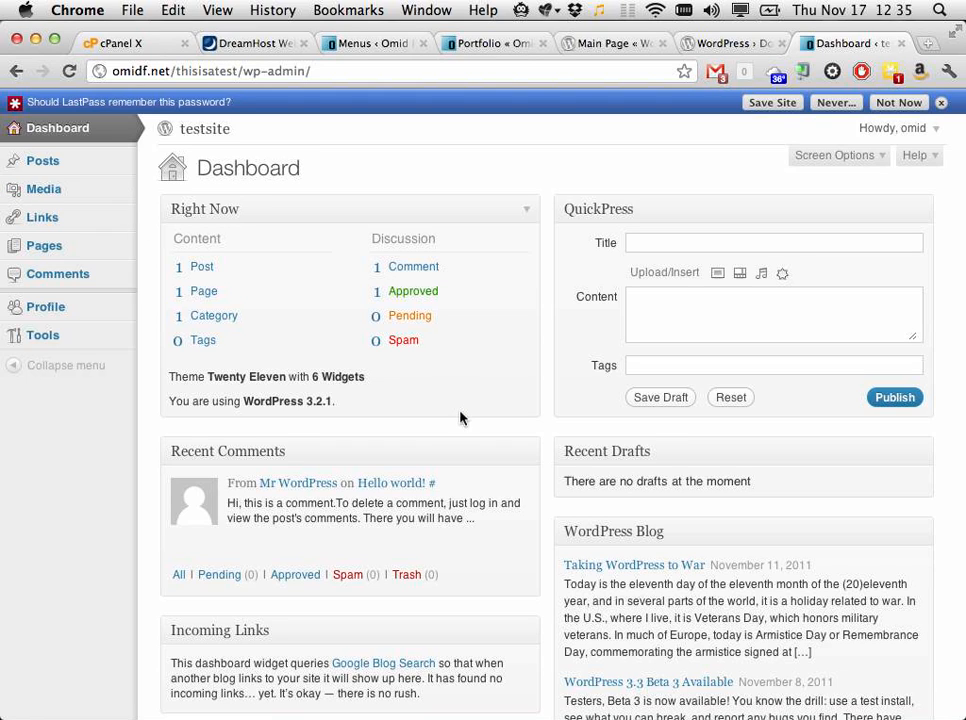
click(941, 102)
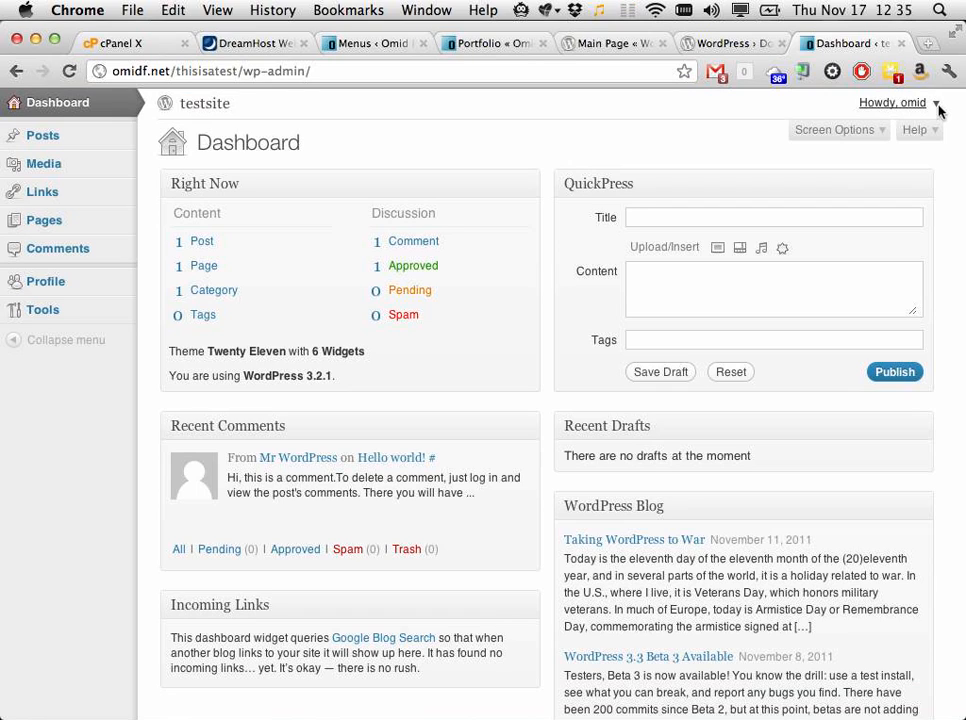
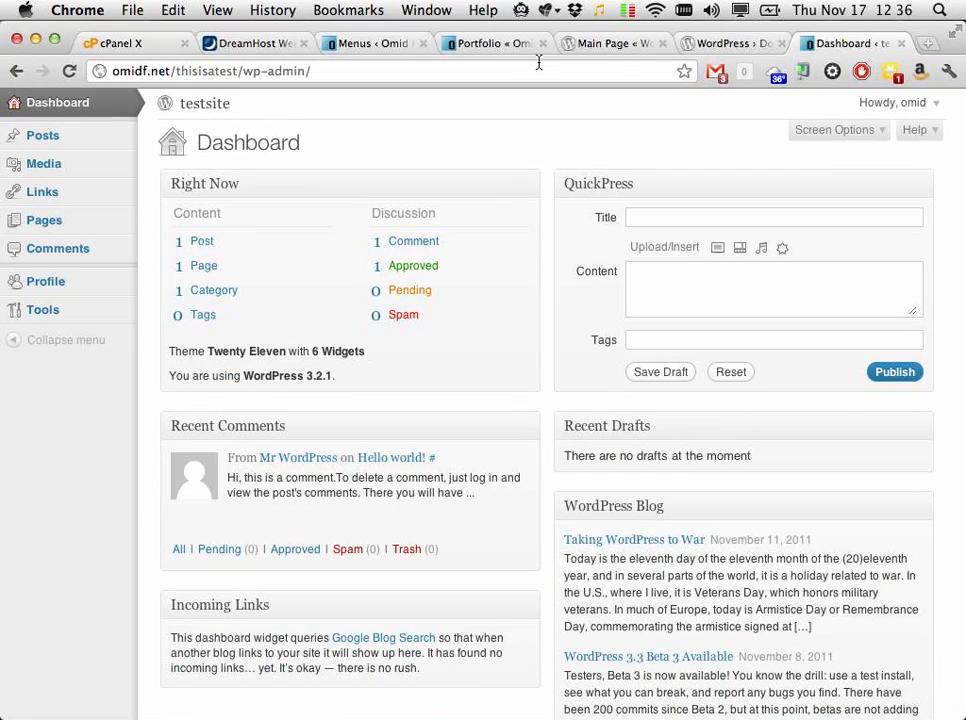
Step: Load omidf.net/thisisatest in a new tab to view the testsite's front page
click(400, 42)
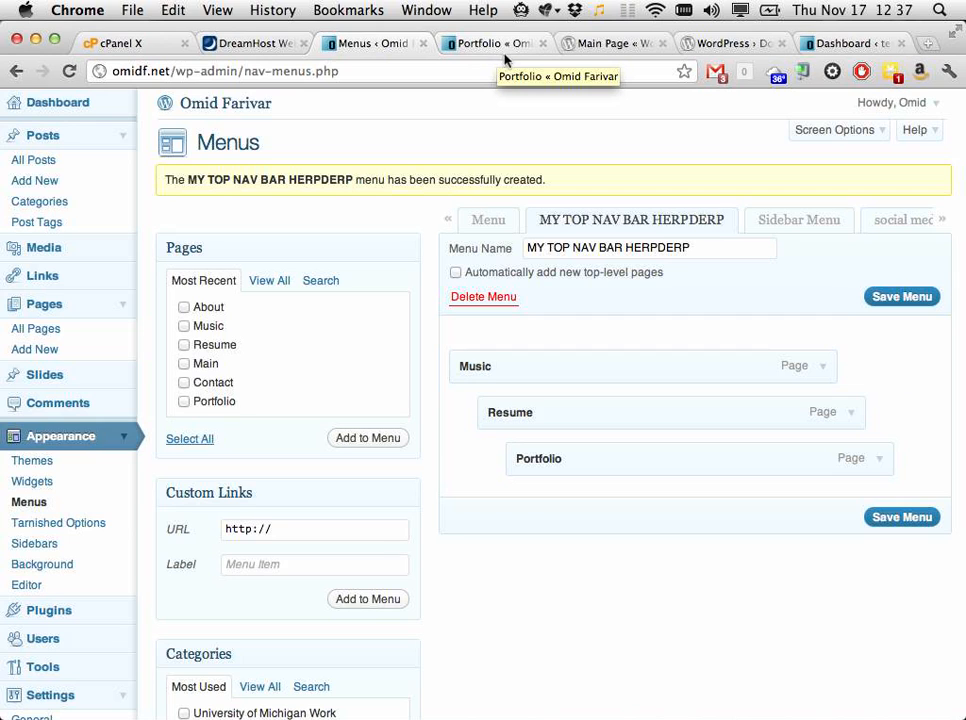
click(850, 43)
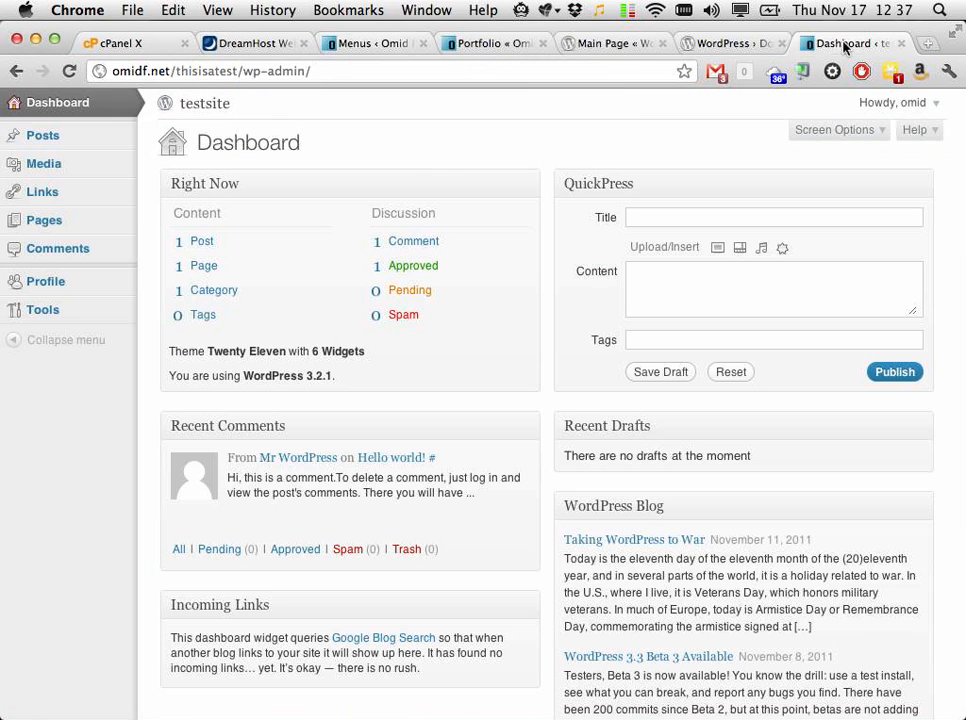
key(super+t)
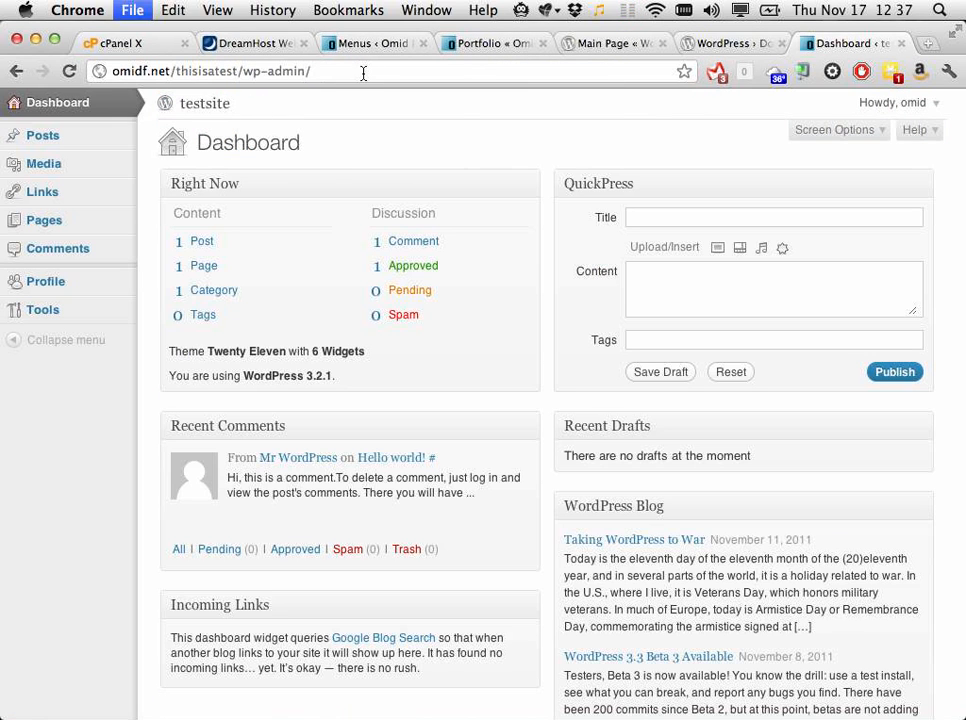
text(omidf.net/test)
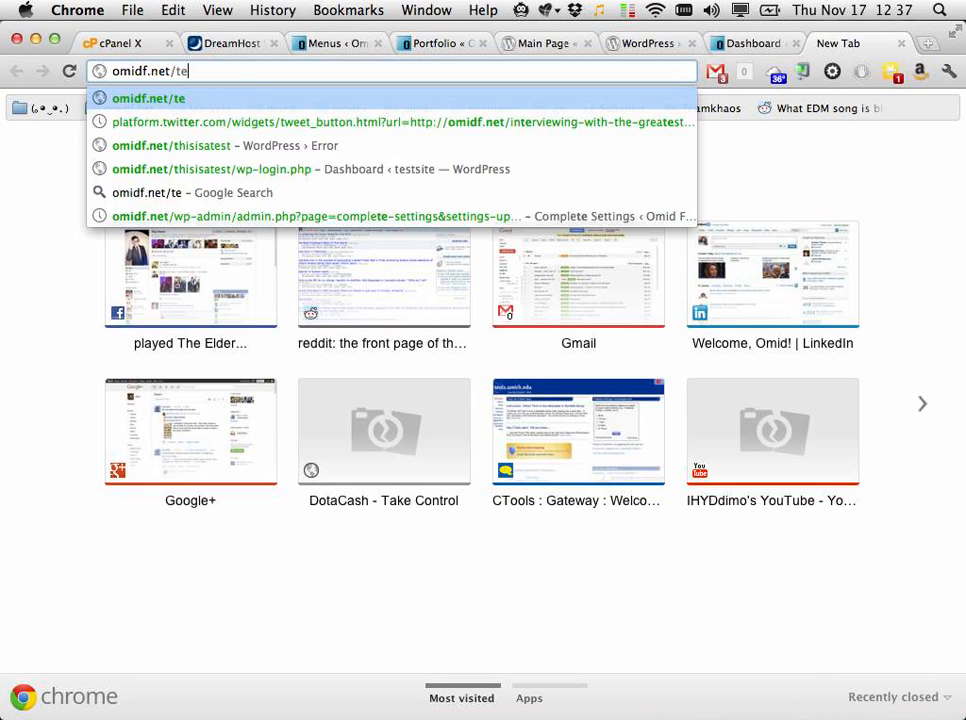
key(BackSpace)
key(BackSpace)
key(BackSpace)
key(BackSpace)
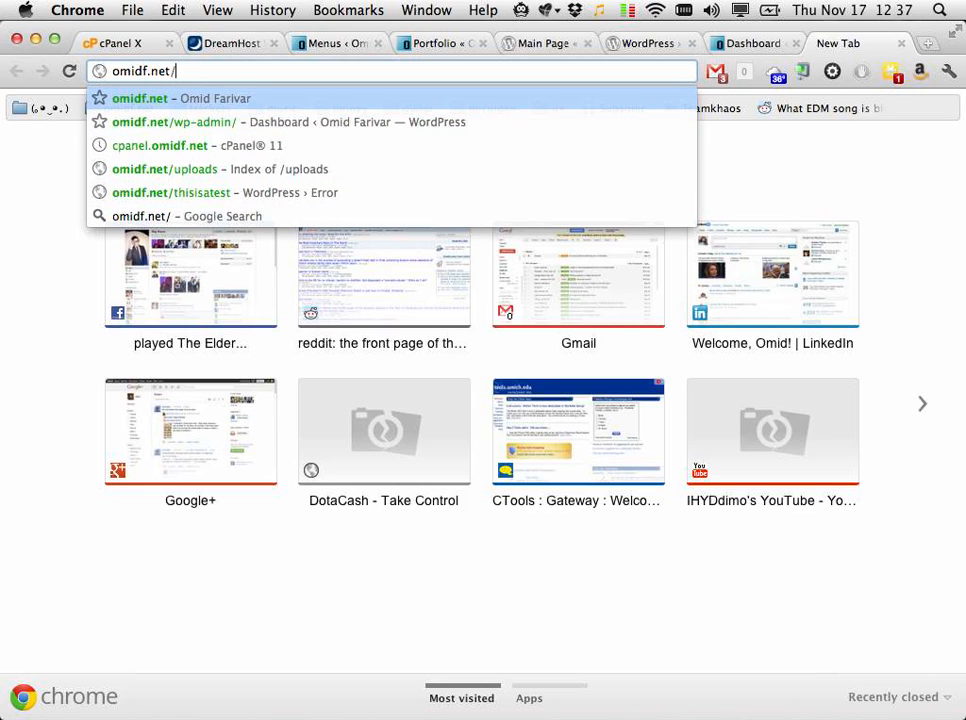
key(Down)
key(Down)
key(Down)
key(Down)
key(Return)
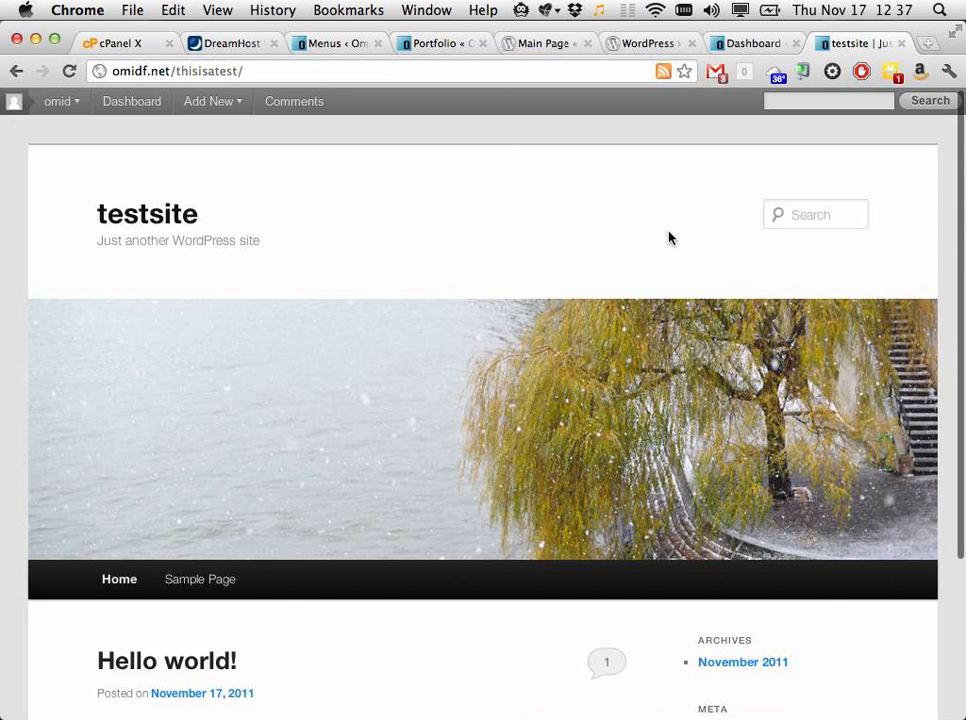
Step: Post the comment 'Thanks, Mr WOrdpress!!!!!!!!!!!!!!' on the Hello world! post
scroll(665, 233, down, 5)
scroll(670, 237, down, 1)
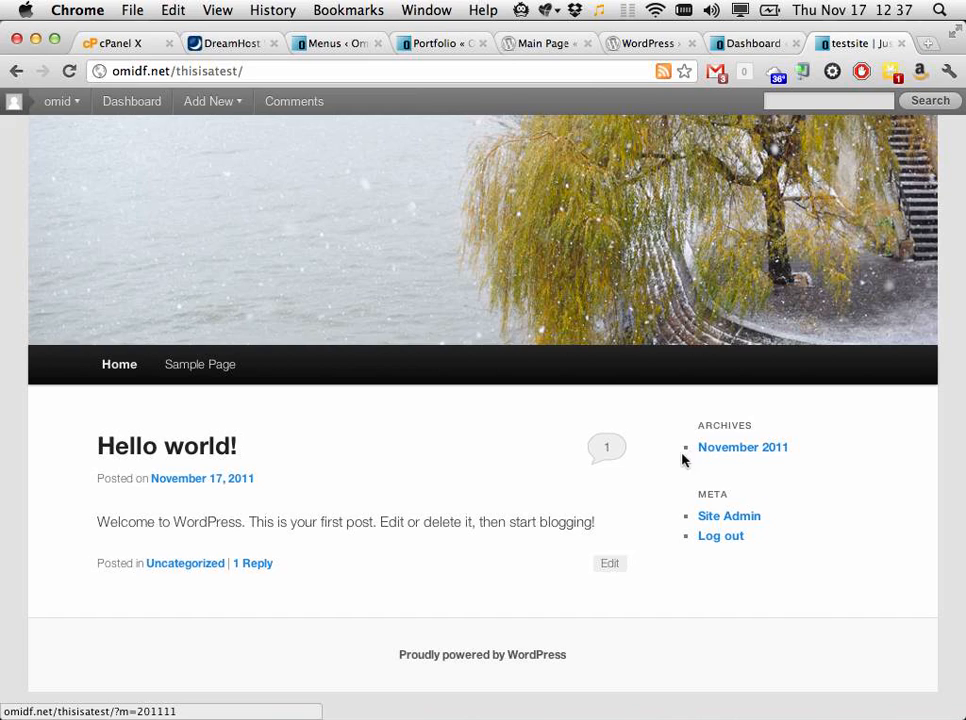
click(601, 459)
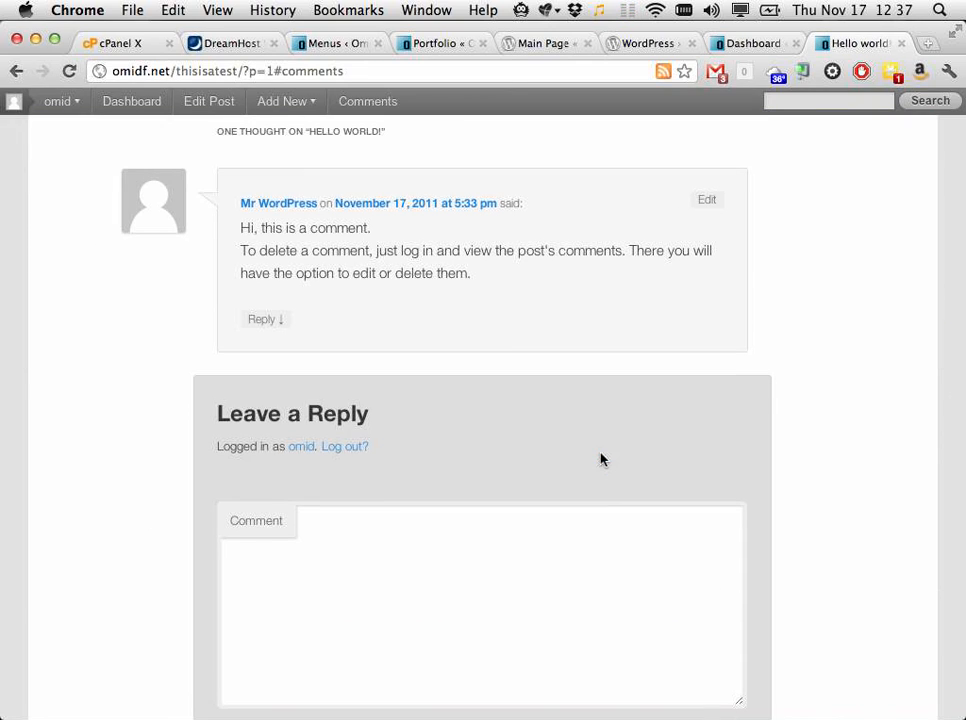
click(440, 584)
text(Th)
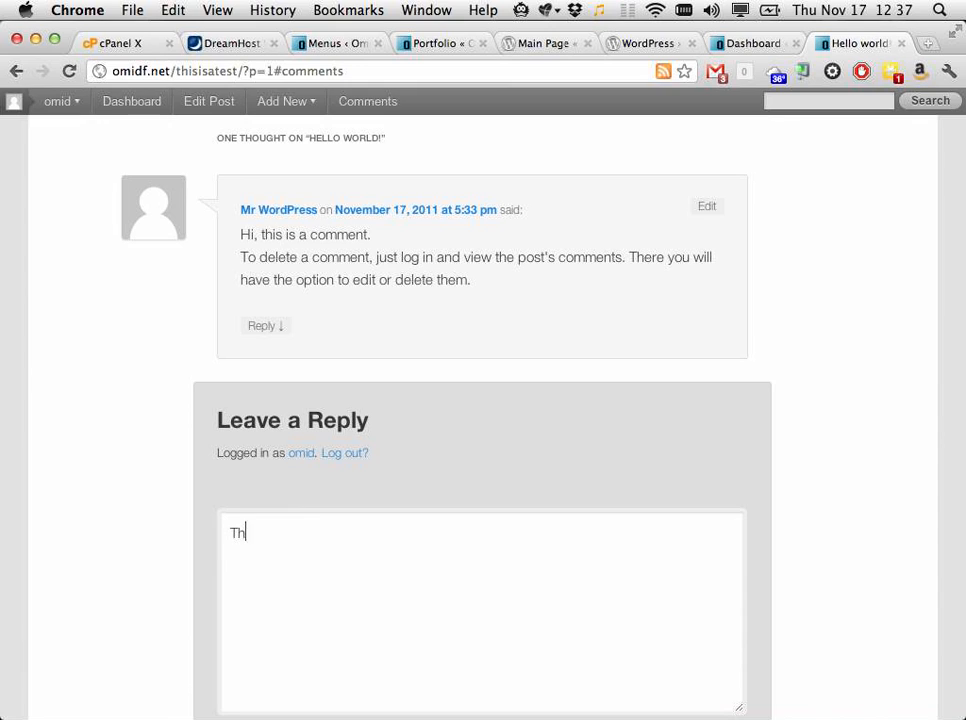
text(anks, Mr WOrdpress!)
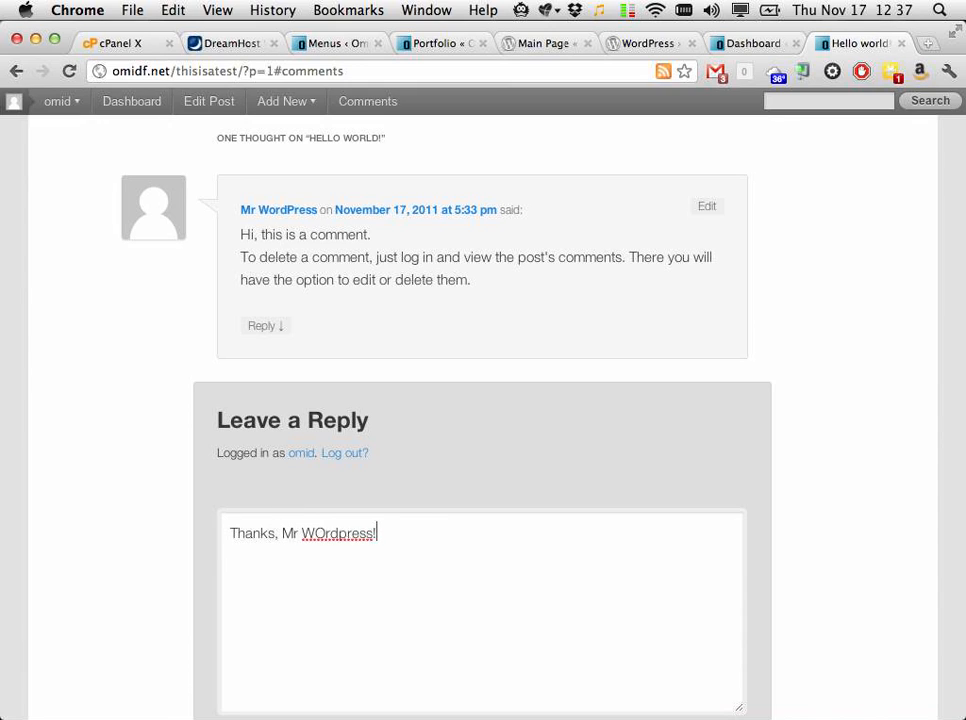
text(!!!!!!!!!!!!!)
scroll(668, 662, down, 3)
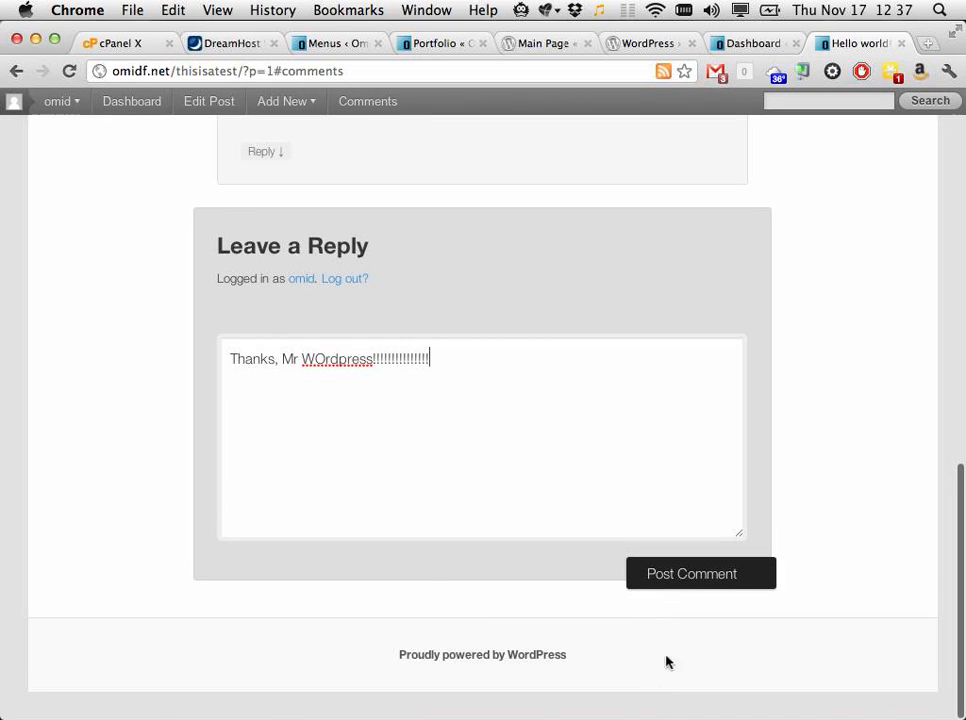
click(694, 571)
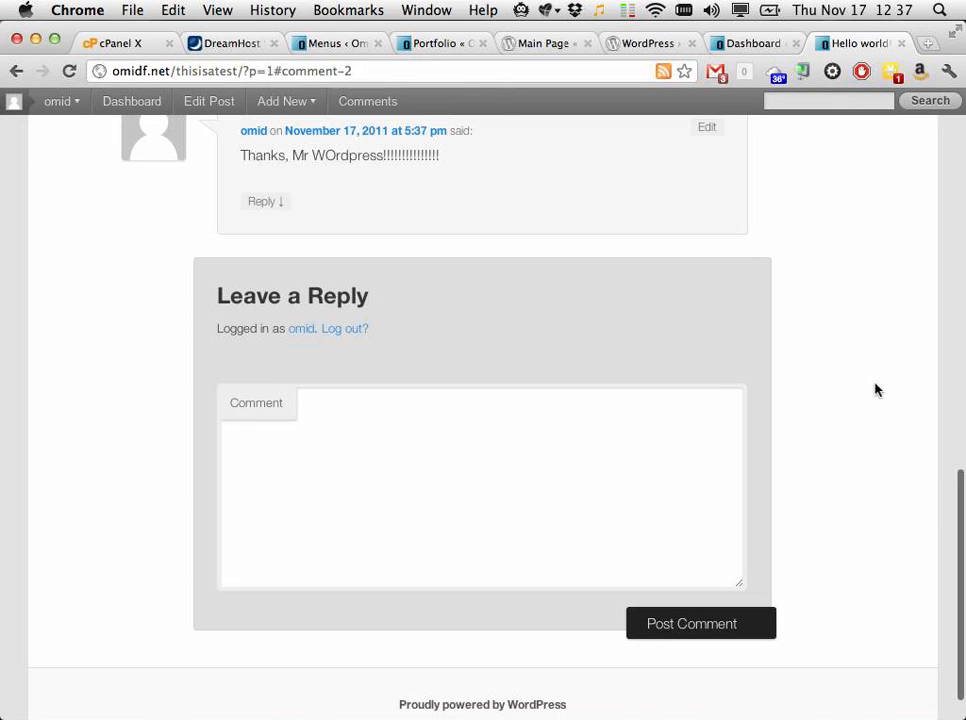
Step: Return to the testsite's home page
scroll(875, 390, up, 5)
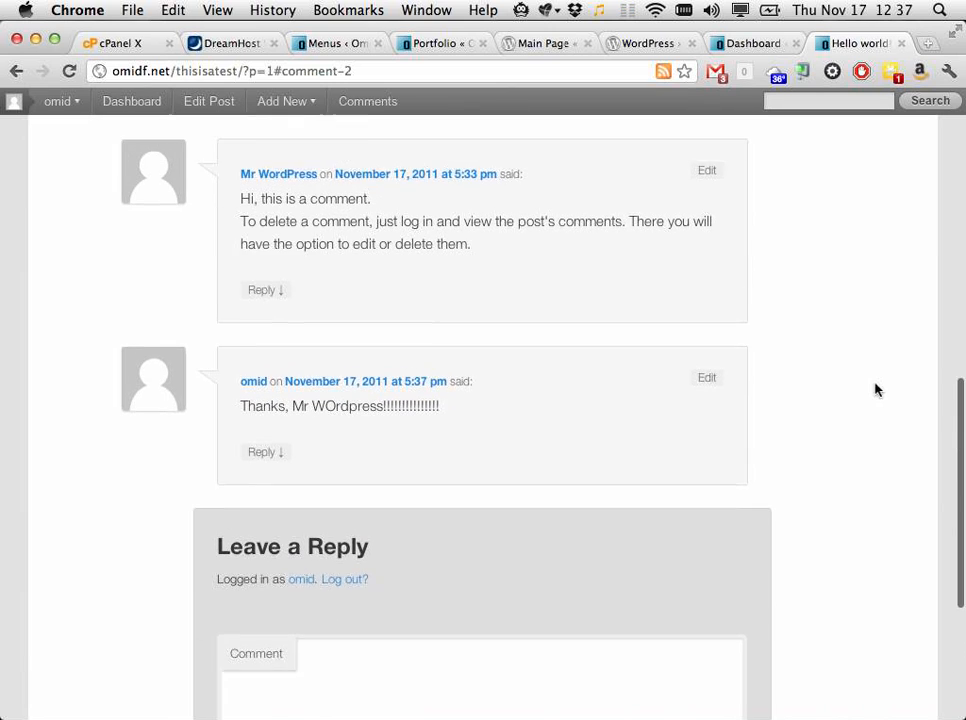
scroll(875, 390, up, 9)
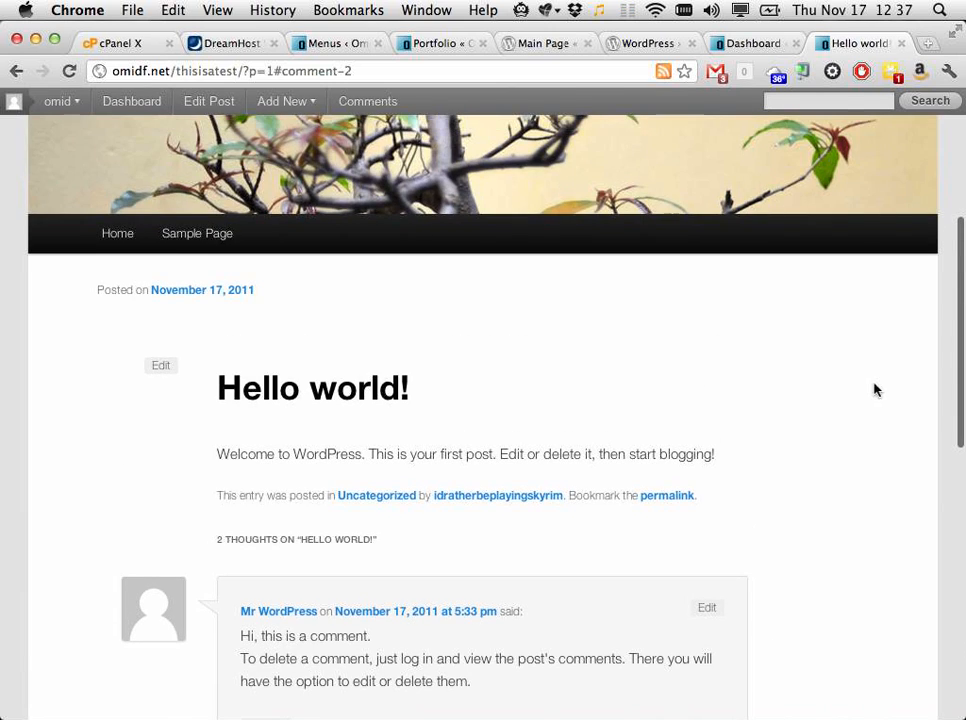
click(109, 232)
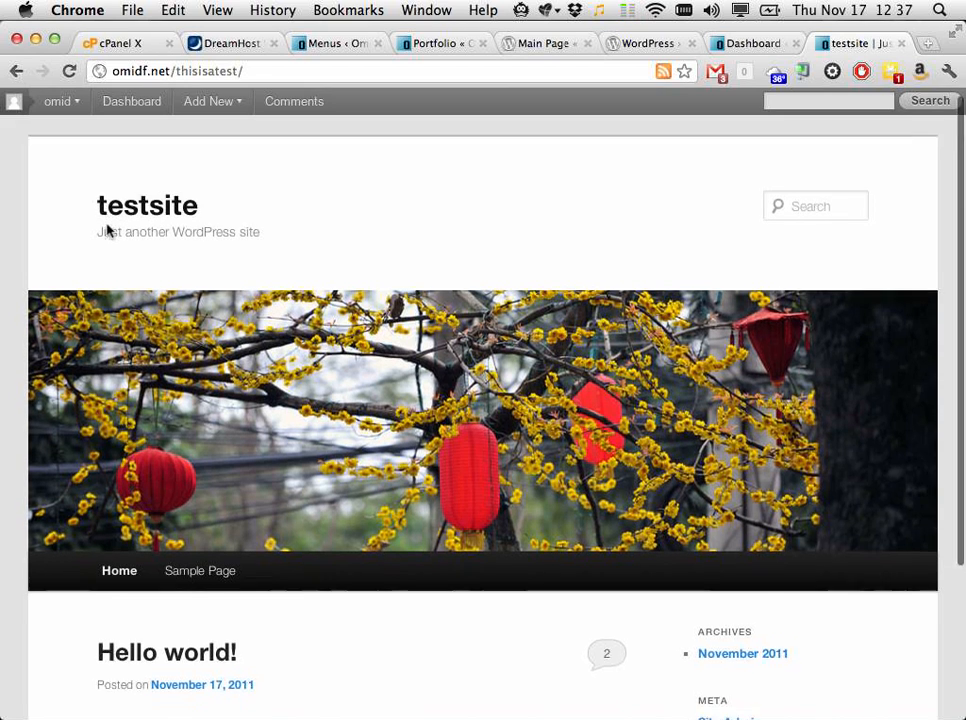
Step: Check the front page's 2-comment count, then close the front-page tab
scroll(107, 231, down, 2)
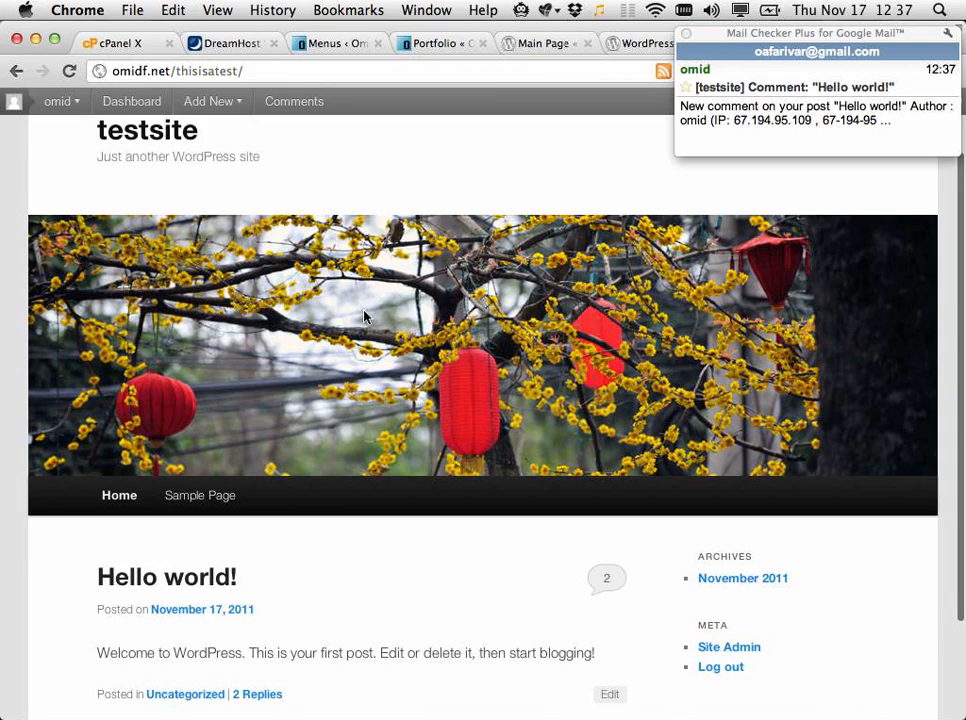
scroll(366, 317, down, 3)
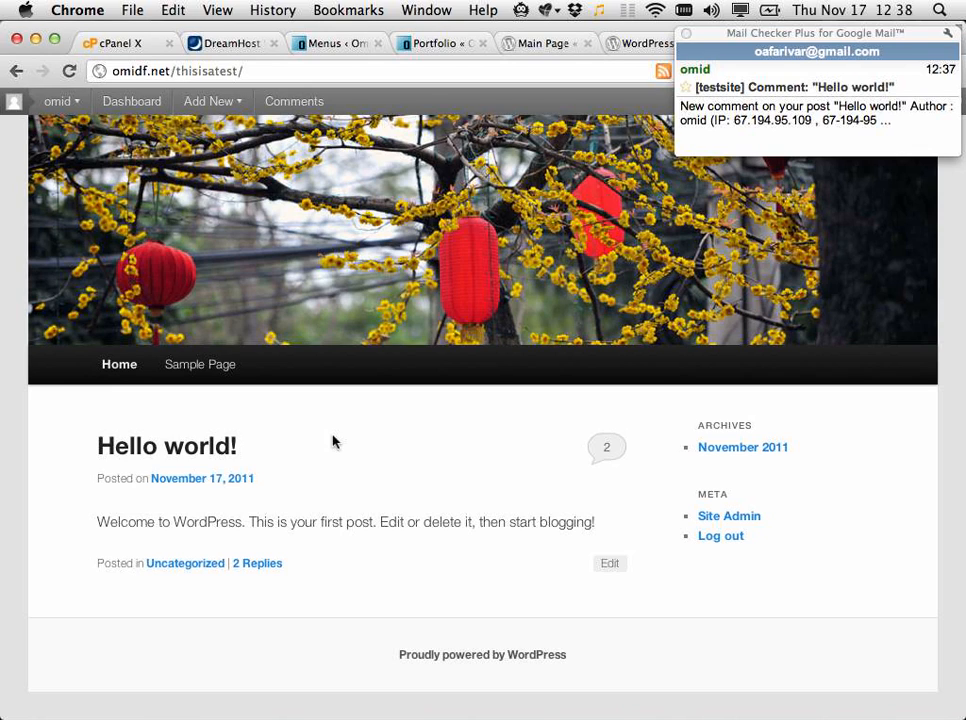
scroll(335, 442, up, 3)
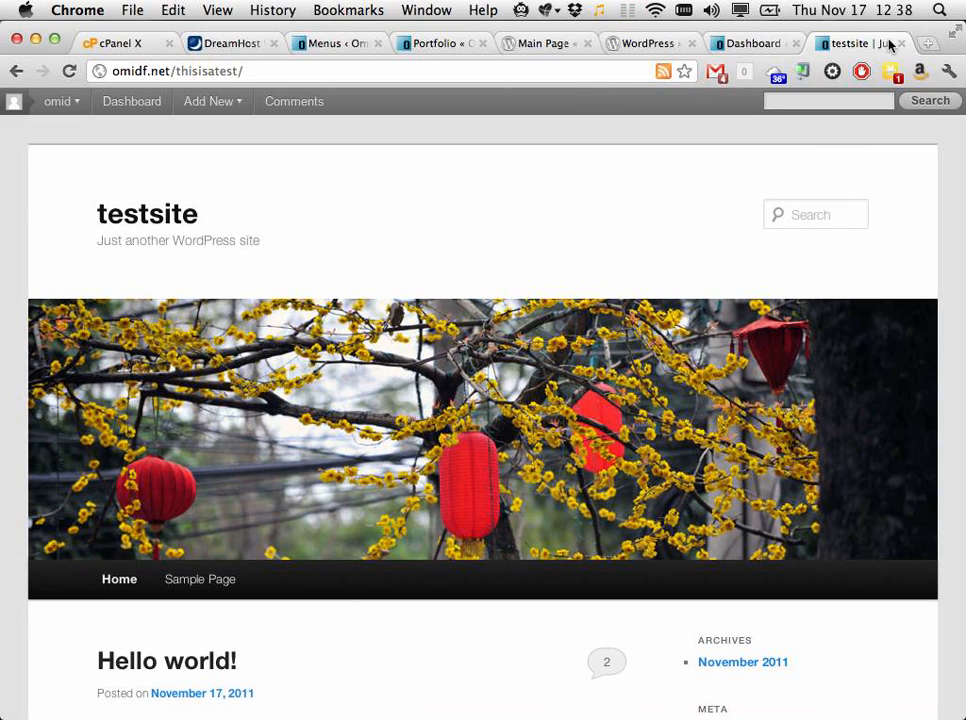
key(super+w)
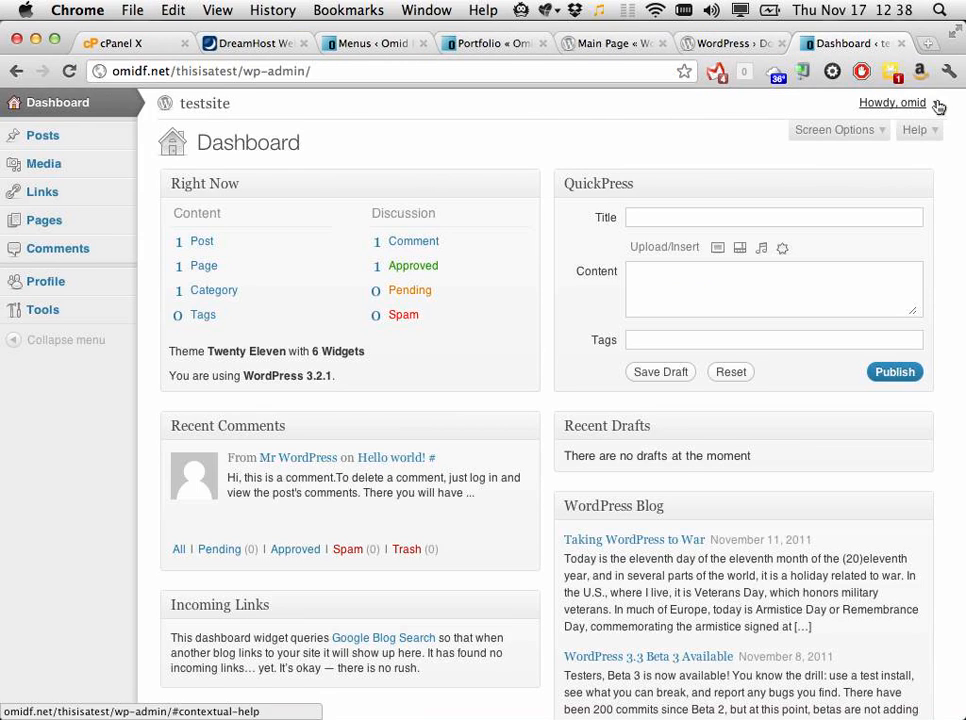
Step: Log out and log back in with the other administrator's username and password
mouse_move(912, 108)
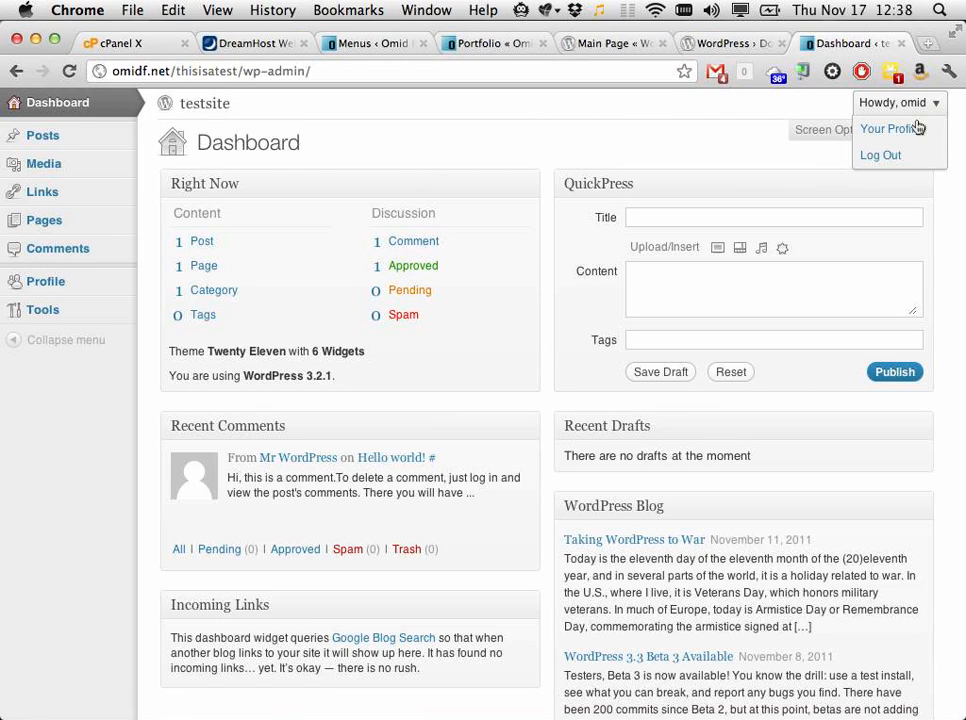
click(880, 157)
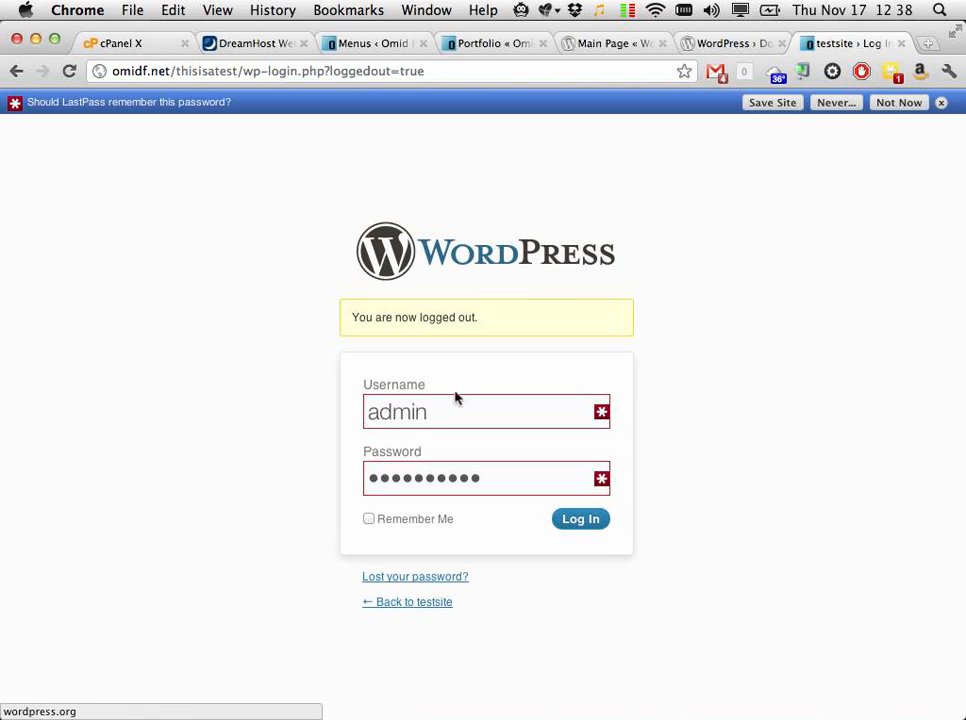
double_click(427, 425)
text(idra)
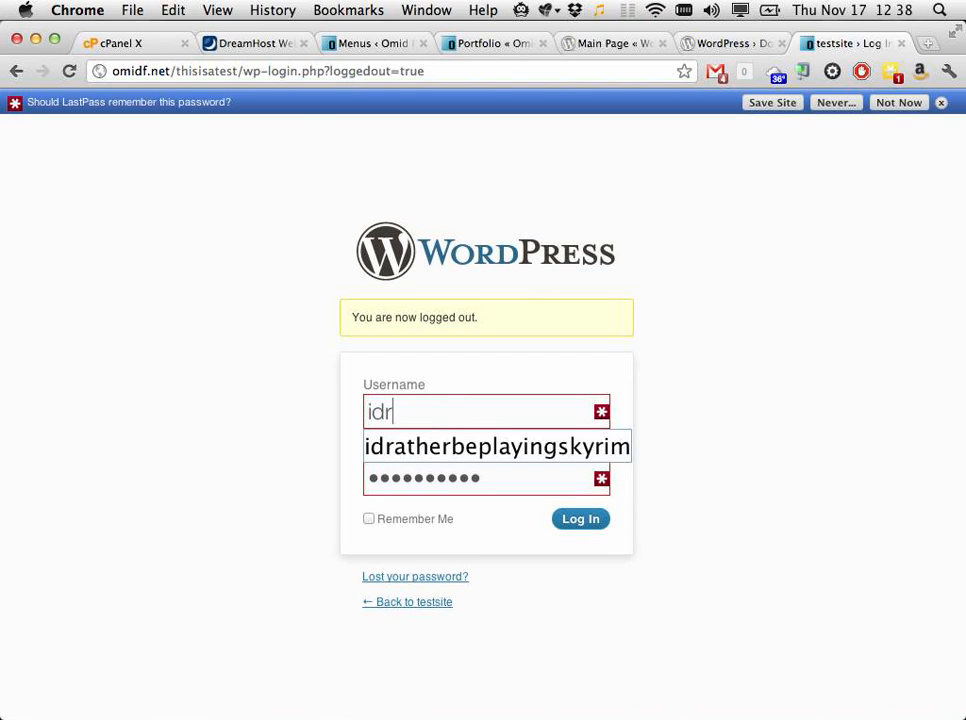
key(Down)
key(Tab)
text(******)
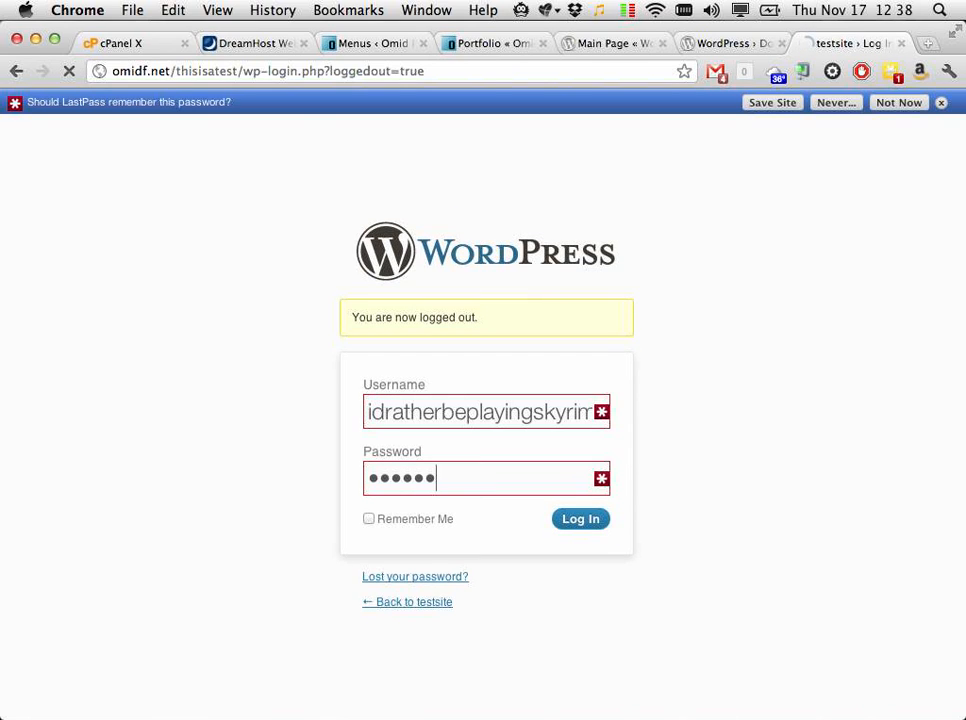
key(Return)
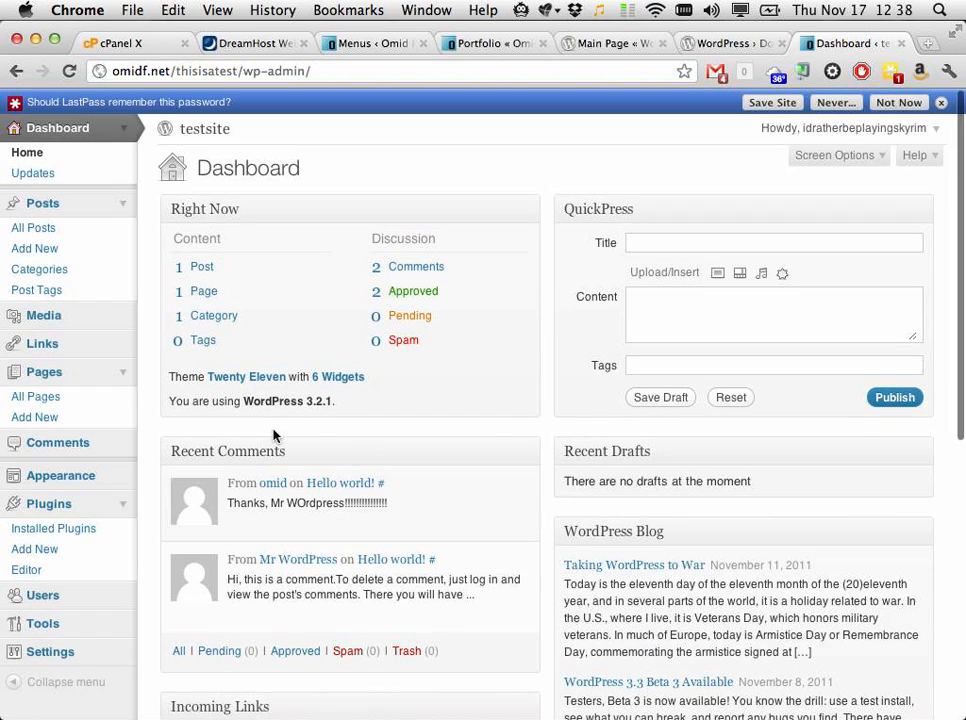
Step: Open the Appearance > Themes management page
scroll(274, 436, down, 3)
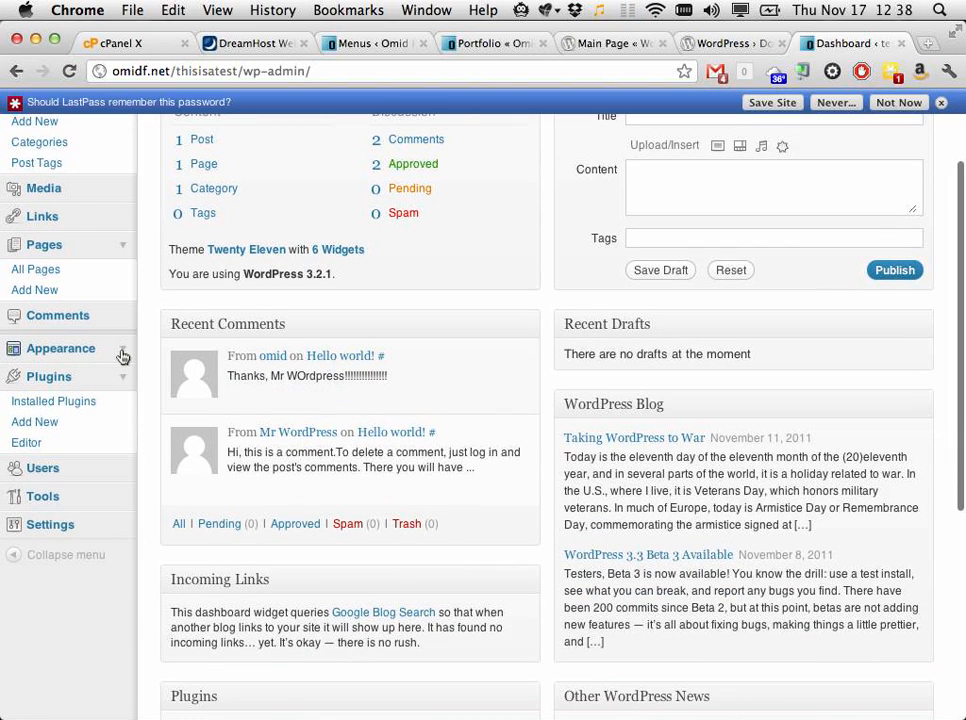
click(121, 351)
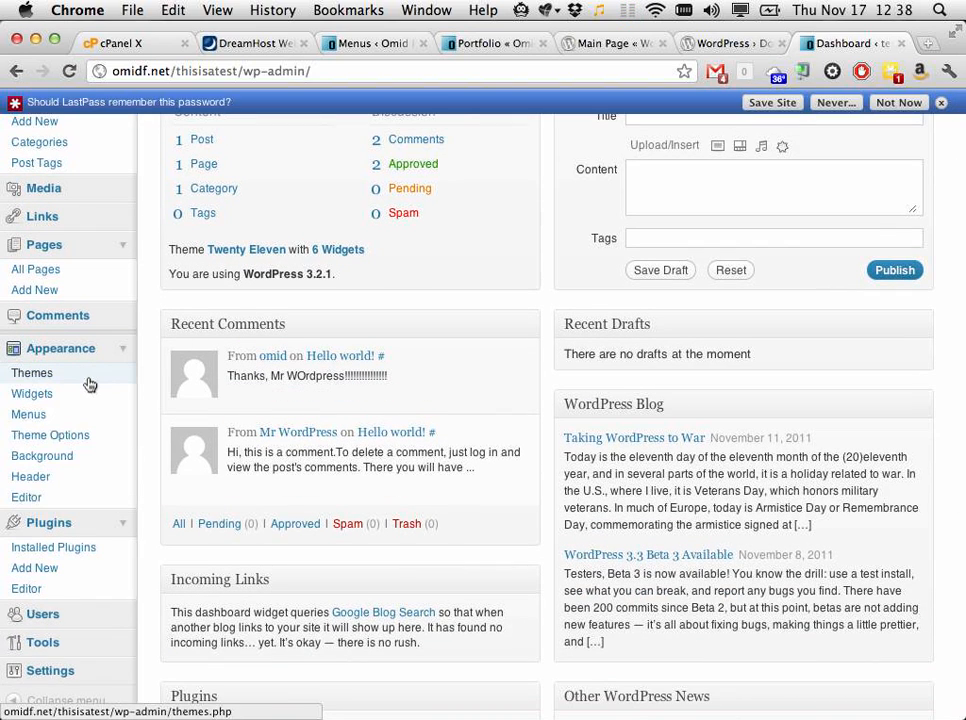
click(88, 377)
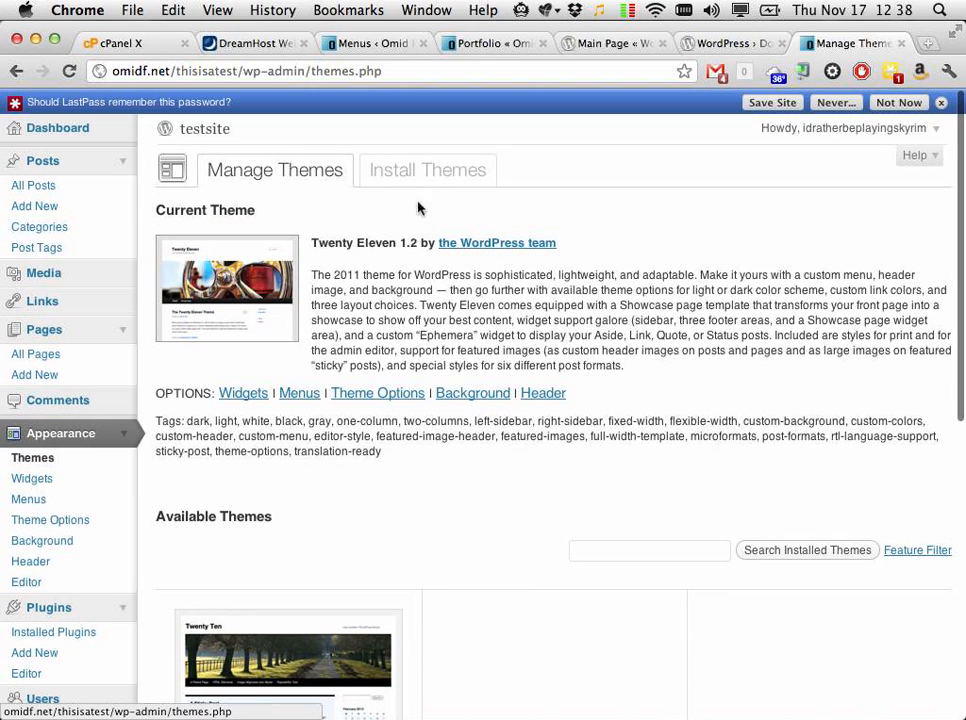
Step: Go to Install Themes and dismiss the LastPass save-password bar with Not Now
click(425, 176)
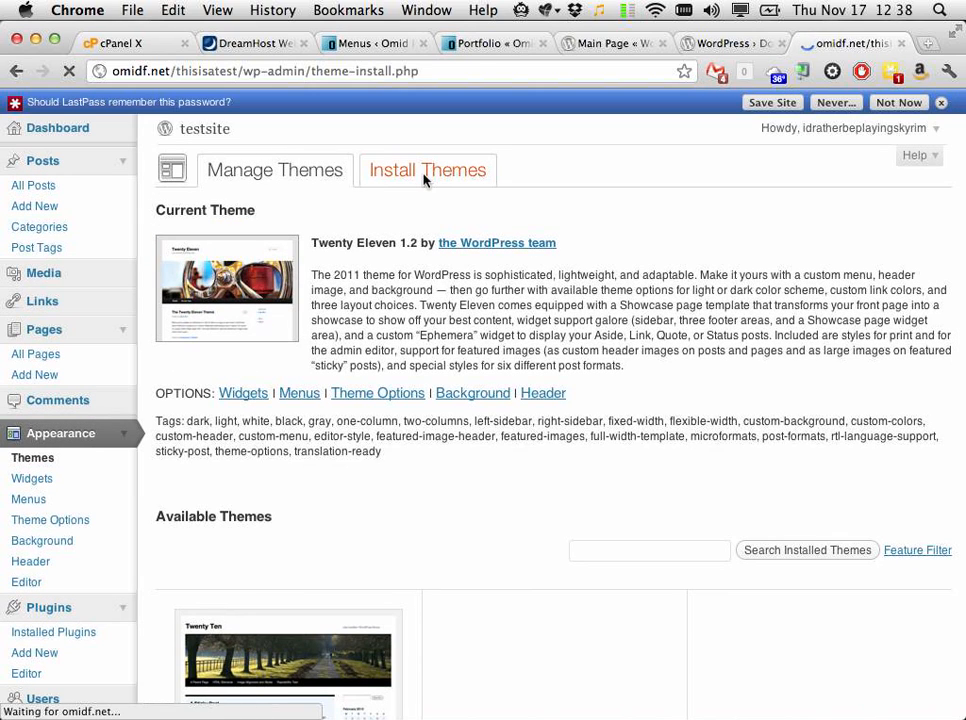
click(943, 102)
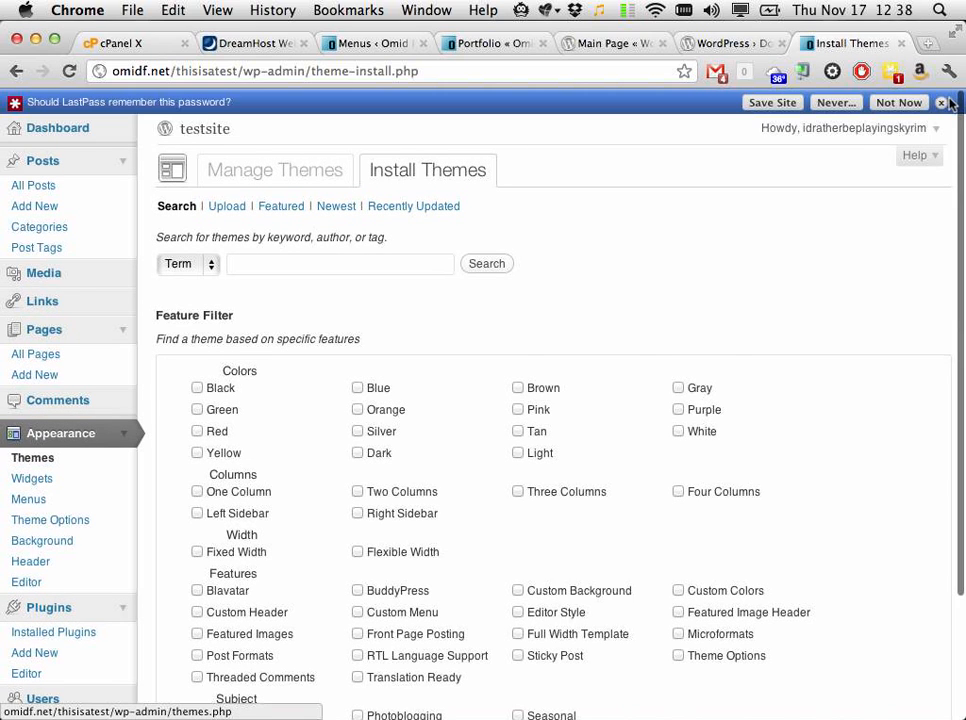
click(943, 102)
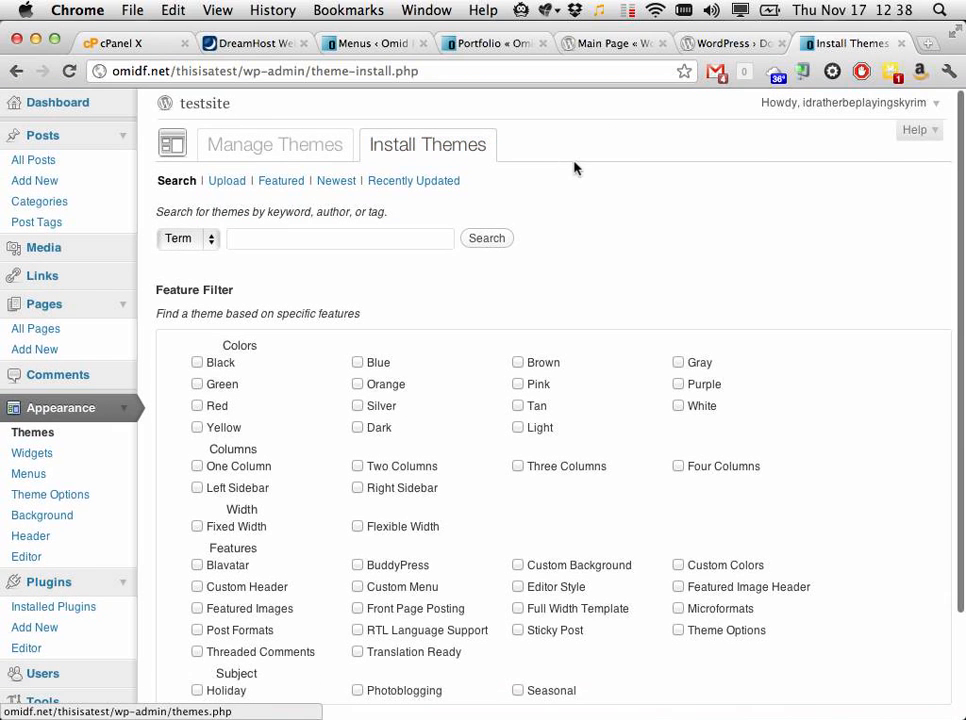
scroll(442, 487, down, 5)
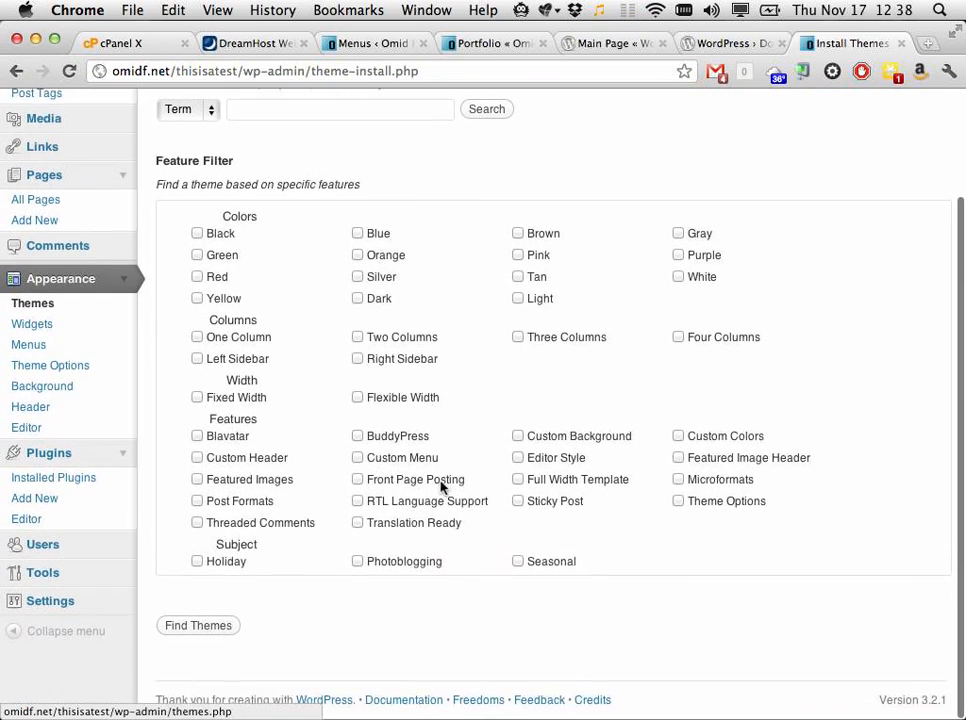
scroll(442, 487, up, 5)
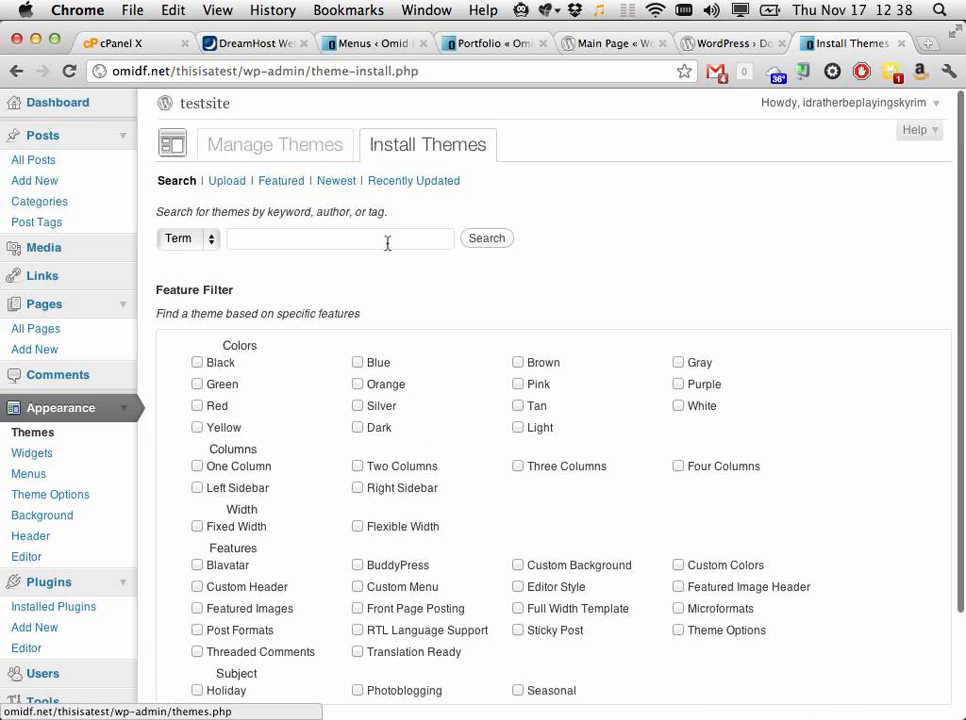
Step: Search the theme installer for 'portfolio' and browse the six results
click(388, 240)
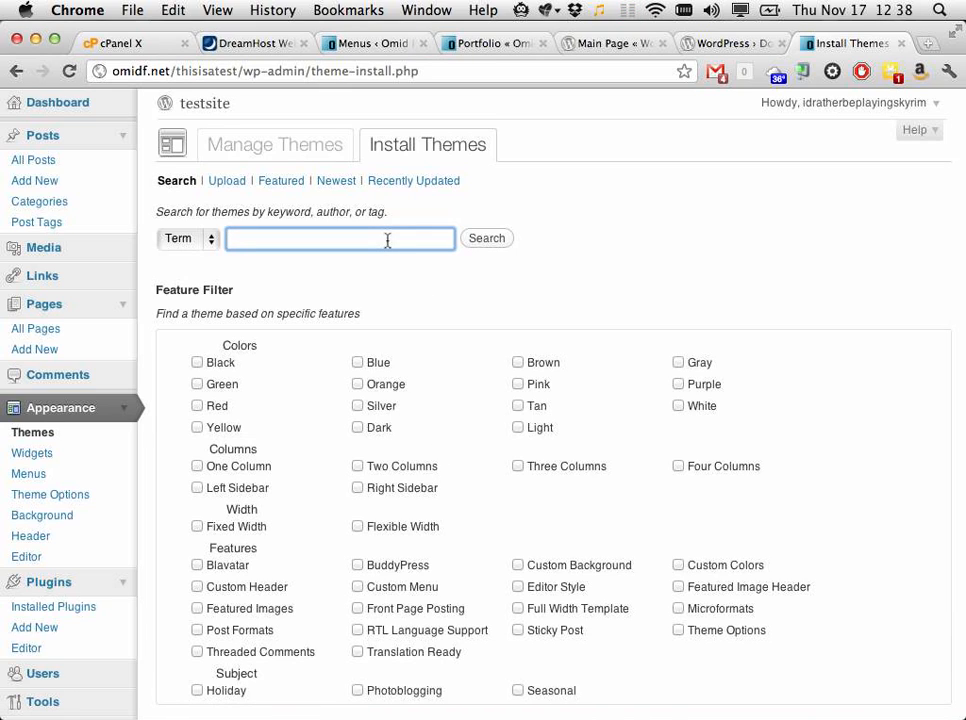
text(portfolio)
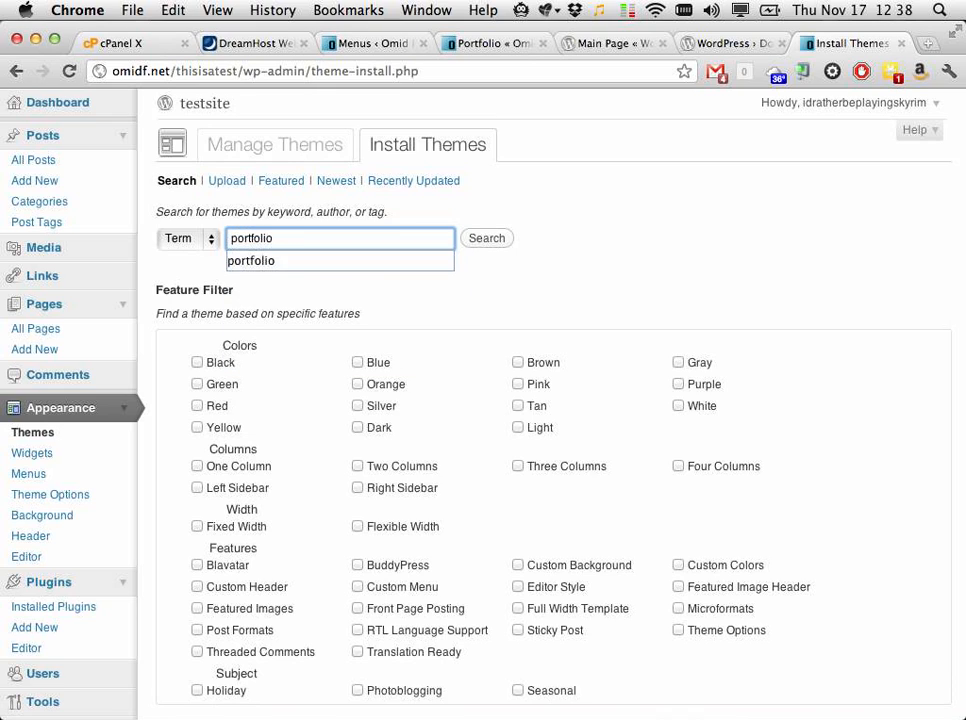
key(Return)
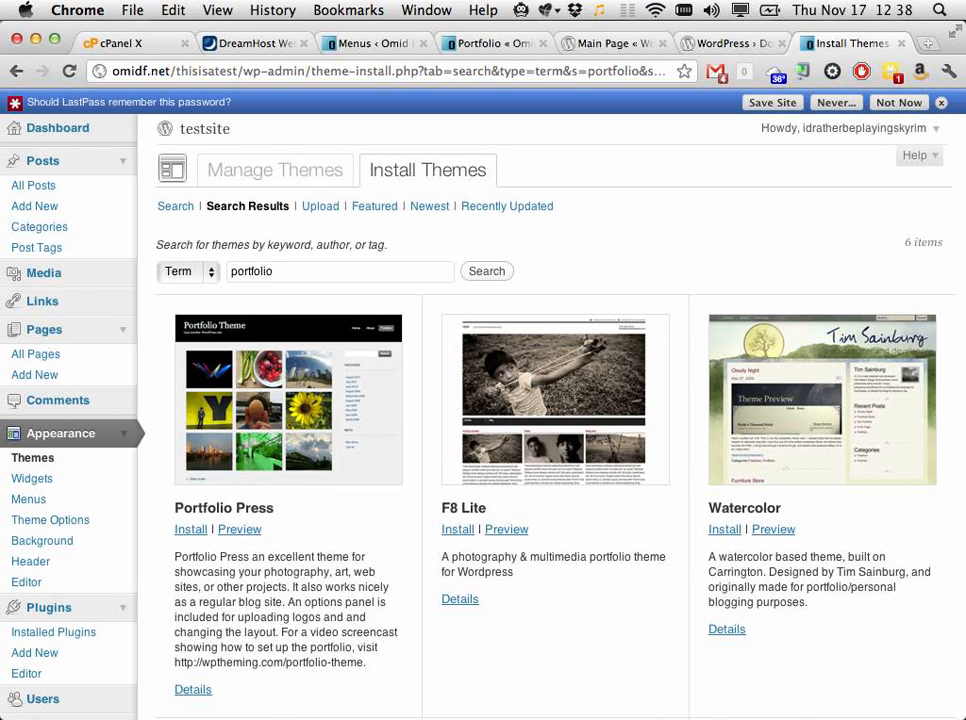
scroll(490, 342, down, 3)
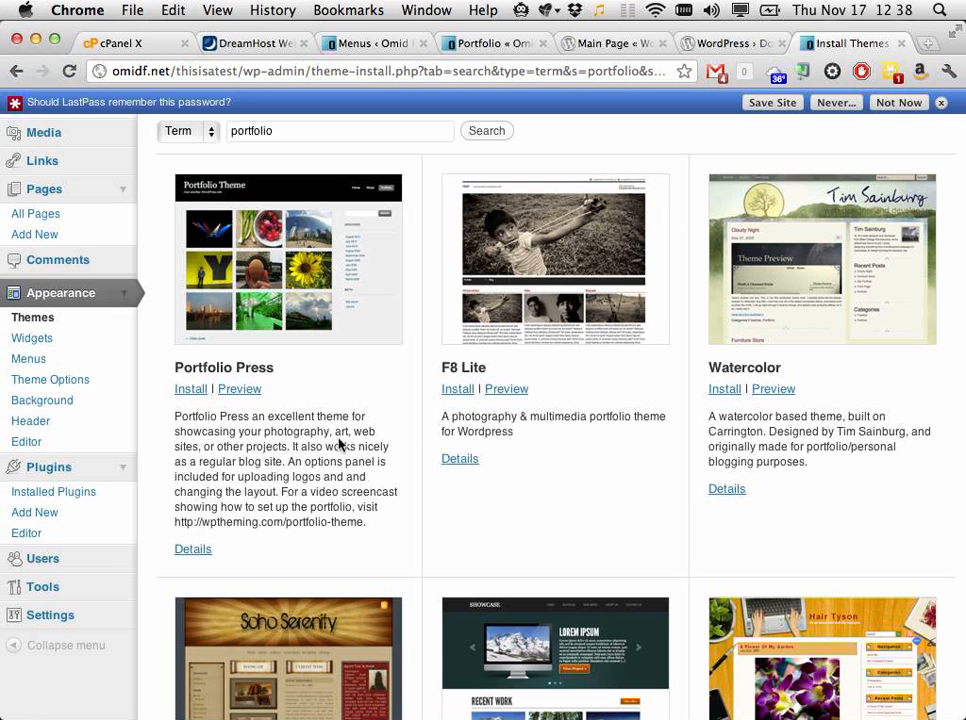
scroll(346, 490, down, 5)
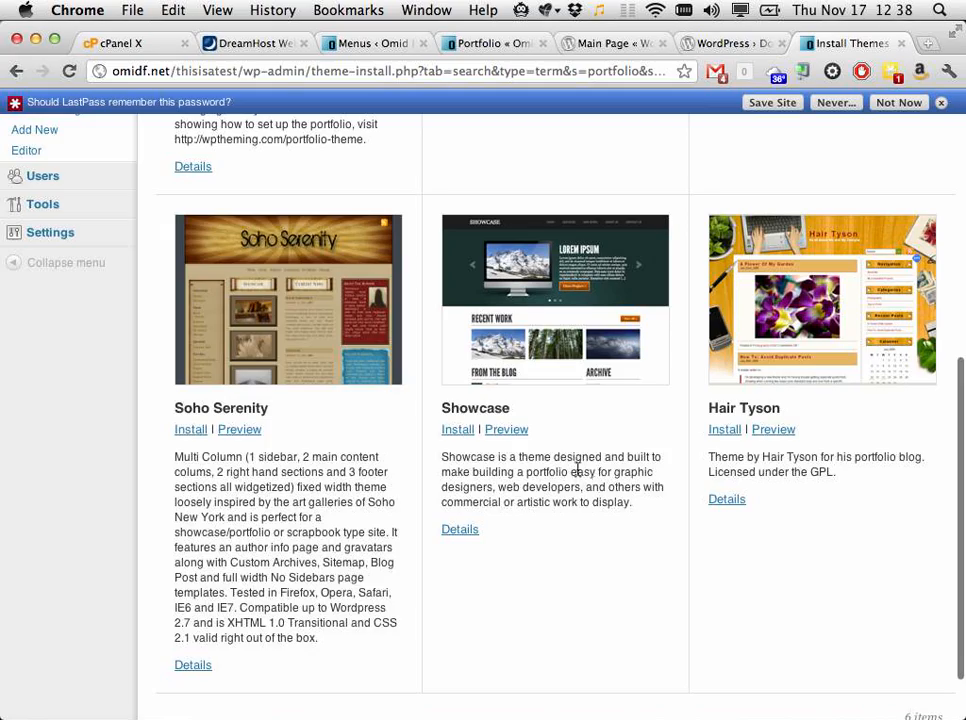
scroll(594, 492, down, 2)
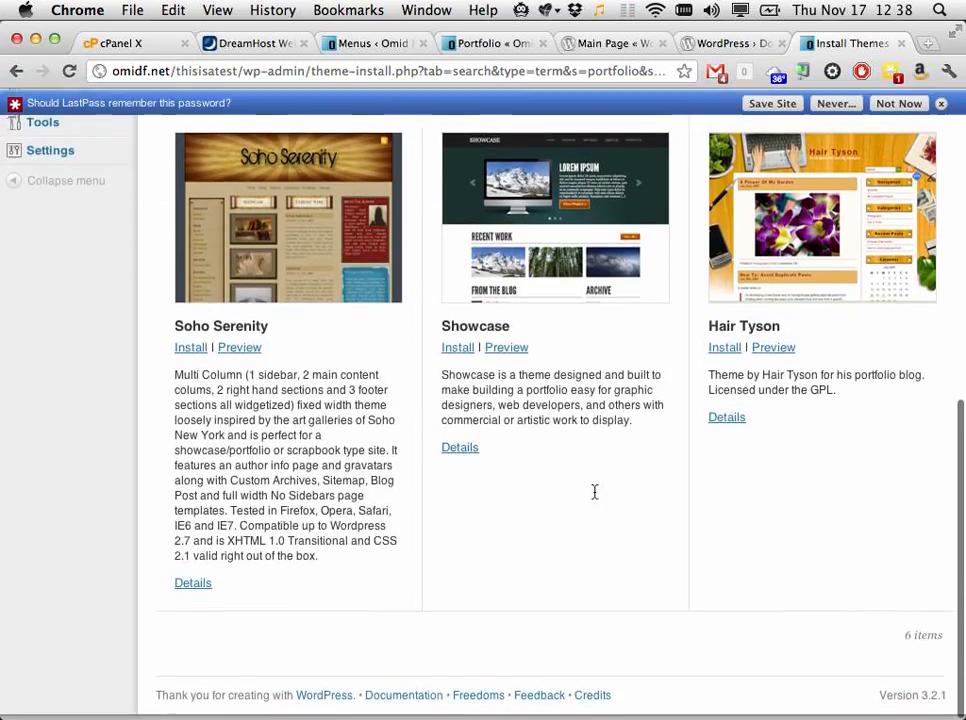
scroll(594, 492, up, 6)
scroll(594, 492, down, 6)
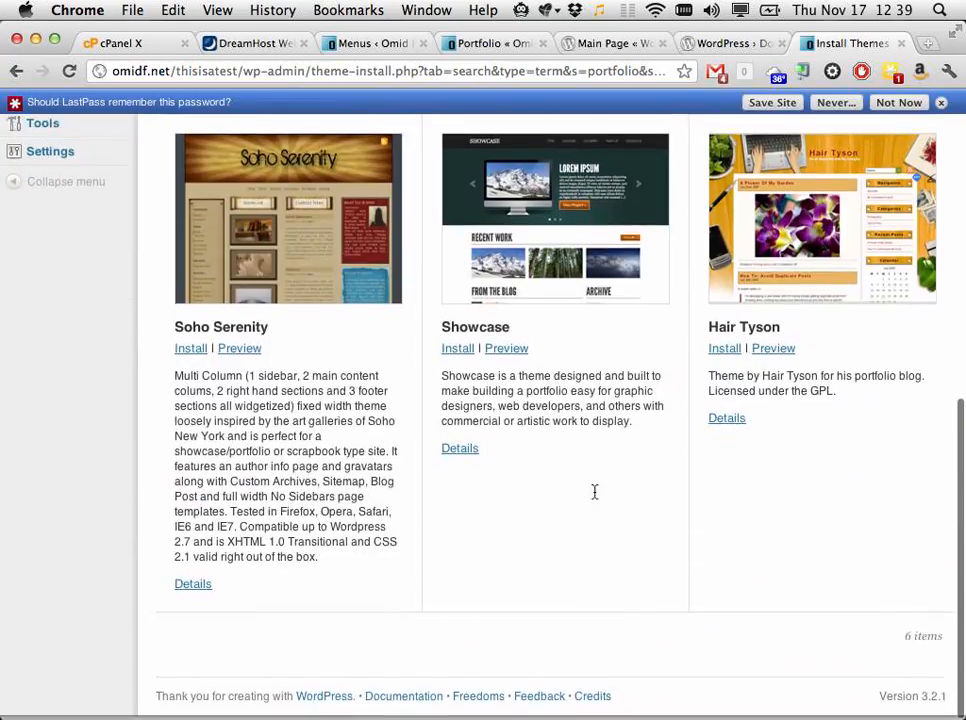
scroll(594, 492, up, 5)
scroll(594, 492, up, 2)
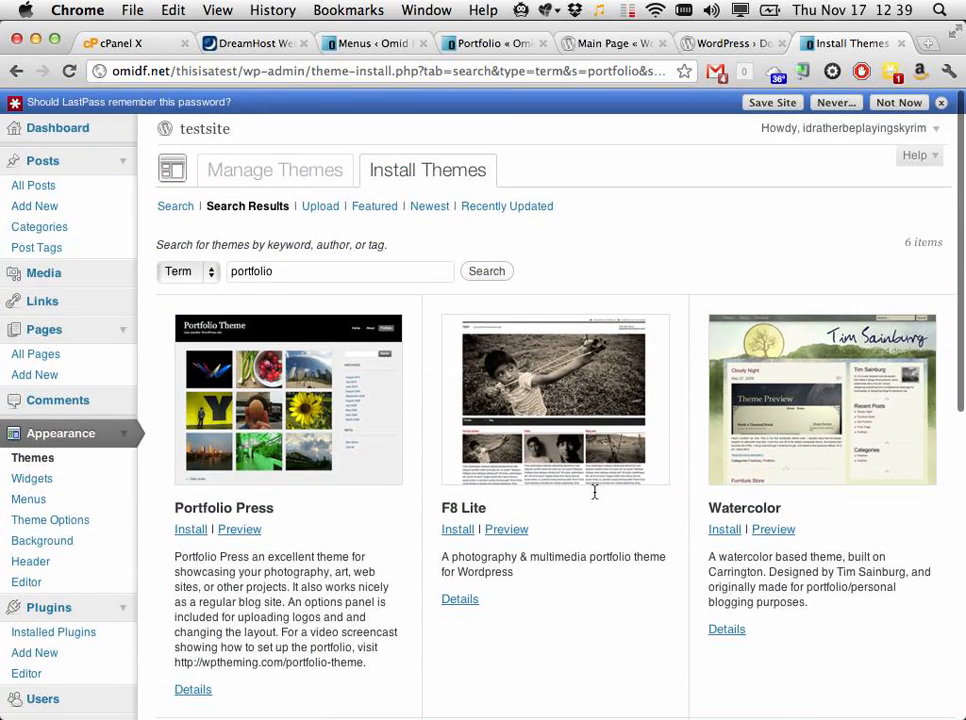
key(super+t)
Step: Visit themeforest.net, scroll through its homepage, then close that tab
text(themef)
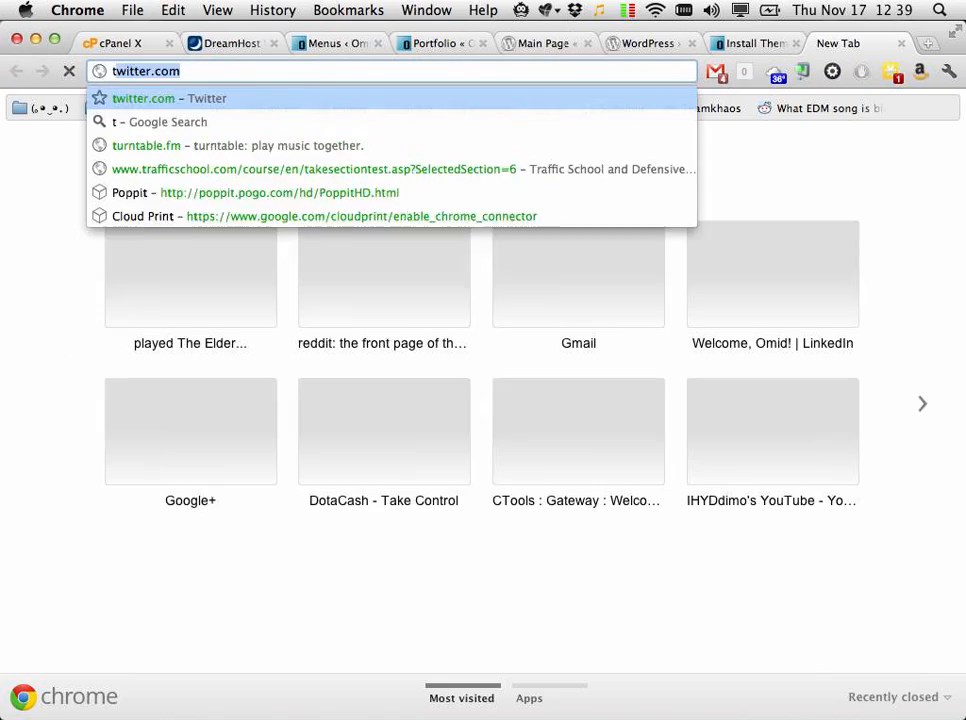
text(orest.net)
key(Return)
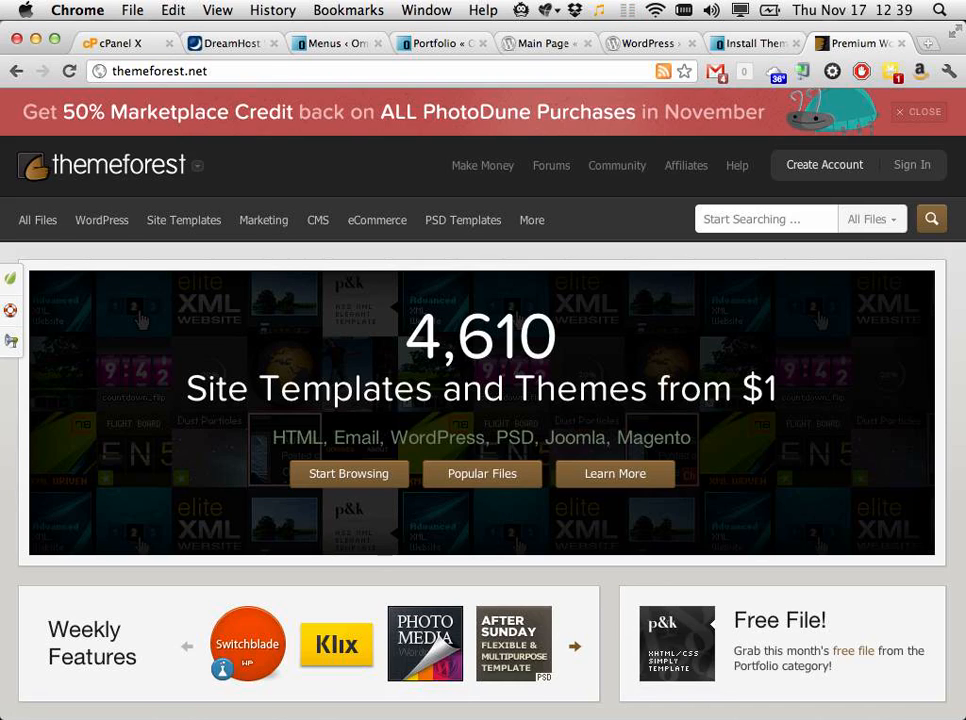
scroll(483, 403, down, 5)
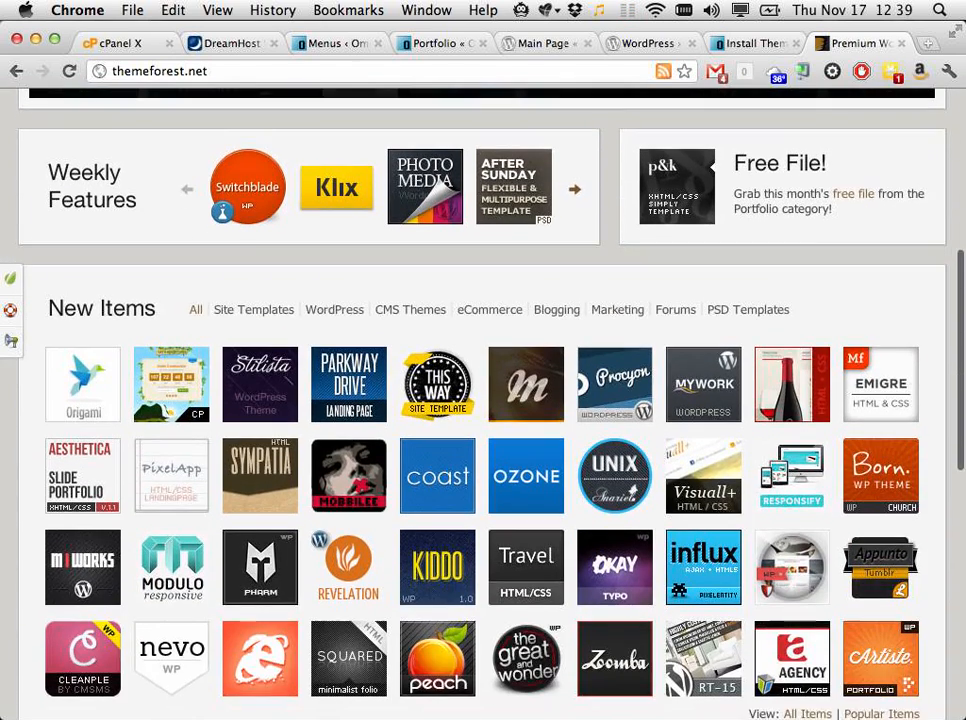
scroll(483, 403, up, 5)
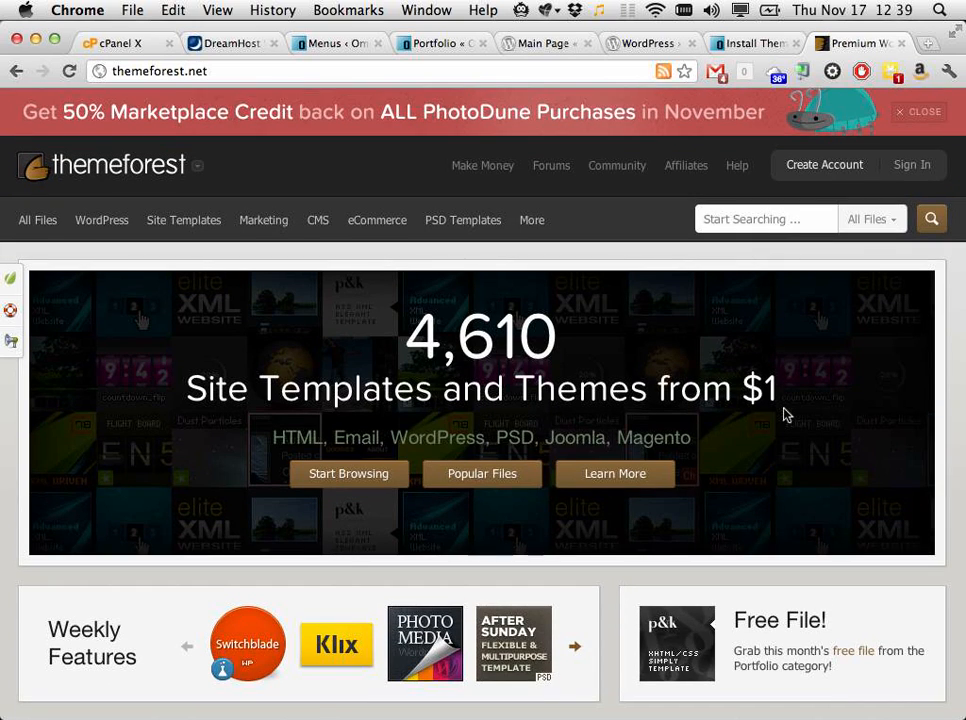
key(super+w)
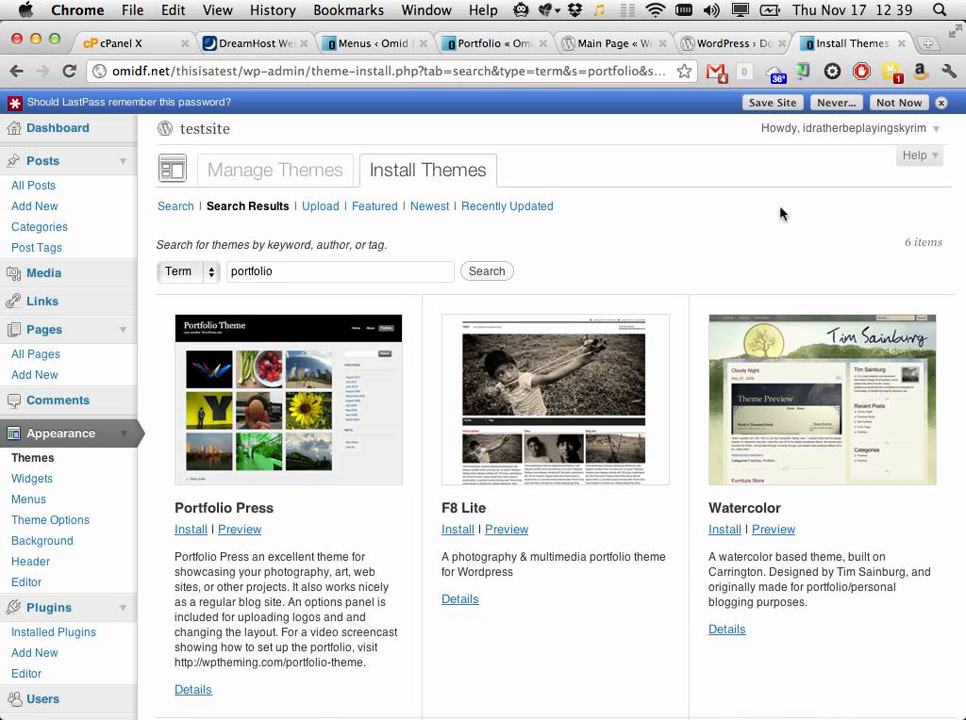
Step: Install the Portfolio Press 0.7.5 theme and confirm with Install Now
scroll(328, 492, down, 3)
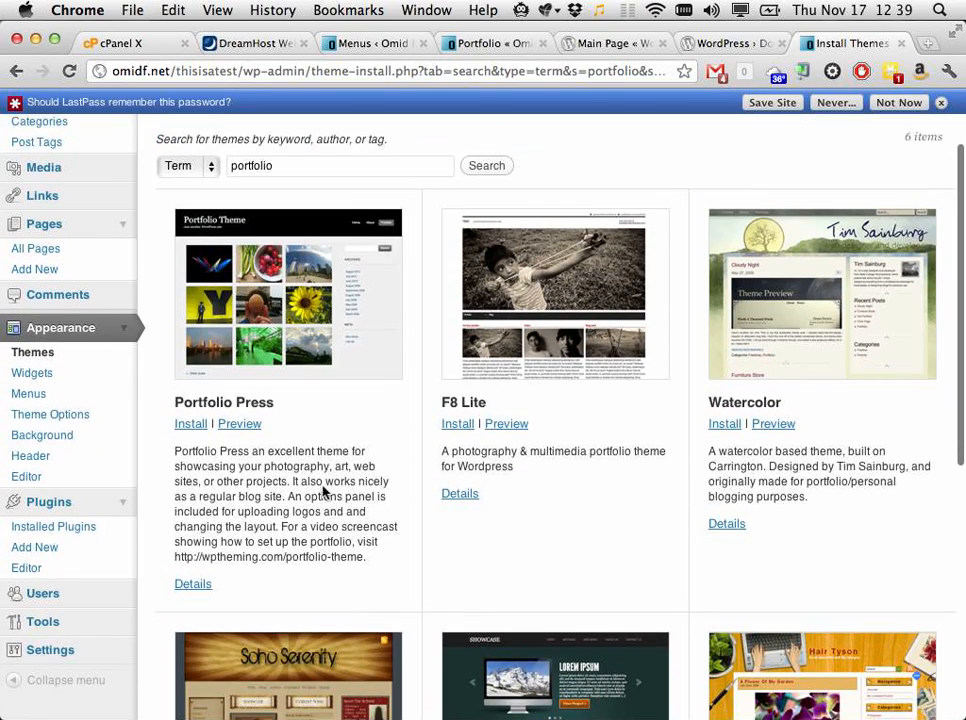
scroll(323, 492, down, 3)
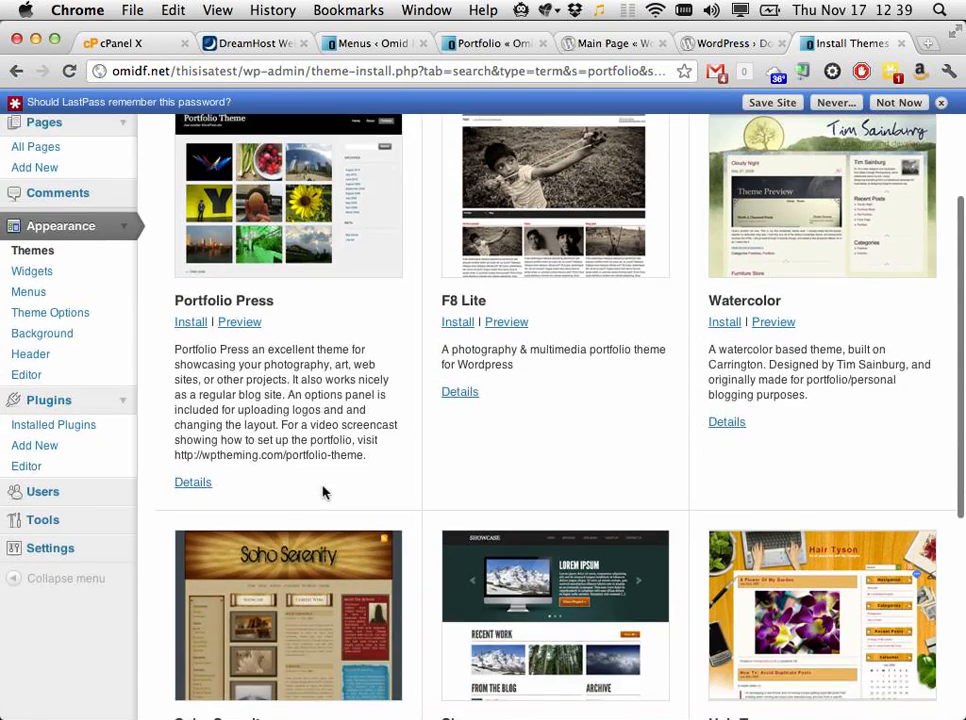
scroll(323, 460, up, 7)
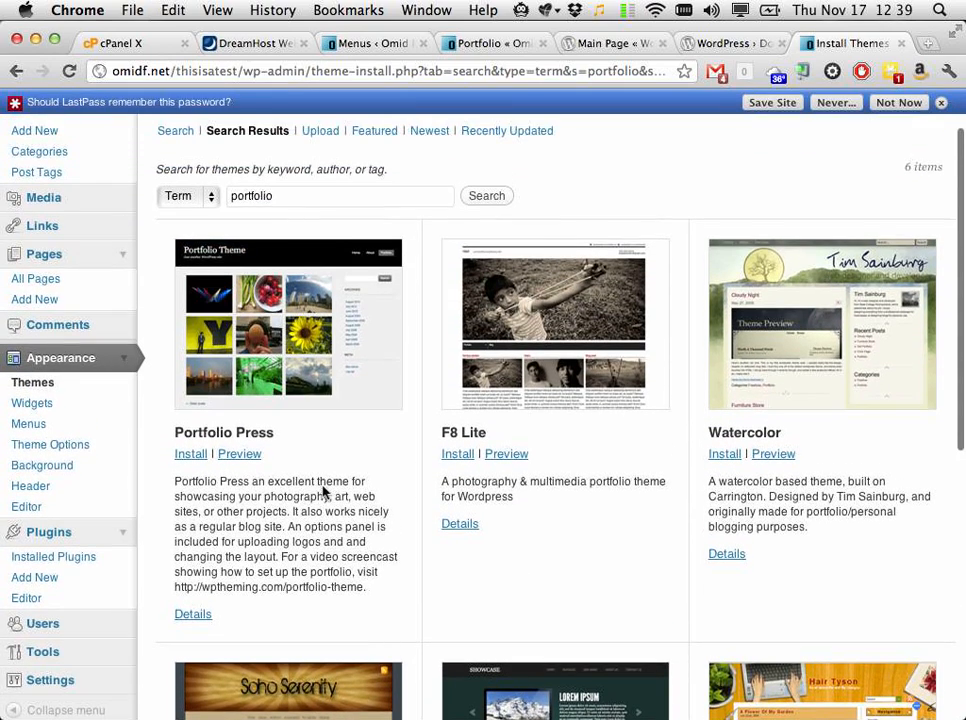
click(191, 456)
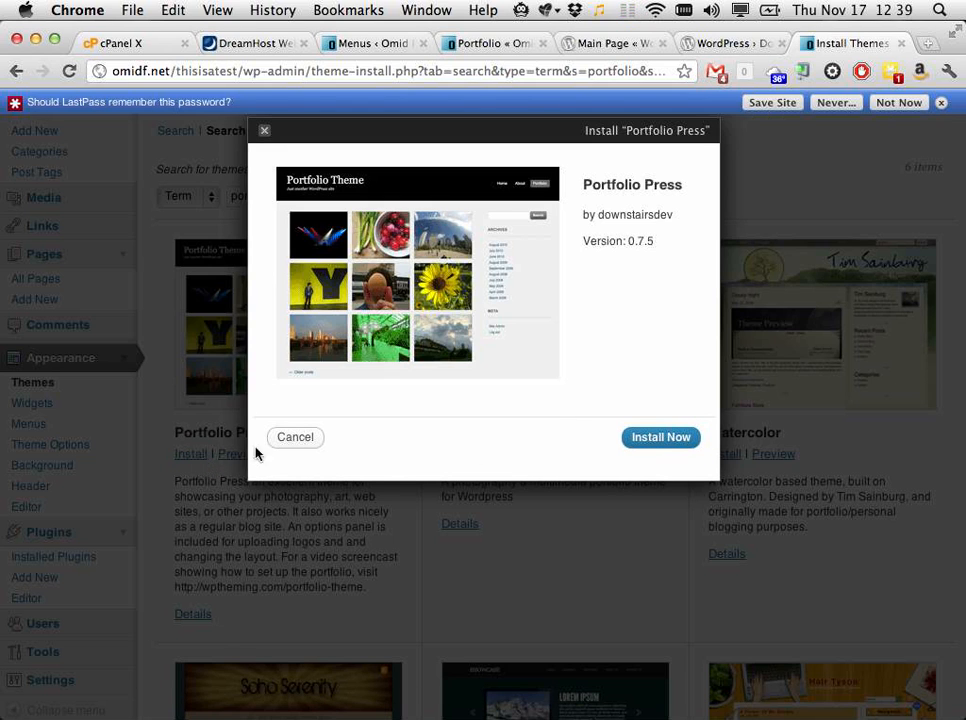
click(645, 437)
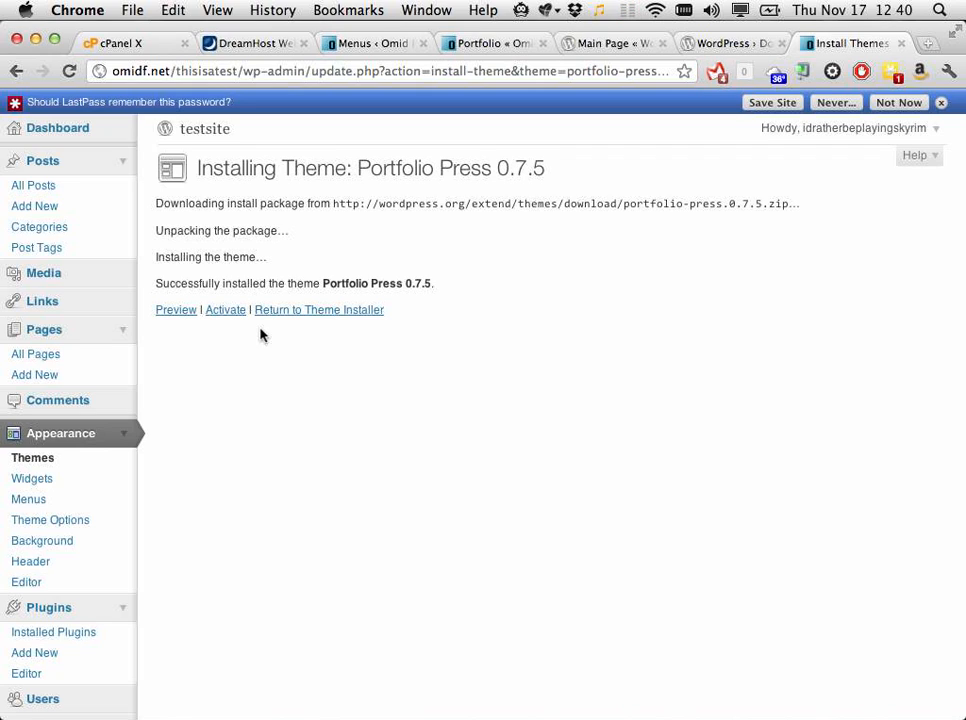
Step: Activate Portfolio Press and preview the testsite front page with the new theme
click(232, 313)
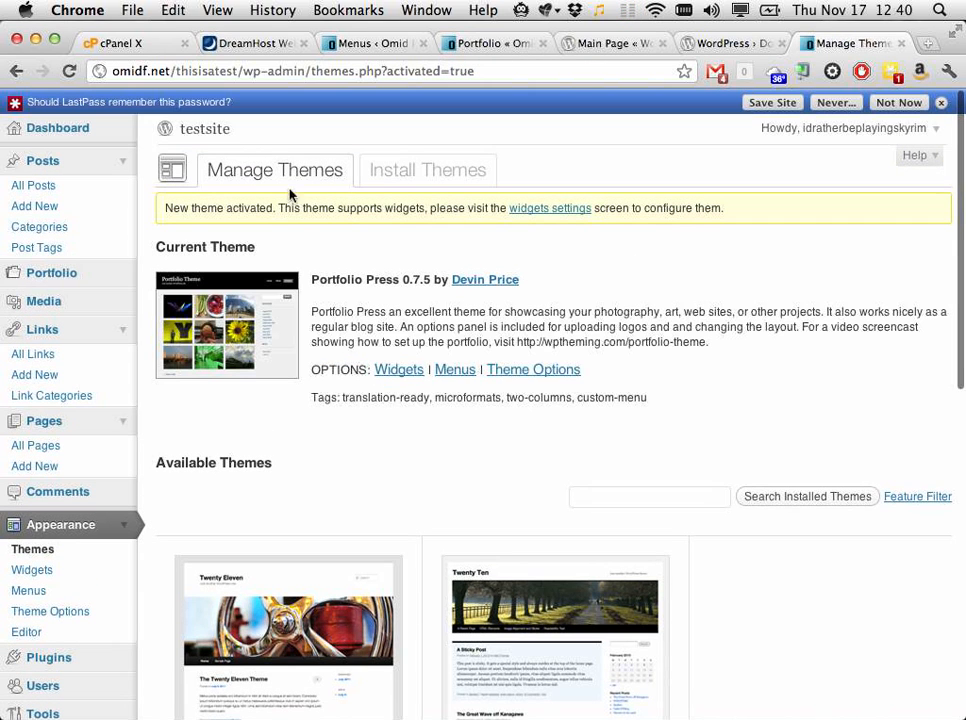
super+click(185, 131)
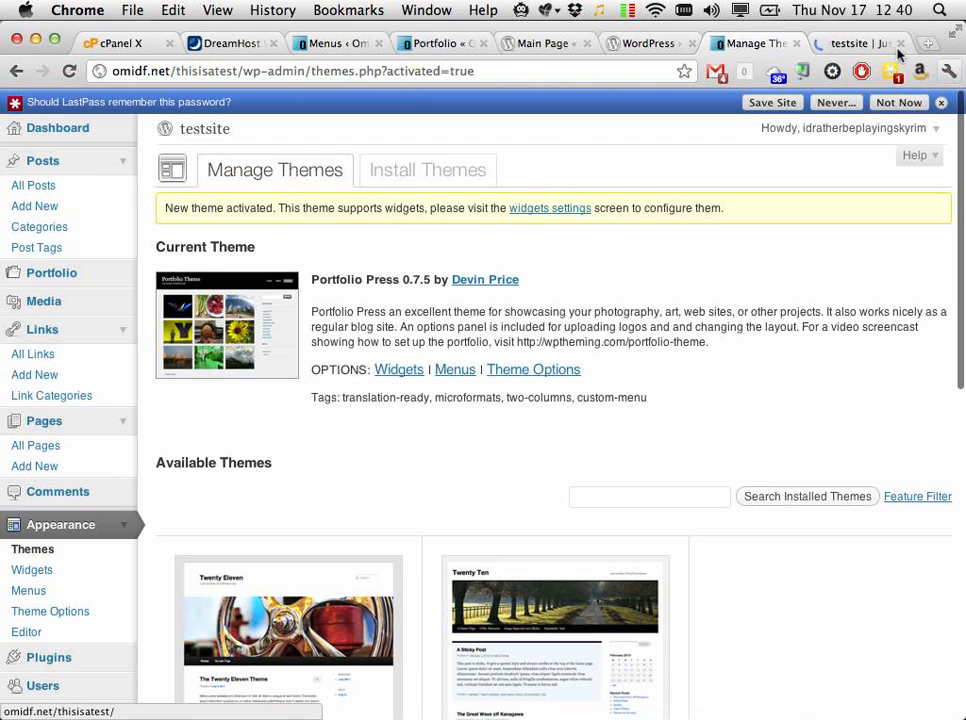
click(860, 44)
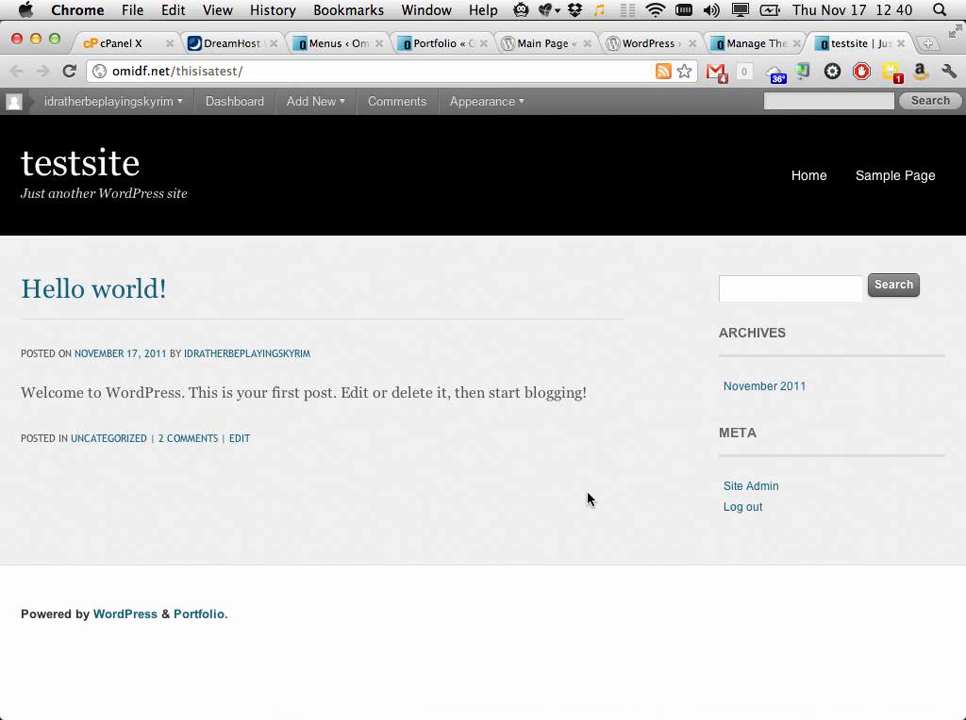
scroll(588, 499, up, 2)
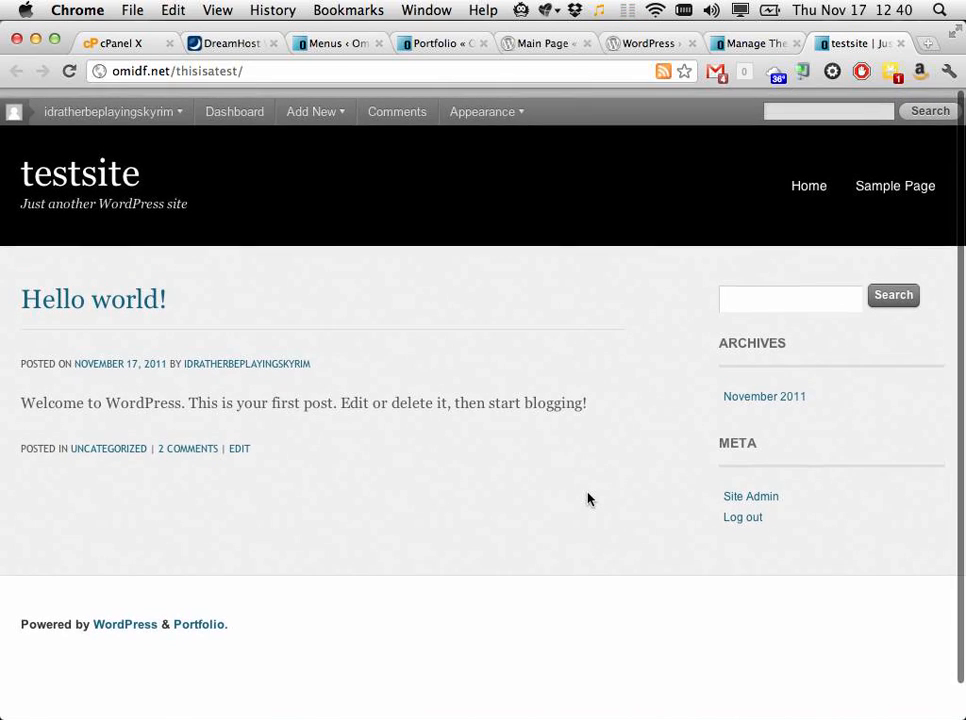
click(748, 46)
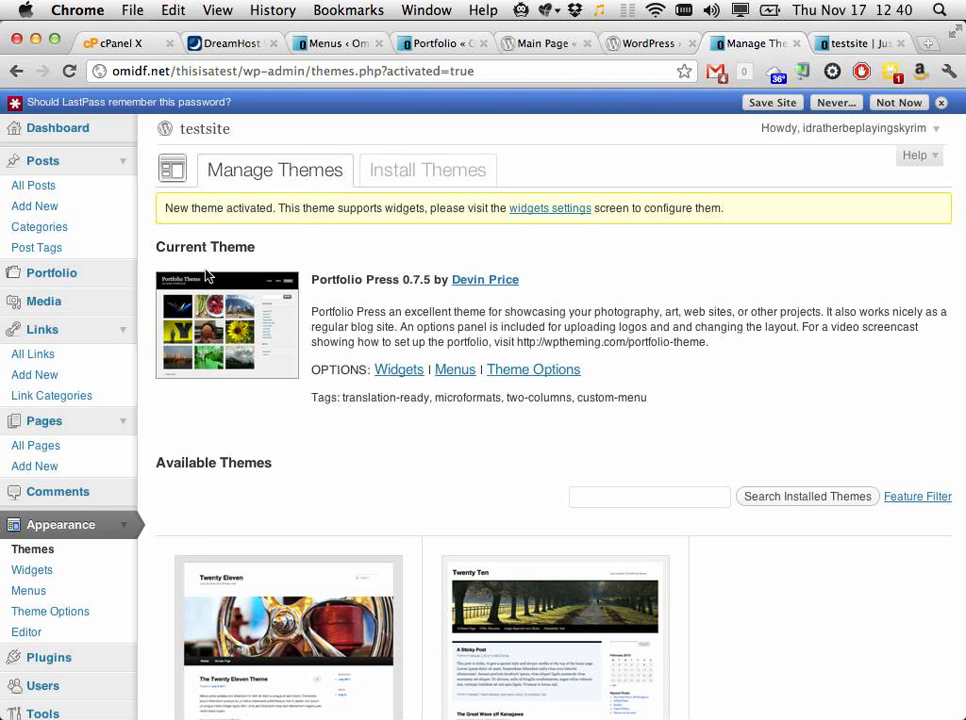
Step: Save the site in LastPass and close its new-site form
scroll(279, 411, down, 5)
scroll(279, 411, up, 1)
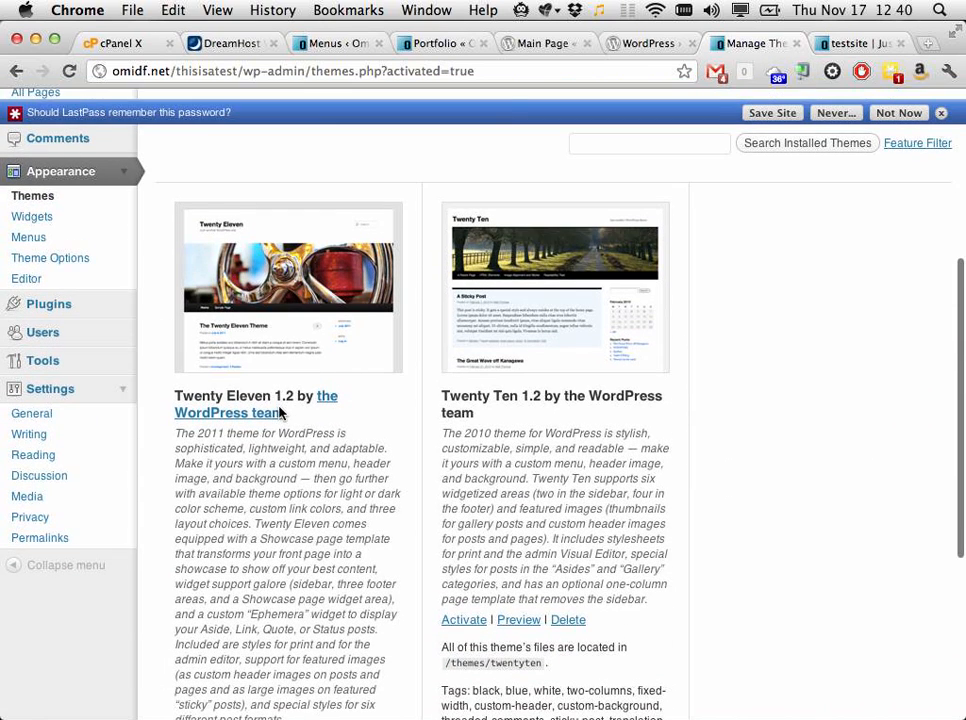
scroll(403, 280, up, 5)
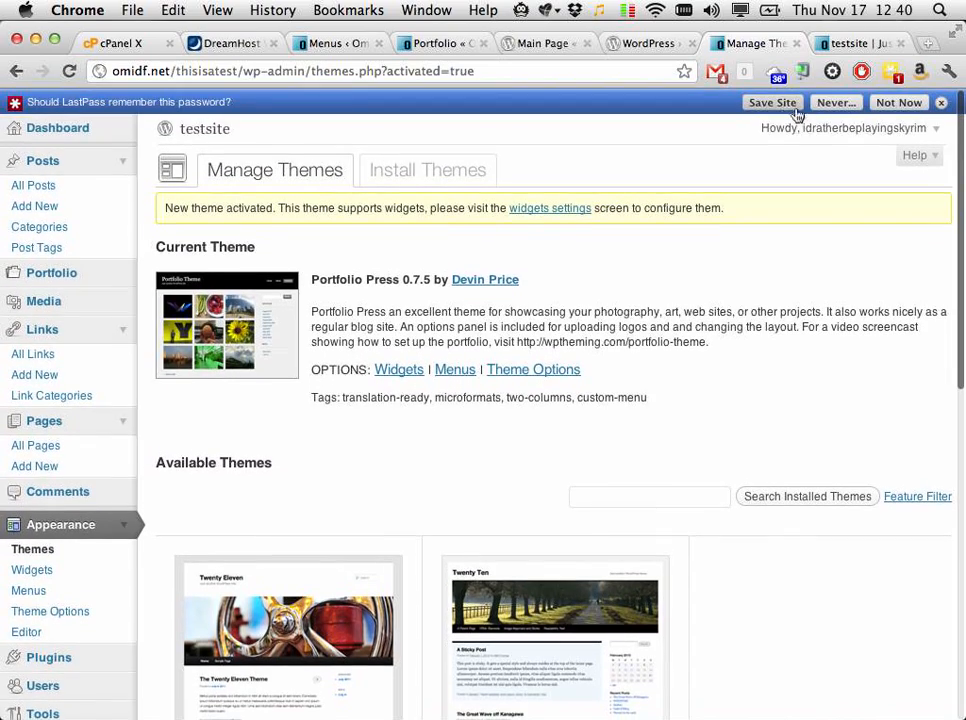
click(775, 103)
click(527, 601)
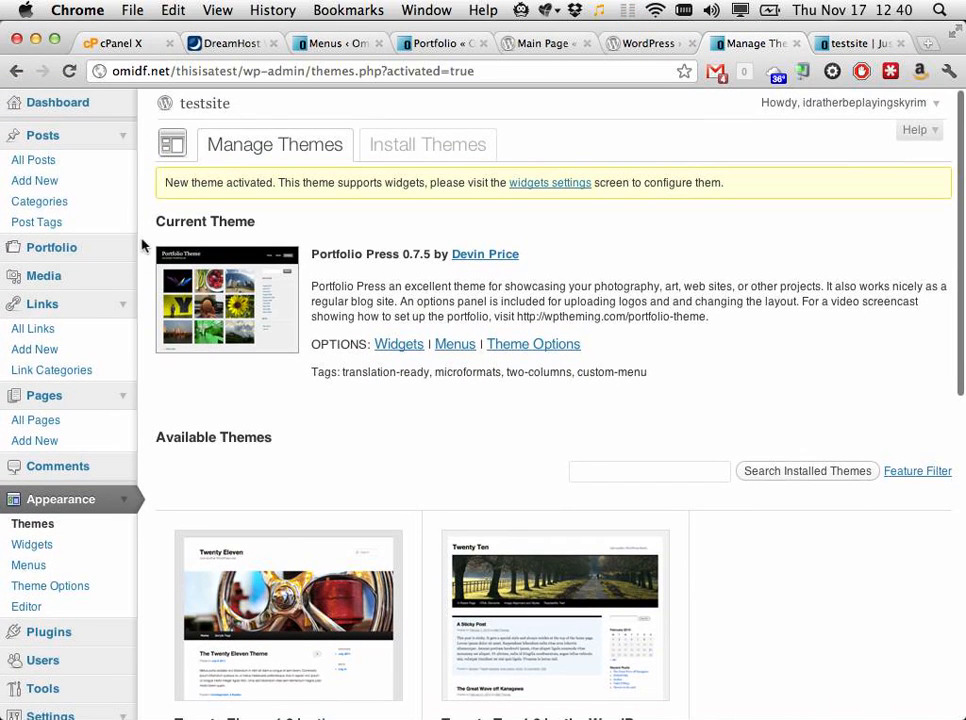
Step: Collapse the Links, Pages and Posts sections of the admin menu
click(124, 308)
click(124, 332)
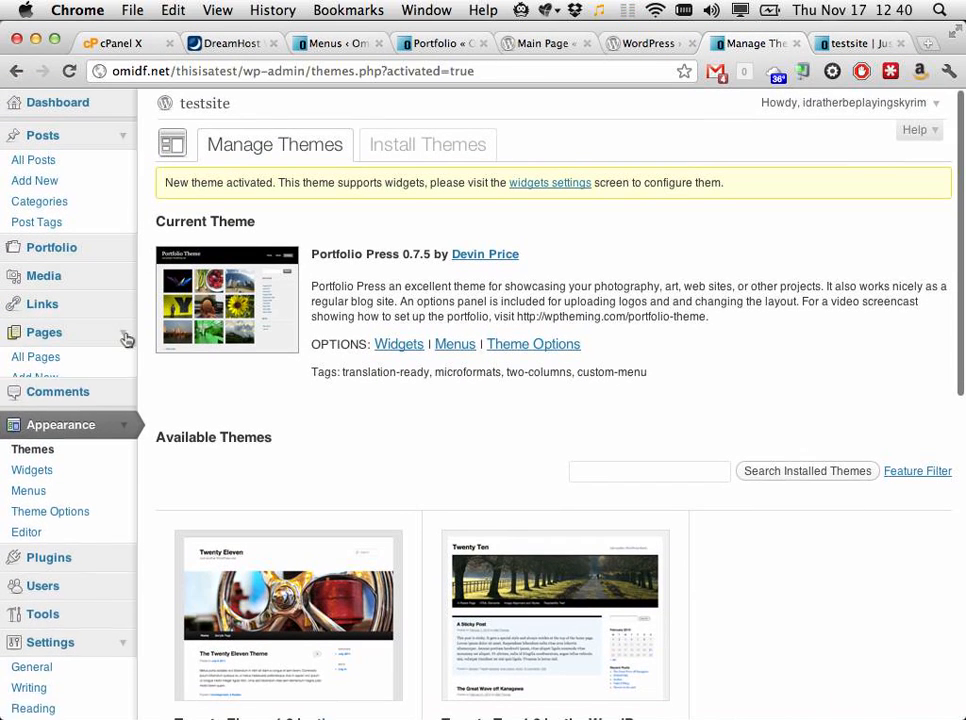
click(124, 140)
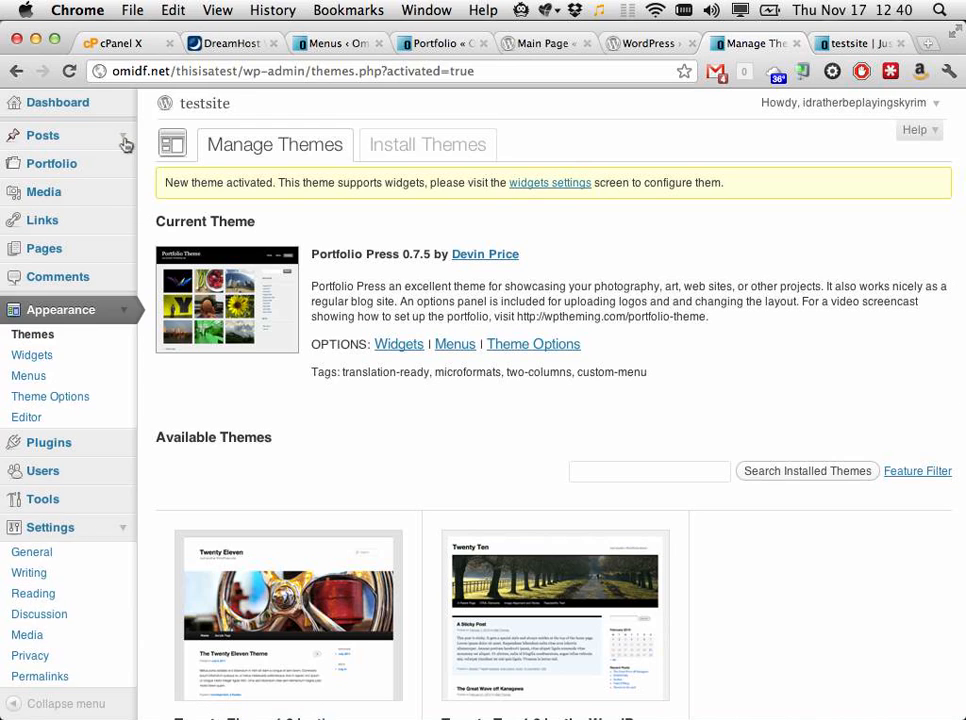
Step: Create a new portfolio item with title 'test' and body text 'test'
click(65, 163)
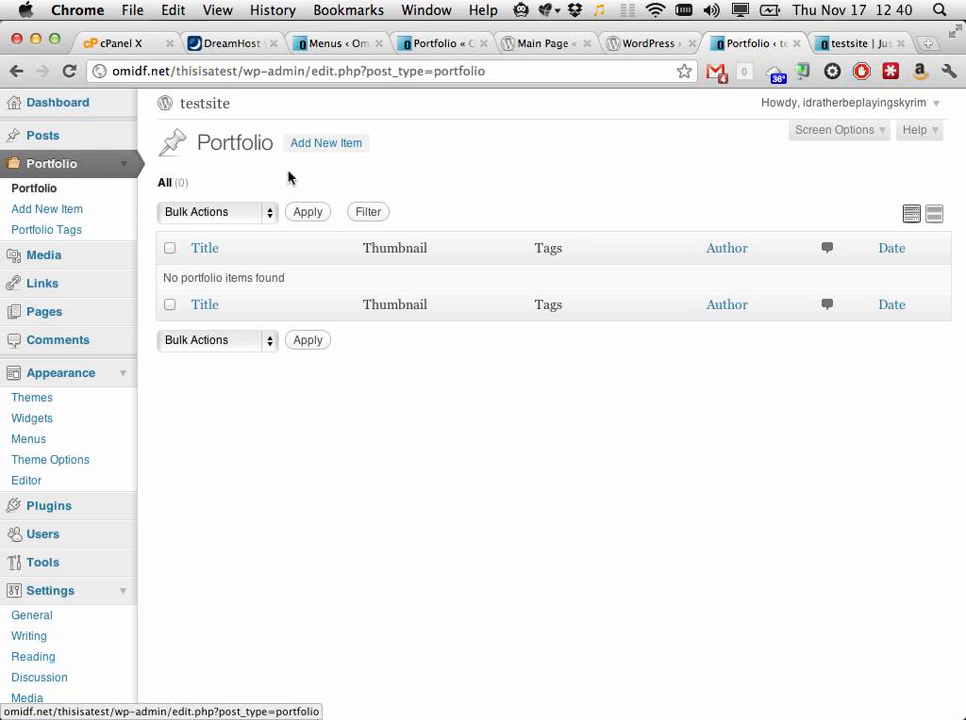
scroll(184, 492, down, 2)
scroll(183, 492, up, 2)
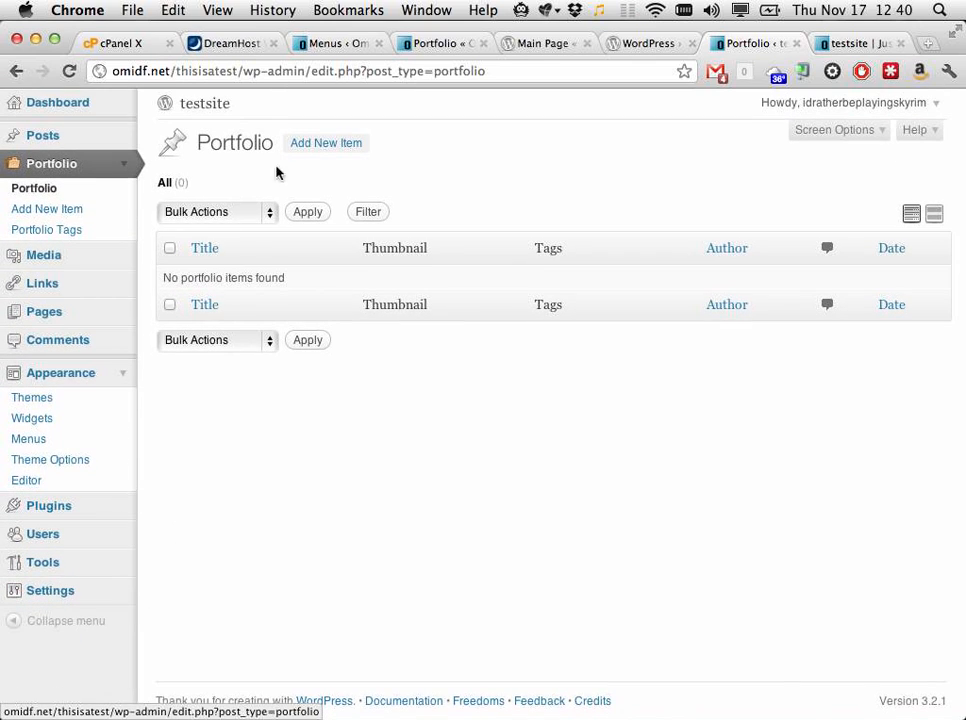
click(316, 143)
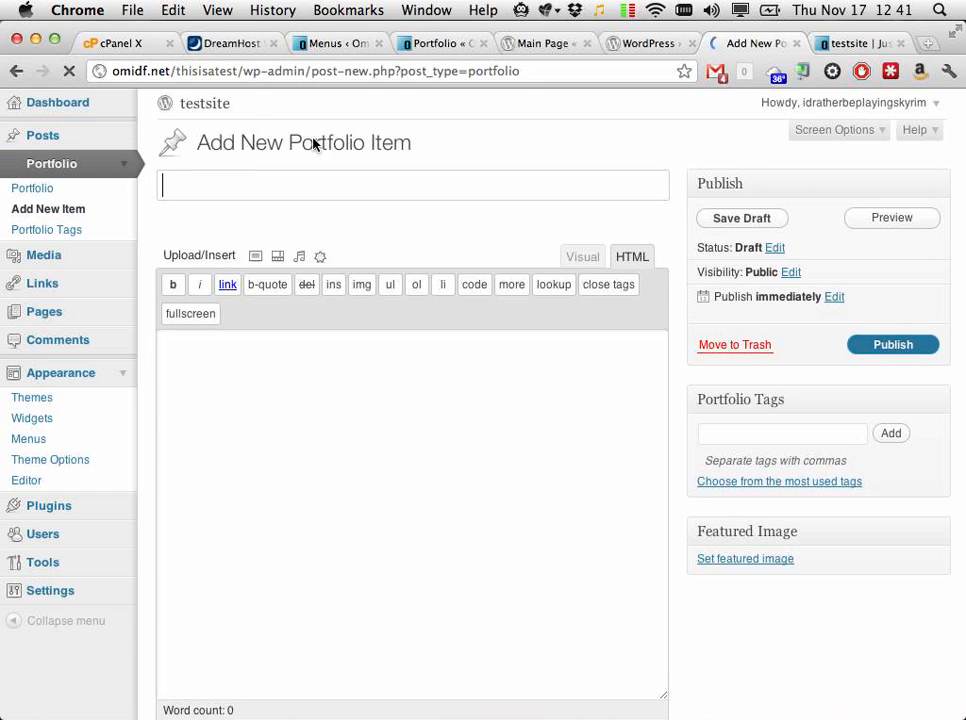
click(278, 190)
text(test)
key(Tab)
text(t)
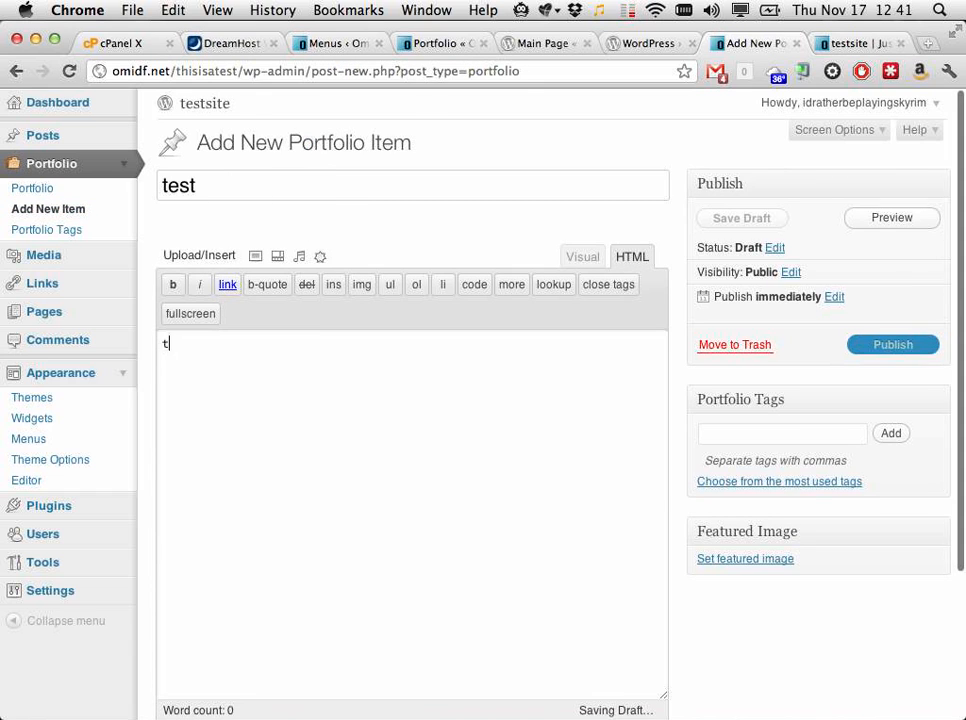
text(est)
Step: Tag the item 'work, dude, yeah' and publish it
scroll(412, 400, down, 4)
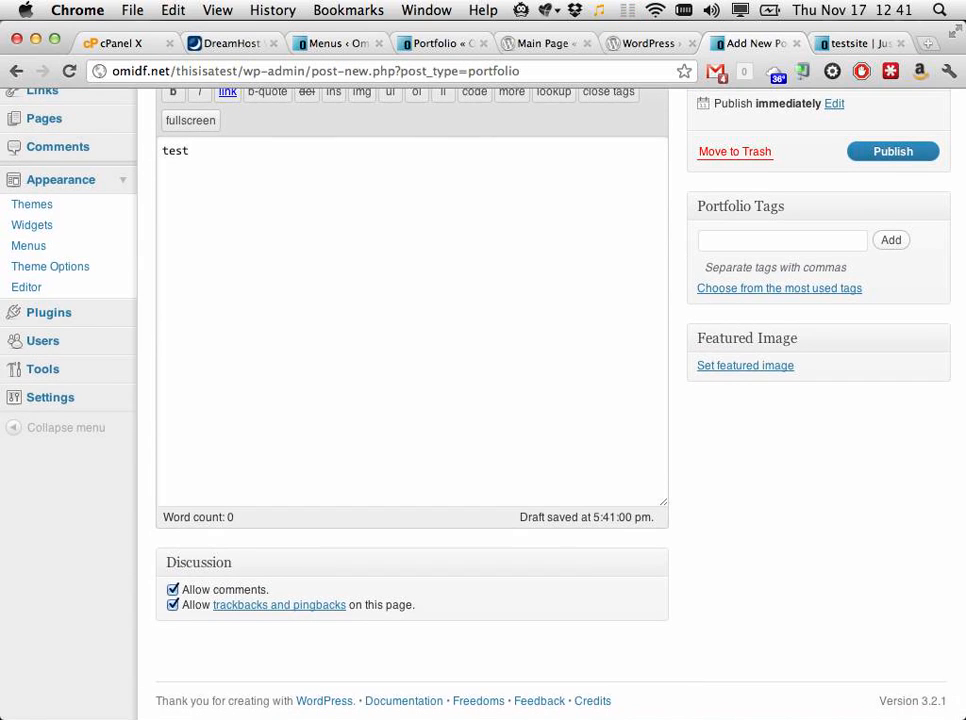
scroll(412, 400, up, 2)
scroll(723, 436, up, 1)
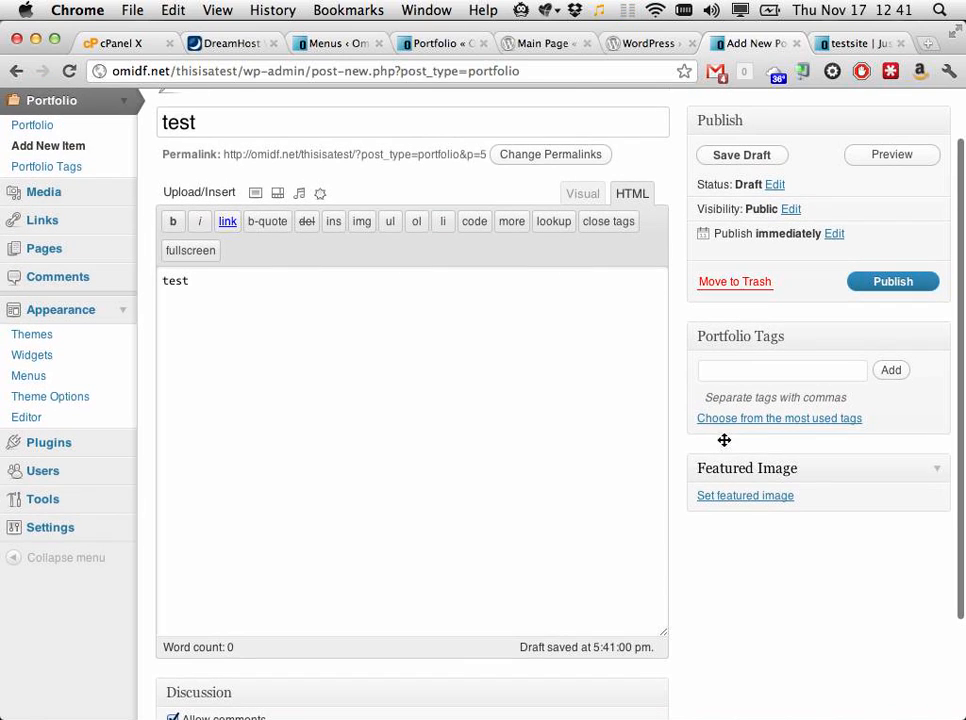
click(733, 372)
text(work, )
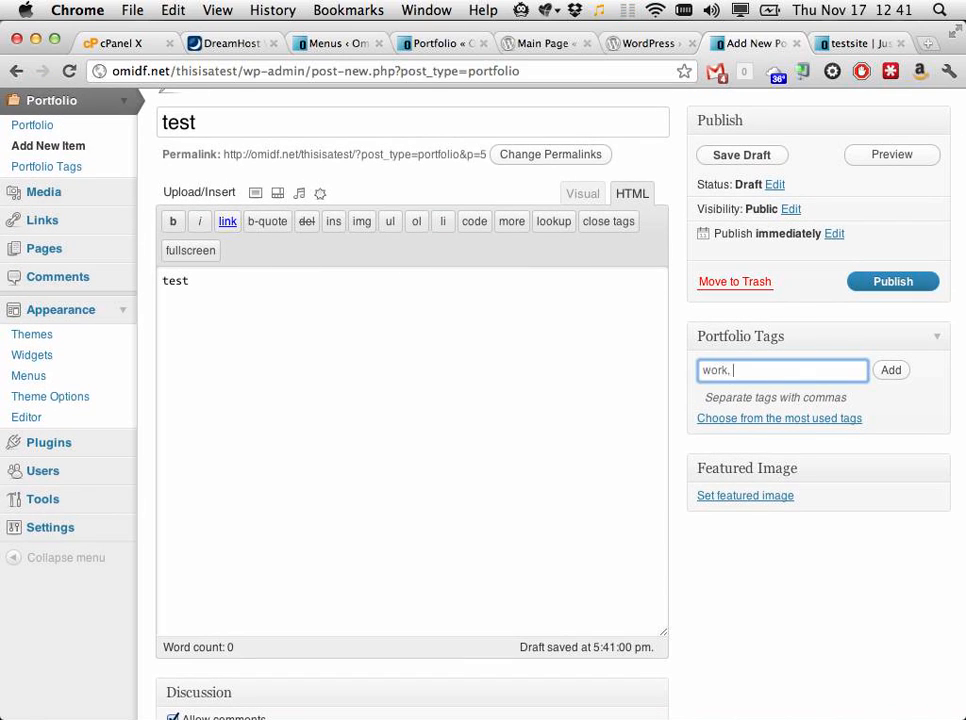
text(dude, yeah)
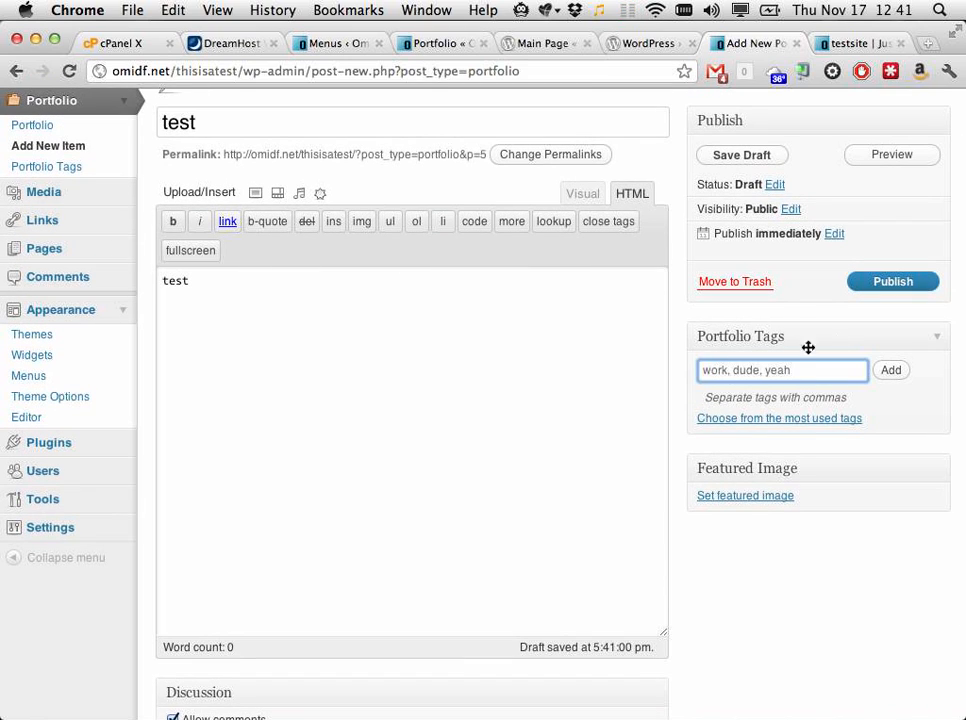
click(890, 285)
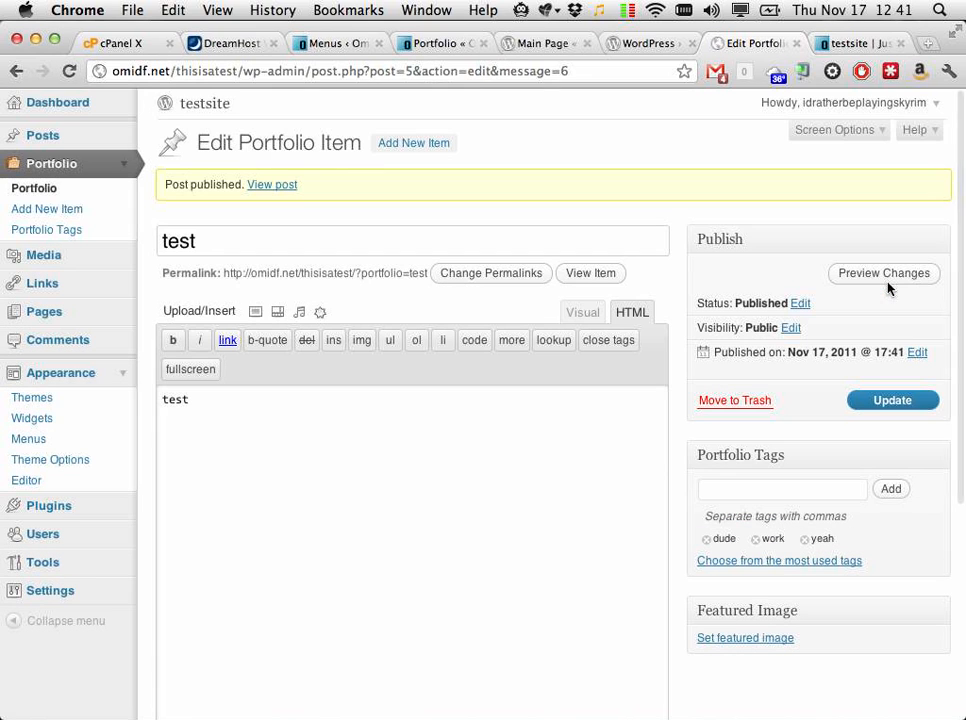
Step: View the published test portfolio item and compare it across the open tabs
click(267, 193)
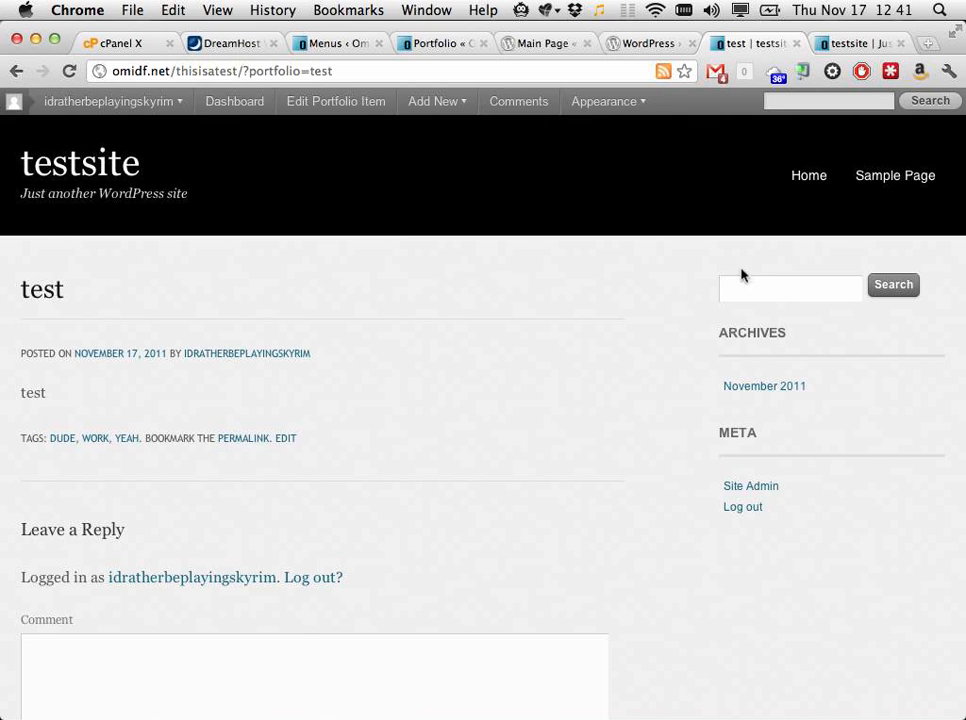
click(866, 43)
click(760, 43)
click(655, 43)
click(760, 43)
click(843, 44)
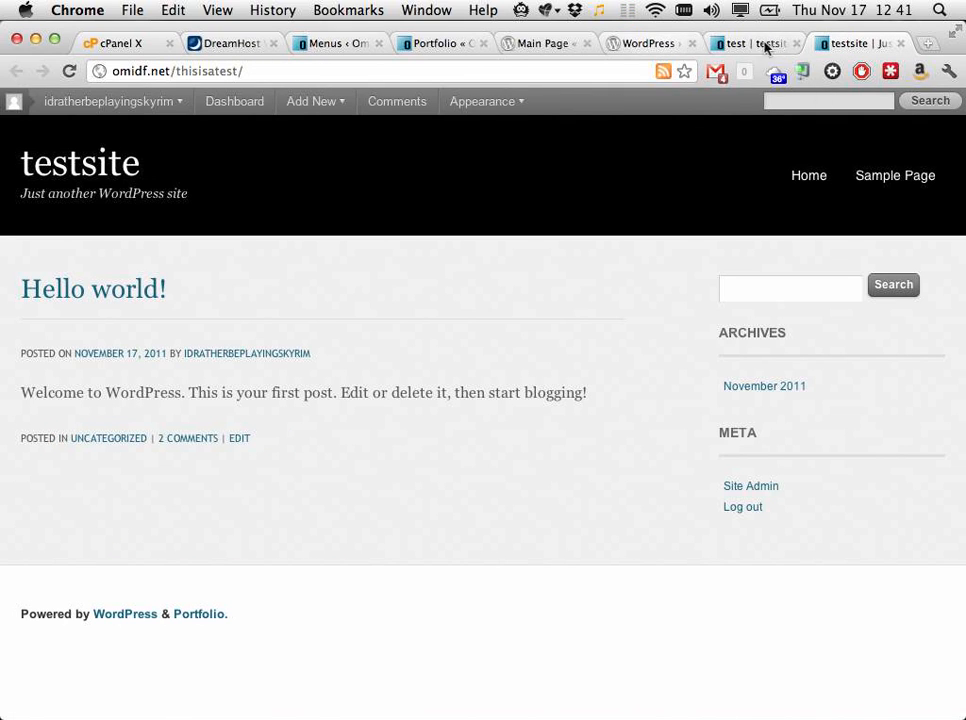
Step: Append wp-admin to the site URL to open the testsite Dashboard
click(371, 70)
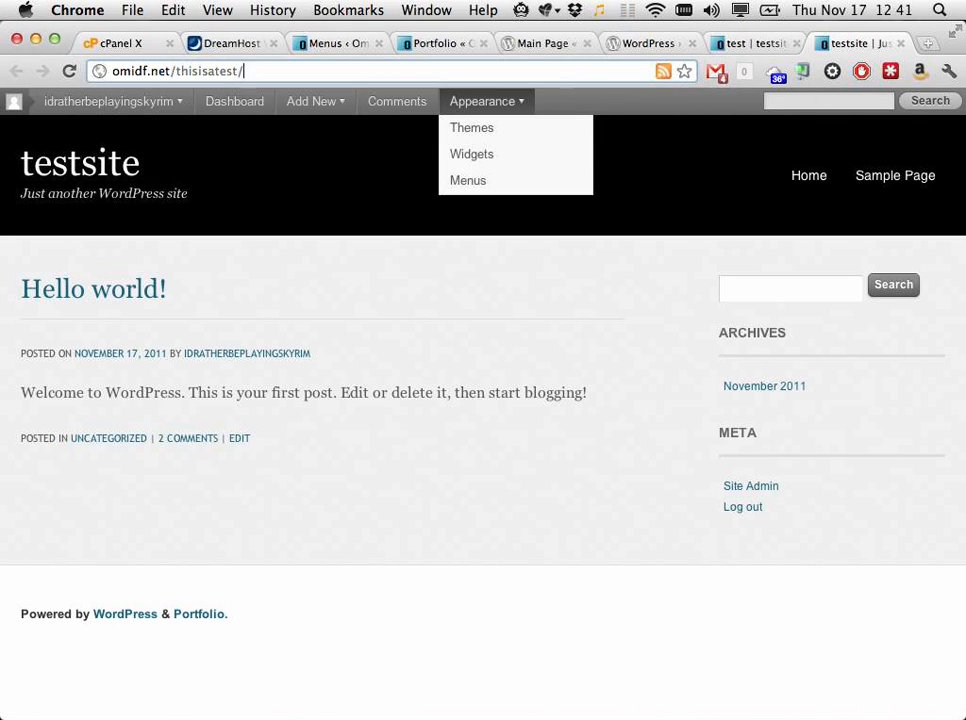
text(wp-admin)
key(Return)
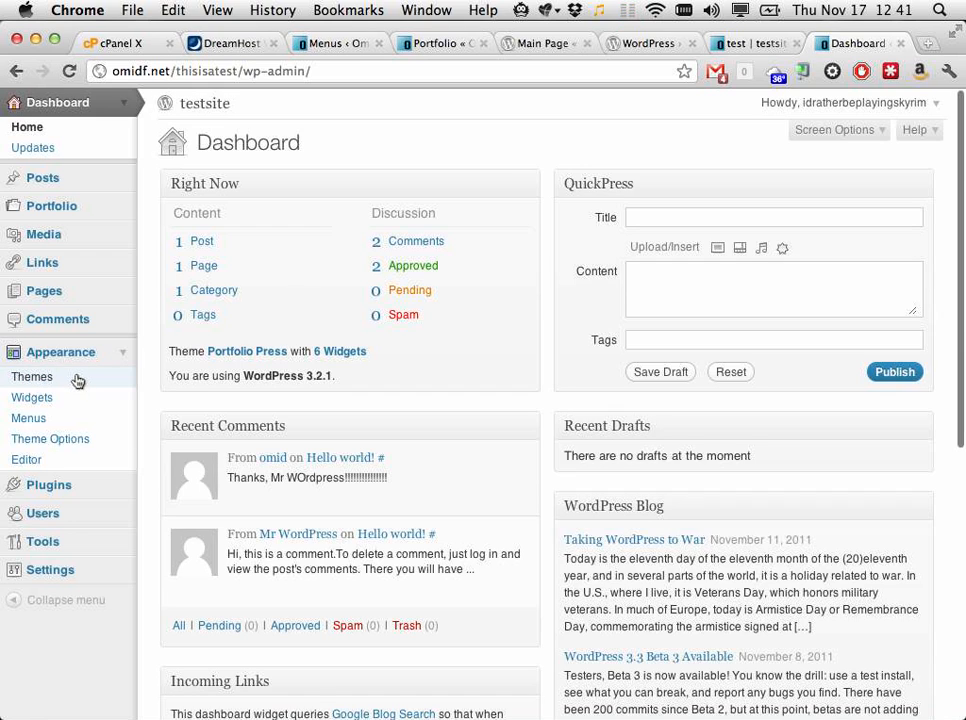
Step: Look over the Portfolio Press theme options, then show the main site's MY TOP NAV BAR HERPDERP menu
click(77, 380)
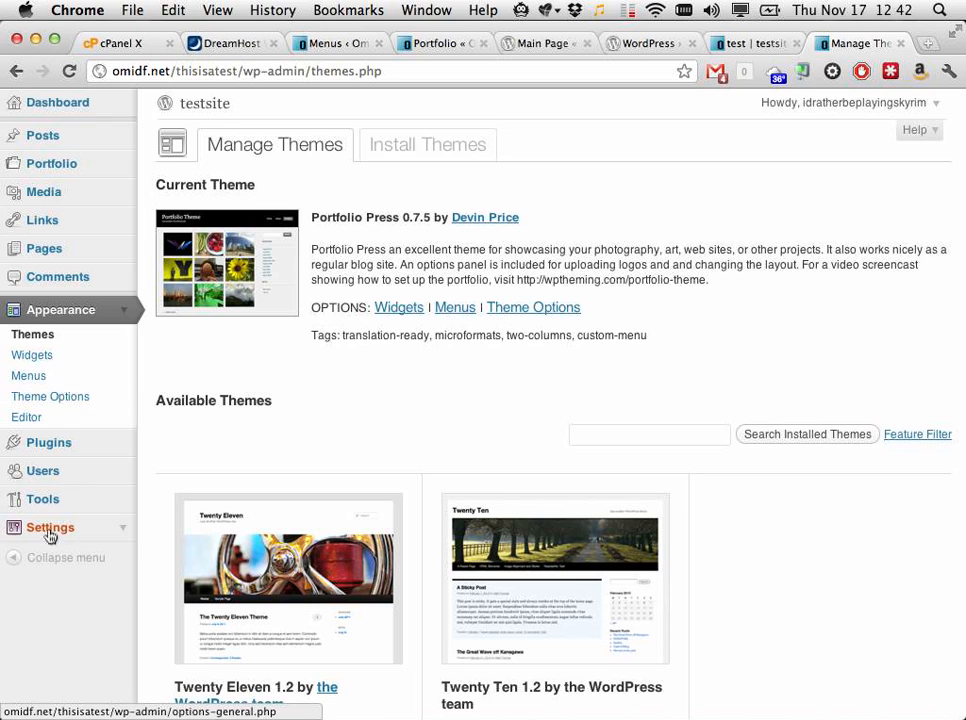
click(98, 403)
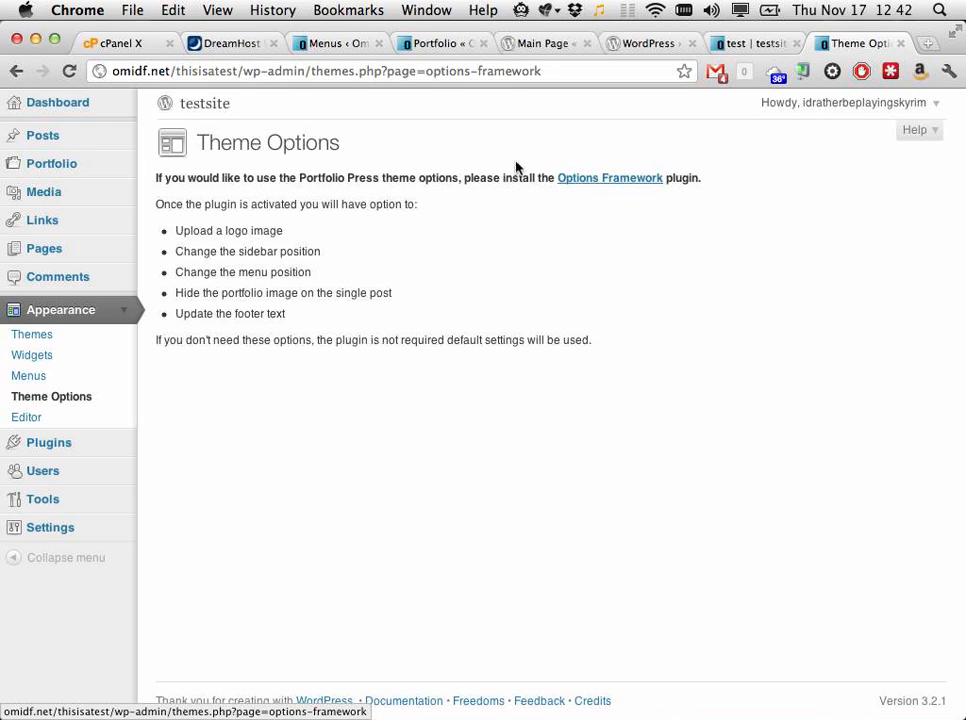
click(337, 50)
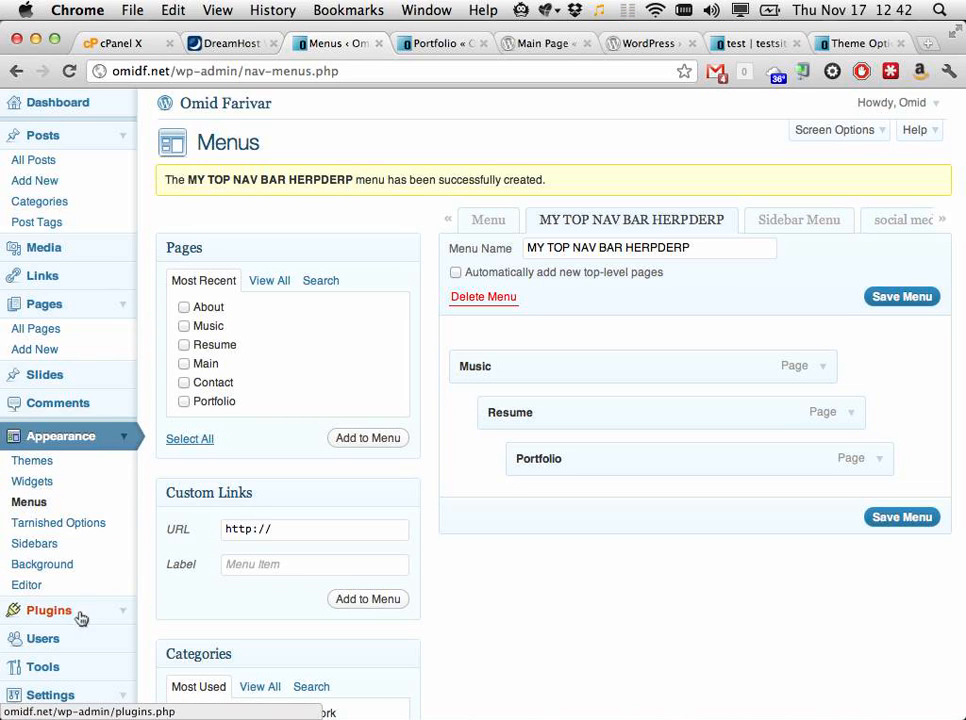
Step: Review the main site's installed plugins list, then view the public Portfolio page
click(121, 611)
click(105, 628)
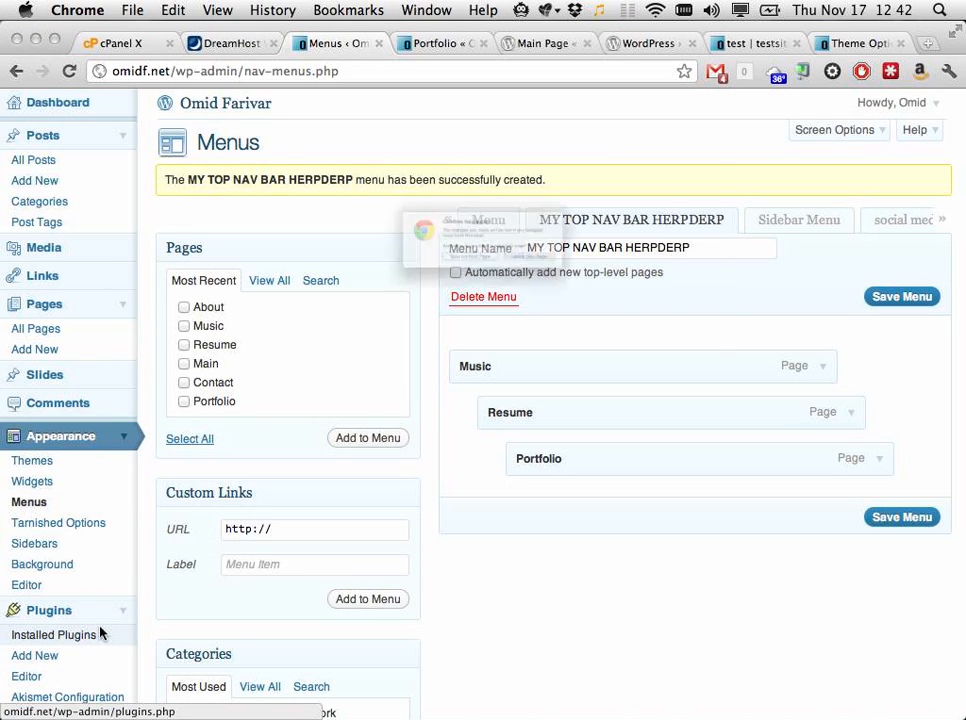
click(580, 288)
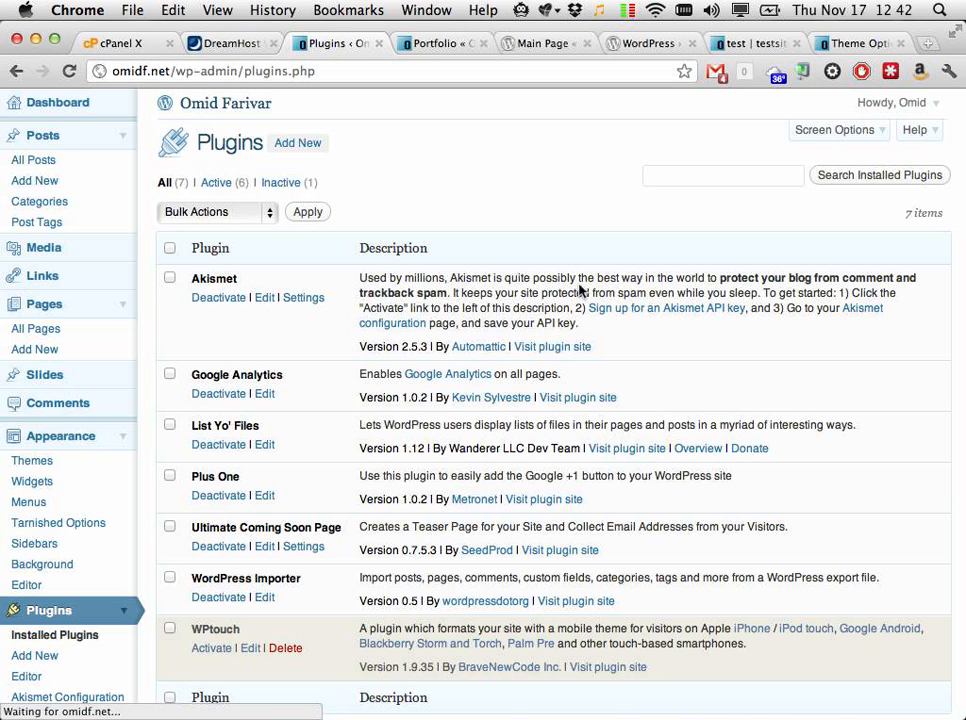
scroll(580, 289, down, 3)
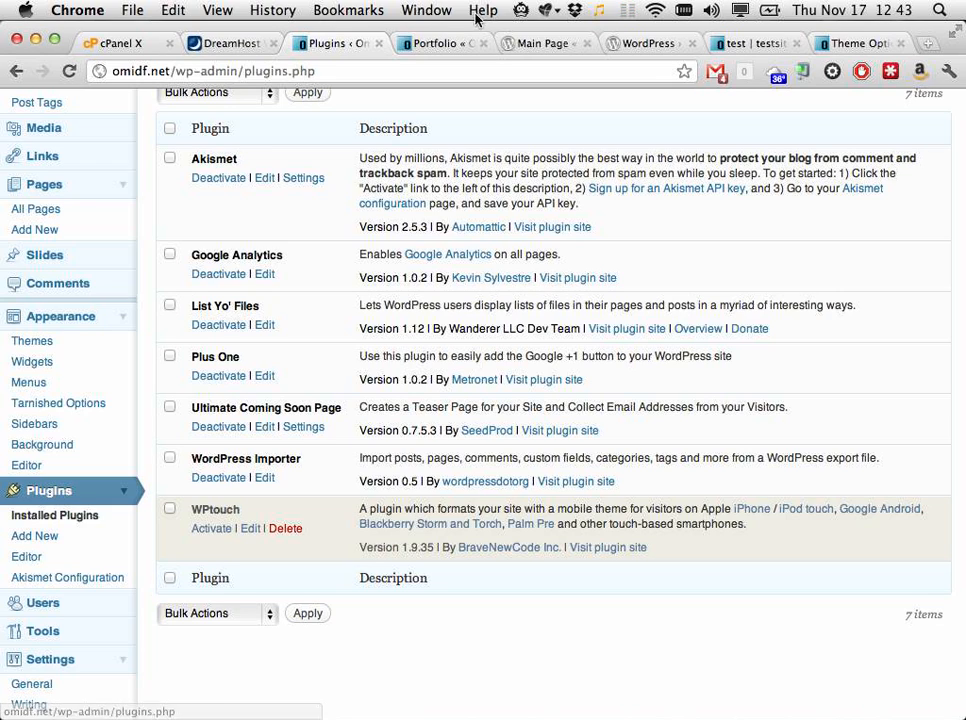
click(445, 43)
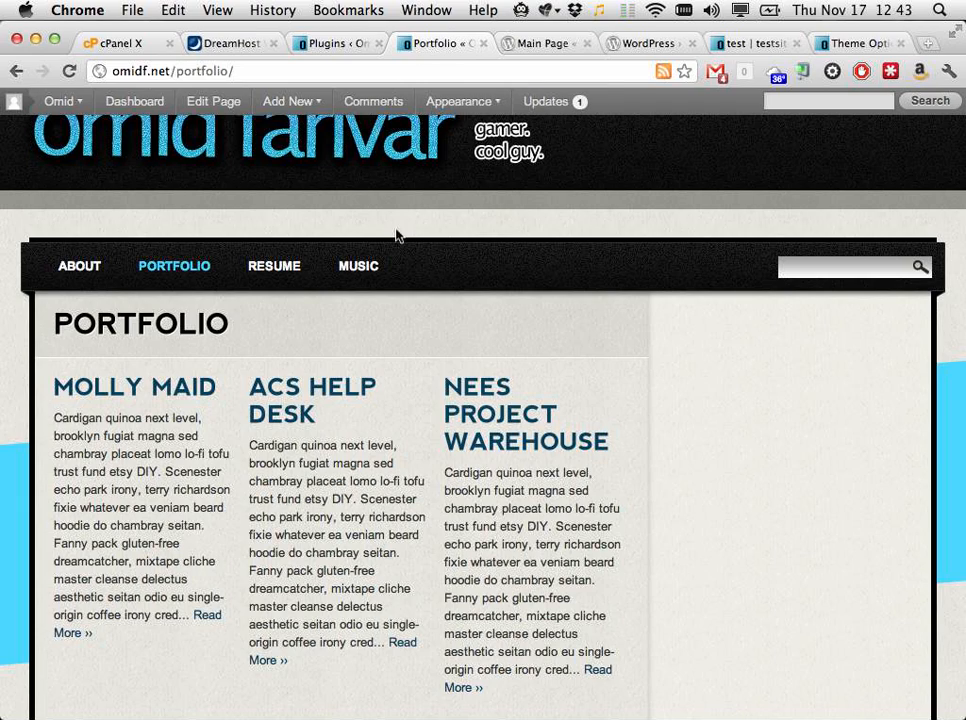
Step: View omidf.net in a private incognito window, then close that window
scroll(397, 233, up, 2)
key(super+shift+n)
text(omidf)
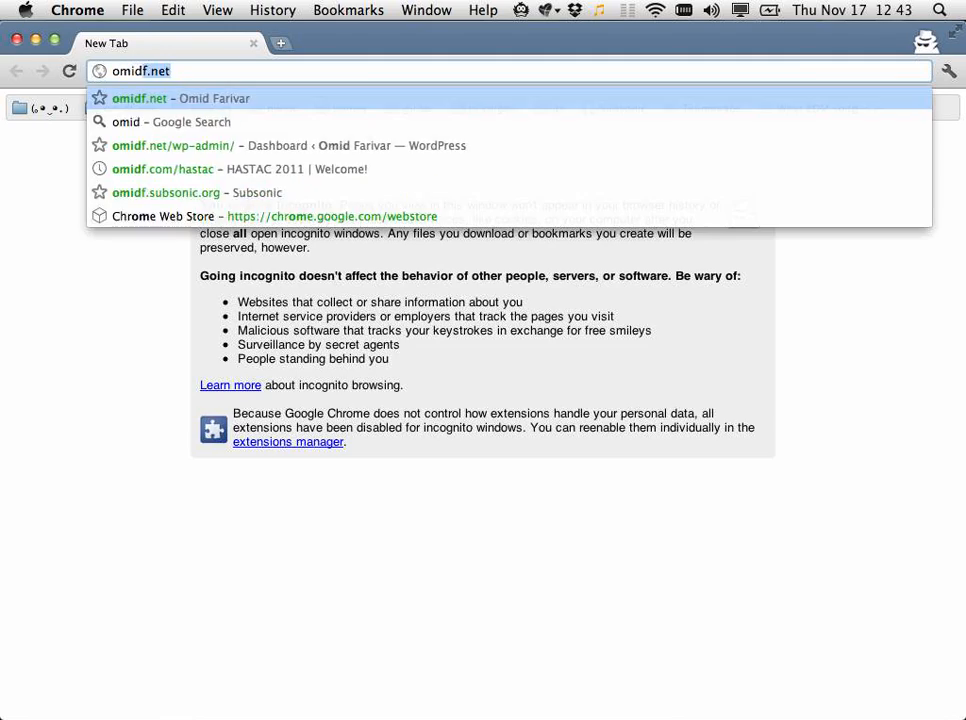
key(Return)
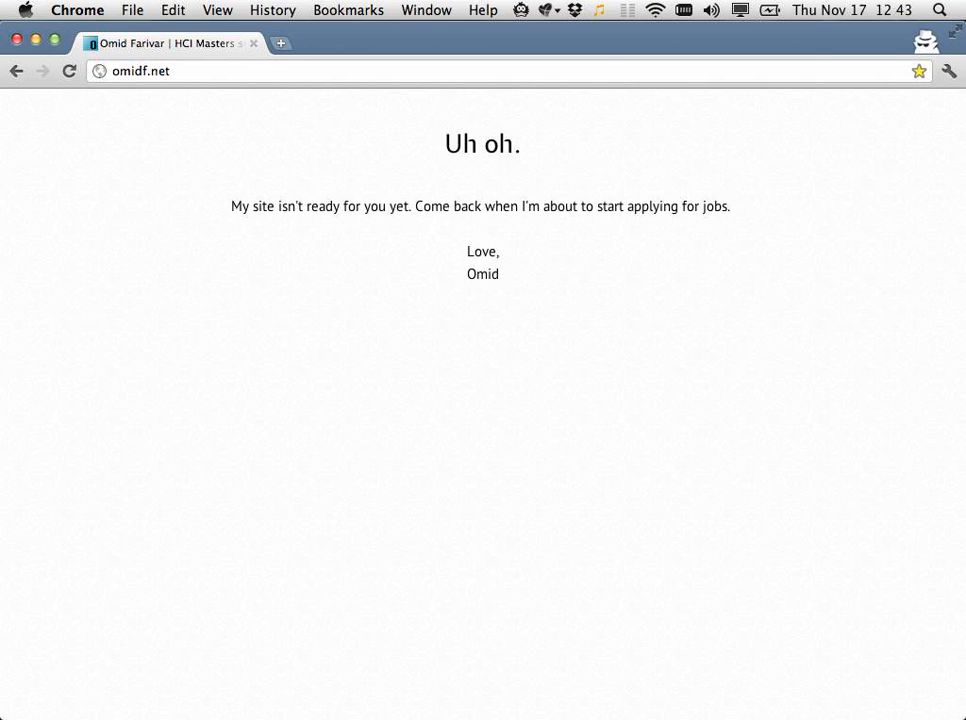
key(super+w)
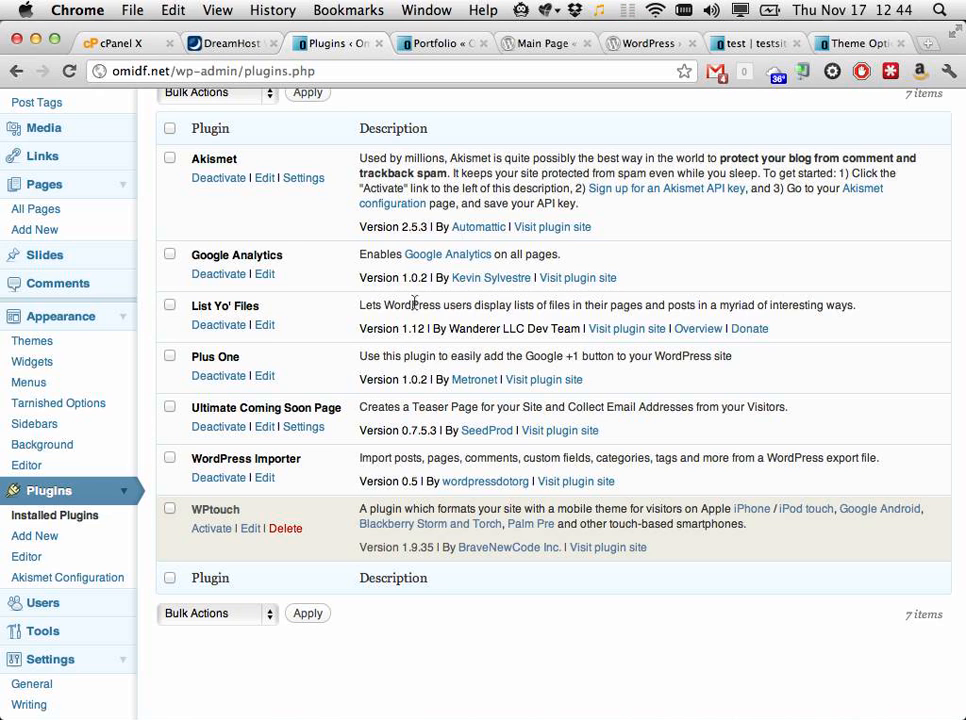
Step: On the Add New plugins page, search the directory for 'a million plugins'
scroll(483, 216, up, 3)
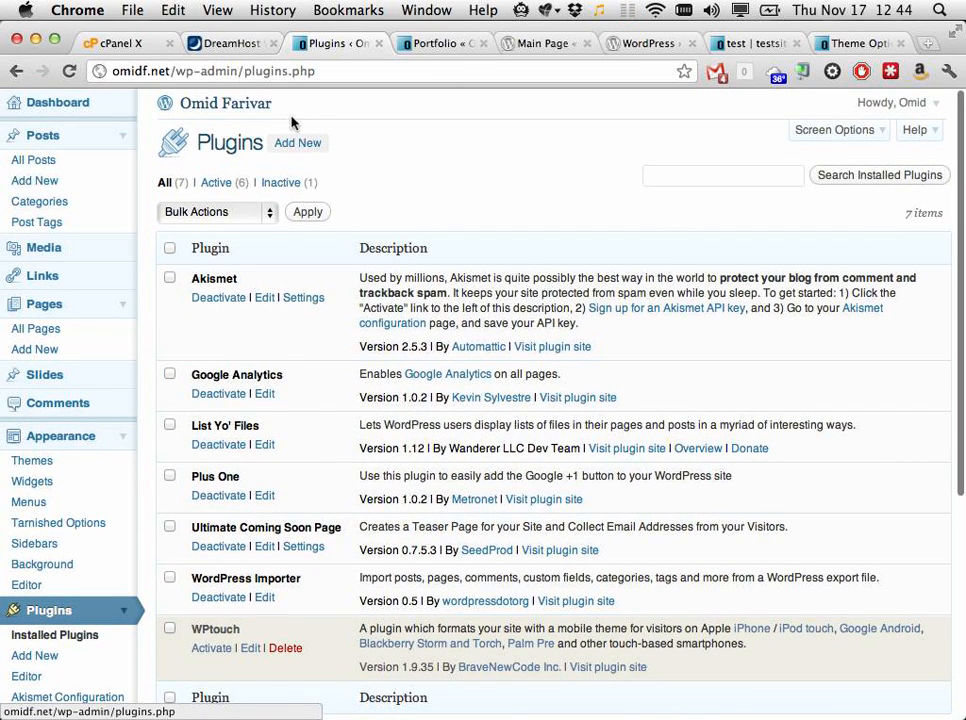
click(305, 143)
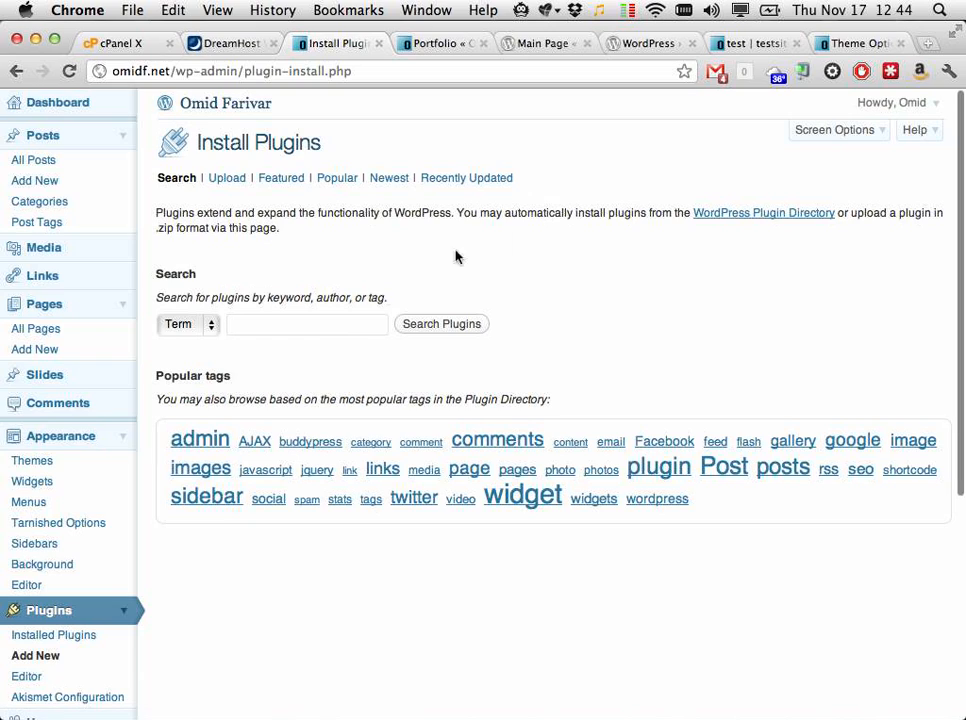
click(317, 323)
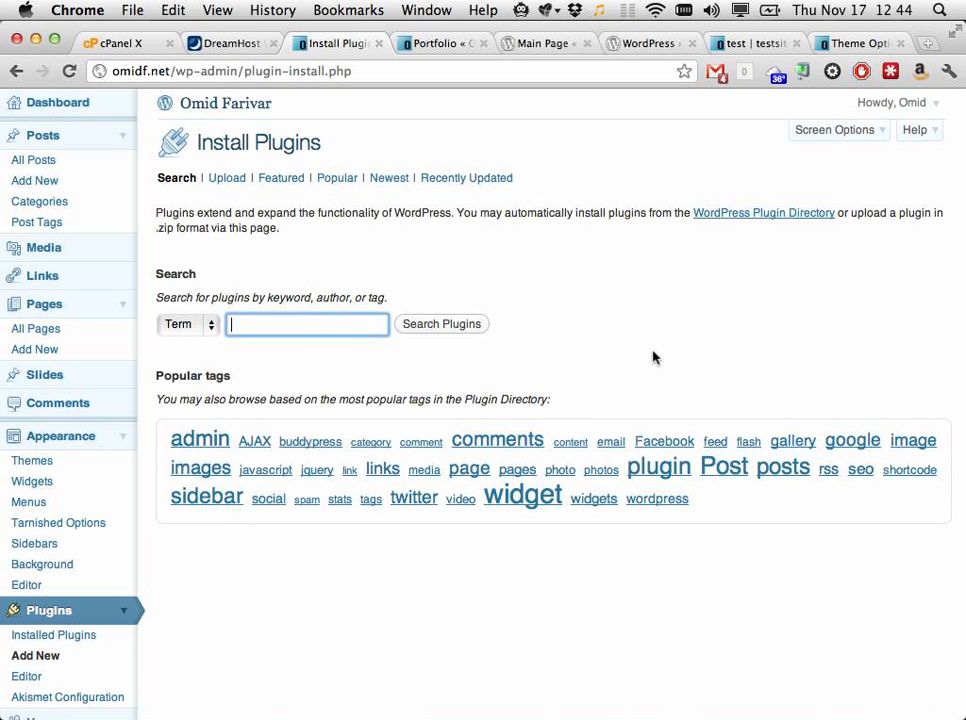
text(a million plugins)
key(Return)
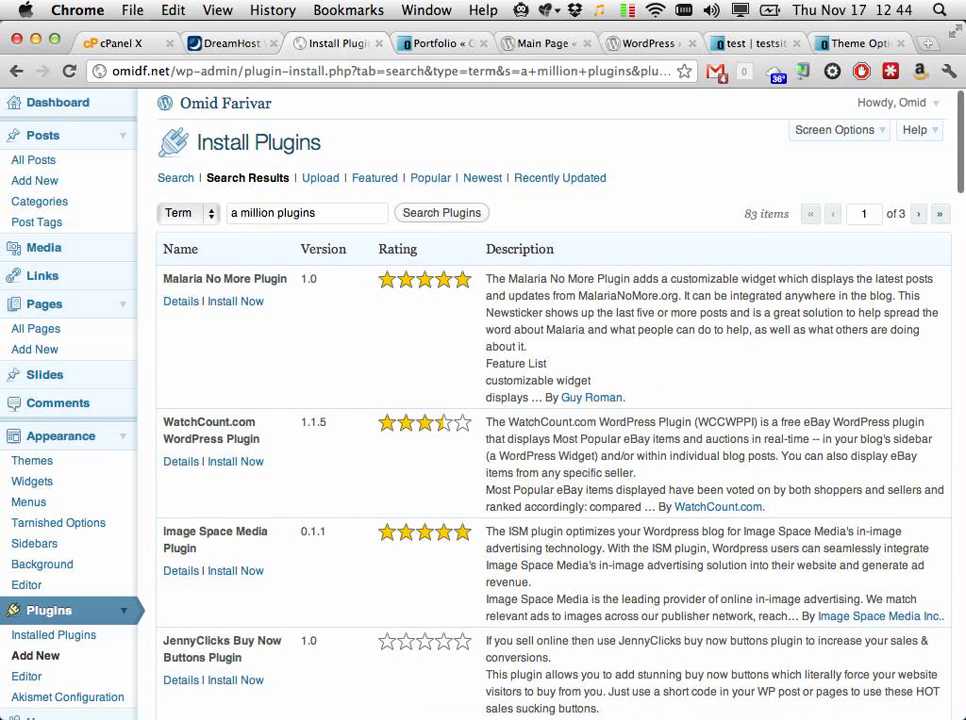
Step: Replace the search term with 'portfolio' to list the 113 portfolio plugins
triple_click(333, 214)
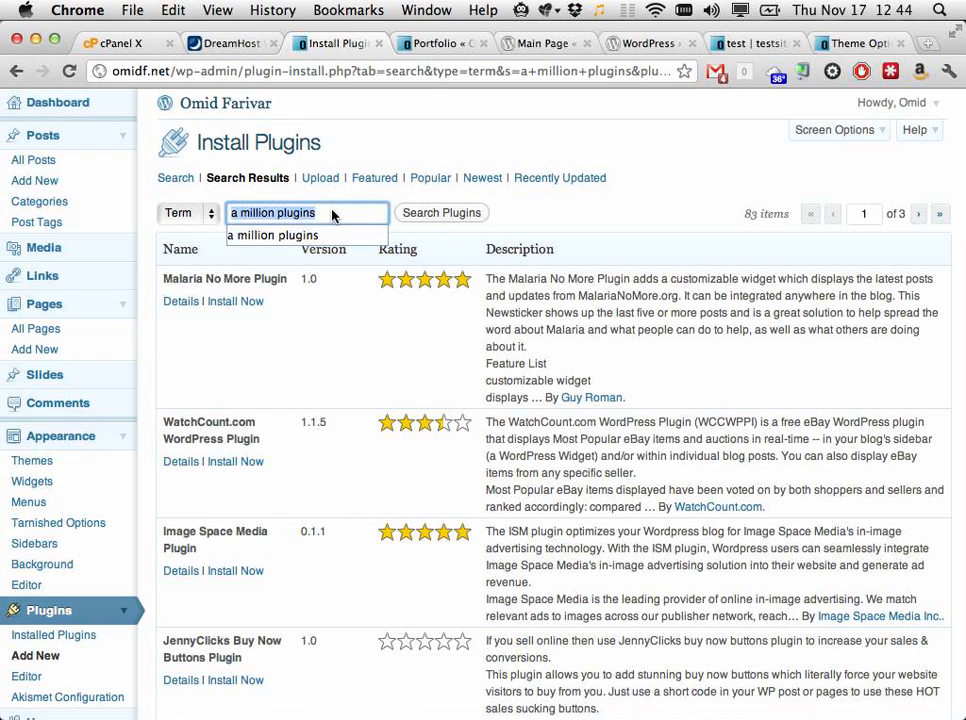
text(portfolio)
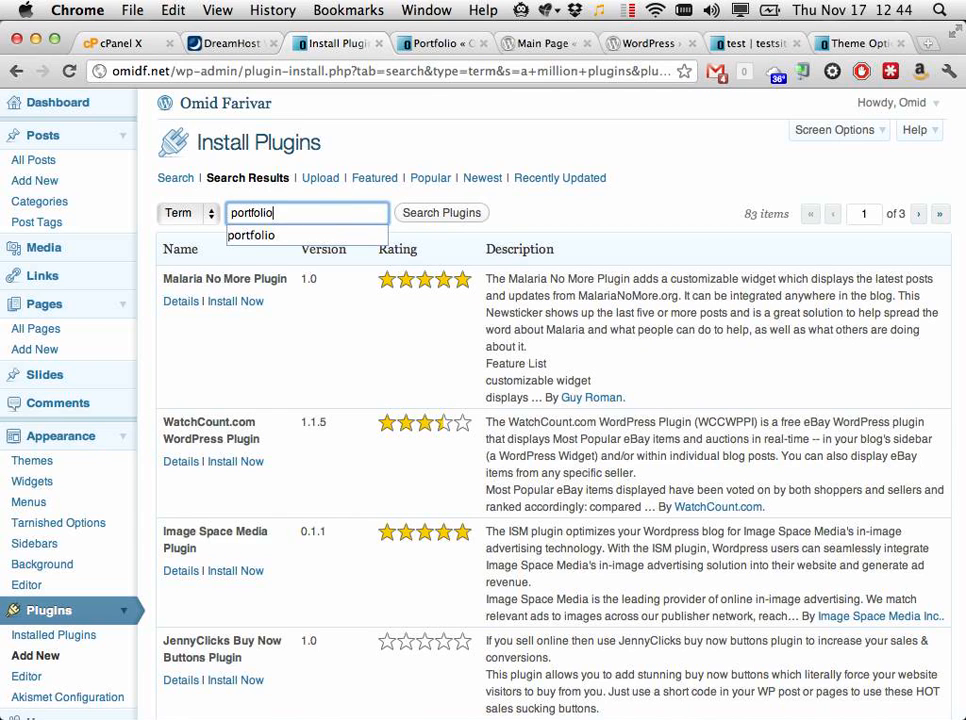
key(Return)
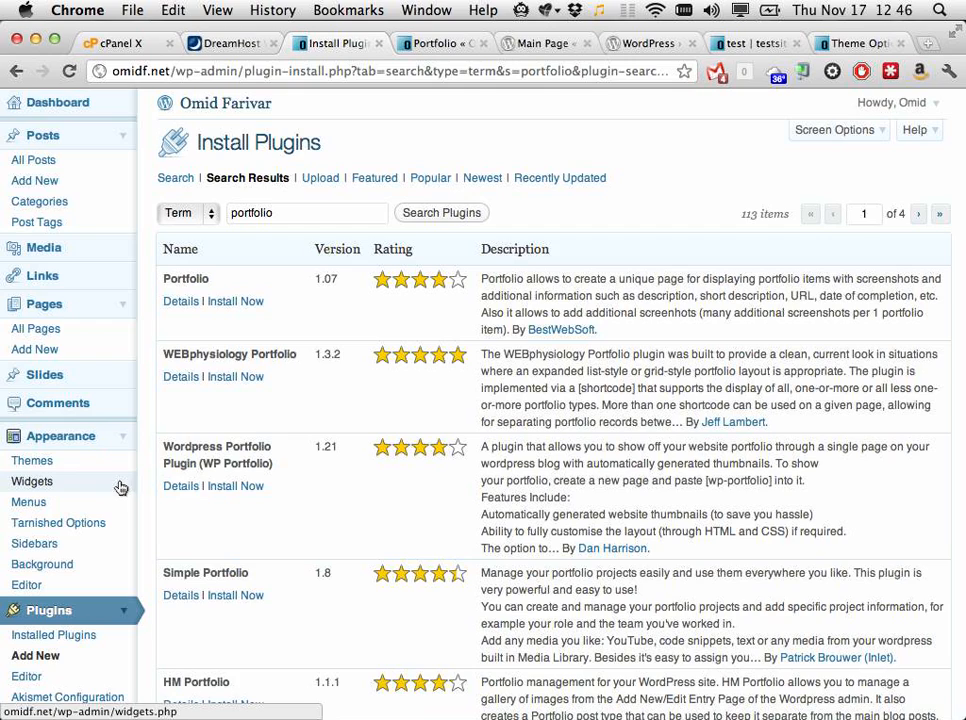
Step: Search installed plugins for 'portfolio' (none found), then return to Add New plugins
click(89, 584)
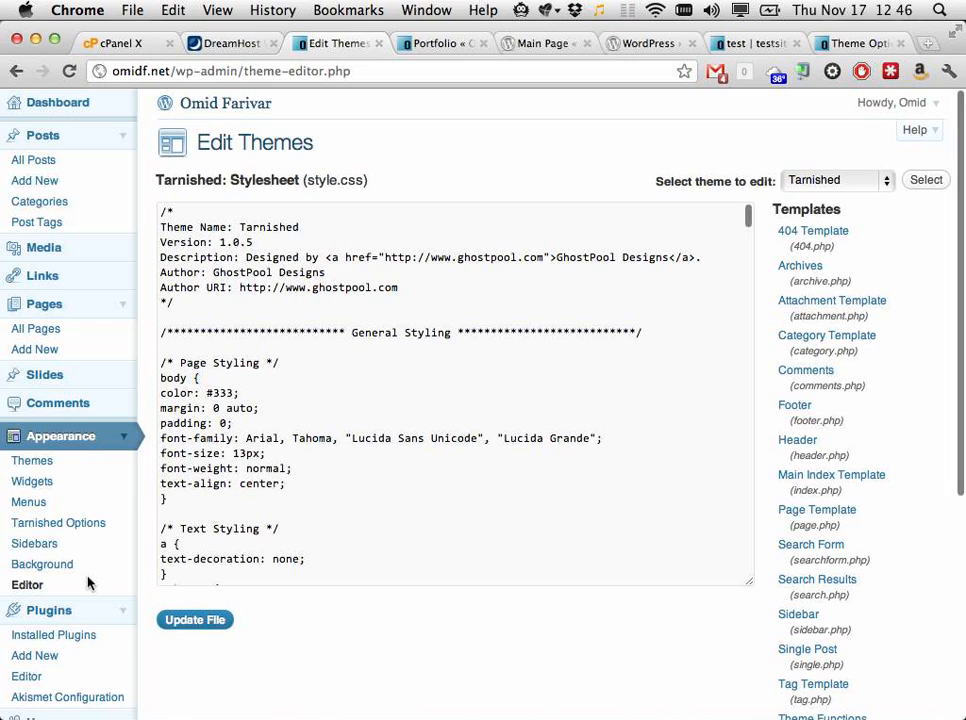
click(101, 646)
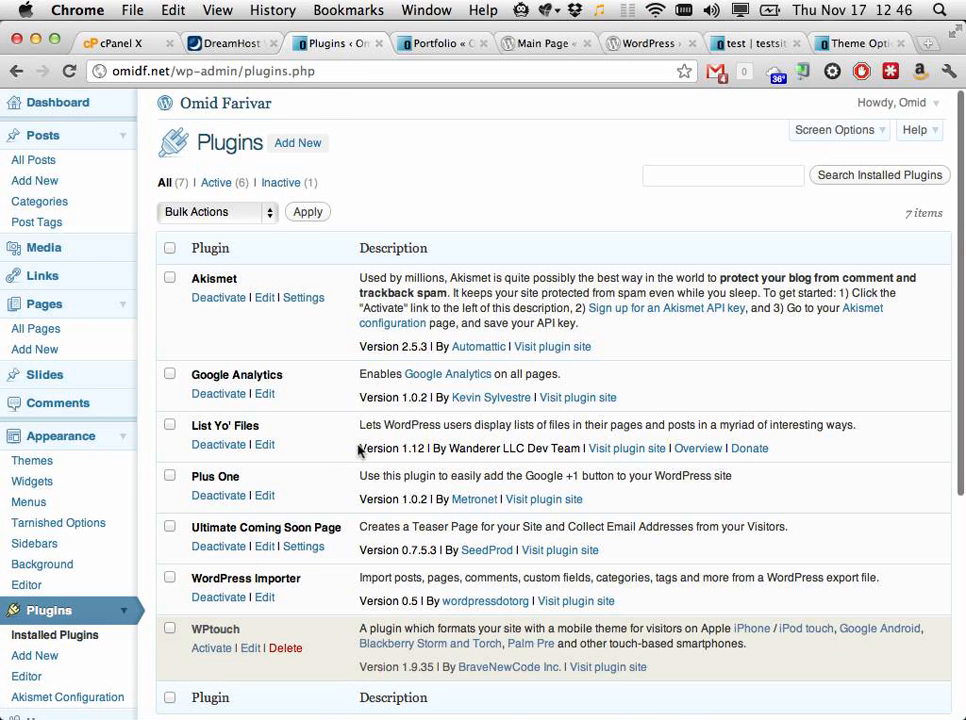
click(759, 177)
text(portfolio)
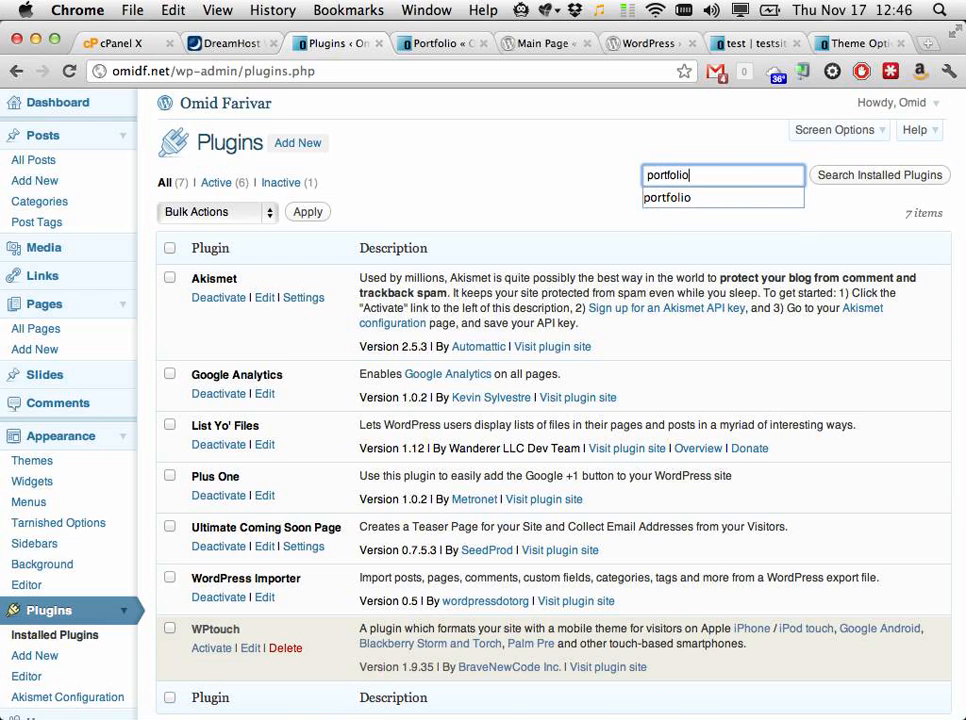
key(Return)
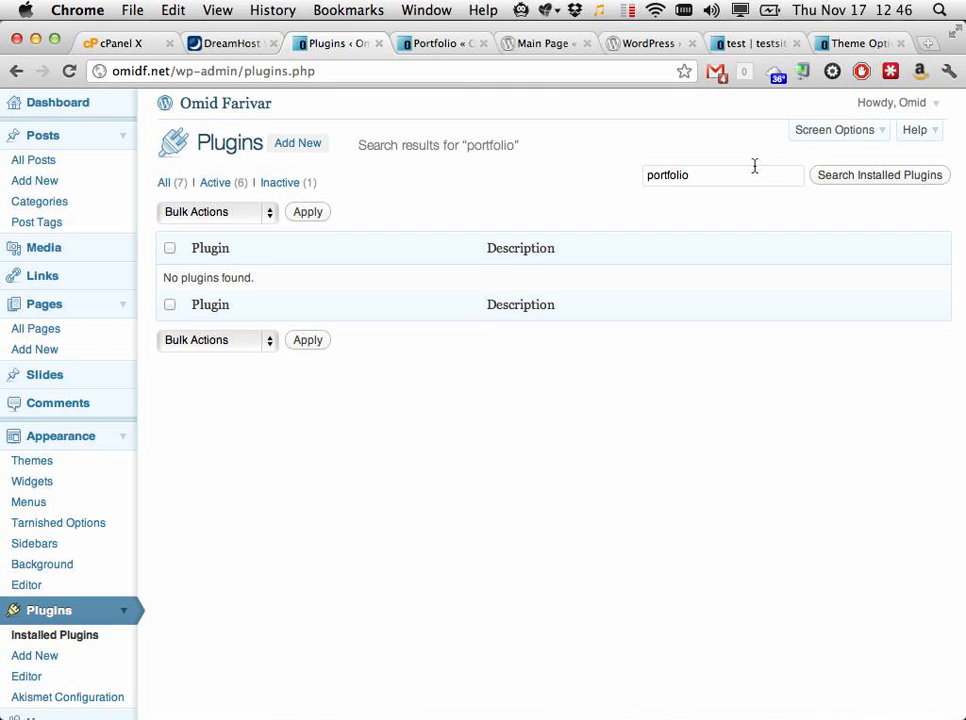
click(278, 147)
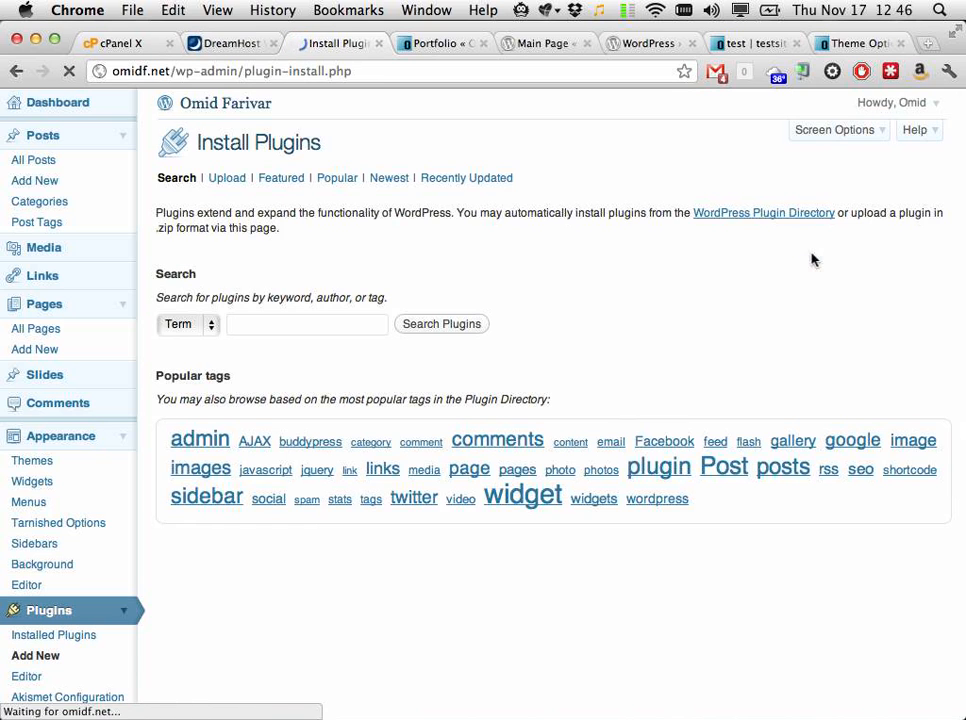
Step: Search the plugin directory for 'portfolio', listing 113 plugins led by Portfolio 1.07
click(328, 323)
text(portfolio)
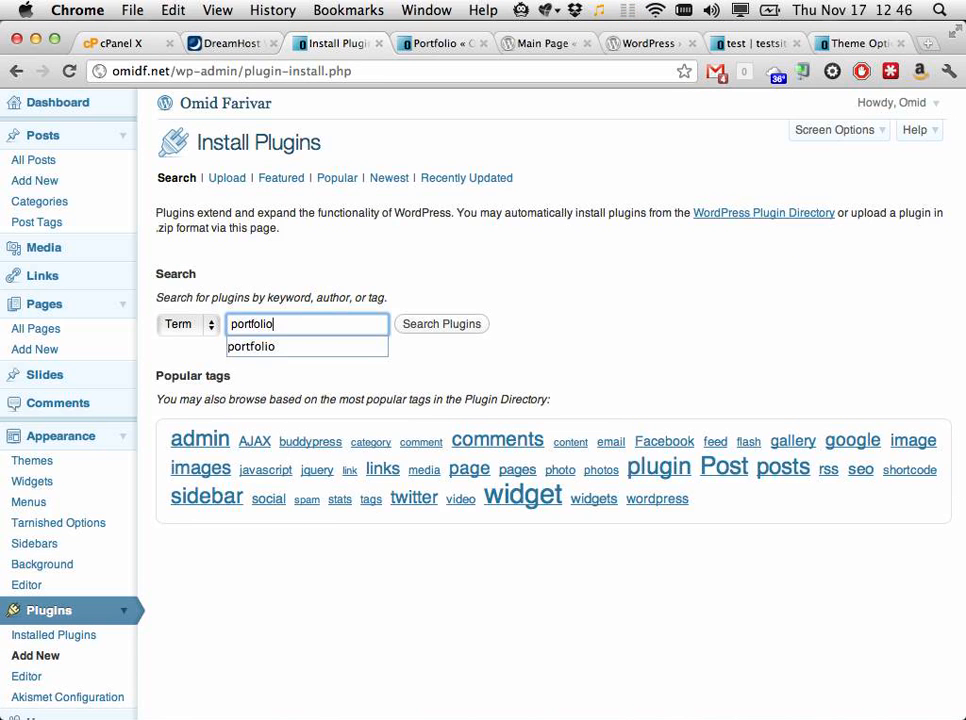
key(Return)
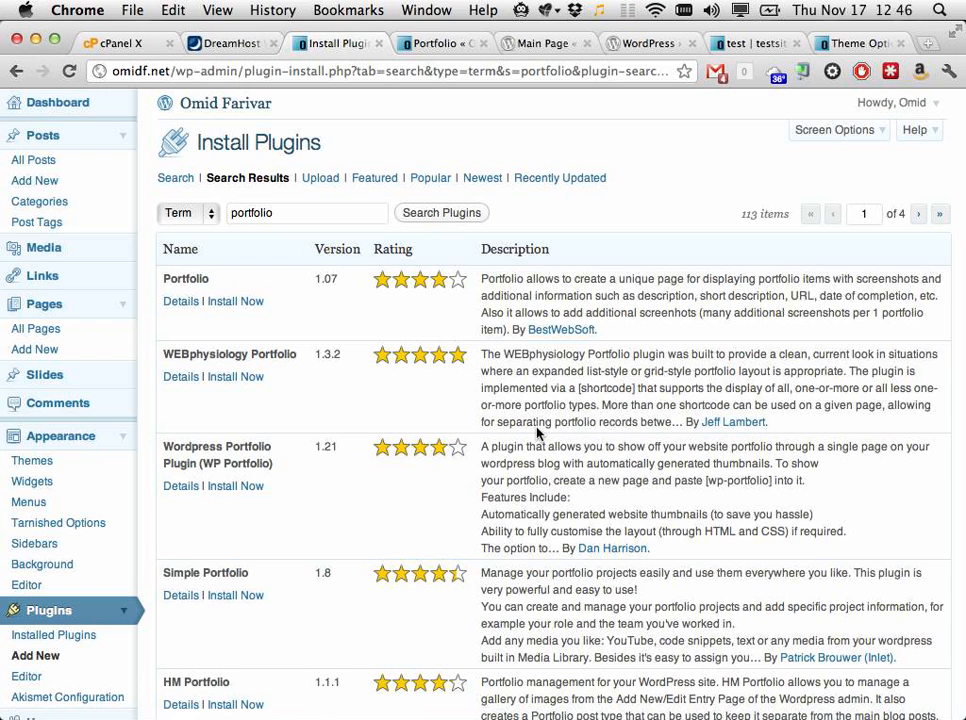
key(super+Tab)
key(super+Tab)
key(super+Tab)
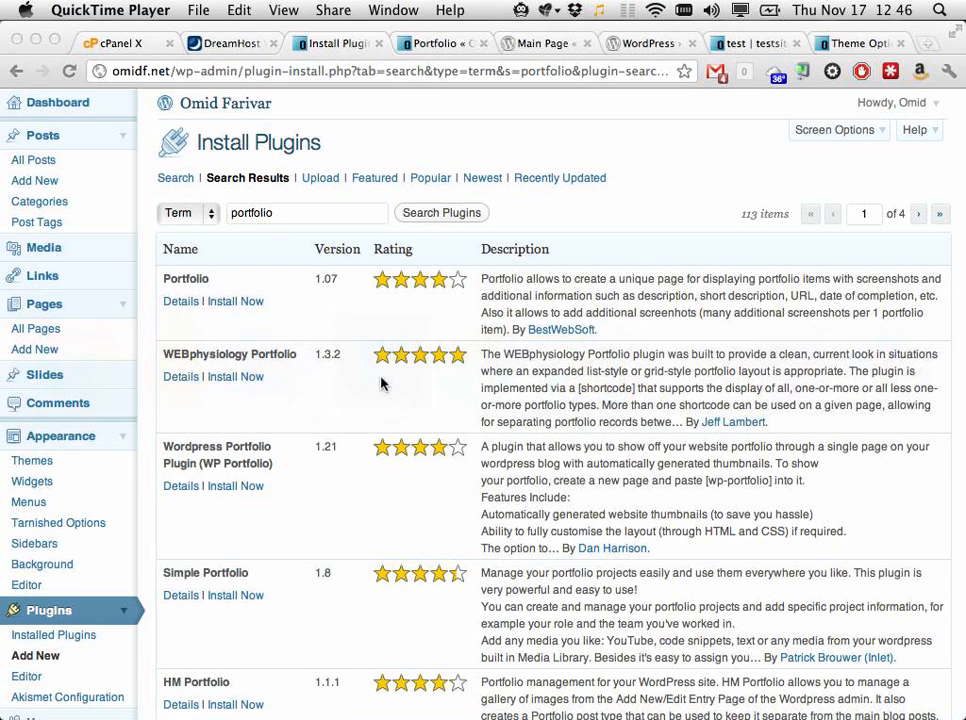
click(423, 7)
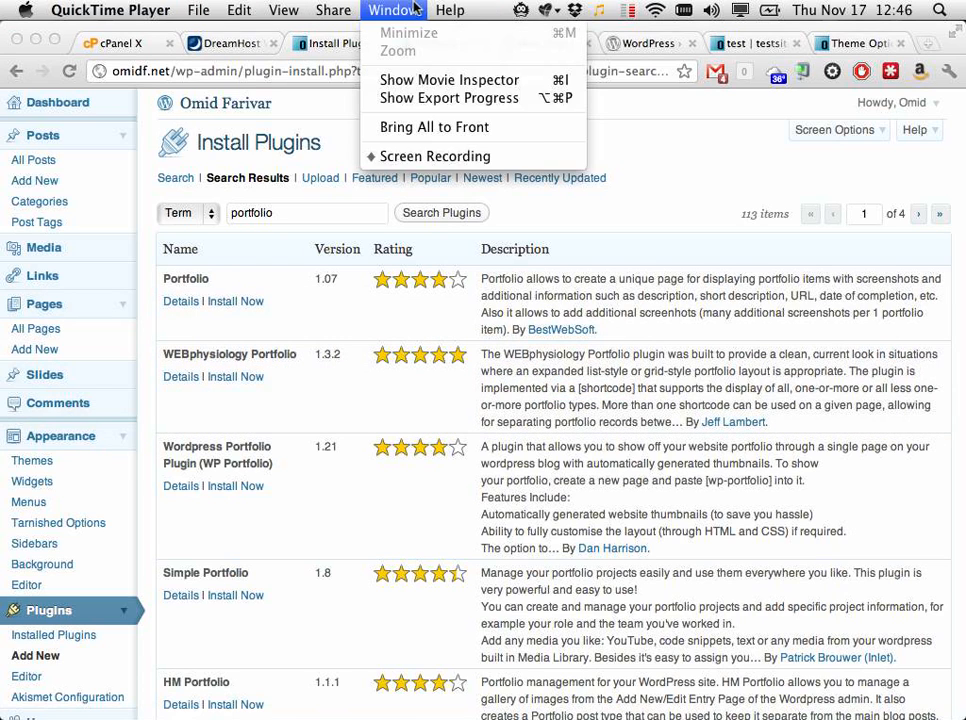
click(392, 158)
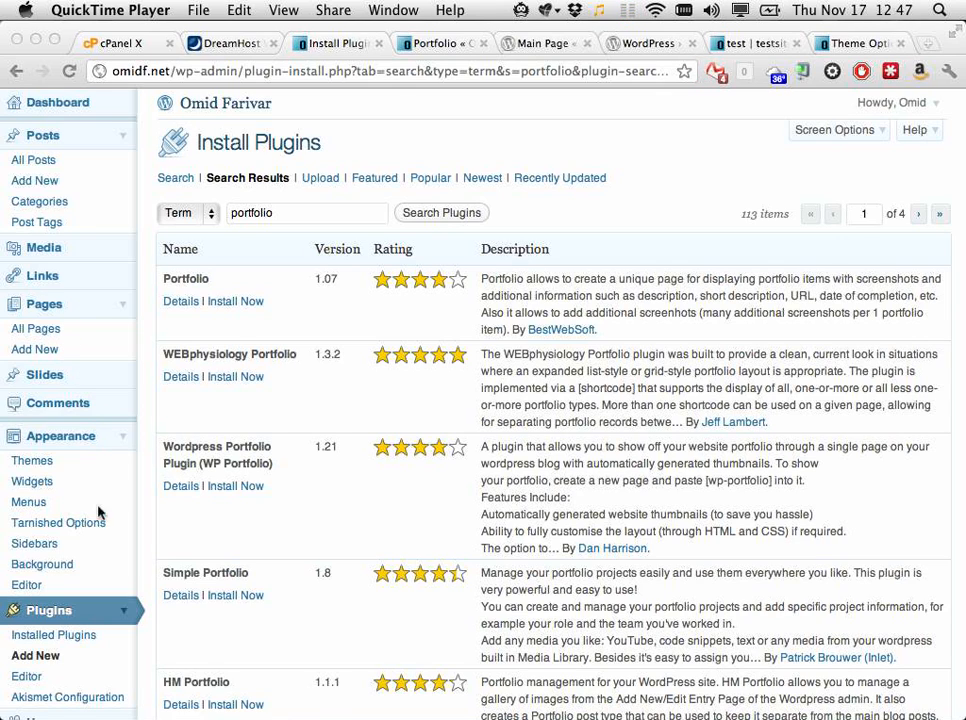
Step: Review the Tarnished stylesheet in an enlarged editor, close DreamHost, and open Akismet's akismet.php
click(275, 303)
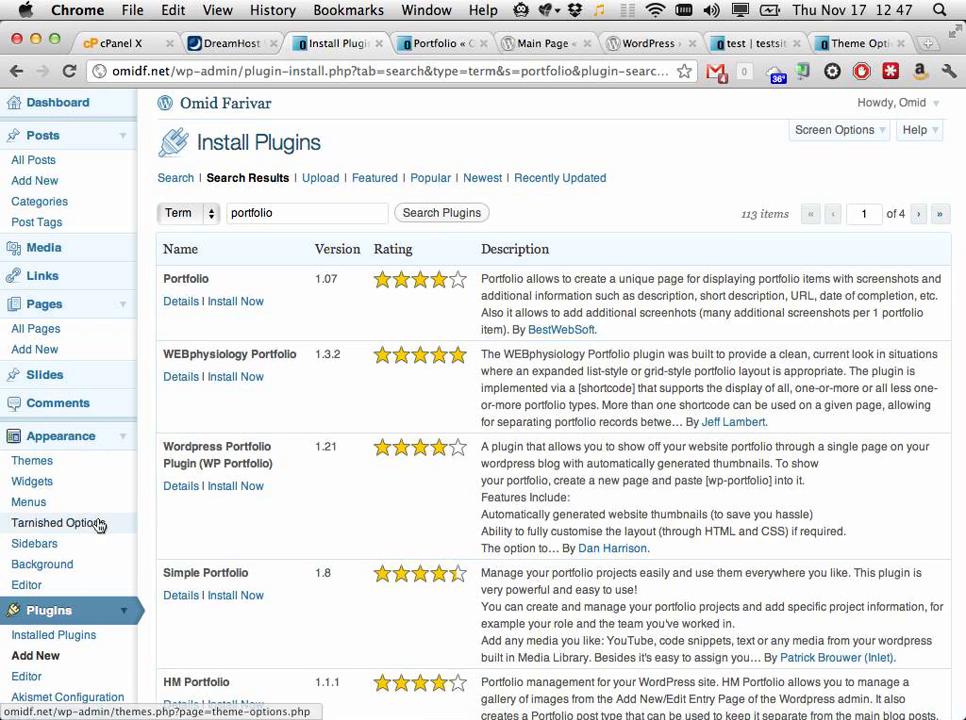
click(66, 585)
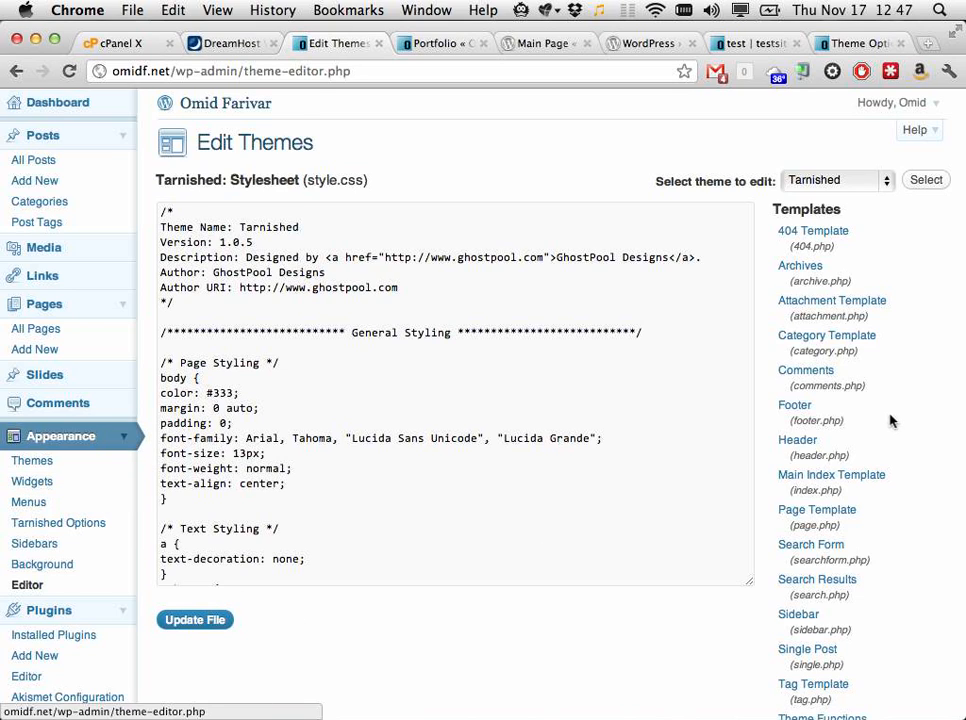
scroll(891, 416, down, 3)
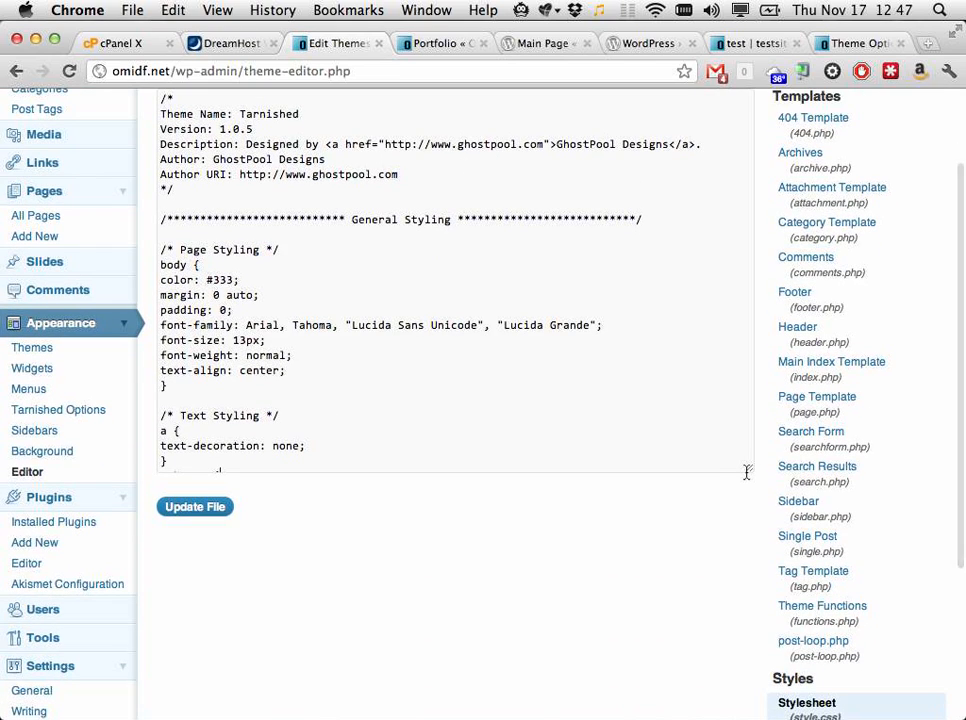
drag(748, 470, 751, 700)
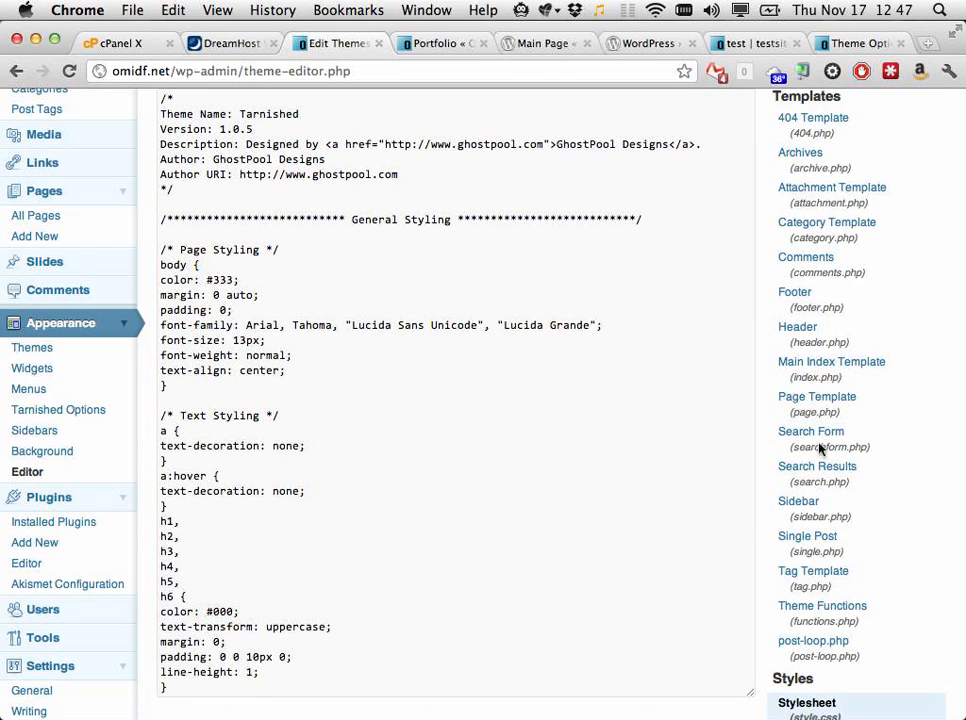
scroll(834, 434, down, 1)
scroll(850, 400, down, 3)
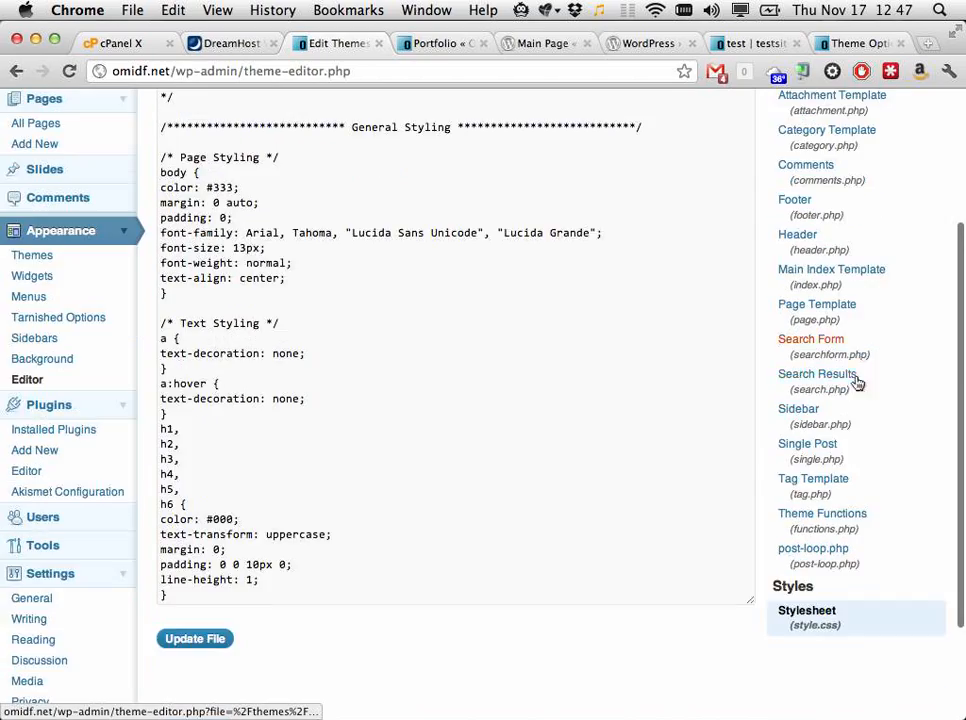
scroll(867, 334, up, 2)
scroll(866, 334, up, 2)
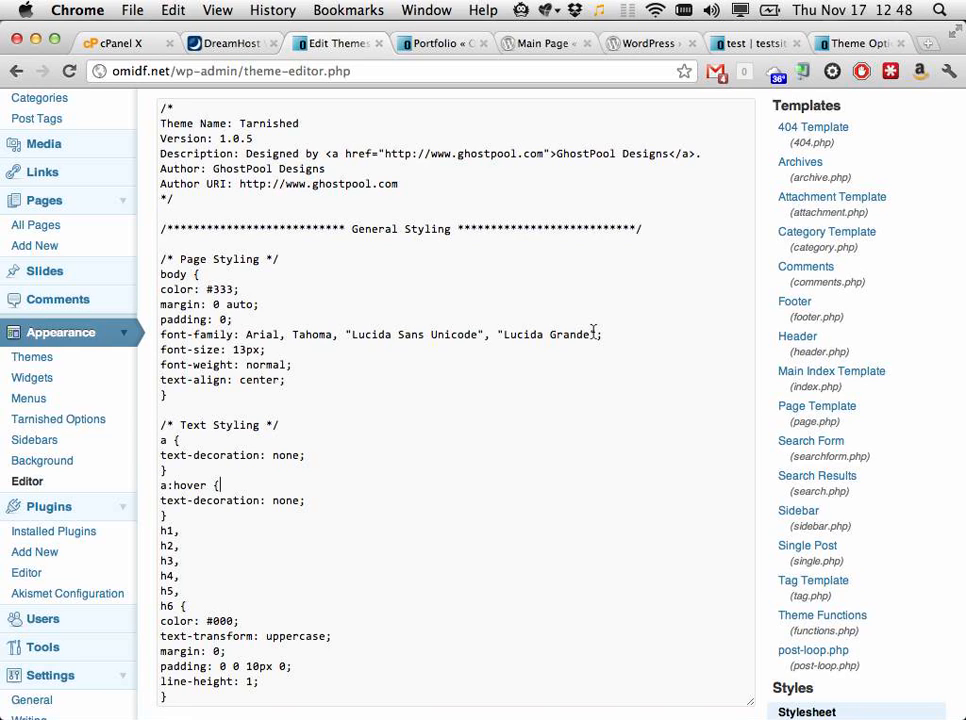
click(272, 44)
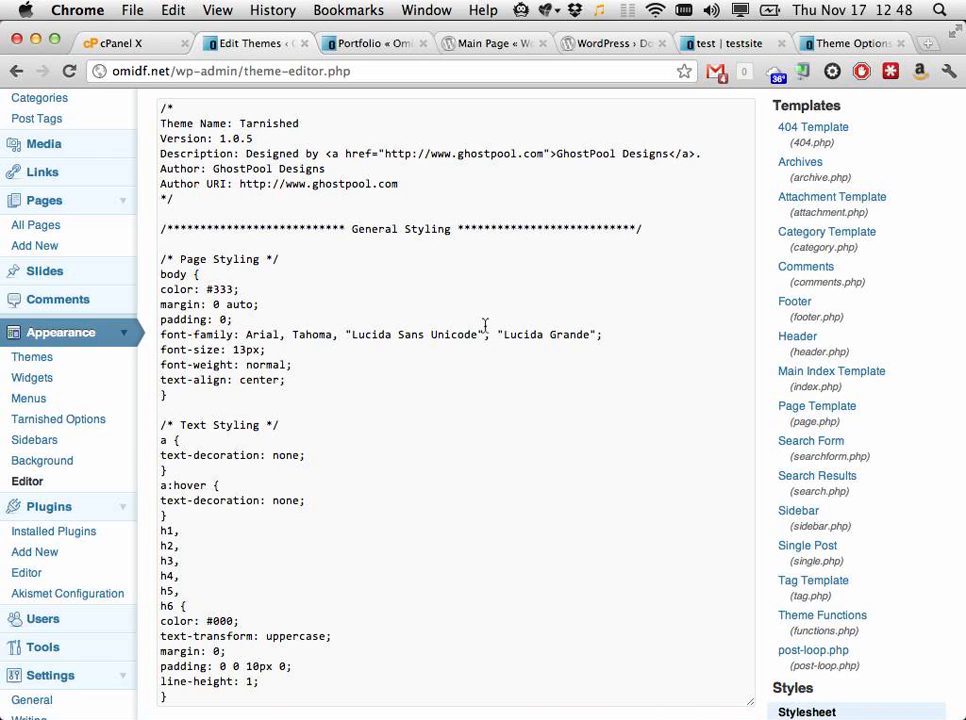
click(90, 576)
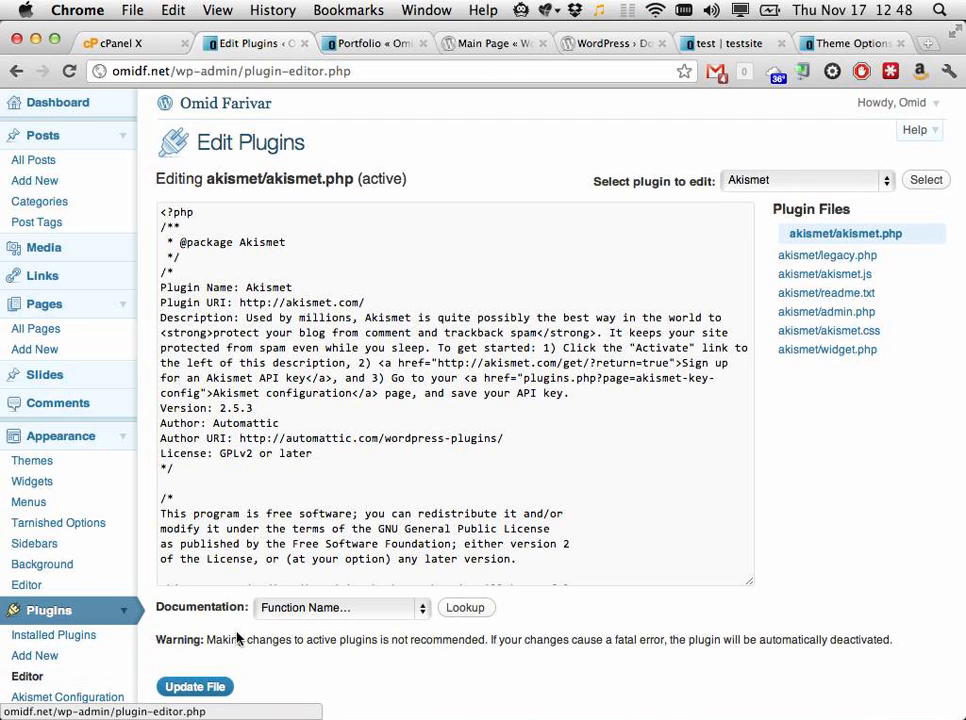
Step: Open Akismet's akismet.js and type 'I AM EDITING THE AKISMET JS' below its code
click(838, 277)
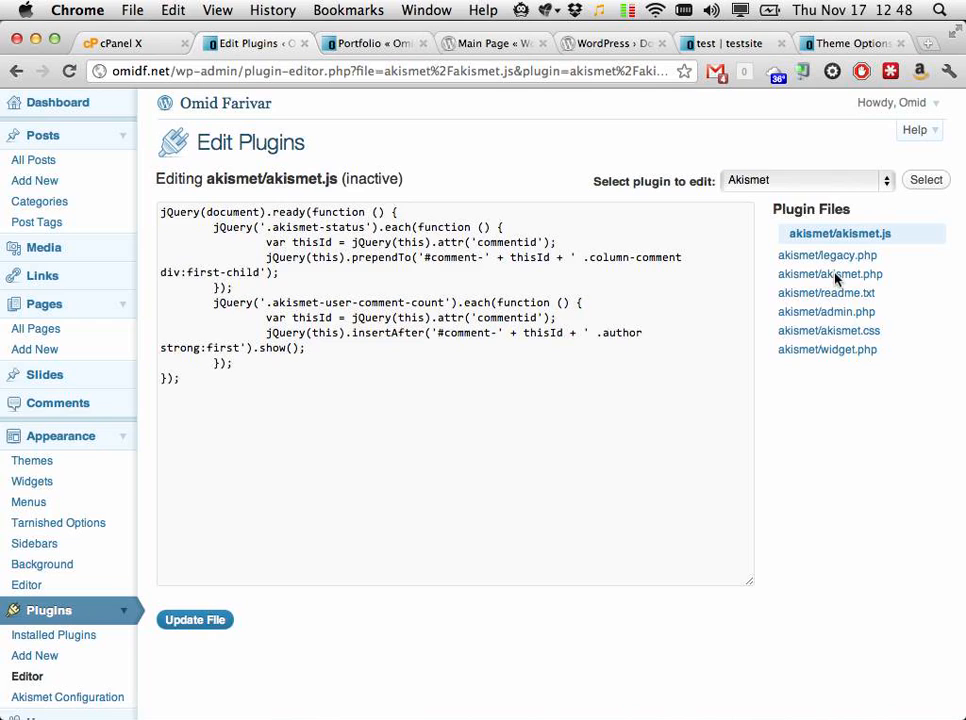
click(476, 450)
key(Return)
key(Return)
text(I AM EDITING THE AKI)
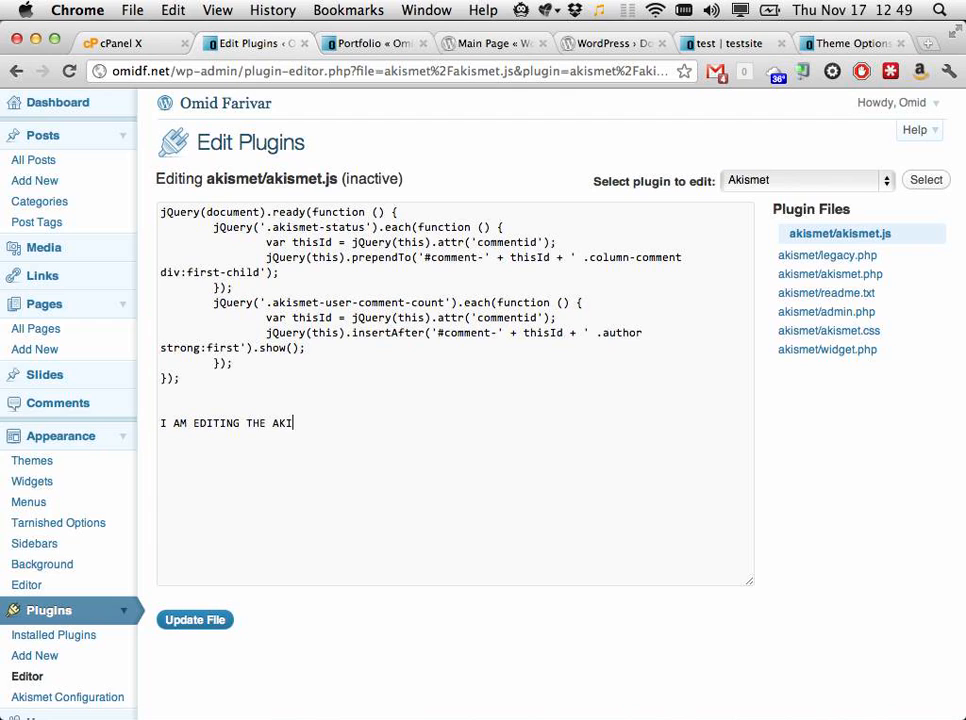
text(SMET JS)
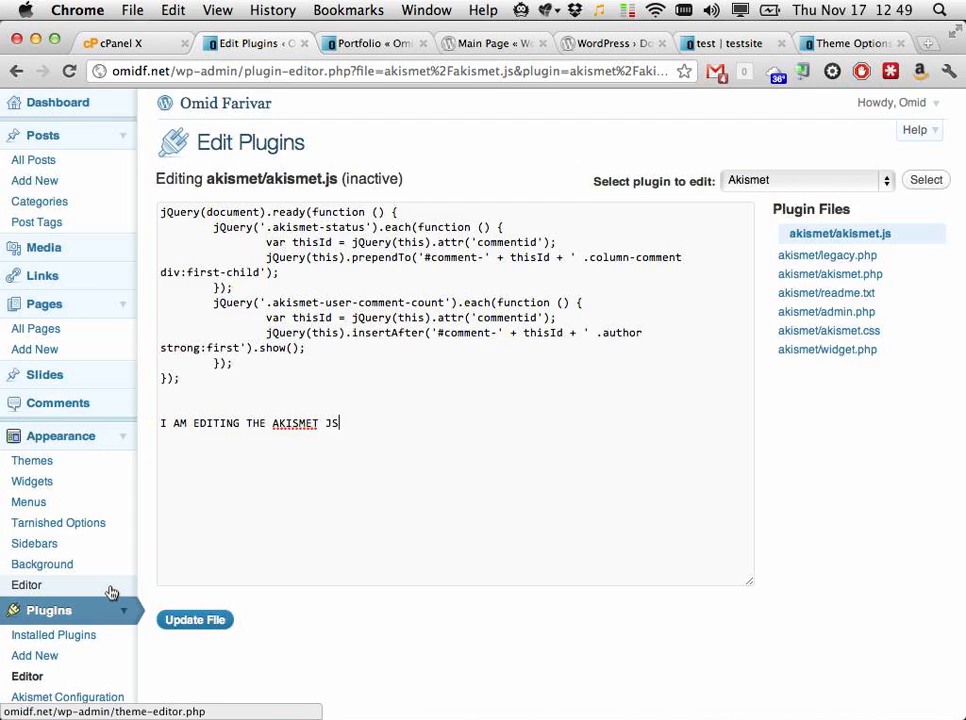
scroll(112, 593, down, 3)
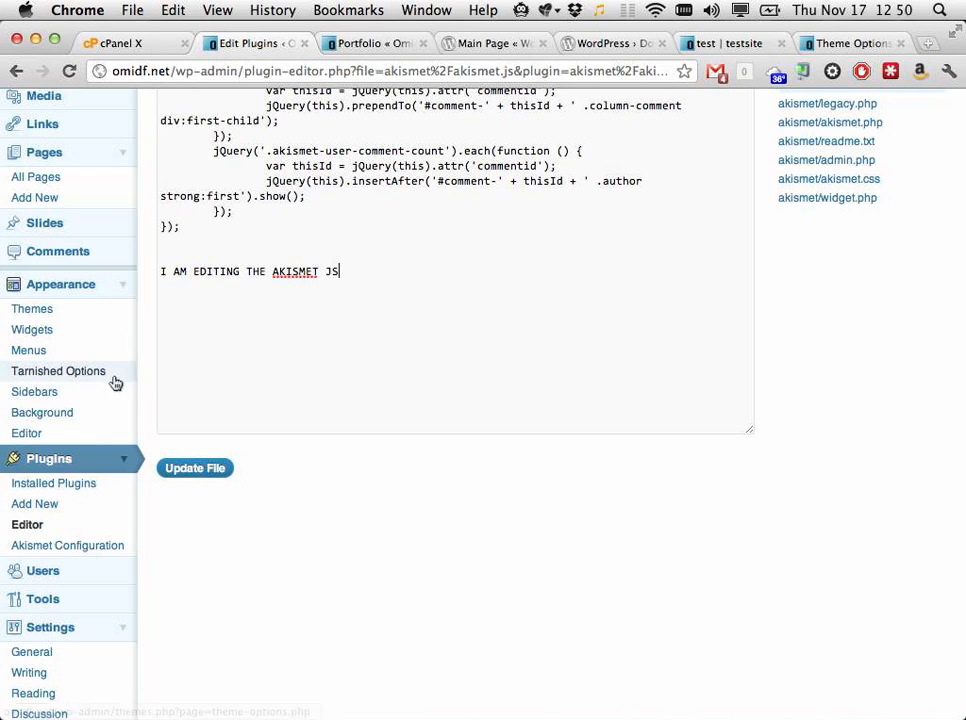
Step: Open Edit Themes showing the Tarnished theme's style.css stylesheet
click(88, 433)
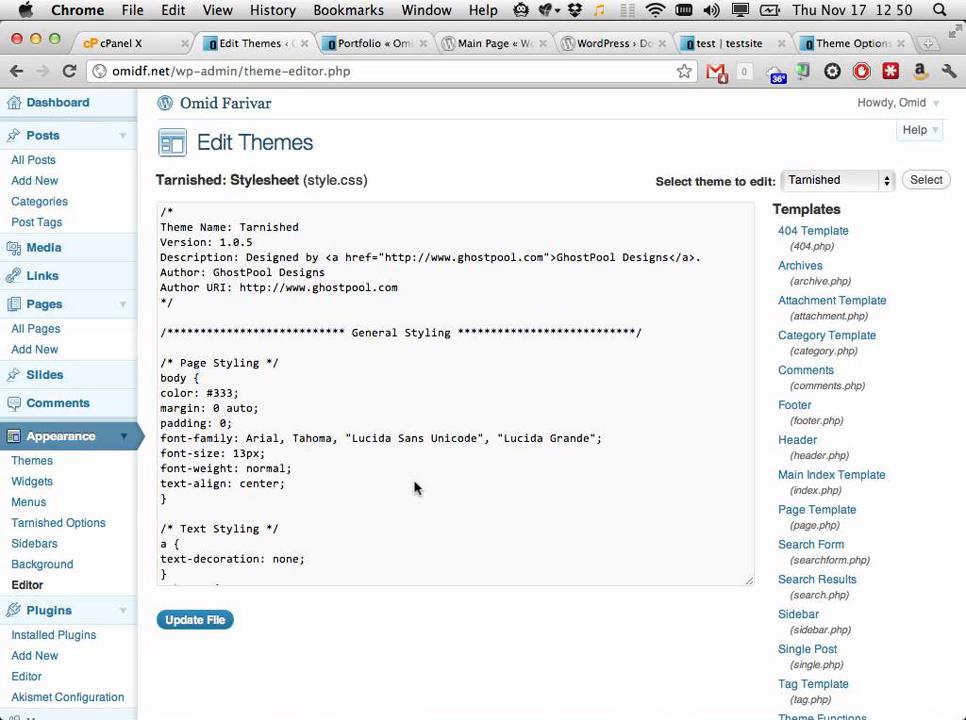
key(super+Tab)
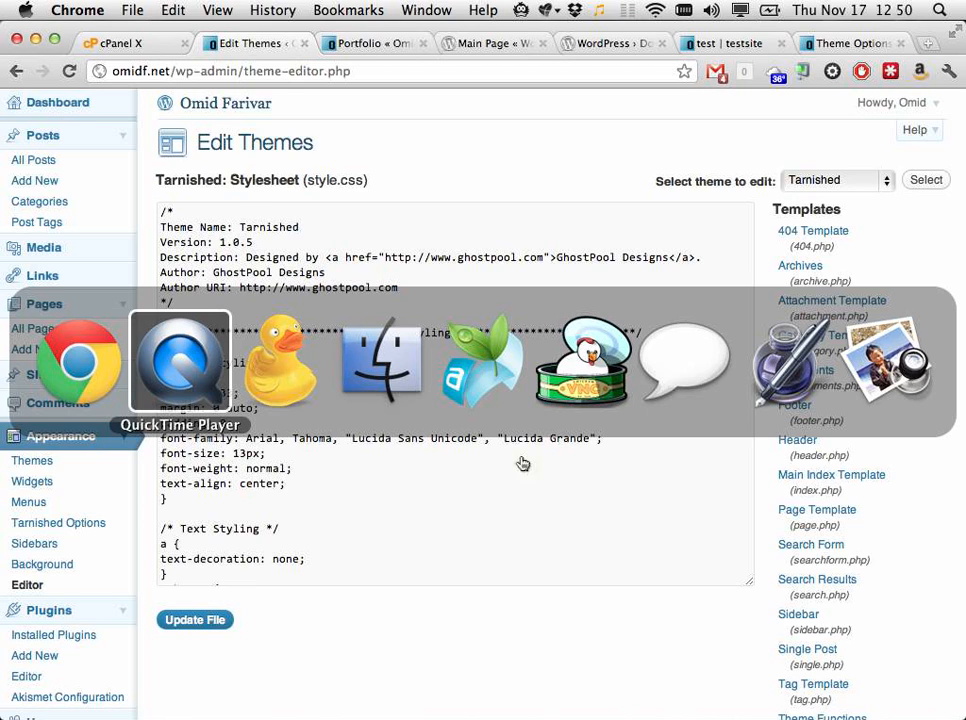
key(super+Tab)
key(super+Tab)
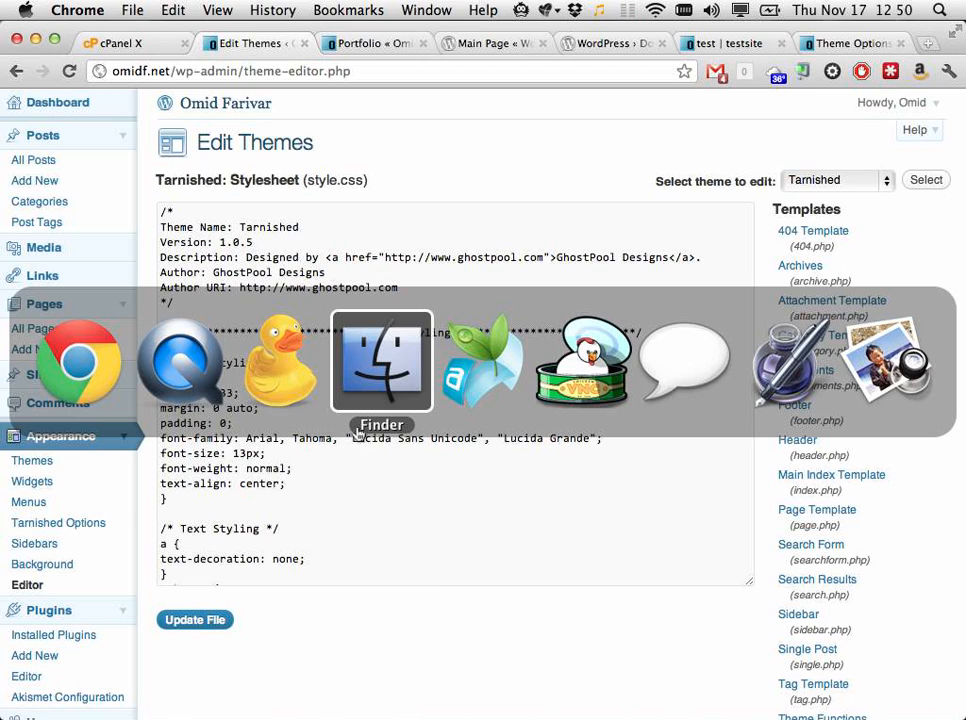
key(Escape)
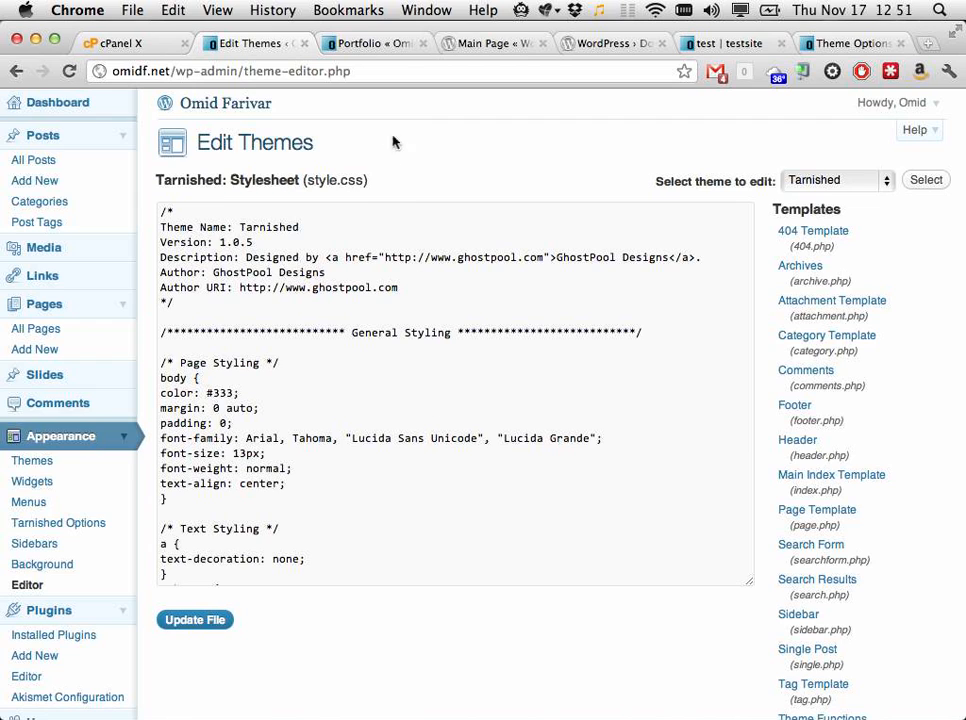
click(500, 45)
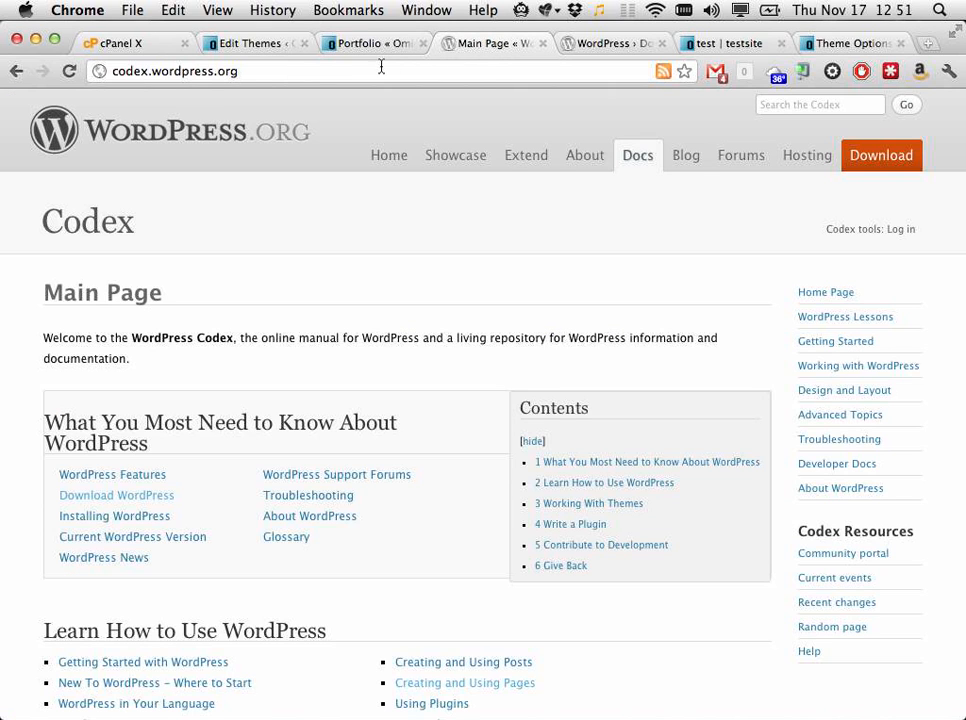
click(240, 45)
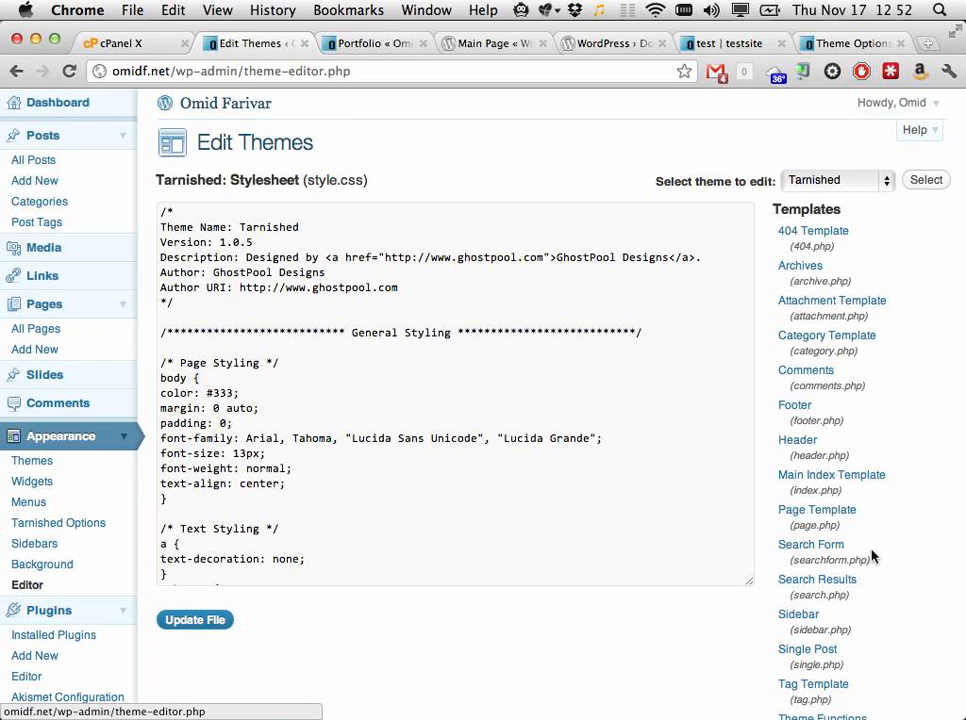
scroll(842, 505, down, 2)
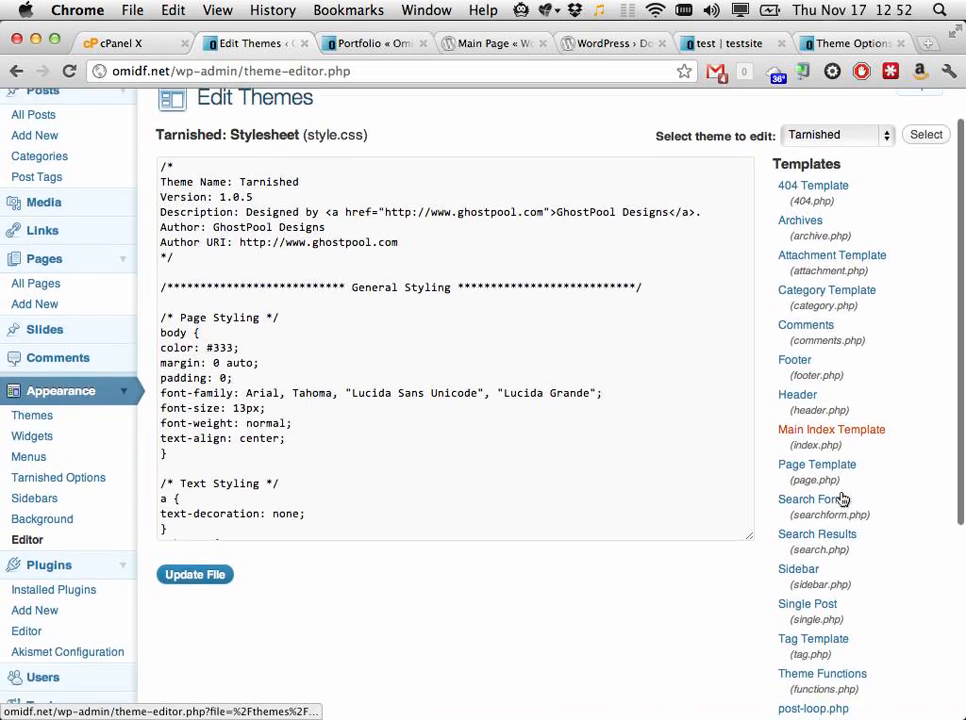
scroll(842, 498, up, 2)
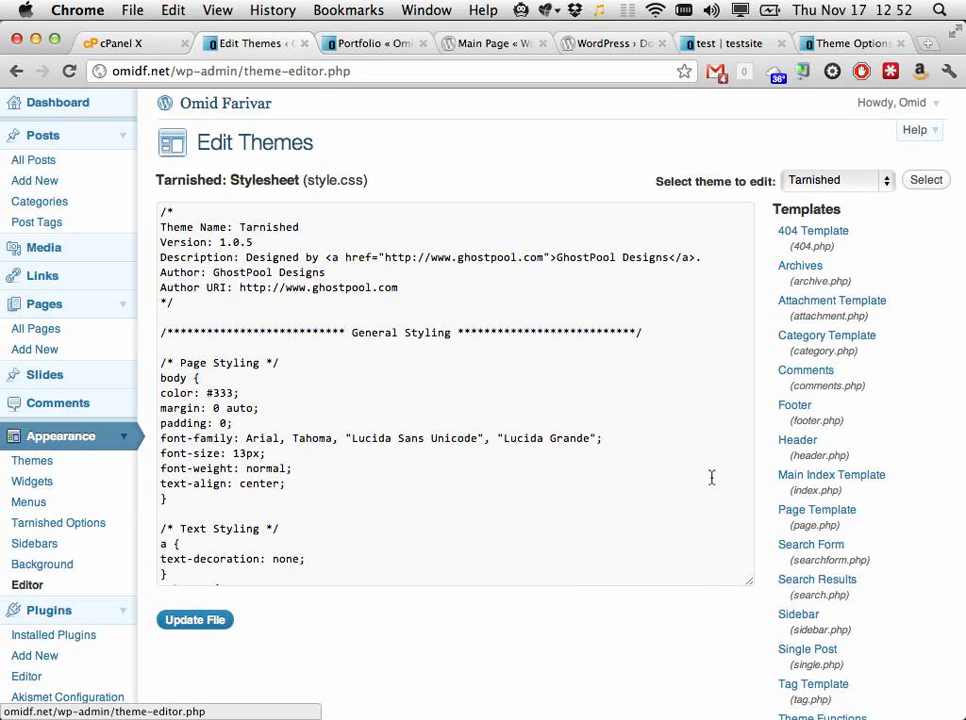
scroll(783, 410, down, 5)
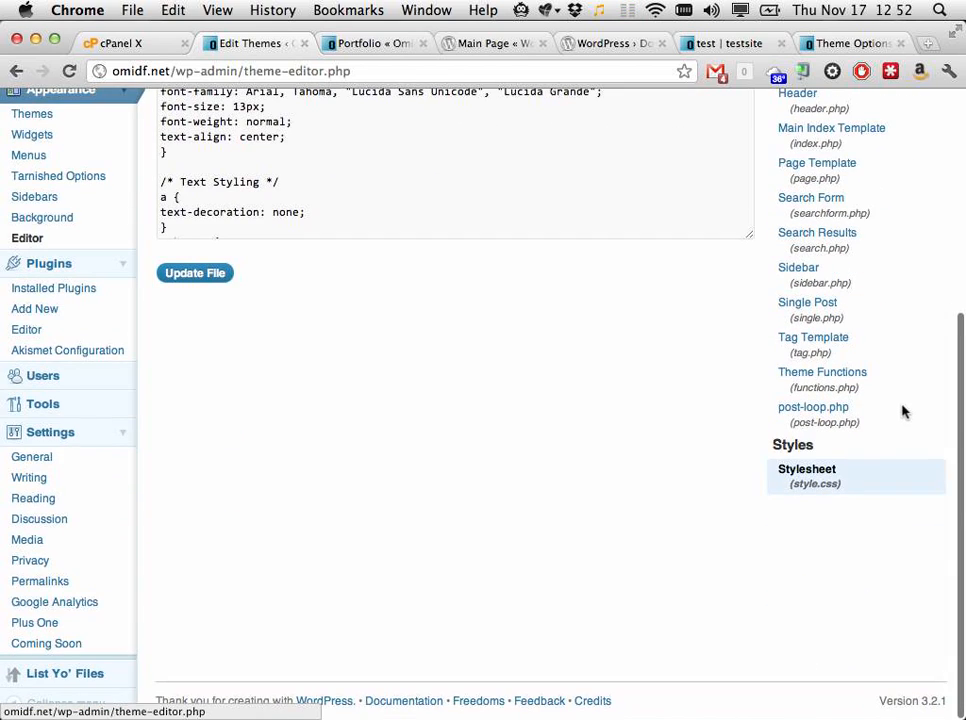
scroll(815, 490, up, 4)
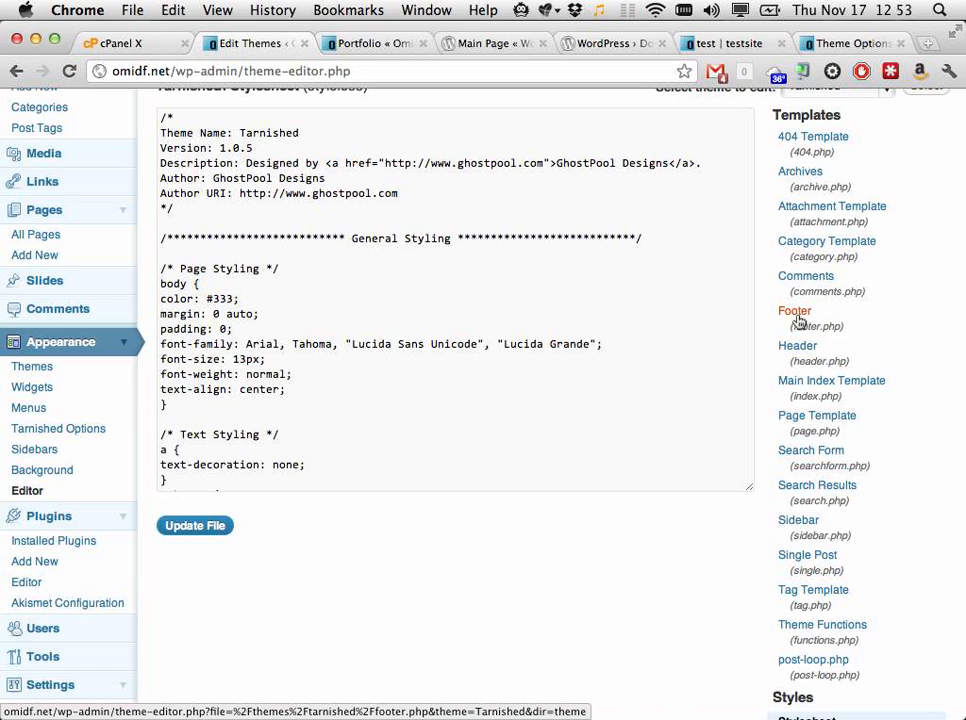
Step: Look over the test site's Theme Options, its test portfolio post, and the Download WordPress page
click(833, 45)
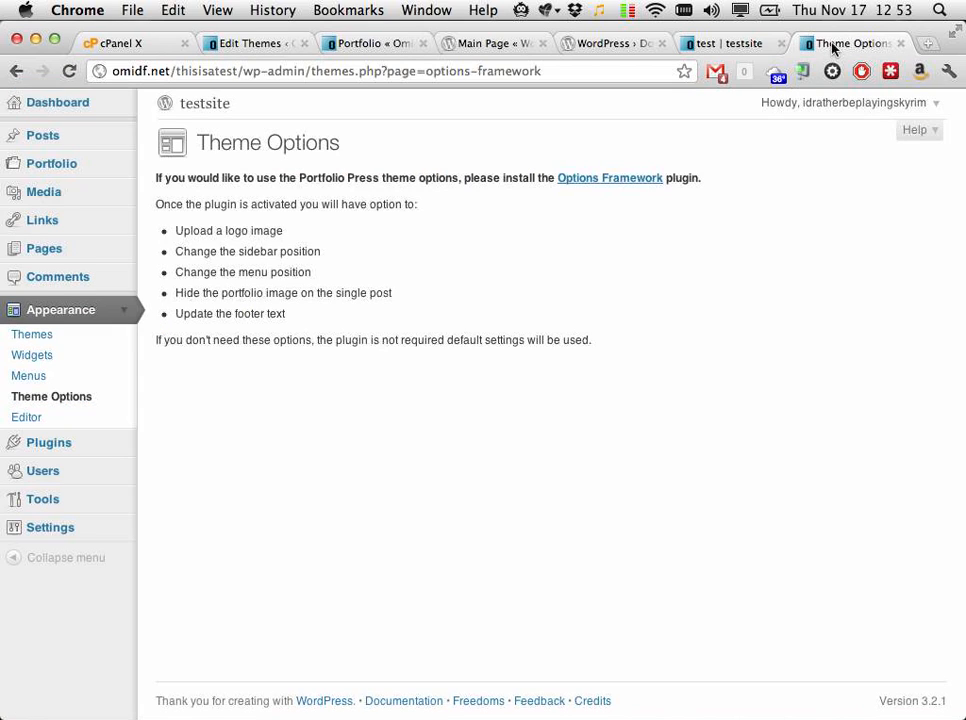
click(736, 45)
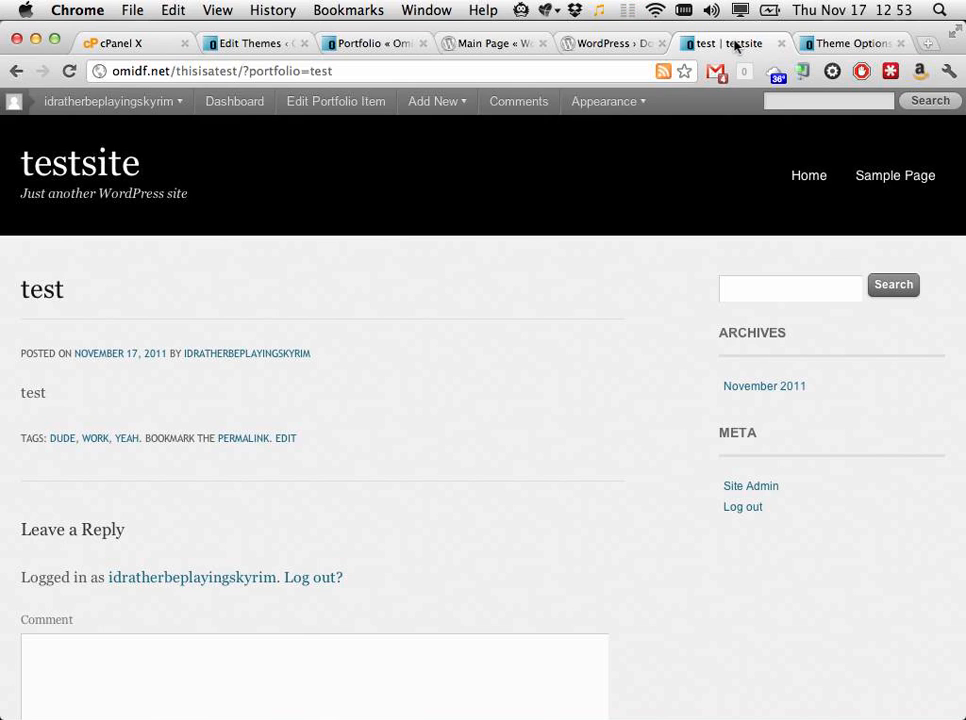
click(856, 45)
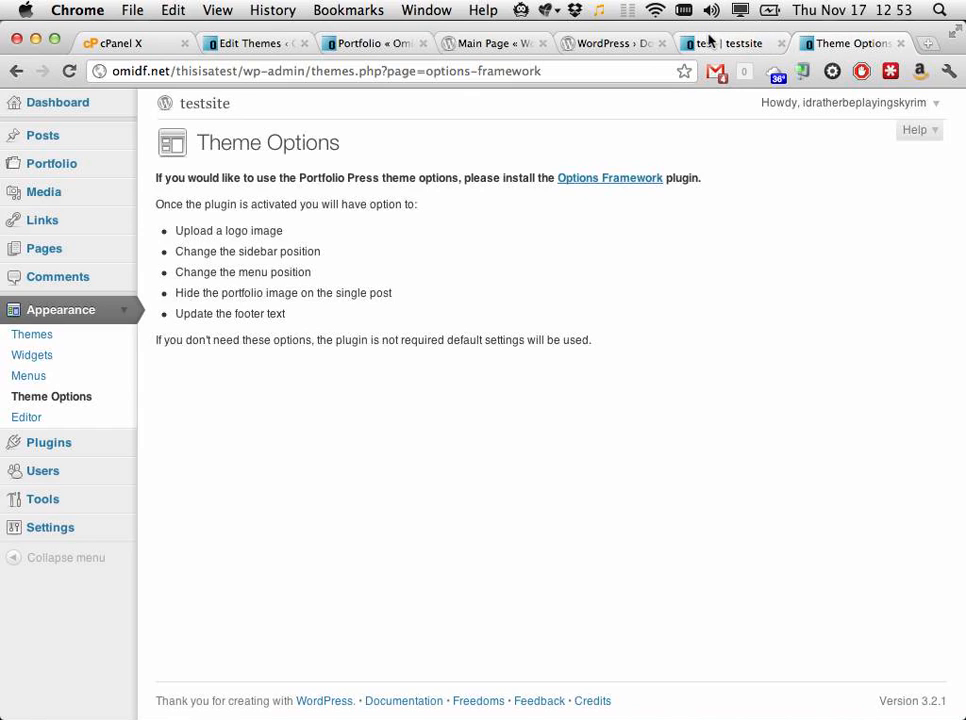
click(600, 44)
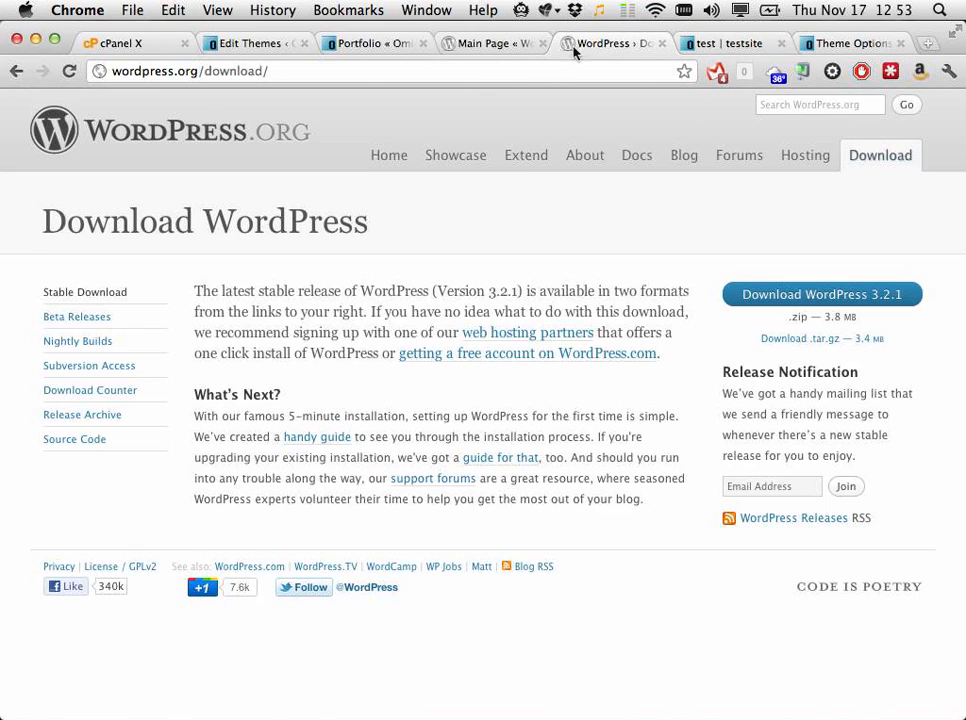
Step: Show and scroll through the WordPress Codex main page
click(500, 46)
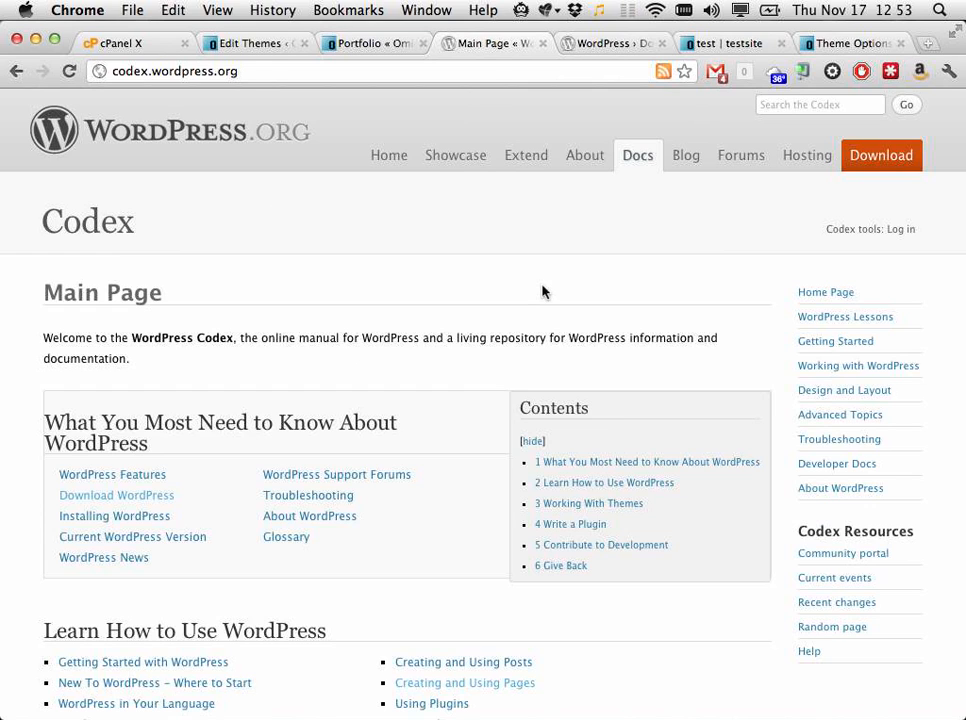
scroll(542, 291, down, 10)
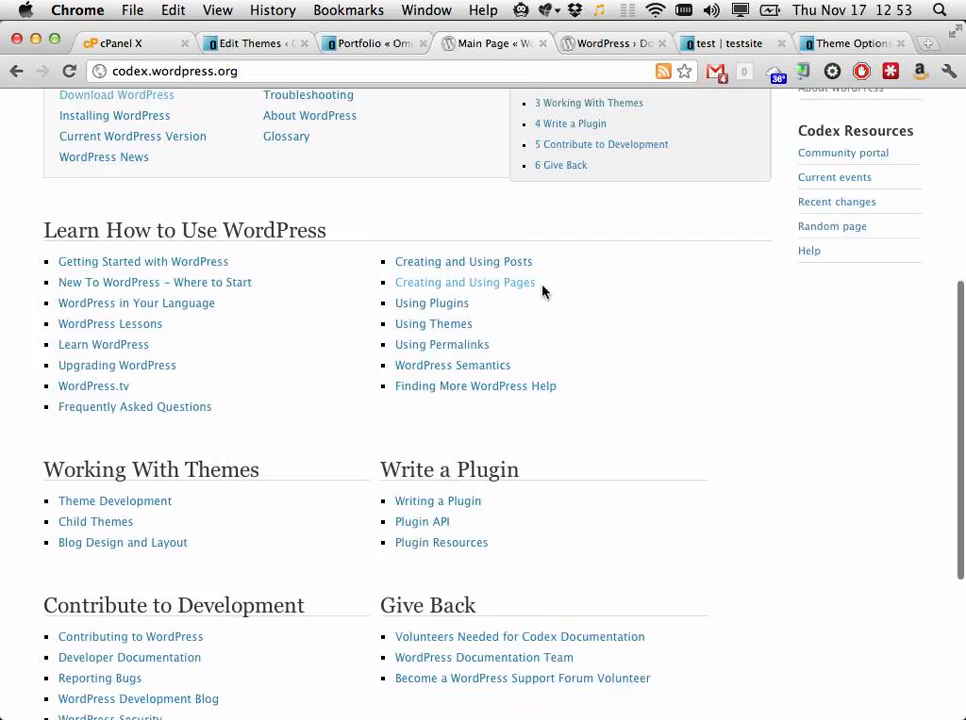
scroll(542, 291, down, 4)
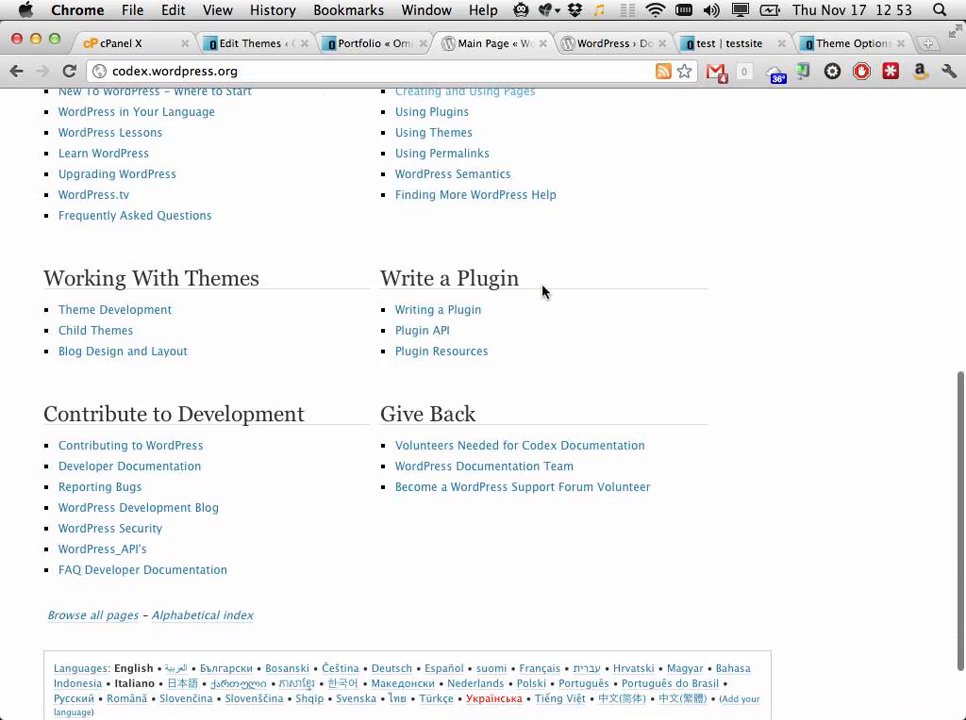
scroll(542, 291, up, 12)
scroll(542, 291, up, 2)
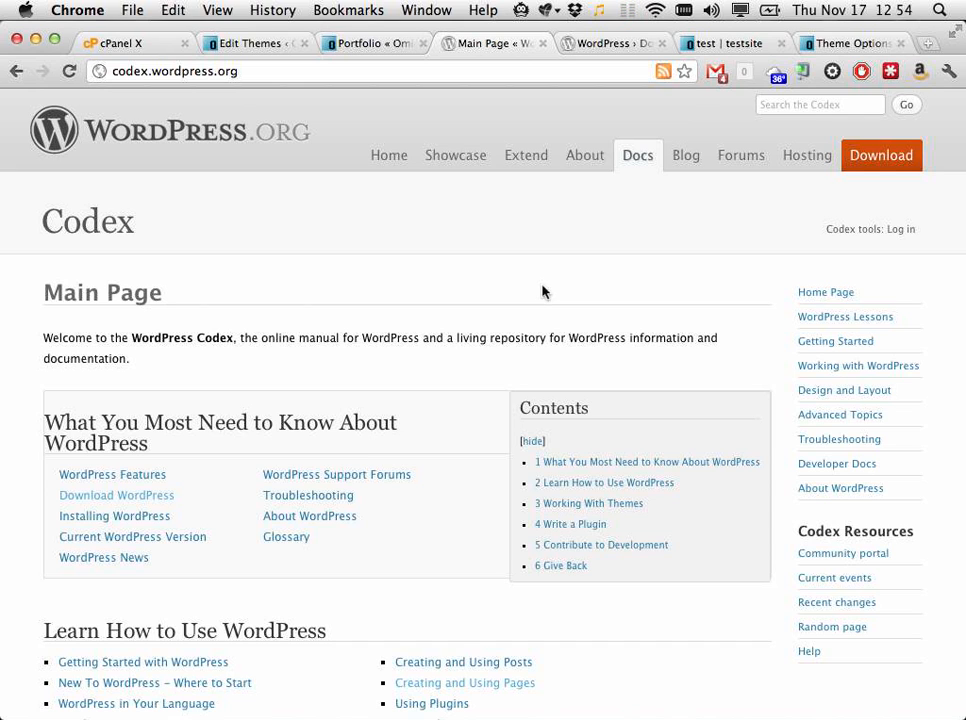
Step: Search Google for 'weaver wordpress' and open the WP Weaver website
key(super+t)
text(weaver t)
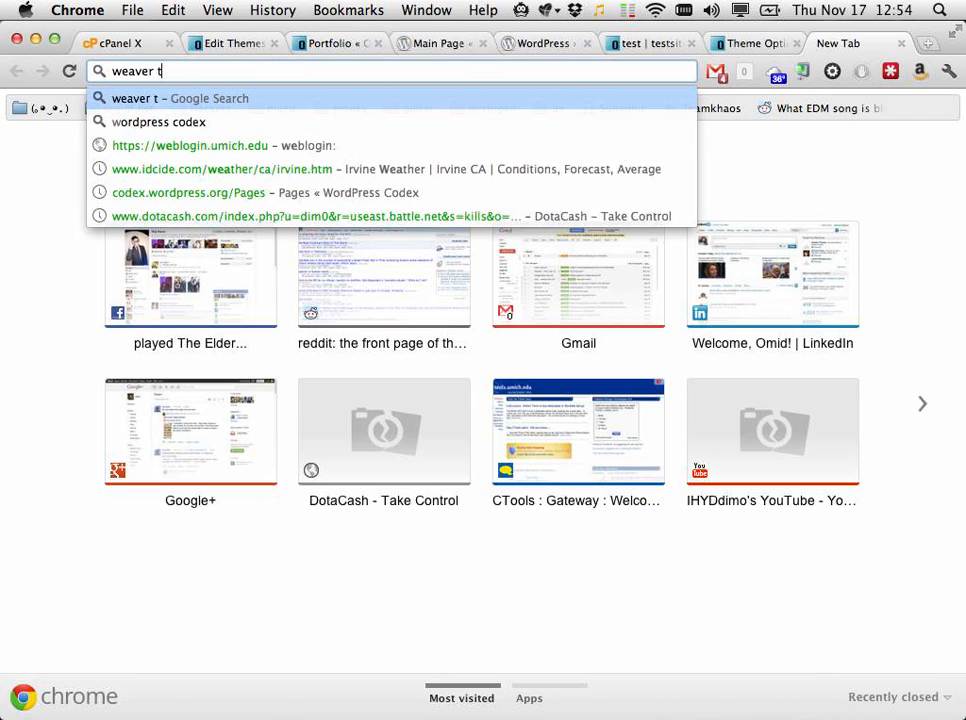
key(BackSpace)
text(w)
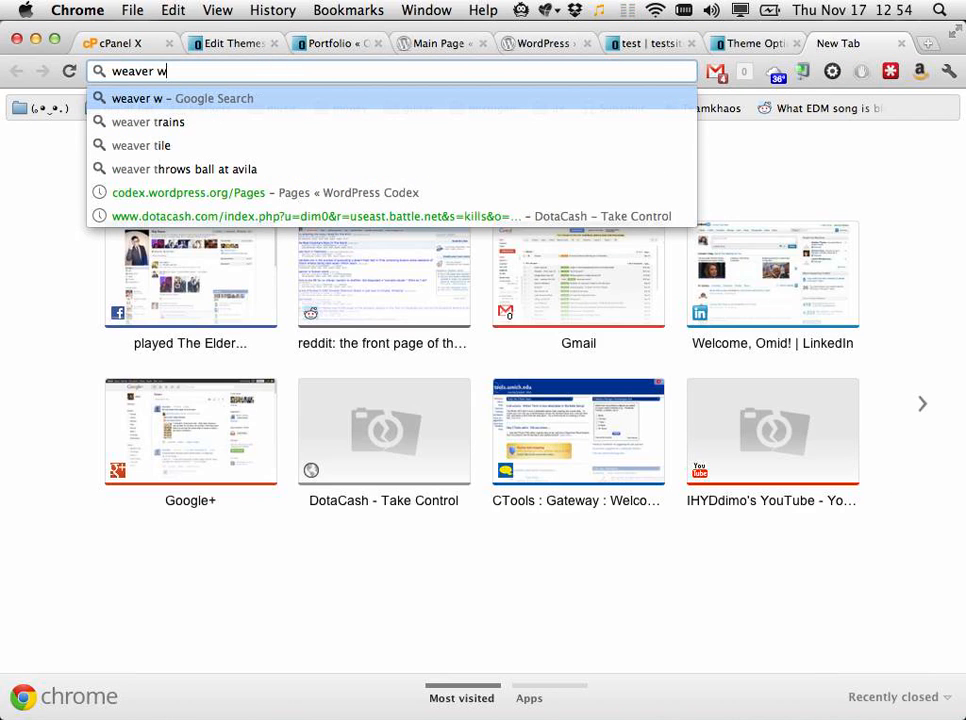
text(ordpress)
key(Return)
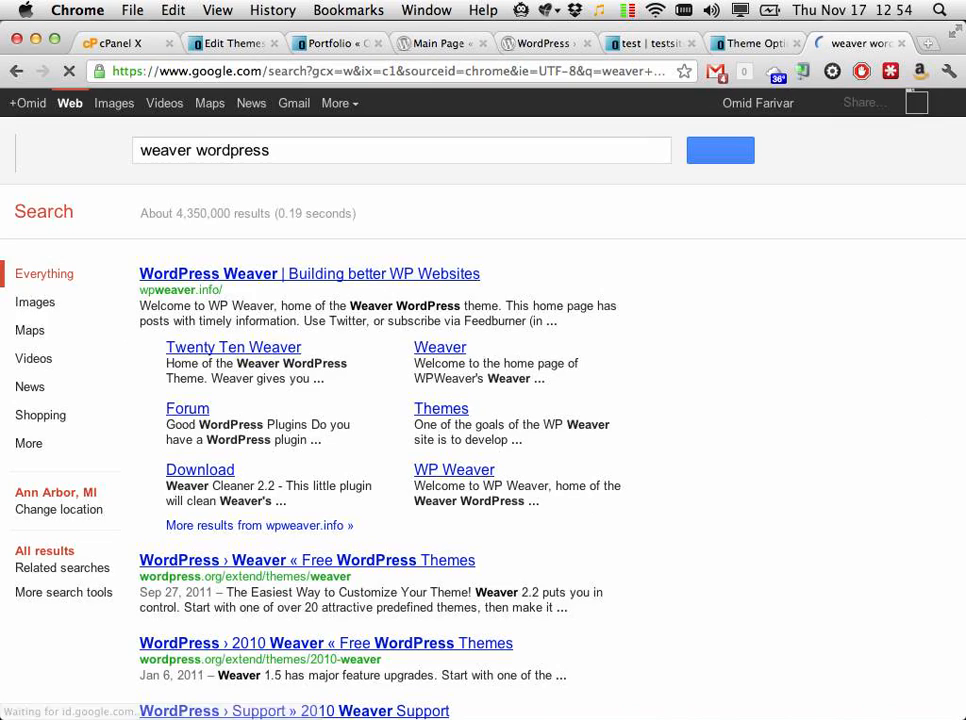
click(388, 275)
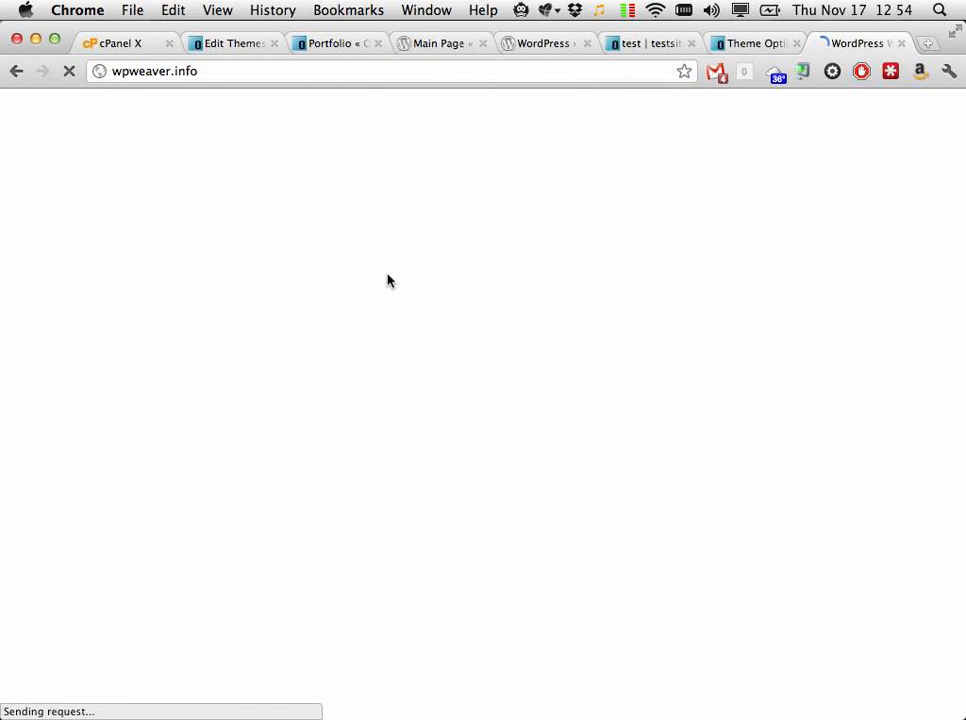
Step: Open the Weaver theme page, look it over, and close its tab
scroll(388, 280, down, 5)
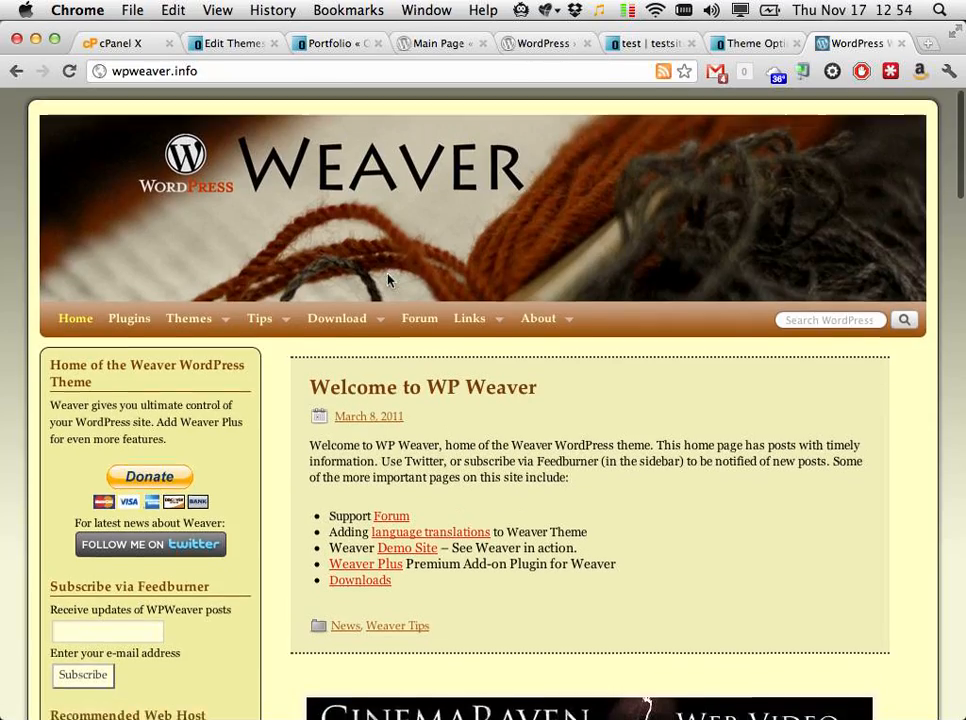
scroll(388, 280, up, 3)
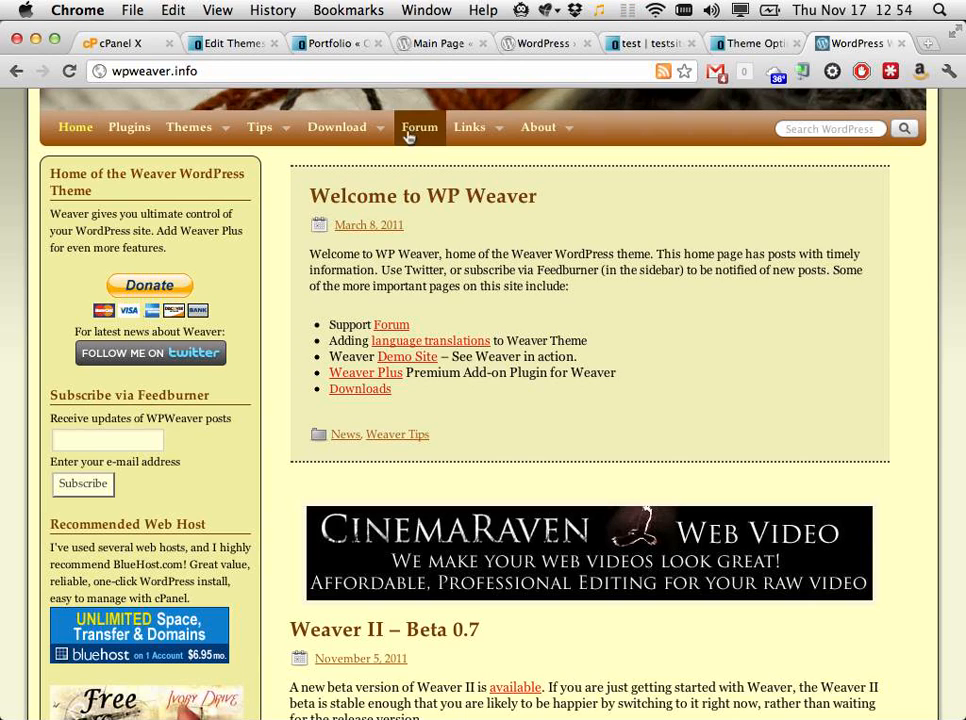
mouse_move(218, 129)
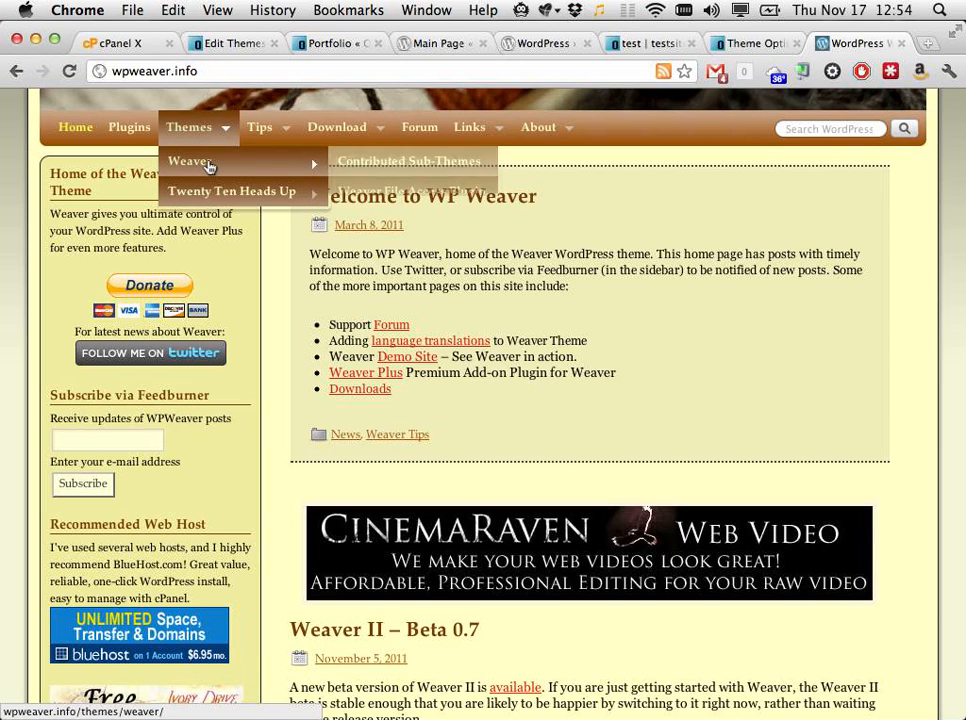
click(209, 164)
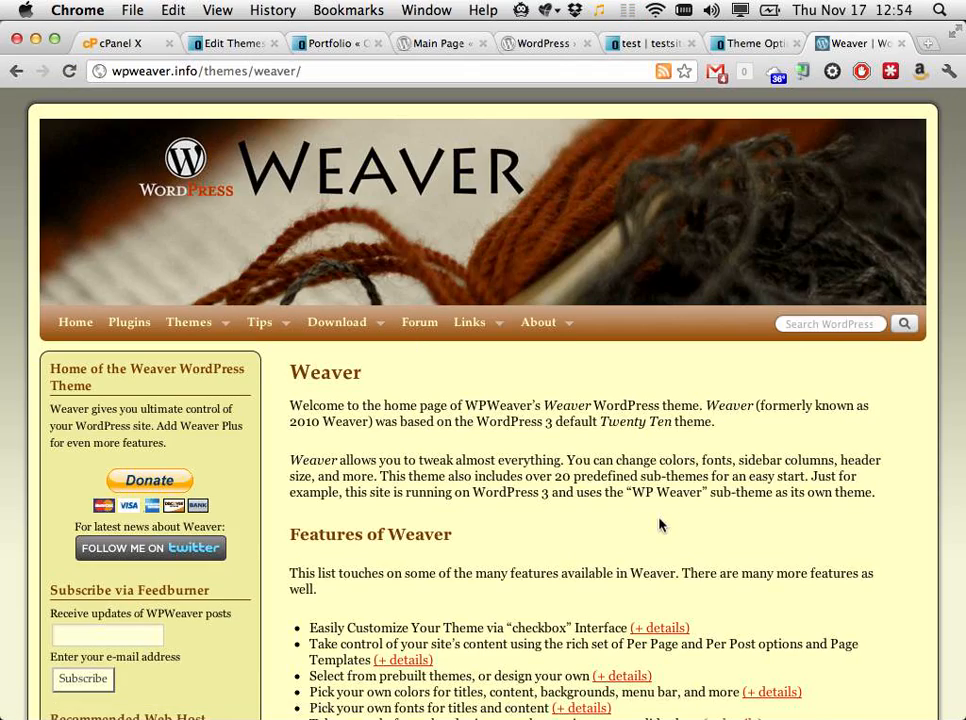
scroll(658, 524, down, 3)
scroll(658, 524, up, 3)
scroll(658, 524, down, 2)
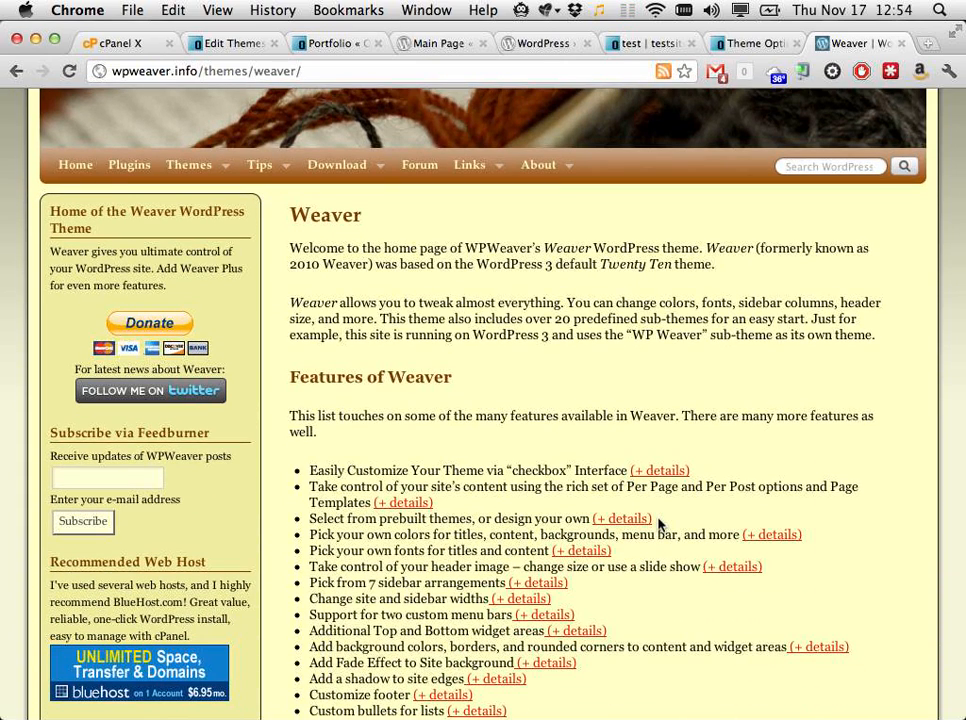
key(super+w)
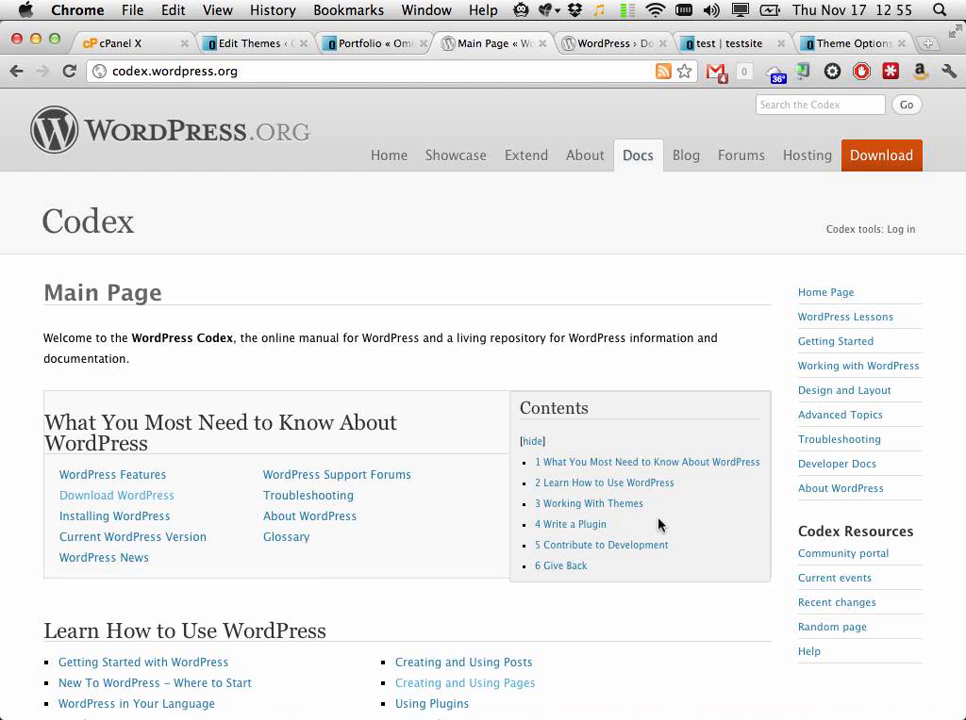
Step: Search 'wordpress remove comments completely', skim the results, and return to the Codex Main Page
key(super+t)
text(wordpres)
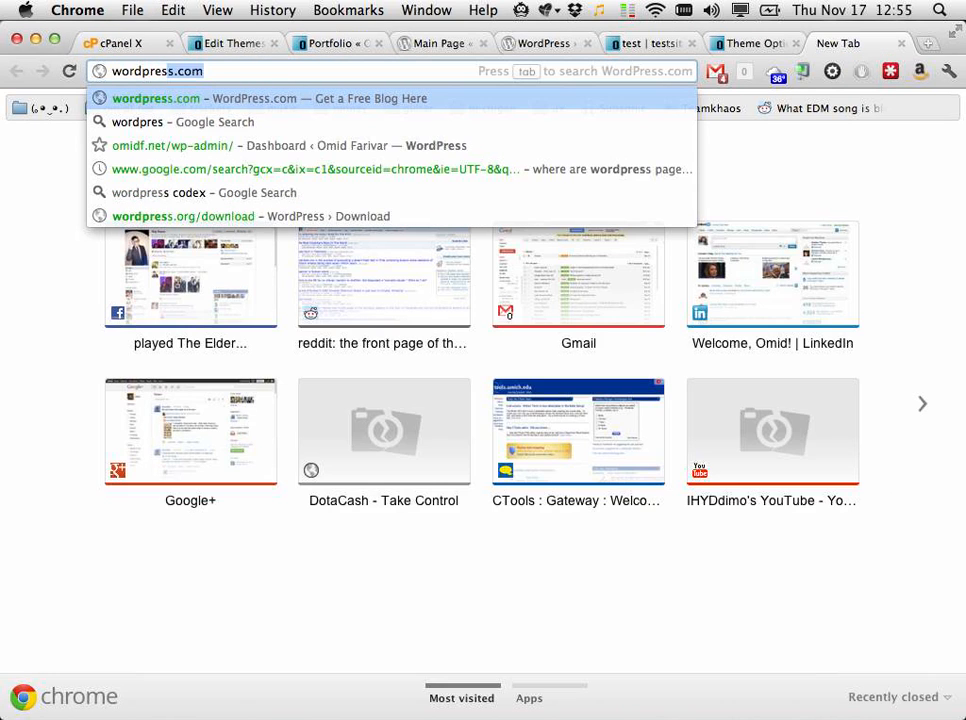
text(s remove c)
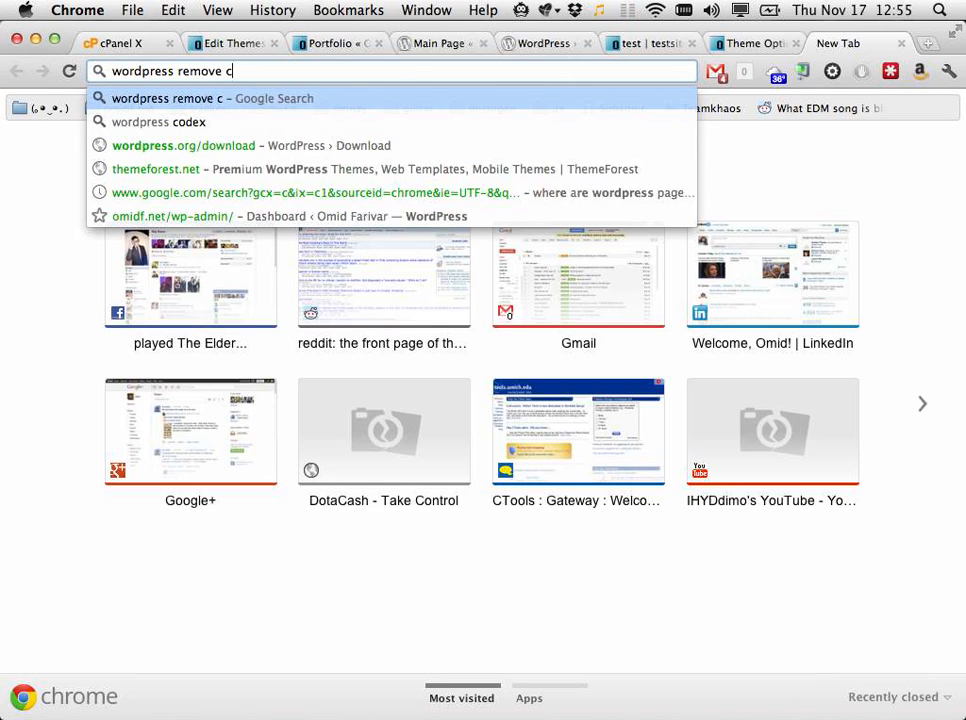
text(omments)
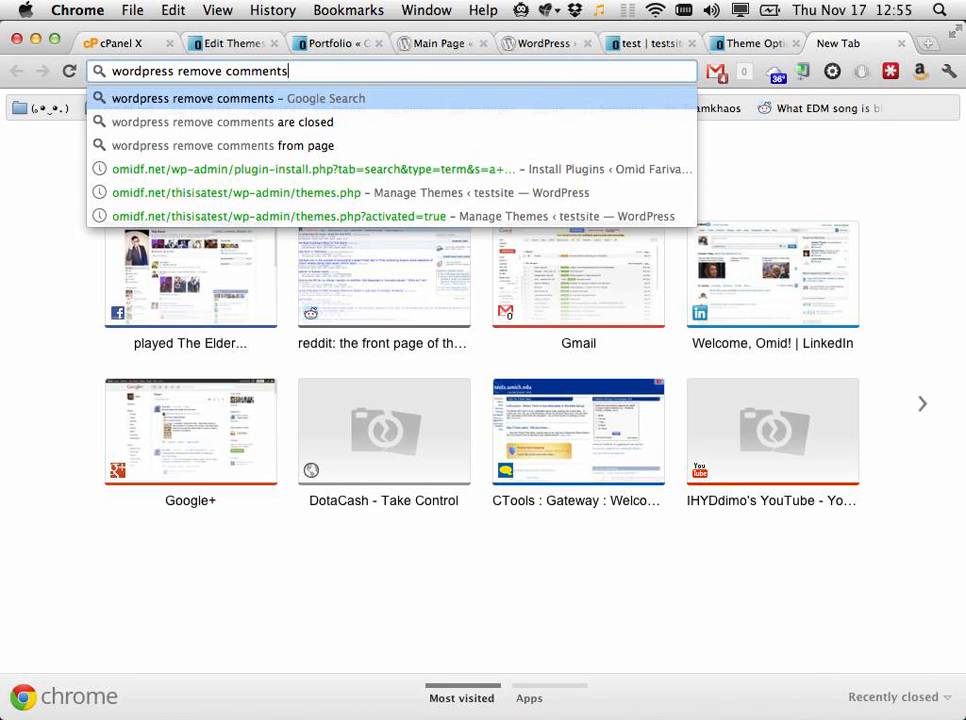
text( completely)
key(Return)
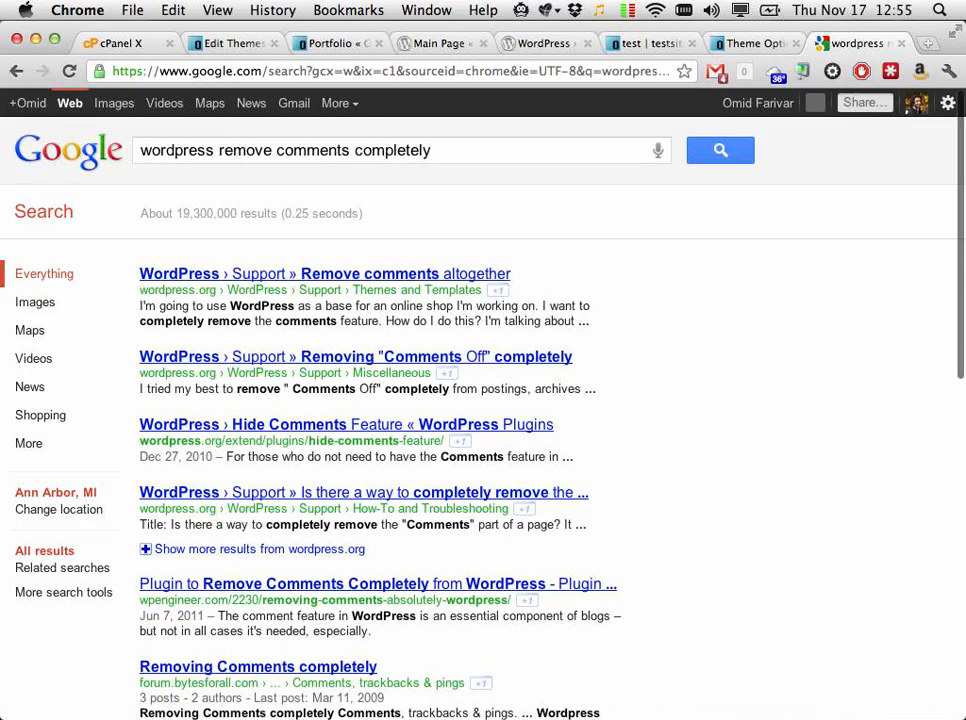
scroll(462, 480, down, 10)
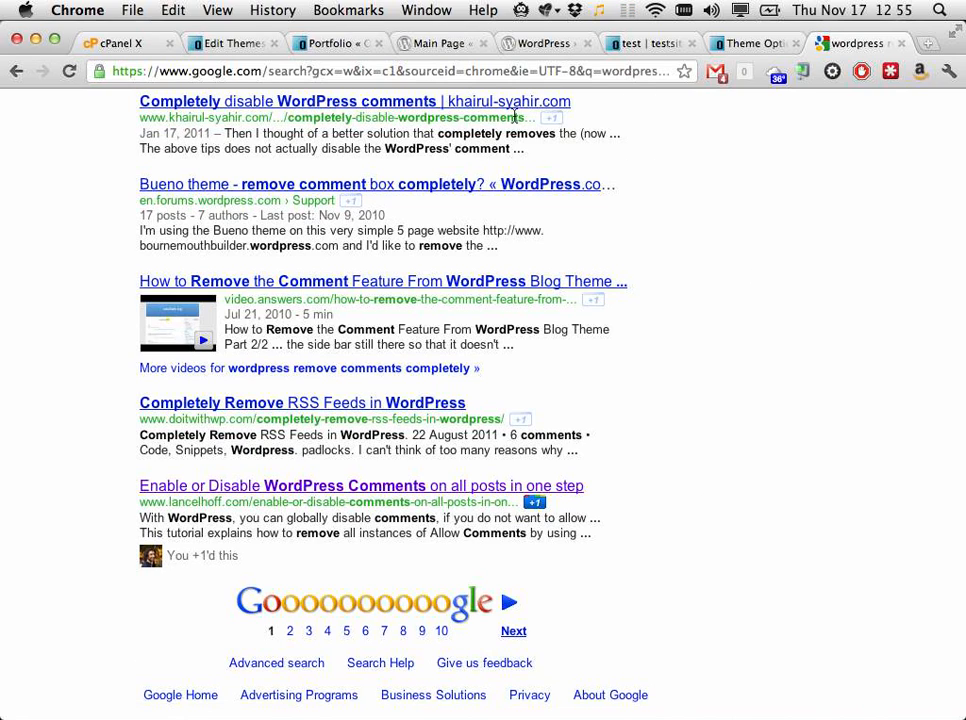
click(433, 43)
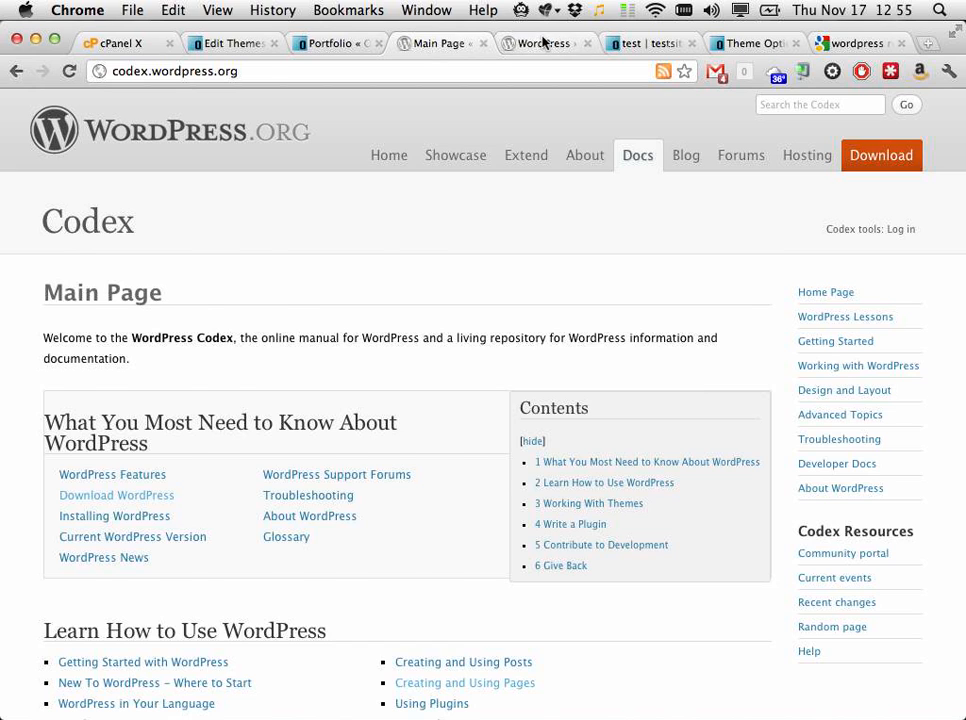
Step: Close the Codex and Download WordPress tabs, then delete the MY TOP NAV BAR HERPDERP menu
click(483, 43)
click(484, 44)
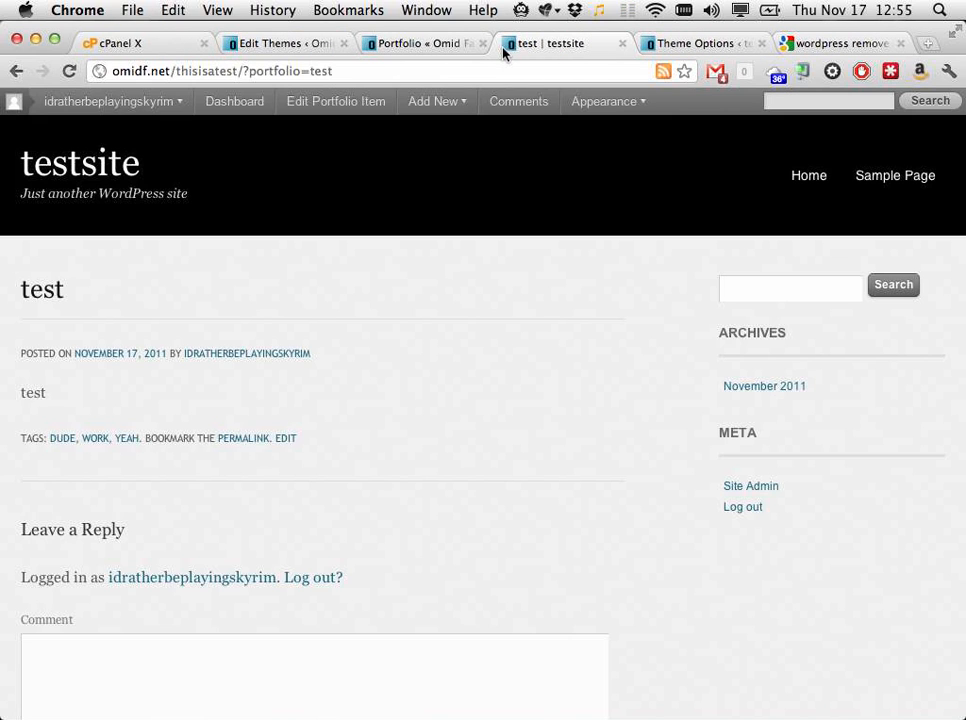
mouse_move(621, 103)
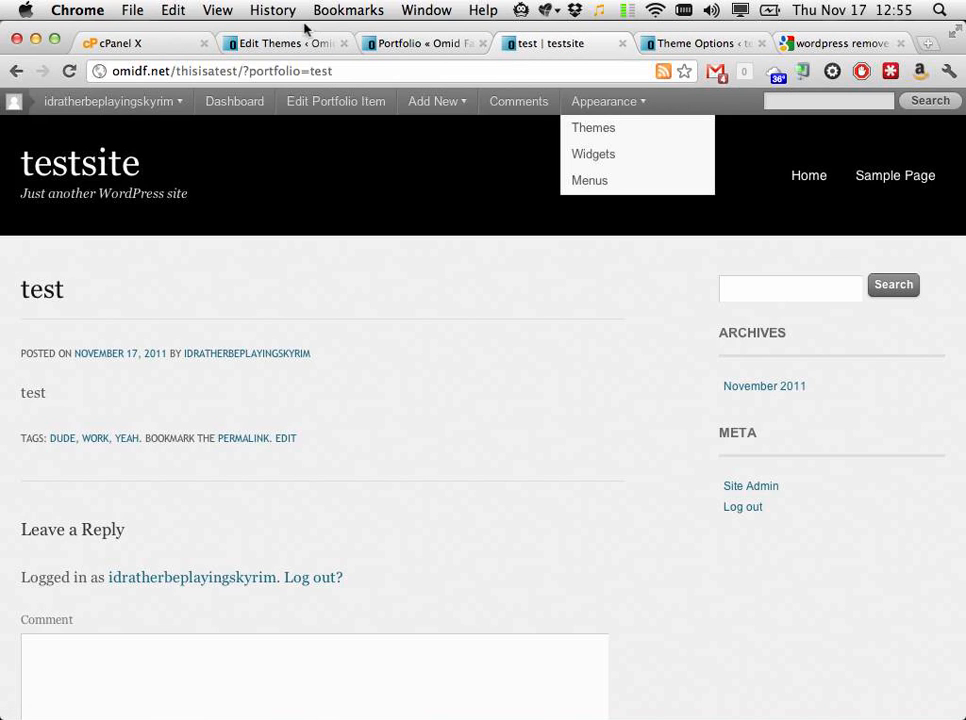
click(258, 46)
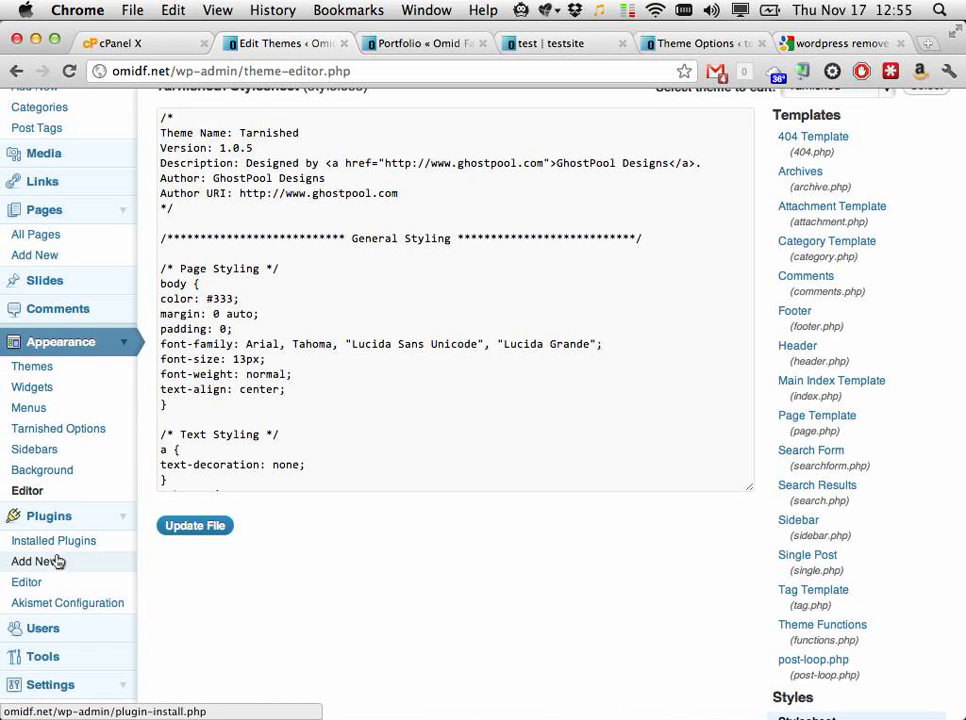
click(97, 413)
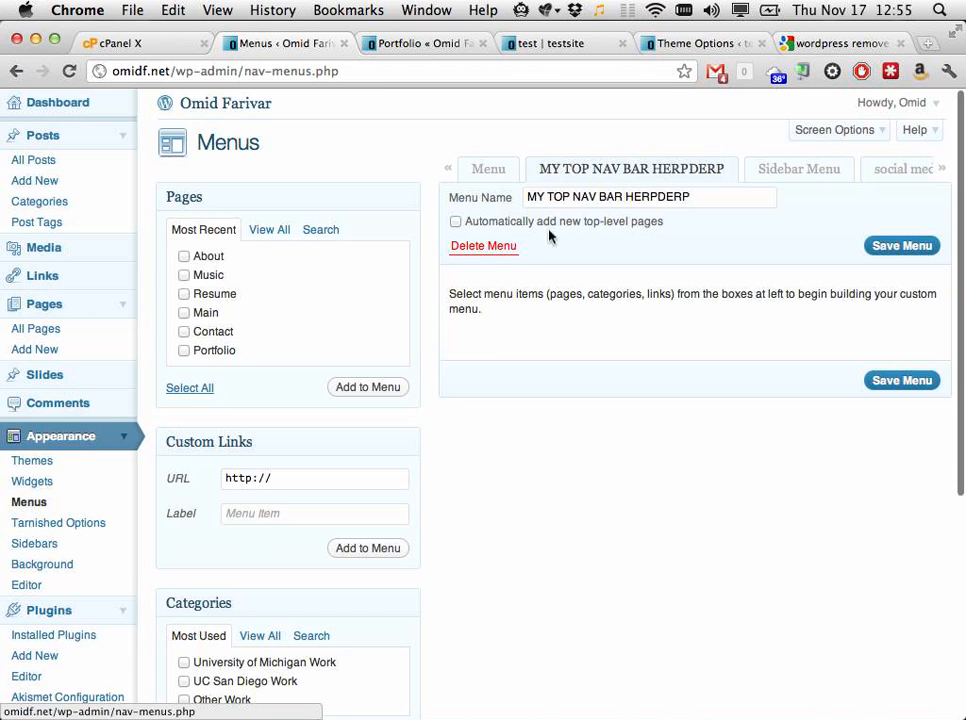
click(483, 245)
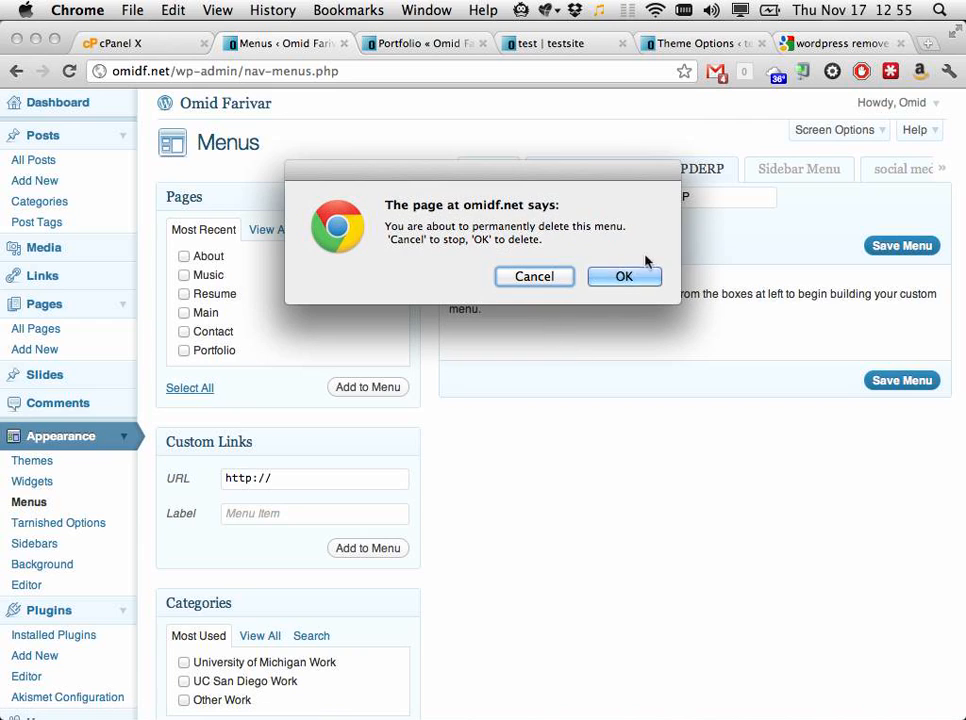
click(622, 277)
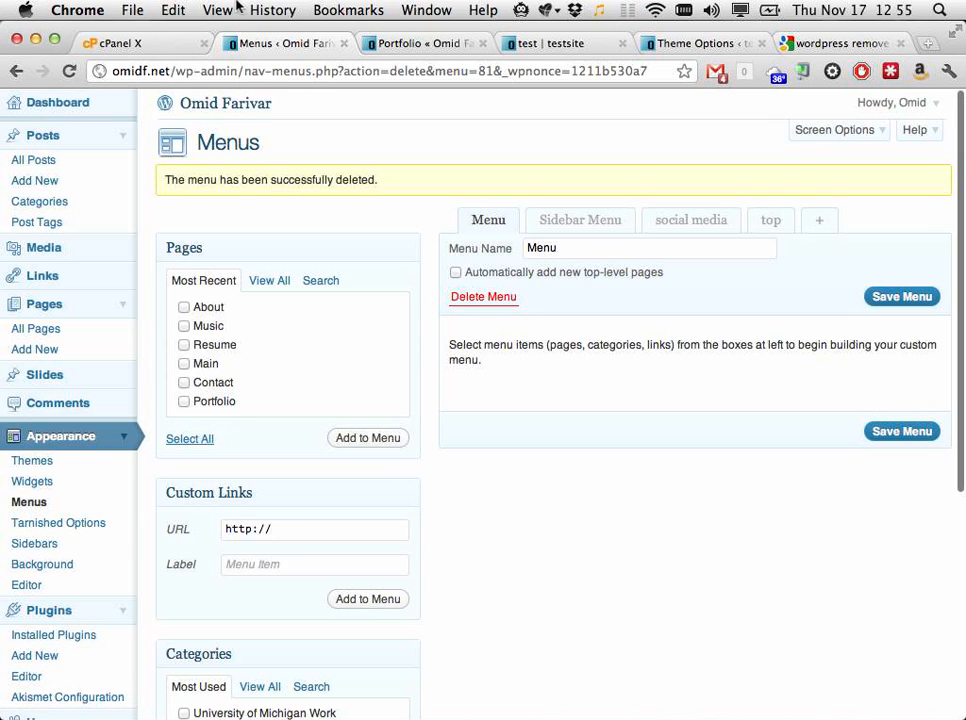
Step: Load the site's front page, then close the Portfolio, test post and Theme Options tabs
click(239, 116)
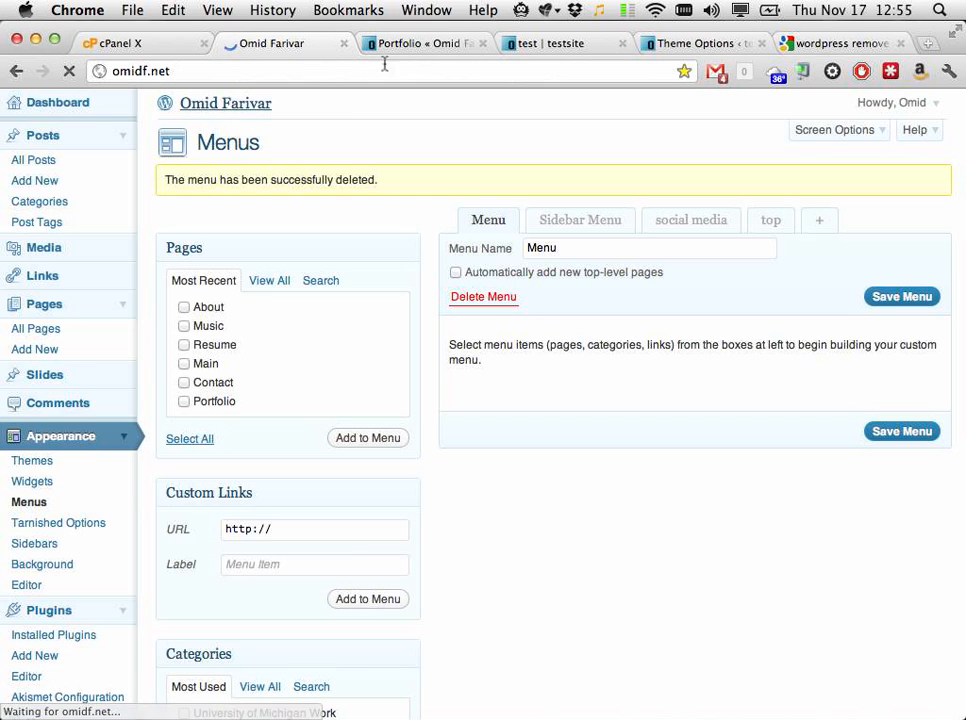
click(414, 46)
click(483, 44)
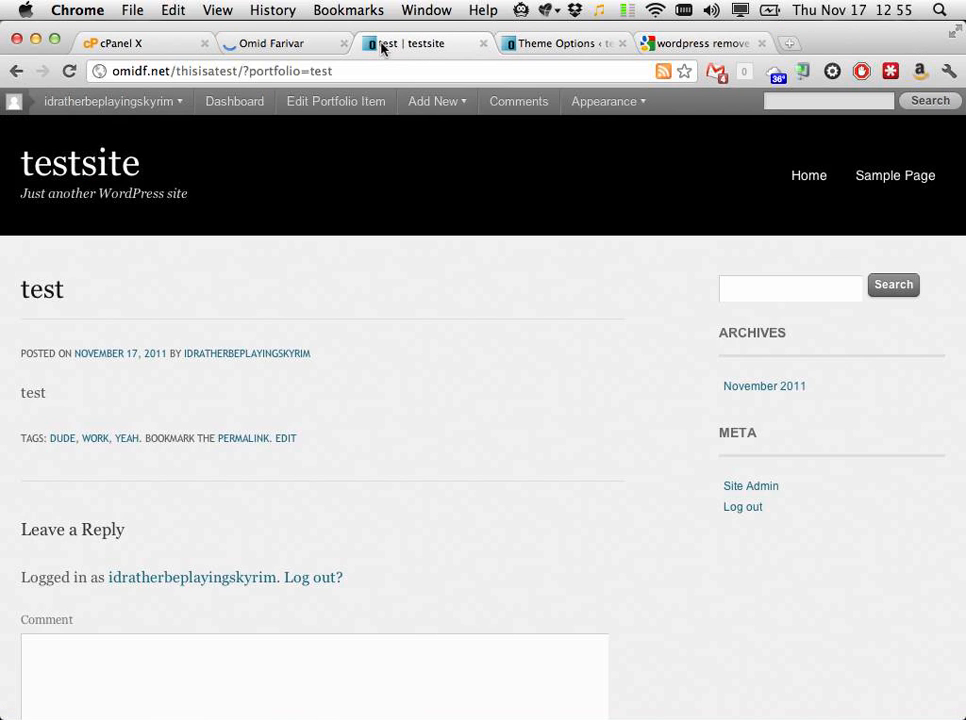
click(483, 44)
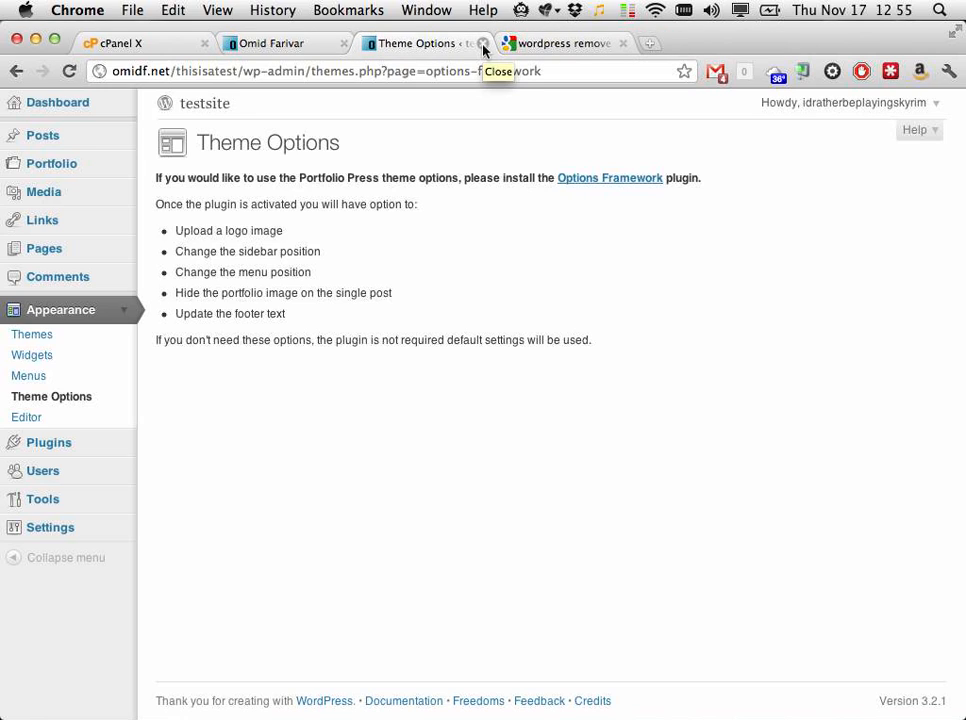
click(483, 44)
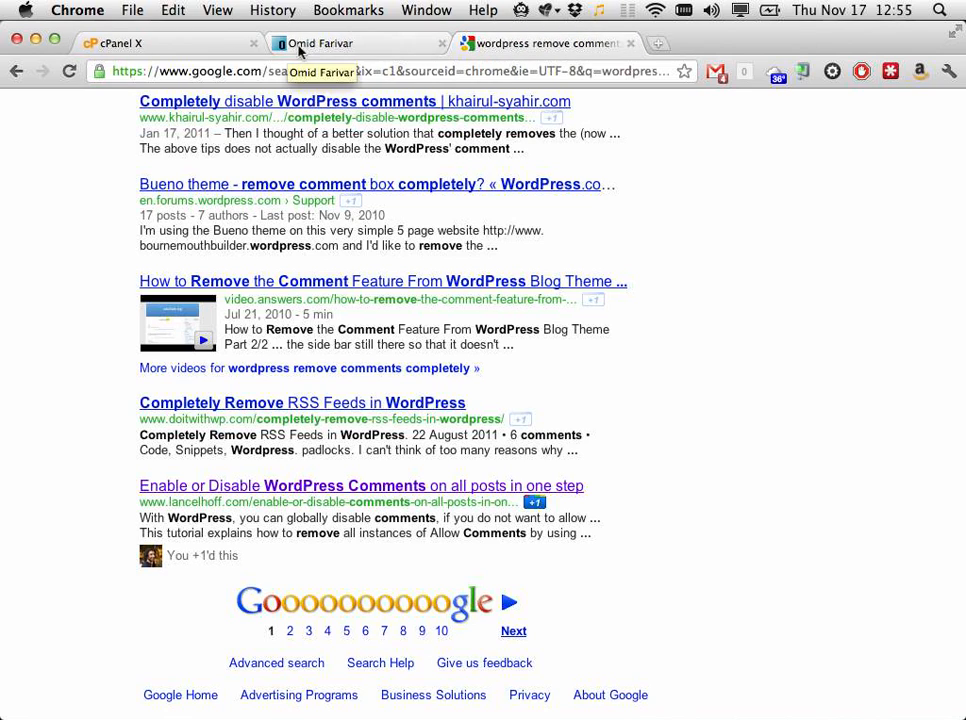
Step: Open the lancelhoff.com 'Enable or Disable WordPress Comments on all posts' SQL tutorial, then switch to cPanel
click(317, 46)
click(508, 46)
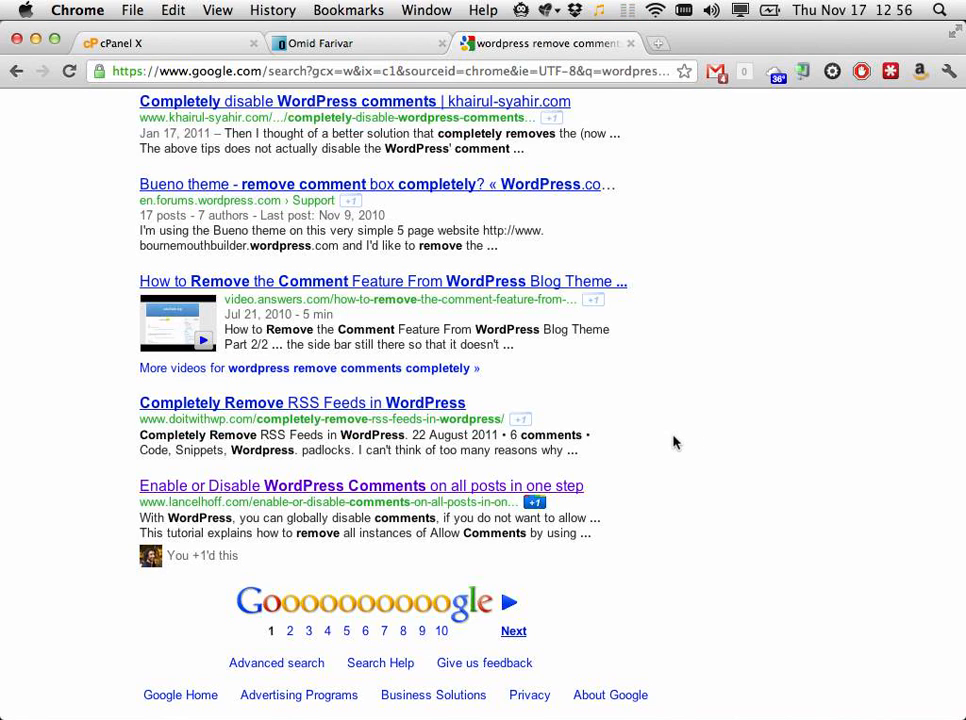
click(500, 487)
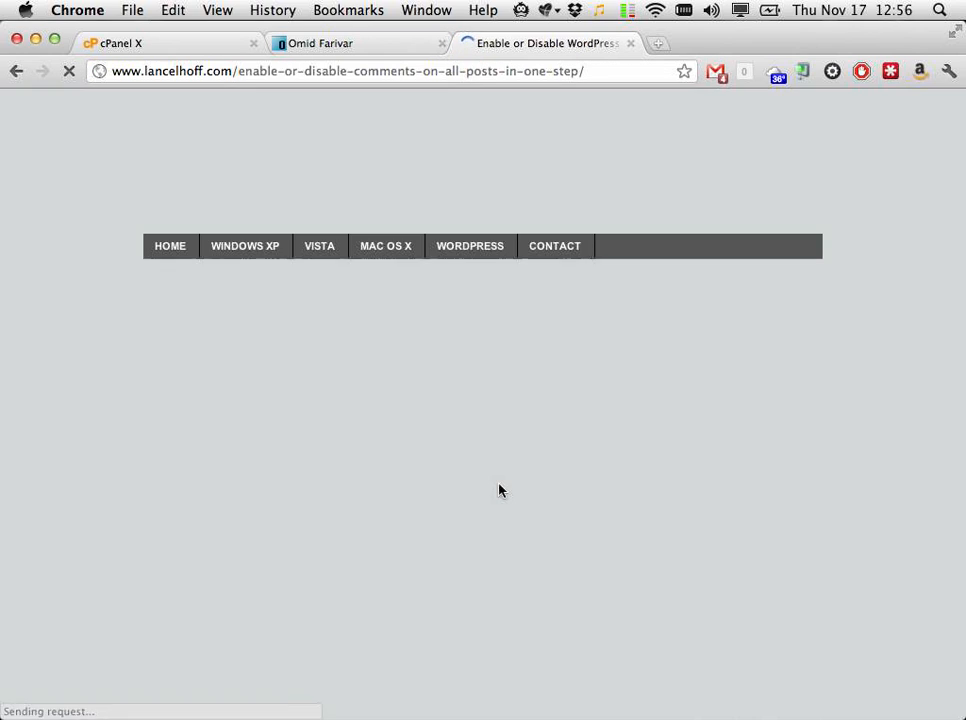
scroll(500, 490, down, 5)
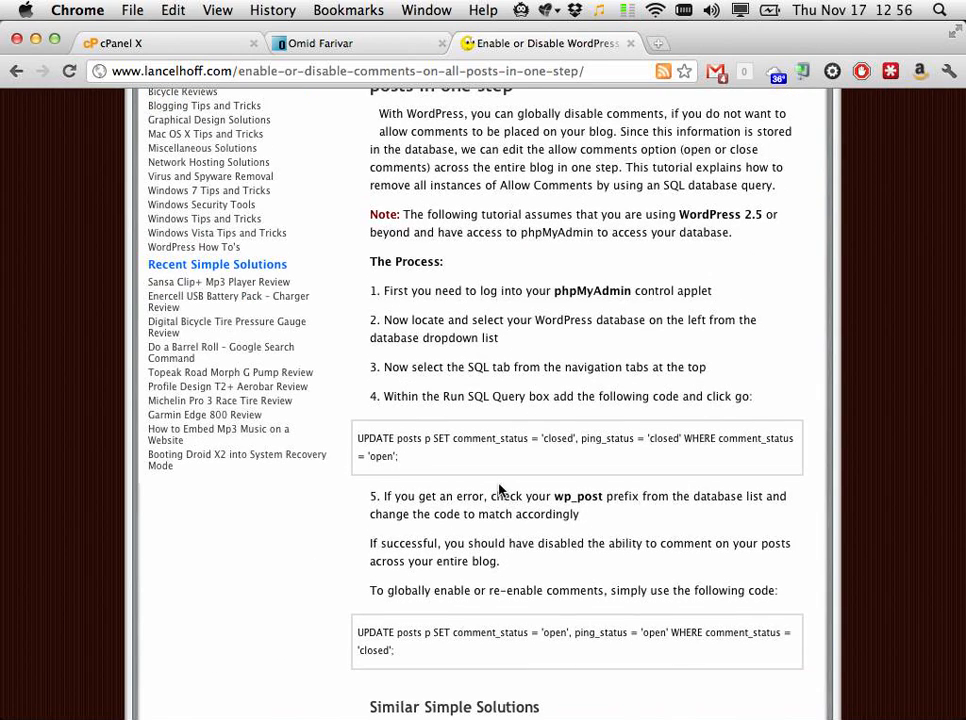
key(super+1)
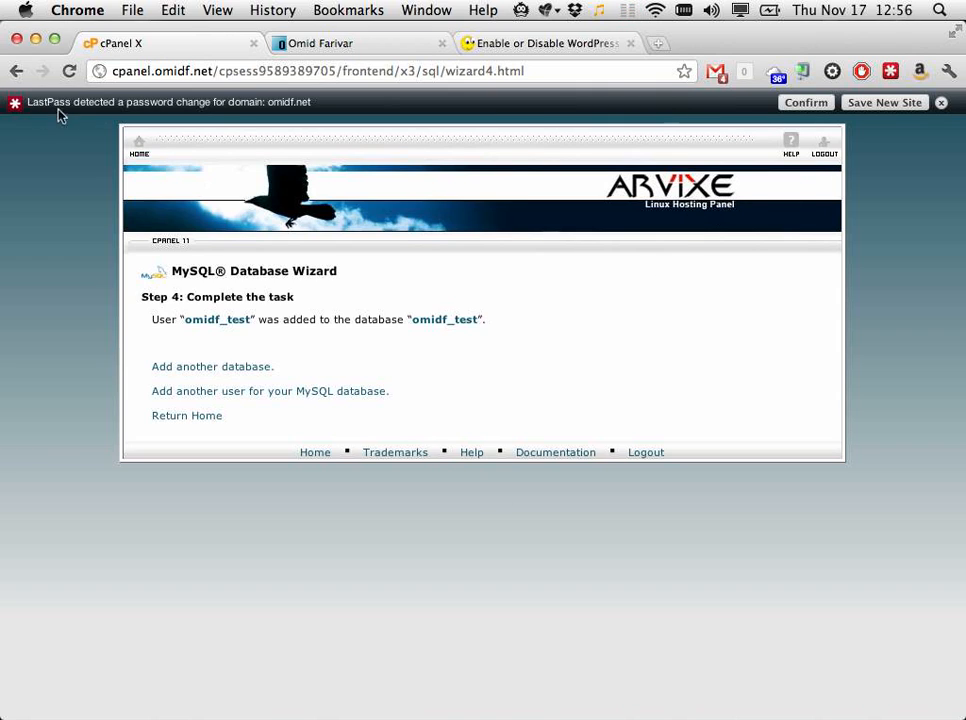
Step: Launch phpMyAdmin from the Databases section of the cPanel home page
click(139, 147)
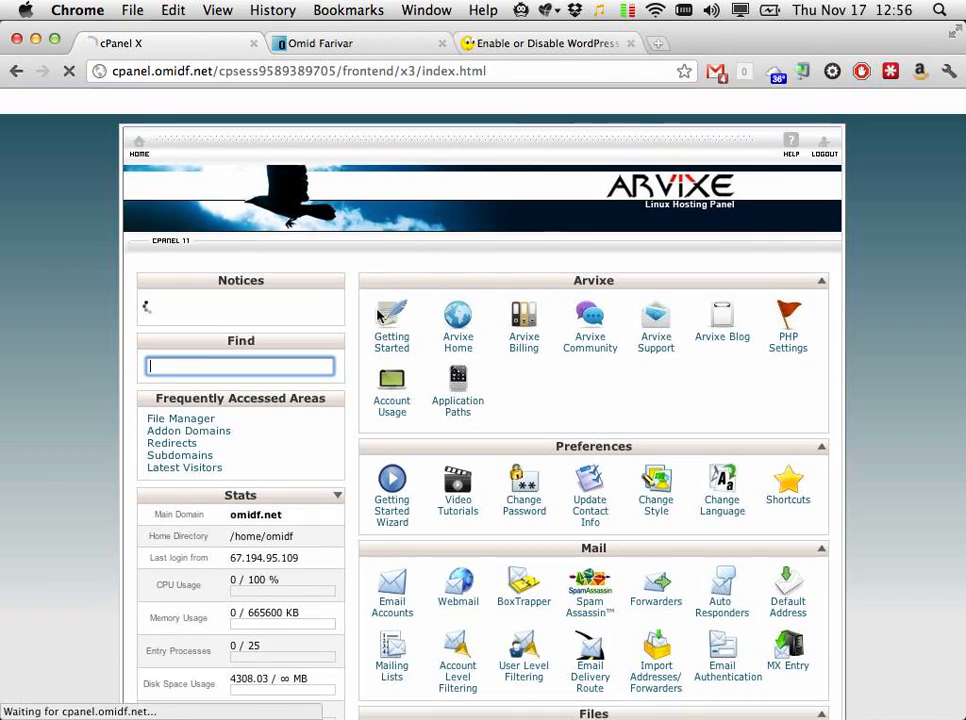
scroll(385, 316, down, 10)
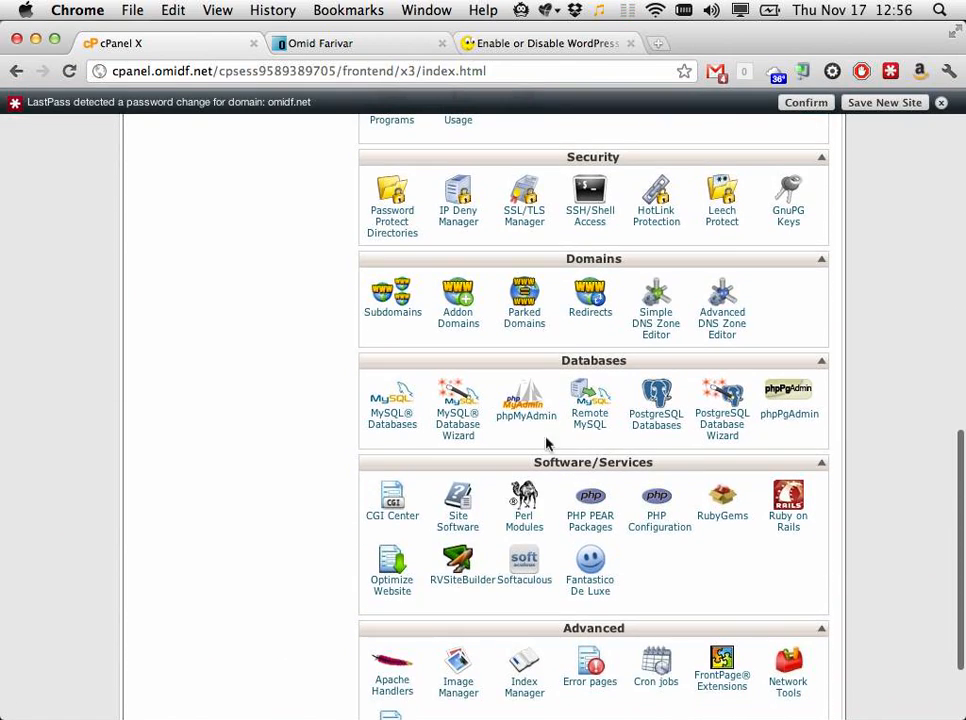
click(524, 403)
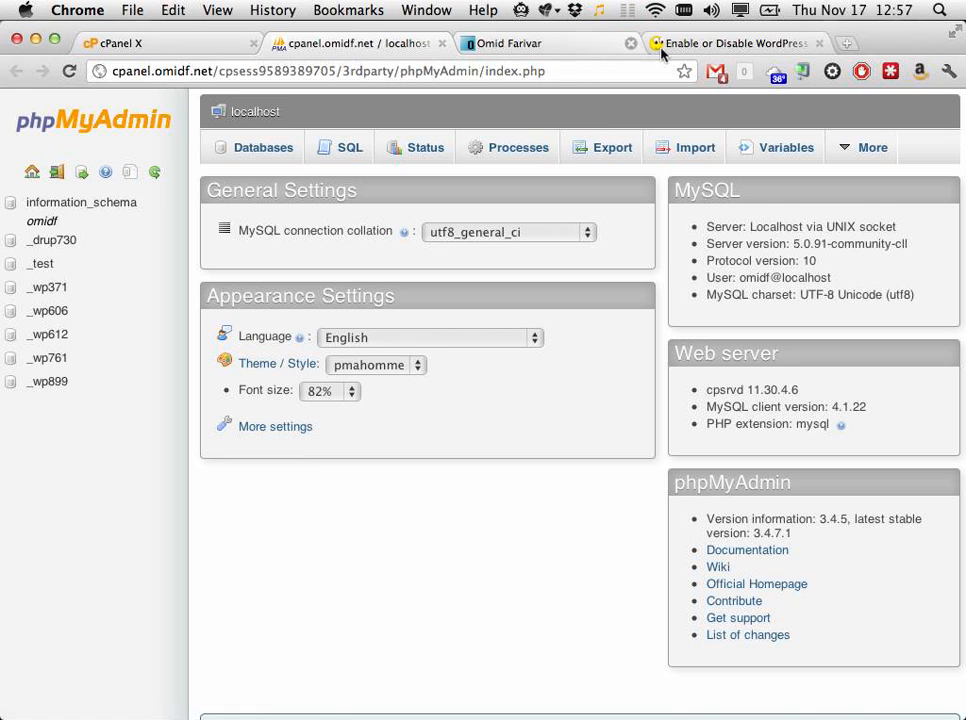
Step: Load the omidf.net/thisisatest test site in a new tab, then return to phpMyAdmin
key(super+t)
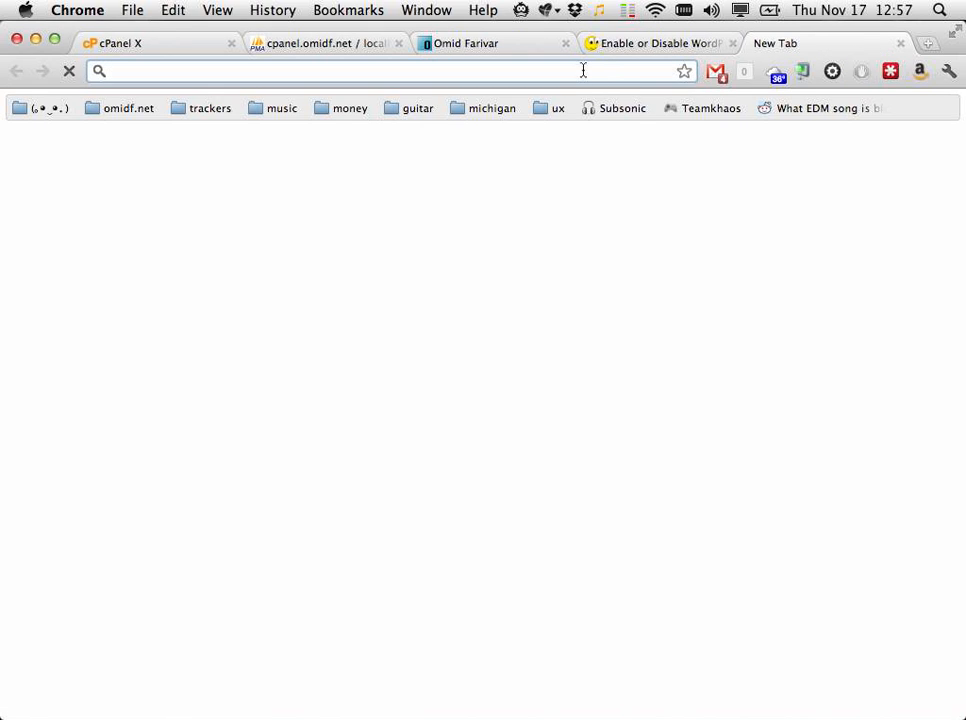
text(omidf.net)
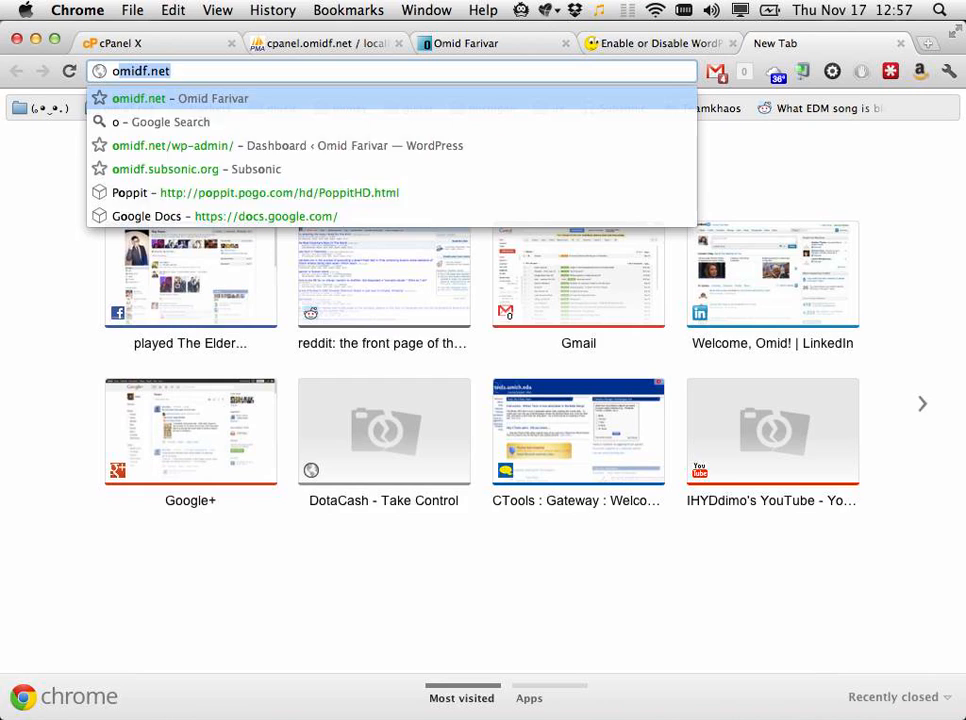
text(/)
key(Down)
key(Down)
key(Down)
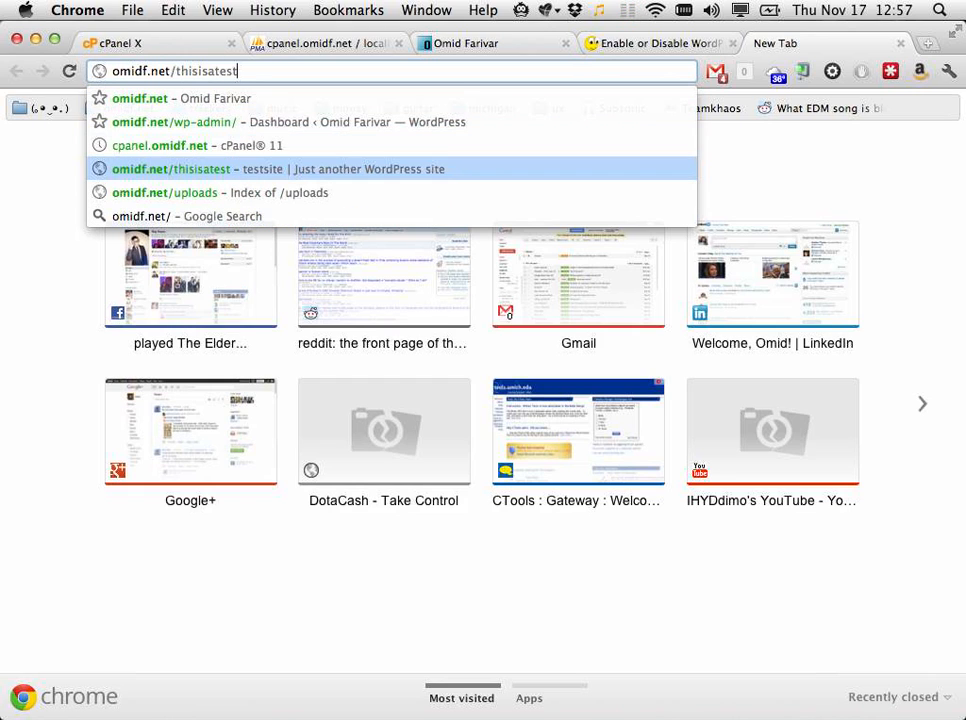
key(Return)
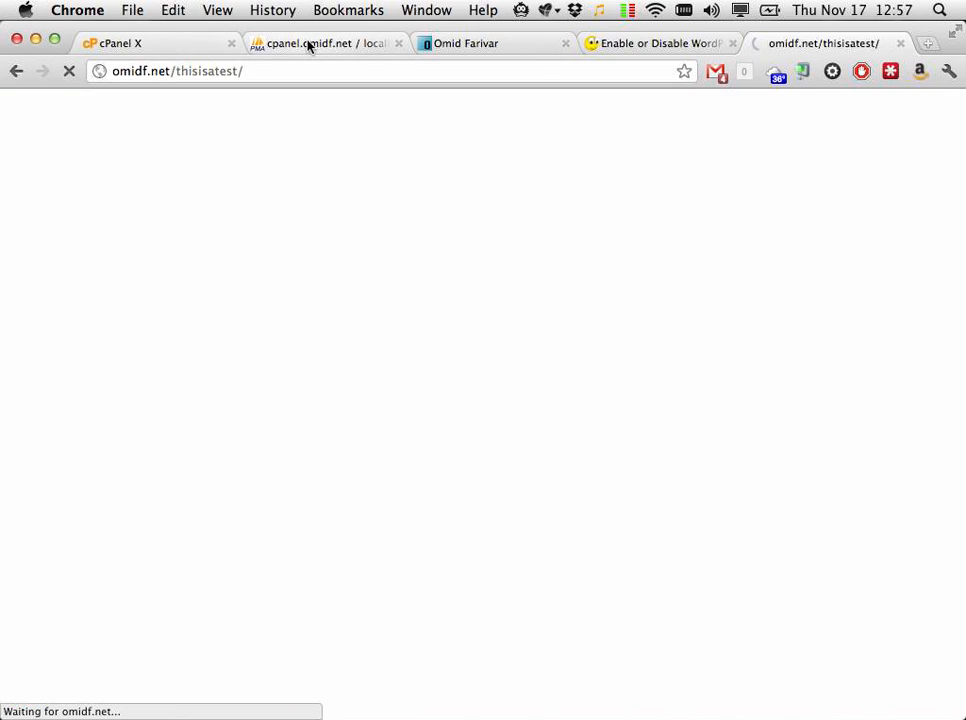
click(309, 45)
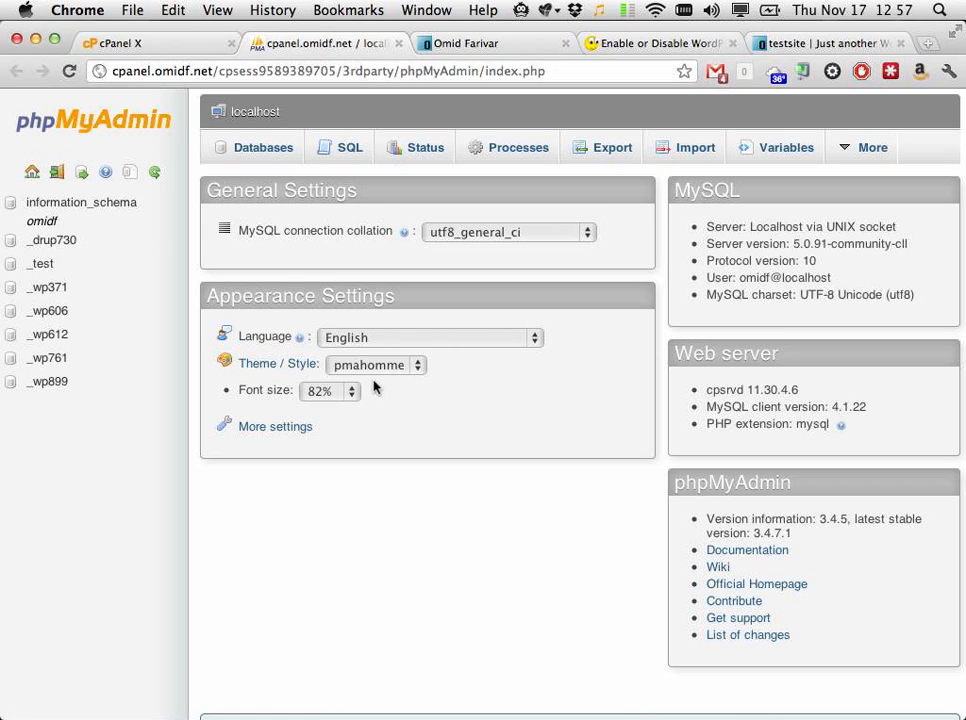
Step: Open the _test database and select the tutorial's comment-closing UPDATE query
click(95, 266)
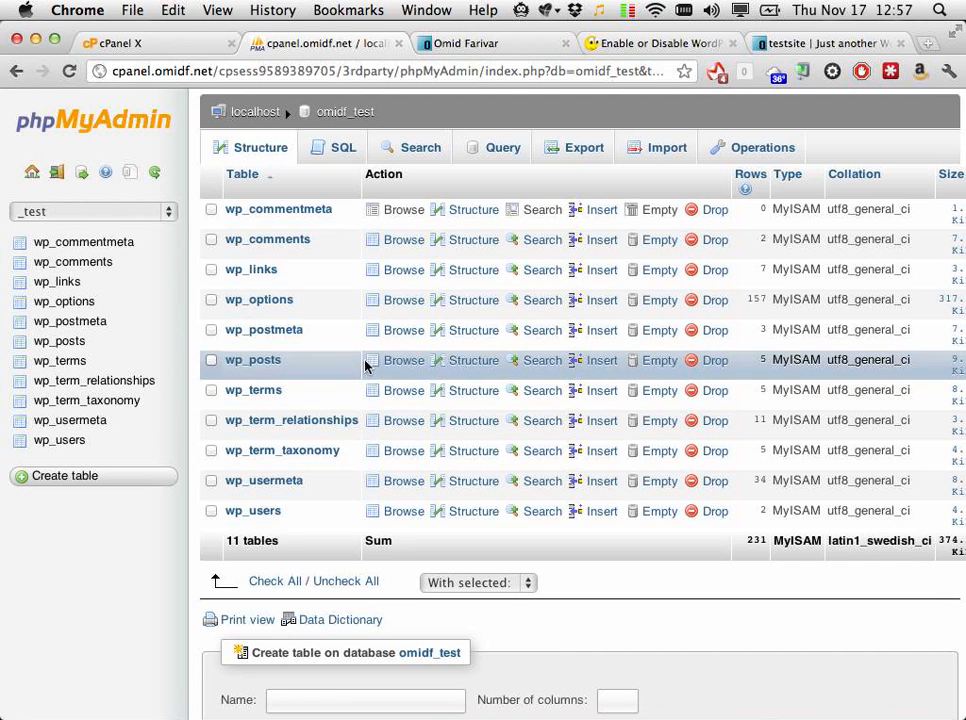
click(640, 47)
drag(399, 457, 357, 438)
key(super+c)
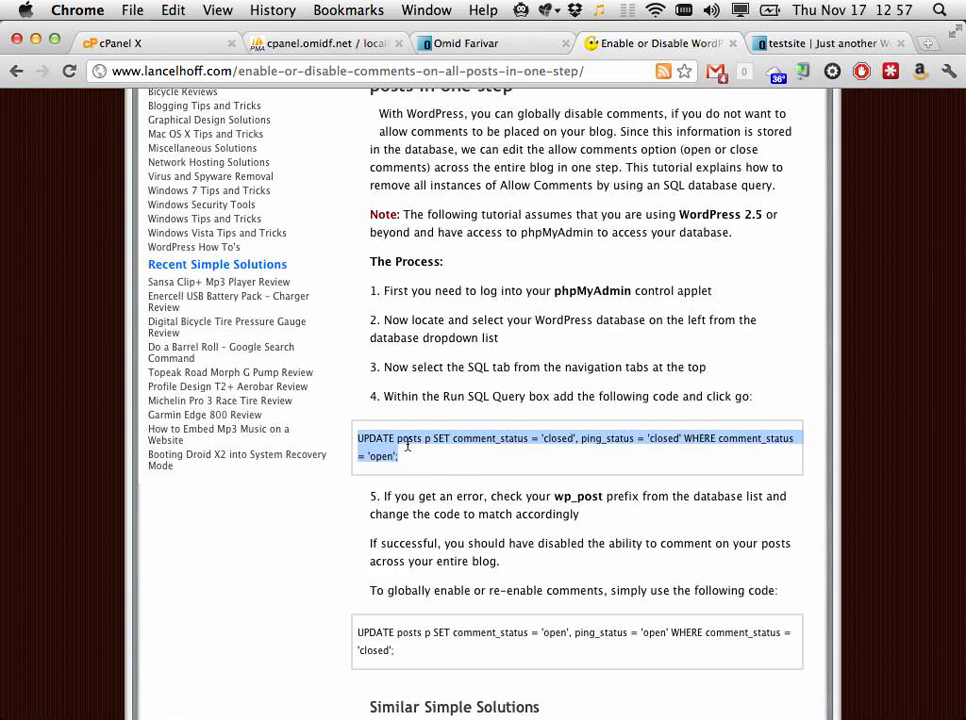
Step: Open the omidf_test database's Query page, rechecking the tutorial along the way
click(328, 40)
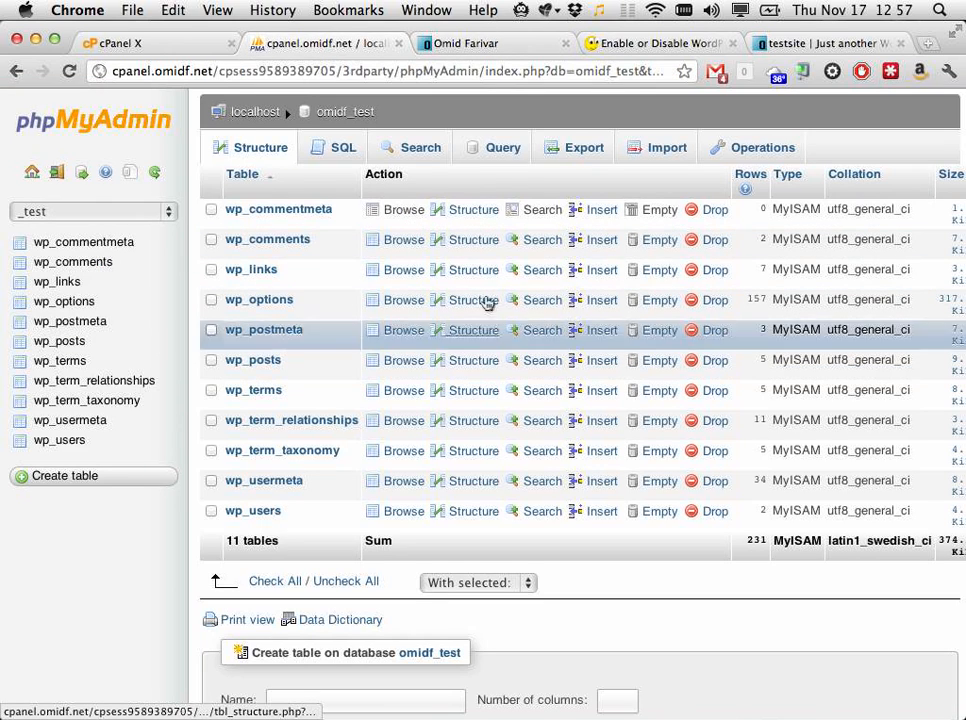
click(505, 152)
click(680, 44)
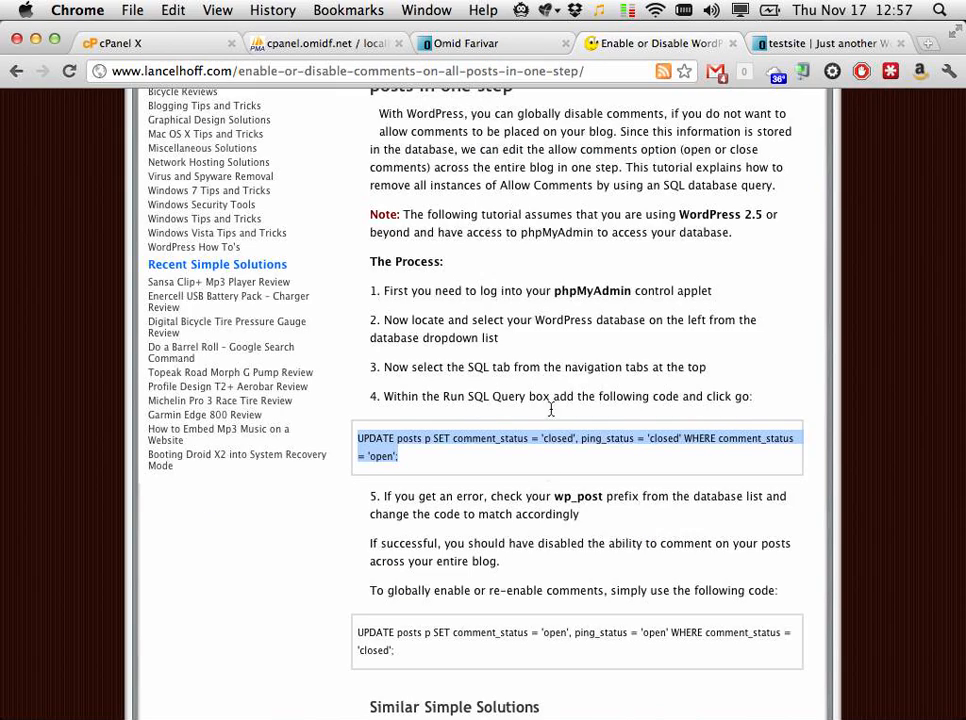
click(305, 44)
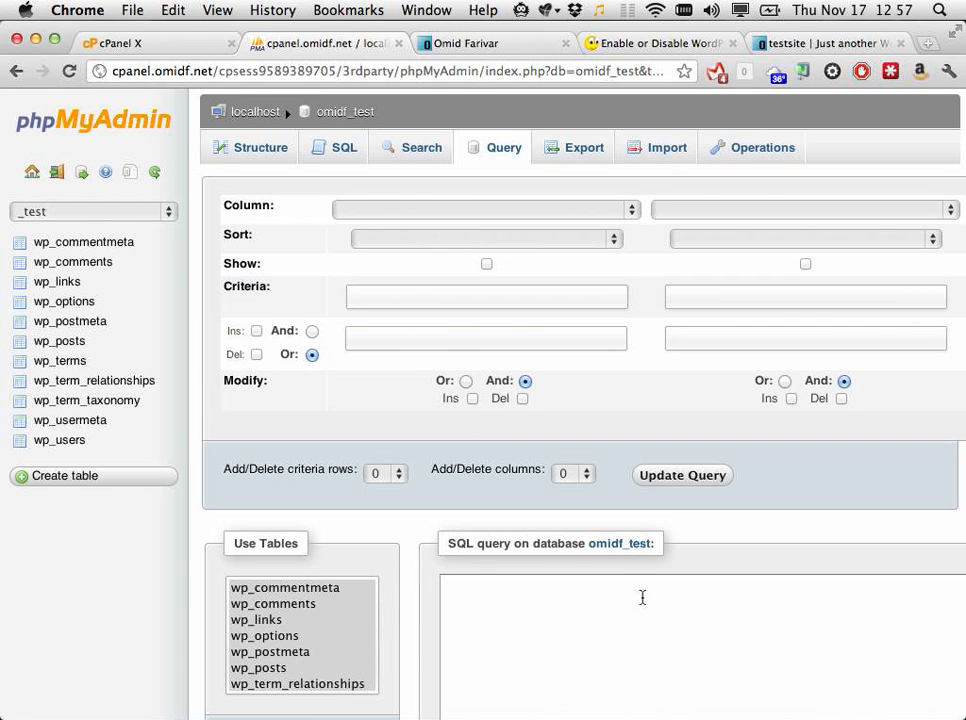
scroll(479, 587, down, 3)
scroll(578, 520, up, 3)
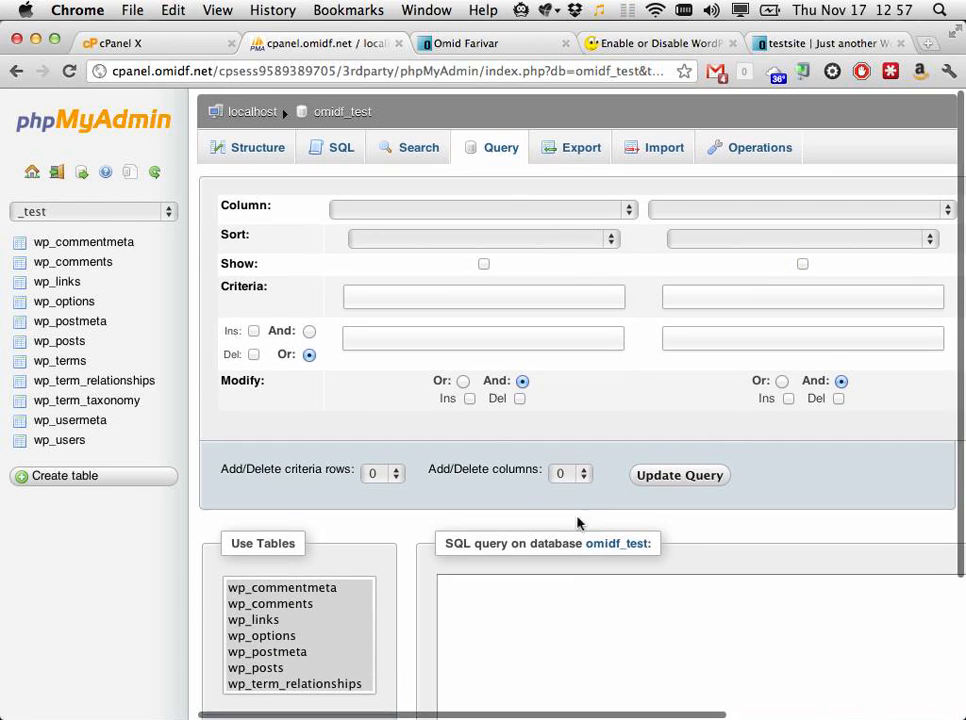
Step: Paste the UPDATE query into the SQL box and change its table name to wp_posts
click(345, 150)
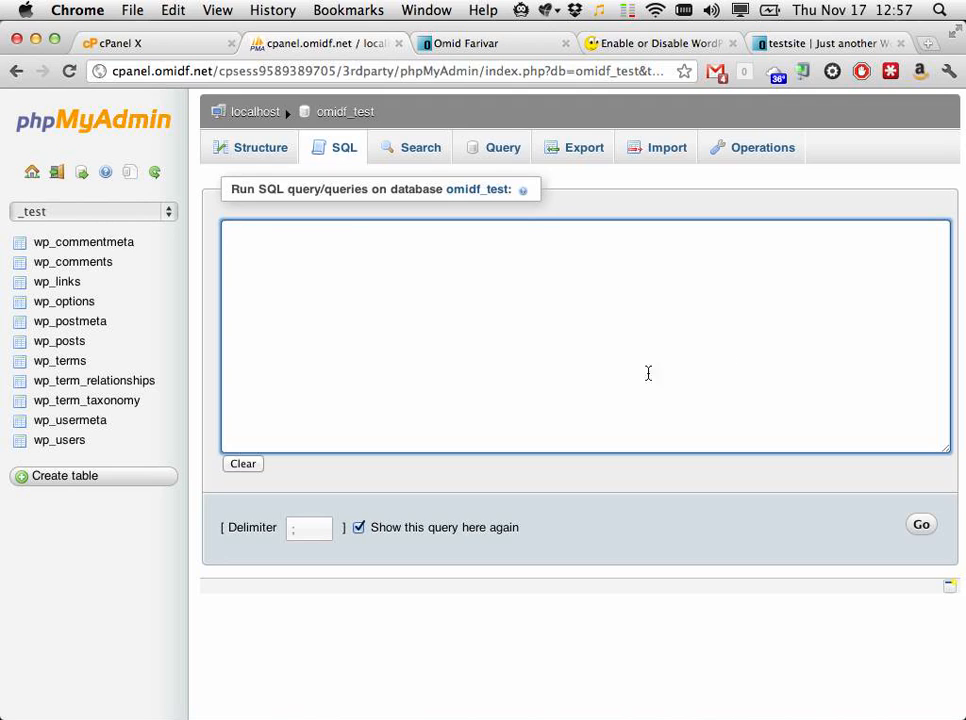
key(super+v)
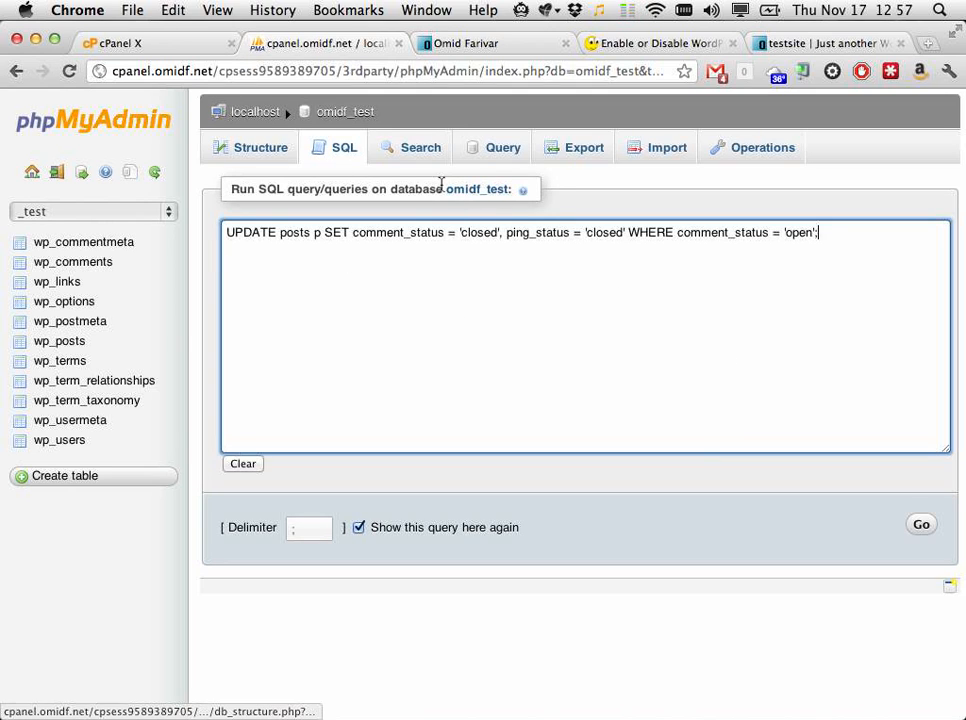
double_click(291, 233)
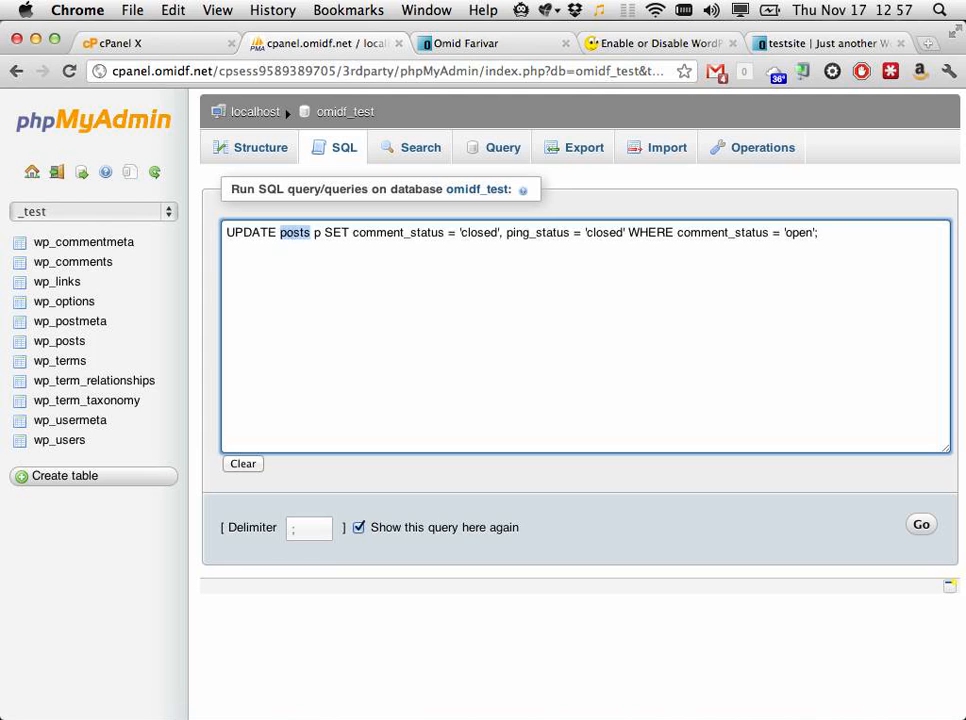
text(wp_posts)
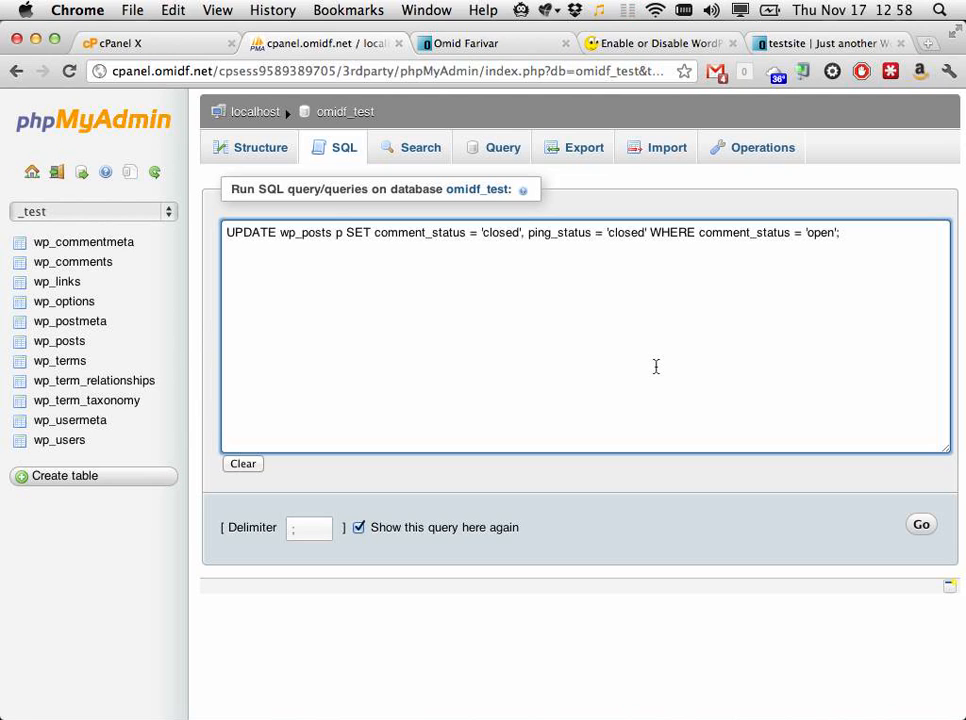
Step: View the two comments on the test site's Hello world post
click(790, 45)
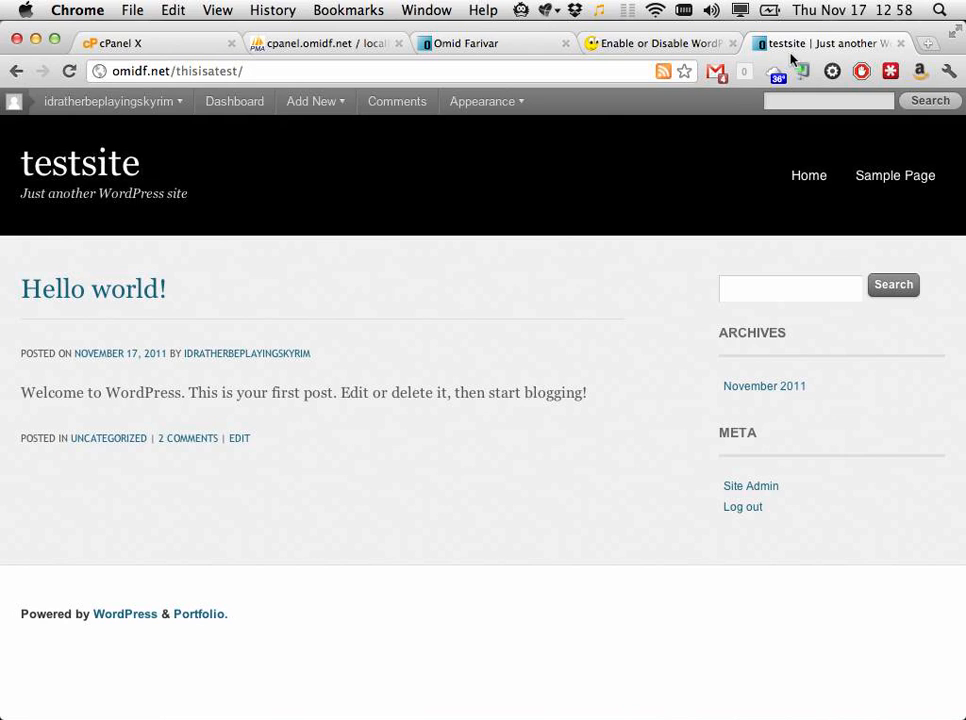
click(176, 443)
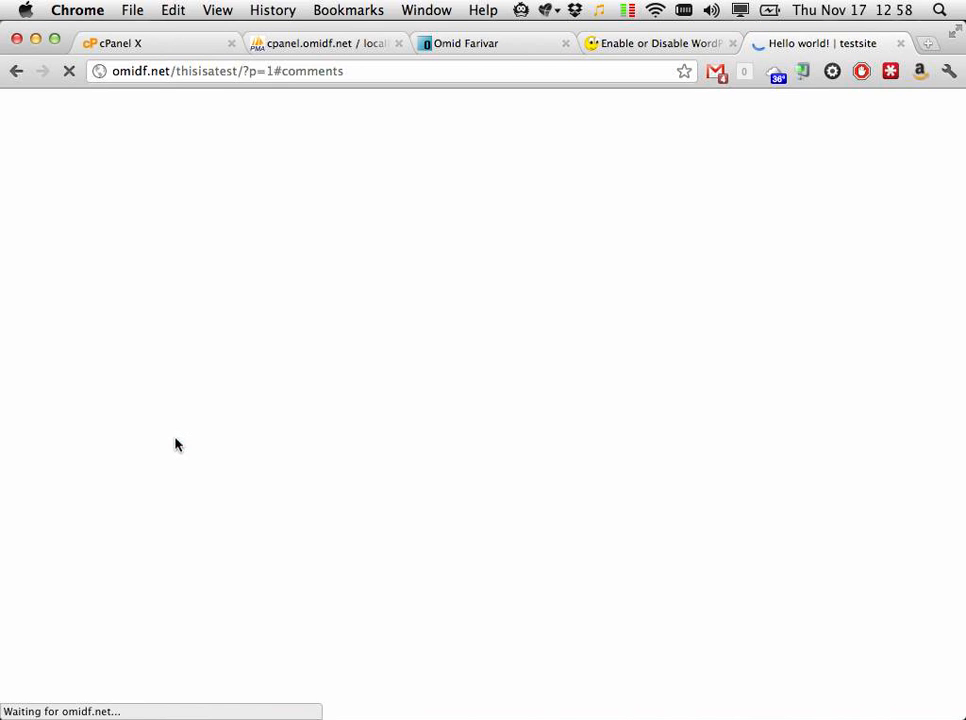
scroll(176, 443, up, 5)
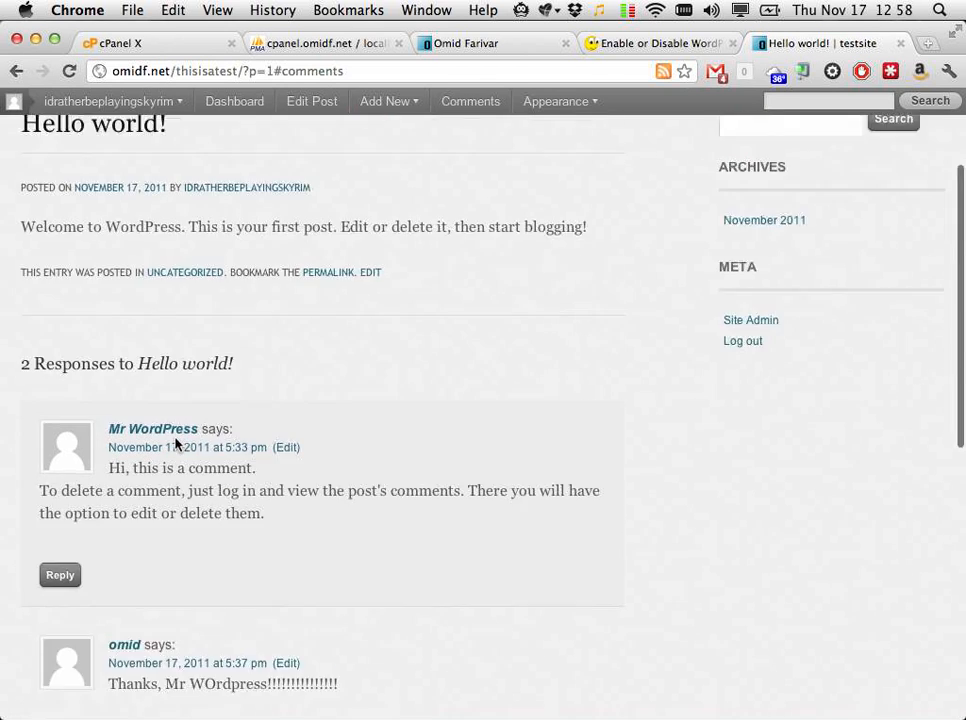
scroll(176, 443, down, 3)
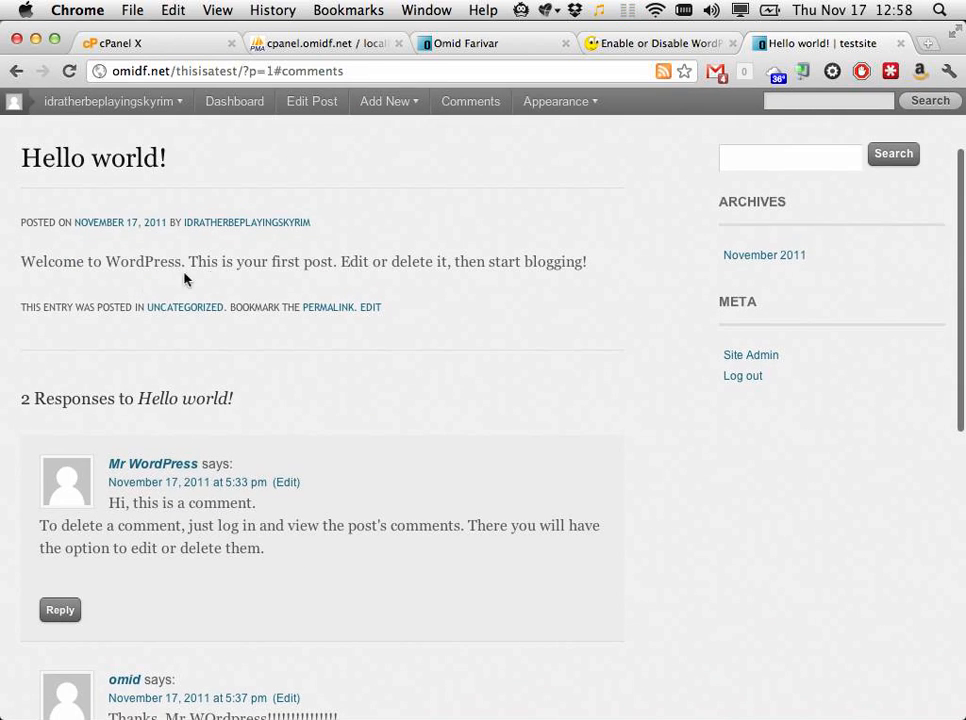
Step: Run the UPDATE query closing comments on all 5 posts, then return to Hello world
click(612, 45)
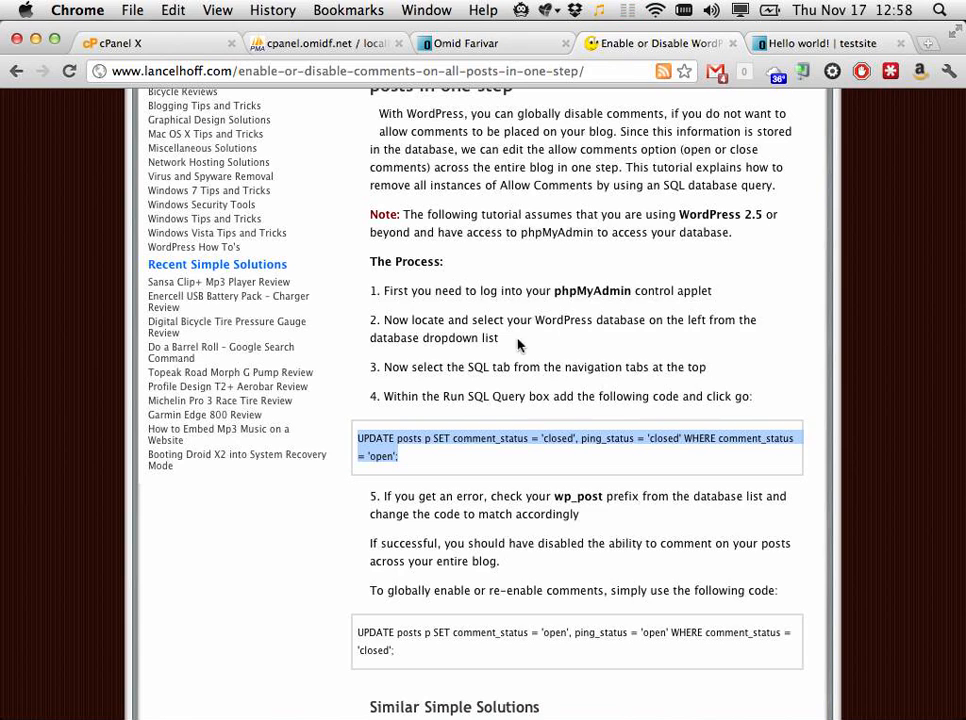
click(333, 42)
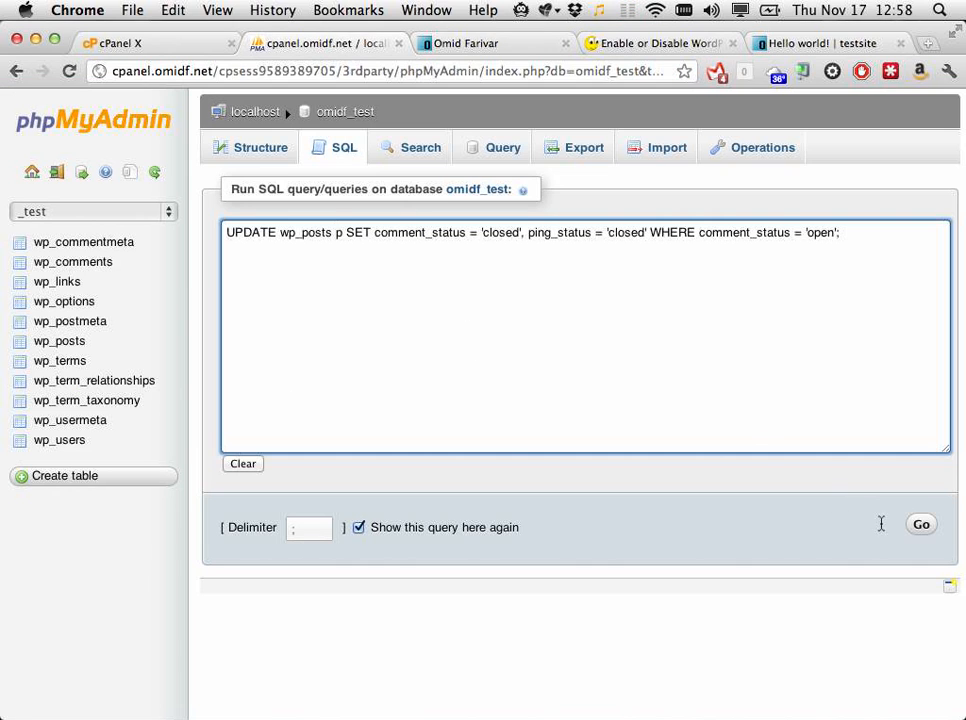
click(920, 526)
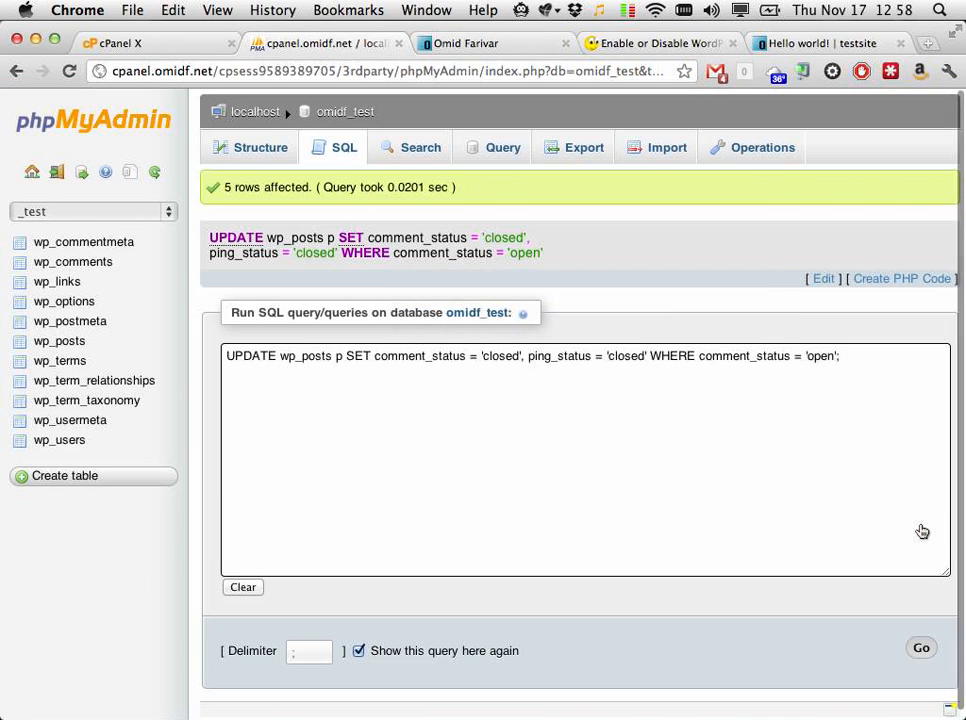
click(786, 44)
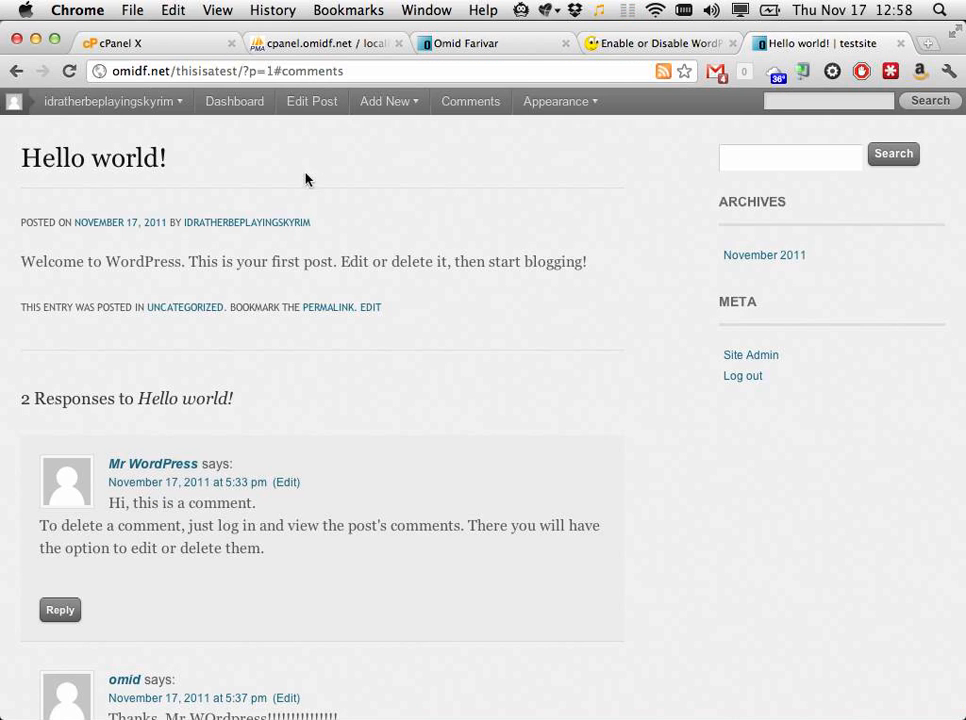
Step: Reload the Hello world post and confirm its comments section is gone
scroll(302, 166, up, 3)
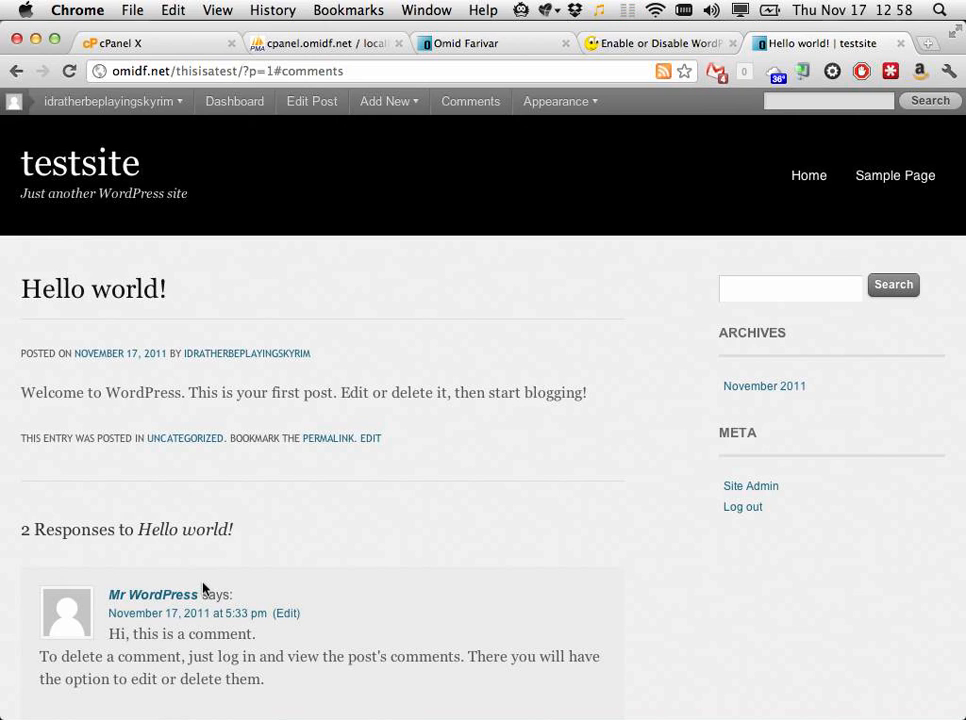
key(super+r)
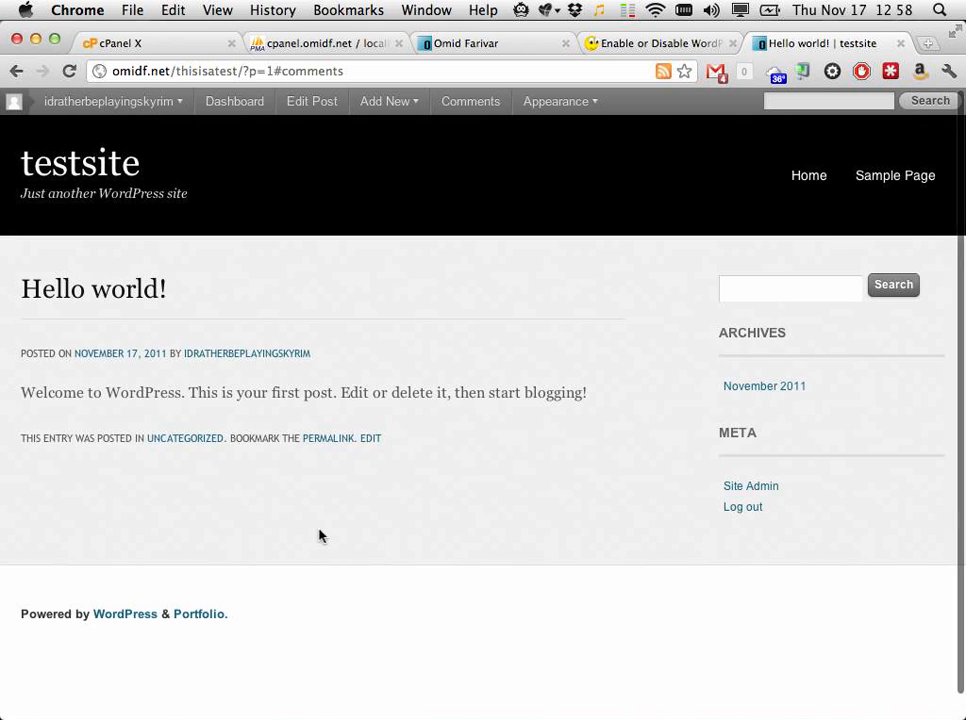
scroll(319, 536, down, 2)
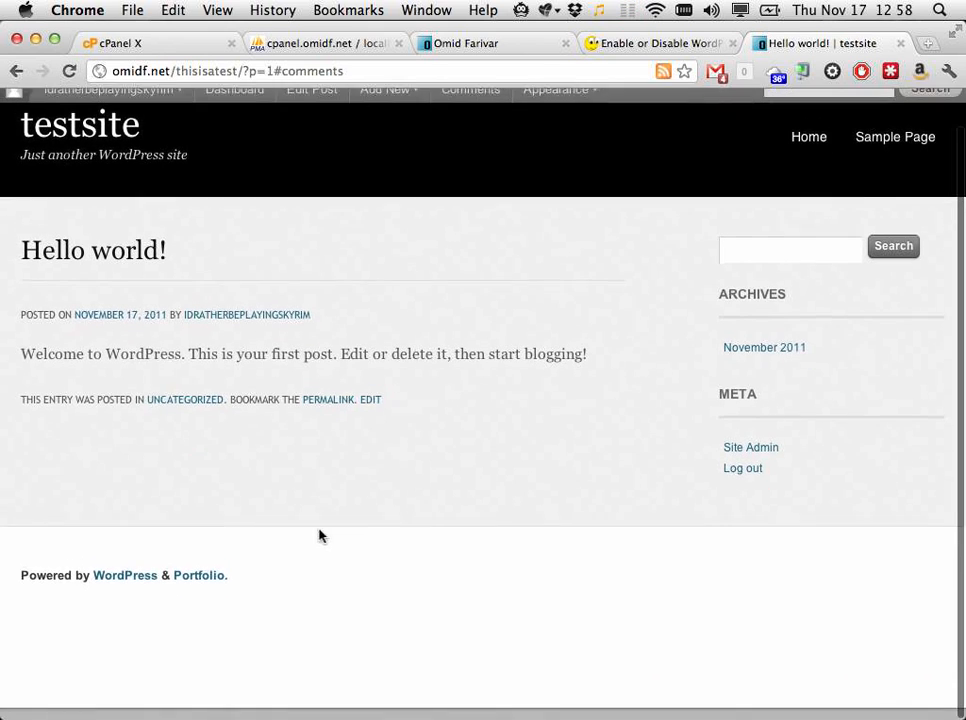
scroll(319, 536, up, 3)
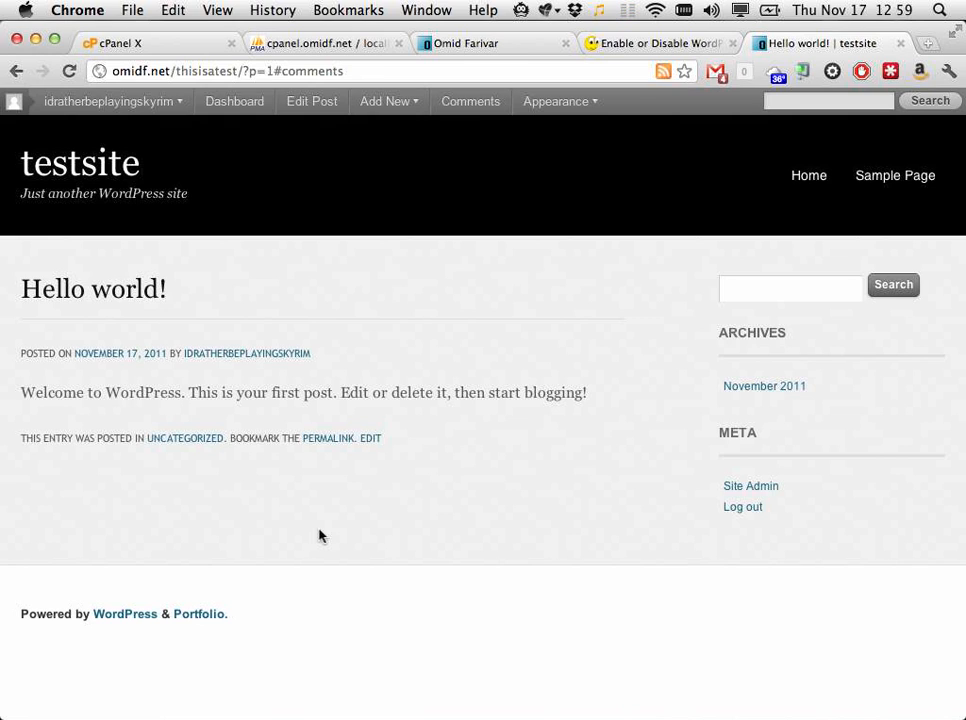
Step: On the cPanel home tab, close the password-change notice and launch nvALT with 'nval'
click(95, 42)
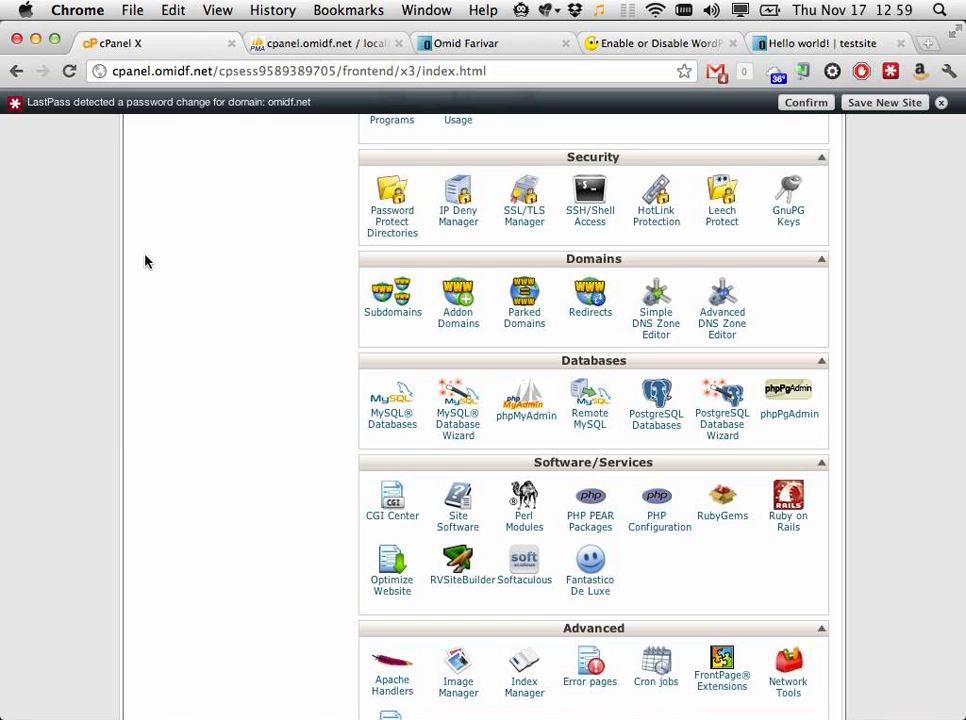
click(941, 103)
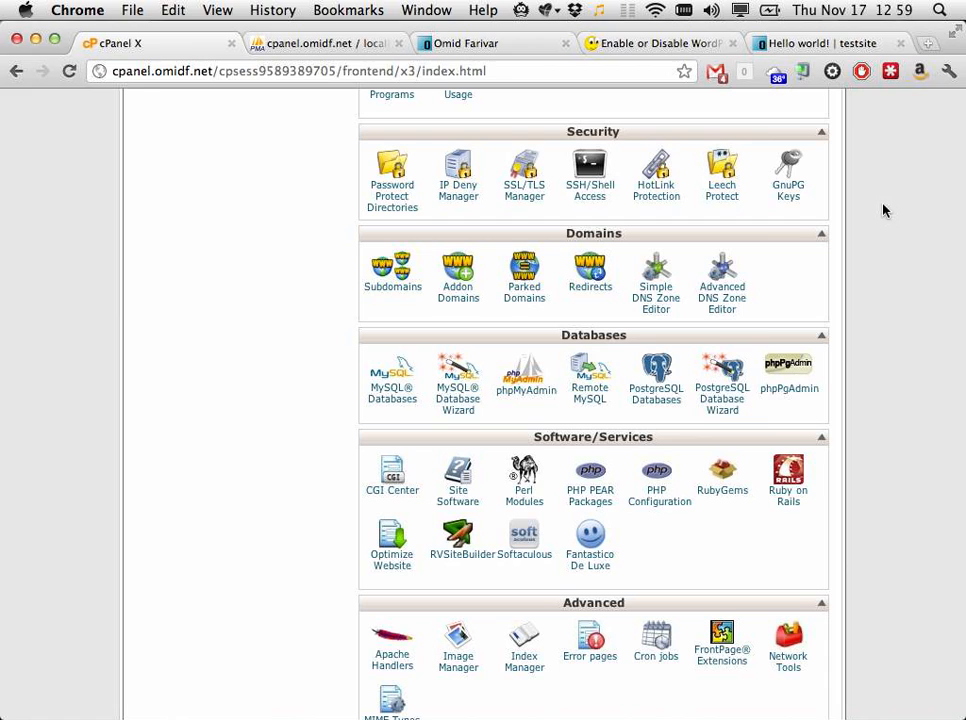
text(nval)
key(Escape)
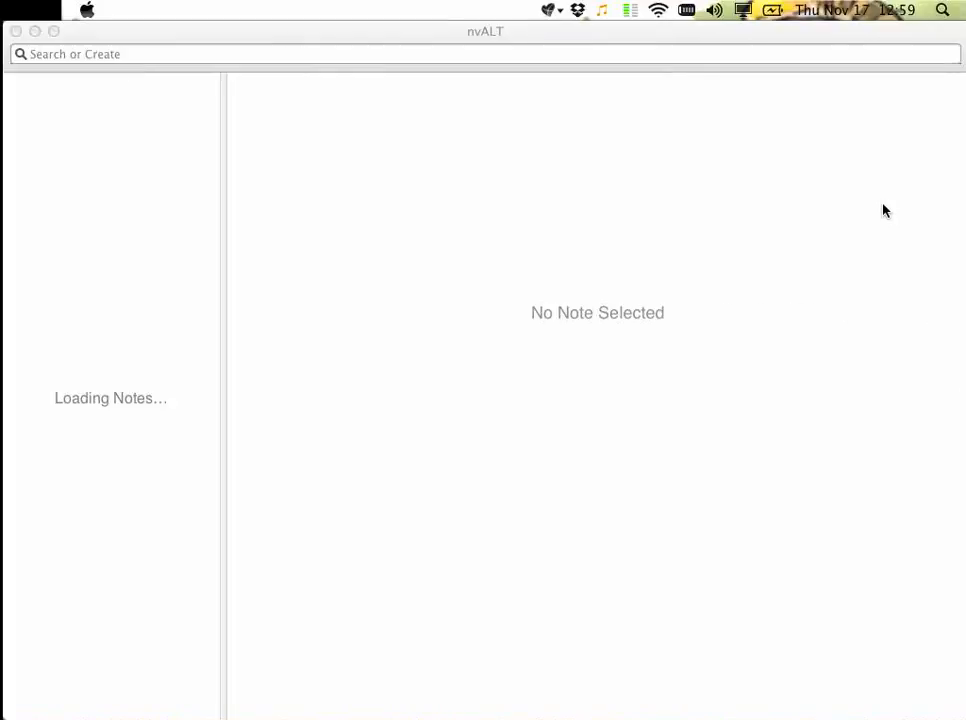
Step: Clear the 'hosting' search in nvALT and create a new note titled 'wordpress talk'
click(505, 309)
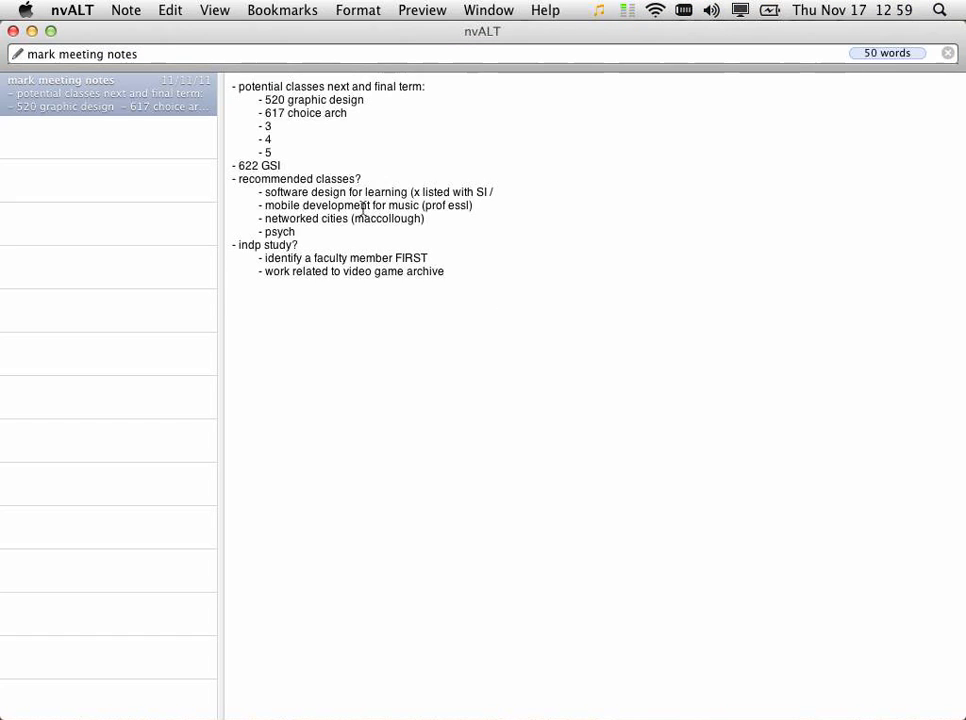
key(super+l)
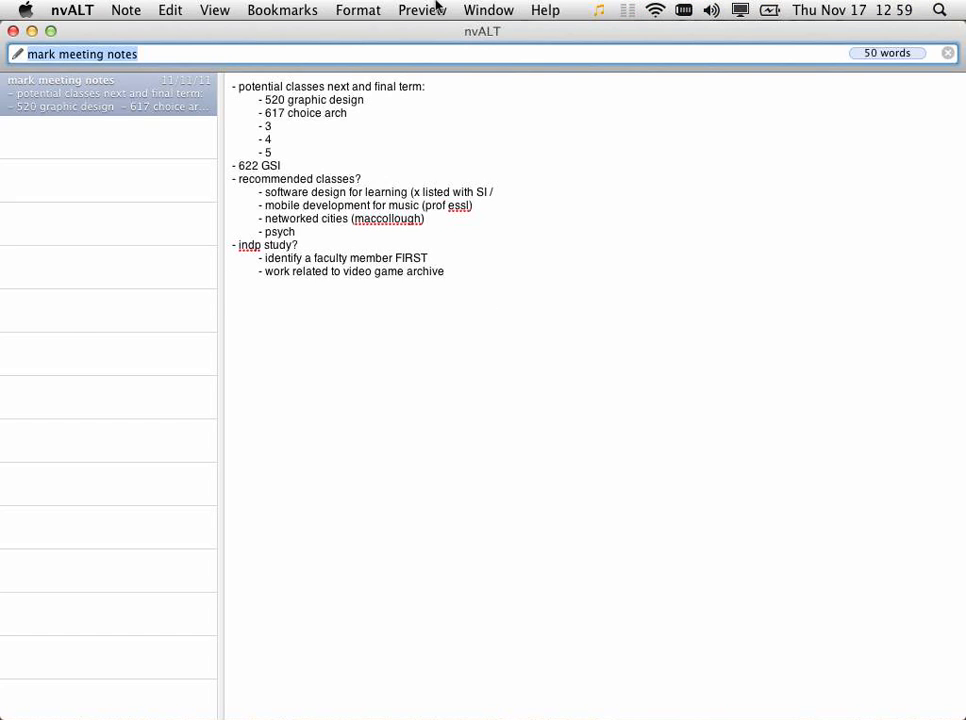
text(hosting)
key(BackSpace)
key(Escape)
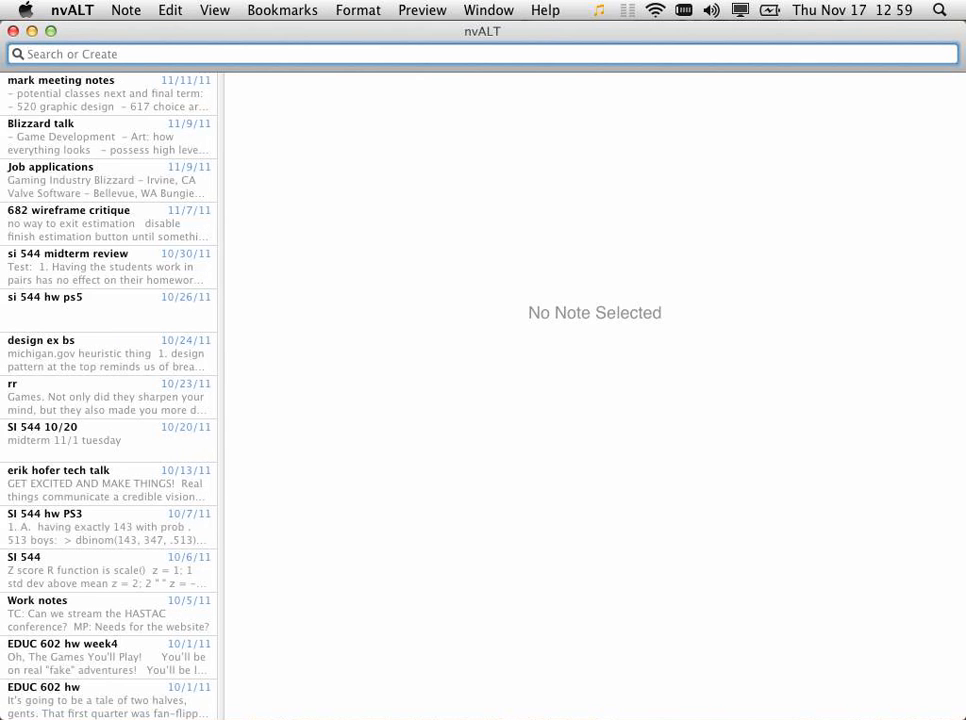
text(wordpress t)
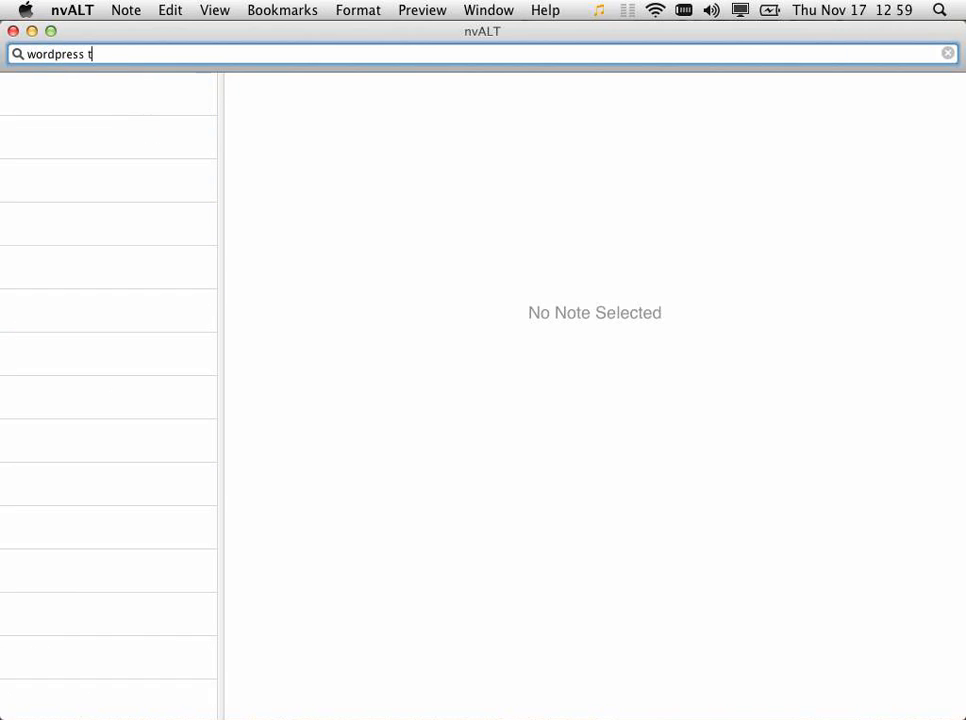
text(alk)
key(super+a)
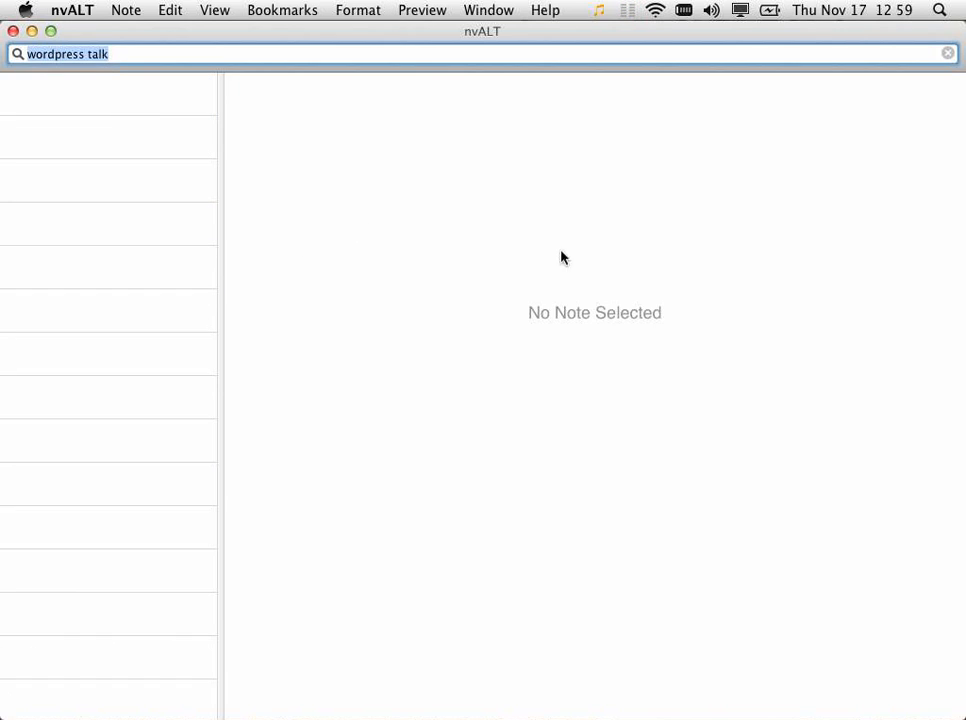
key(Return)
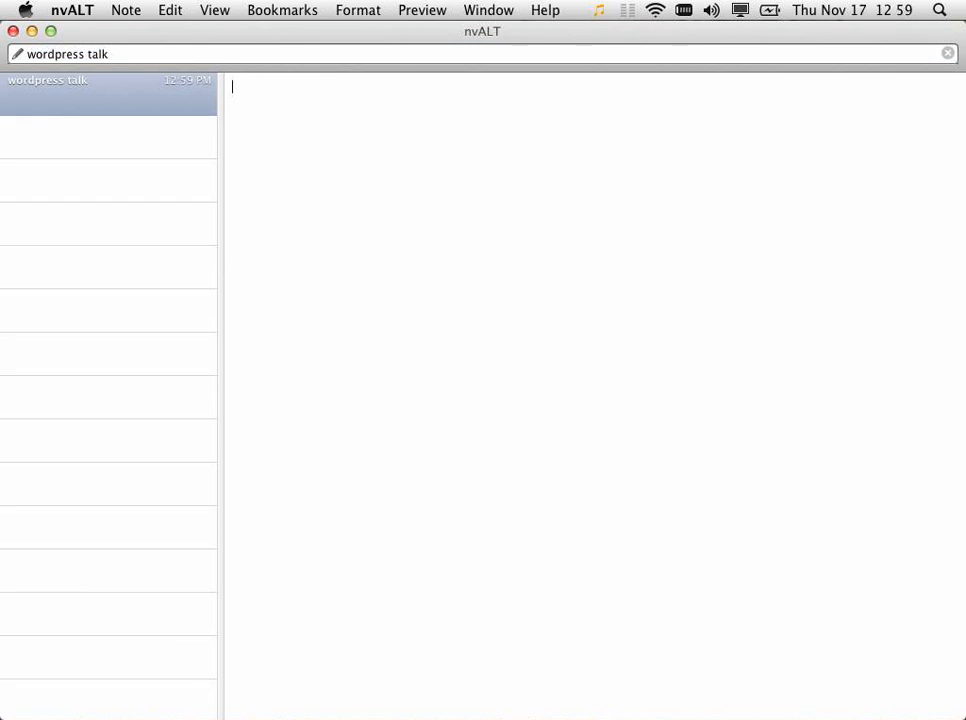
text(Recommended host)
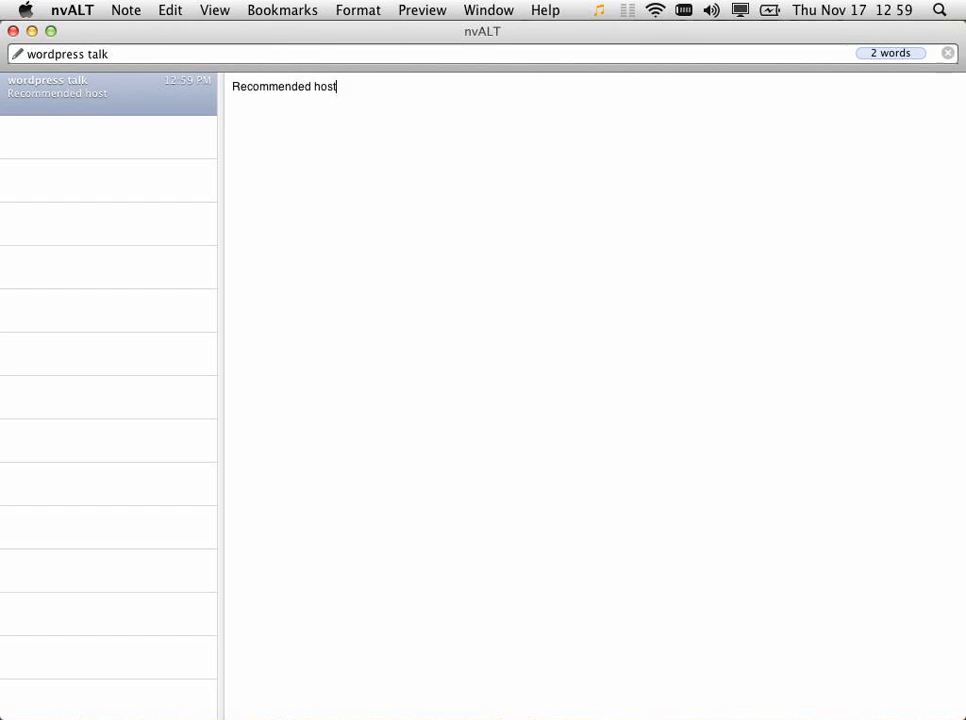
text(s:)
key(Return)
key(Return)
text(Arvixe (www.arvi)
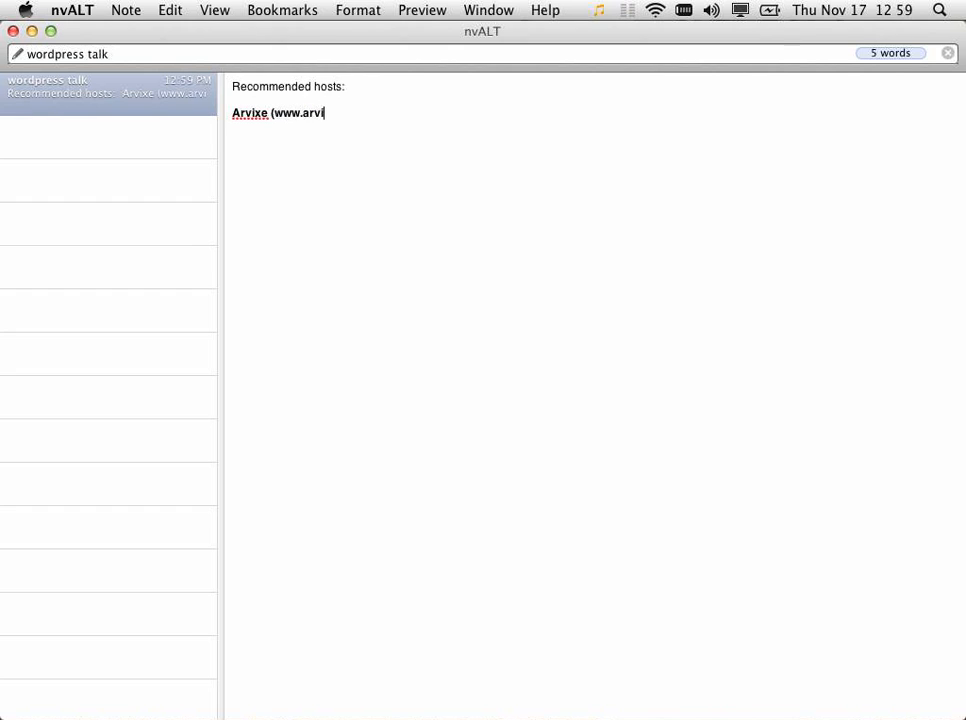
text(xe.com))
key(Return)
key(Return)
text(D)
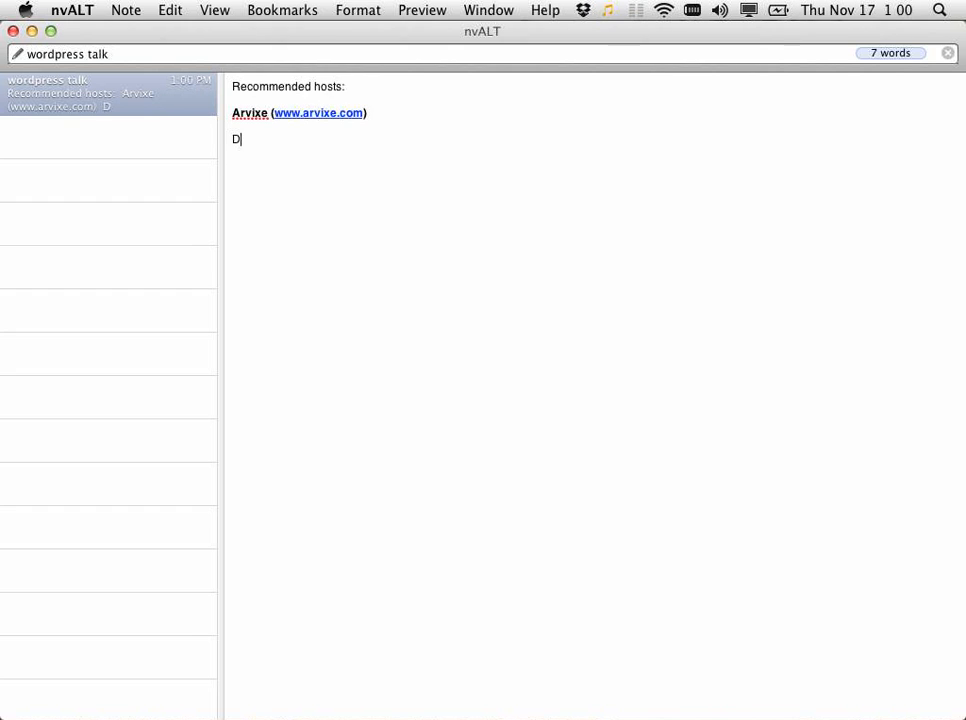
text(reamHo)
key(BackSpace)
key(BackSpace)
key(BackSpace)
key(BackSpace)
key(BackSpace)
key(BackSpace)
key(BackSpace)
text(DreamHost (www.dreamhost.com))
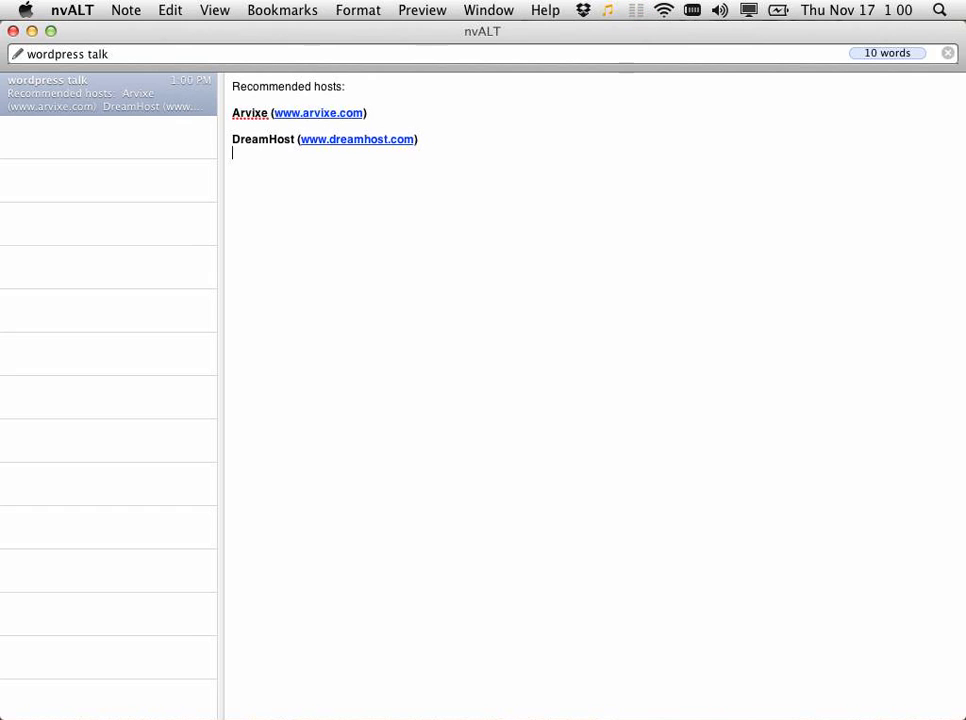
key(Return)
key(Return)
text(Download pro)
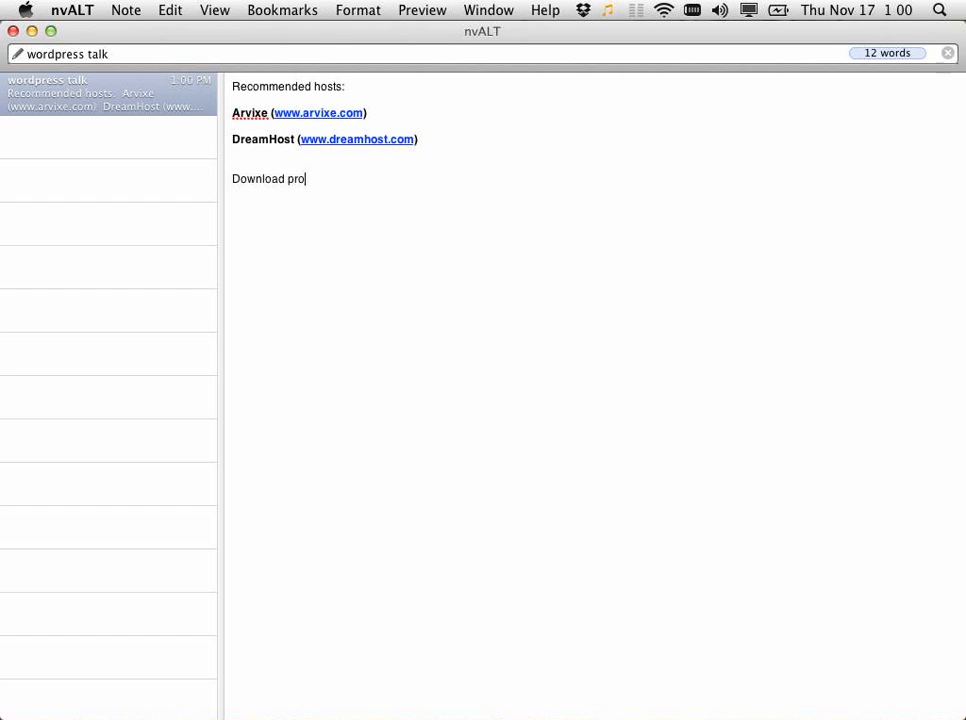
key(BackSpace)
key(BackSpace)
key(BackSpace)
text(WOrdpre)
key(BackSpace)
key(BackSpace)
key(BackSpace)
key(BackSpace)
key(BackSpace)
key(BackSpace)
text(ordpress: http)
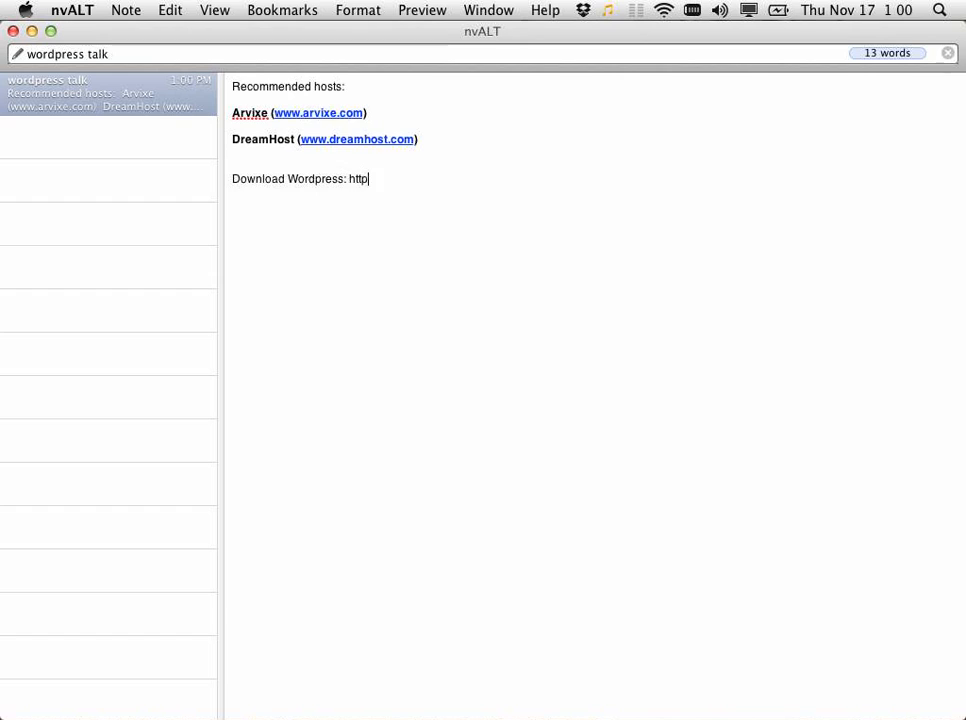
text(://wordpres)
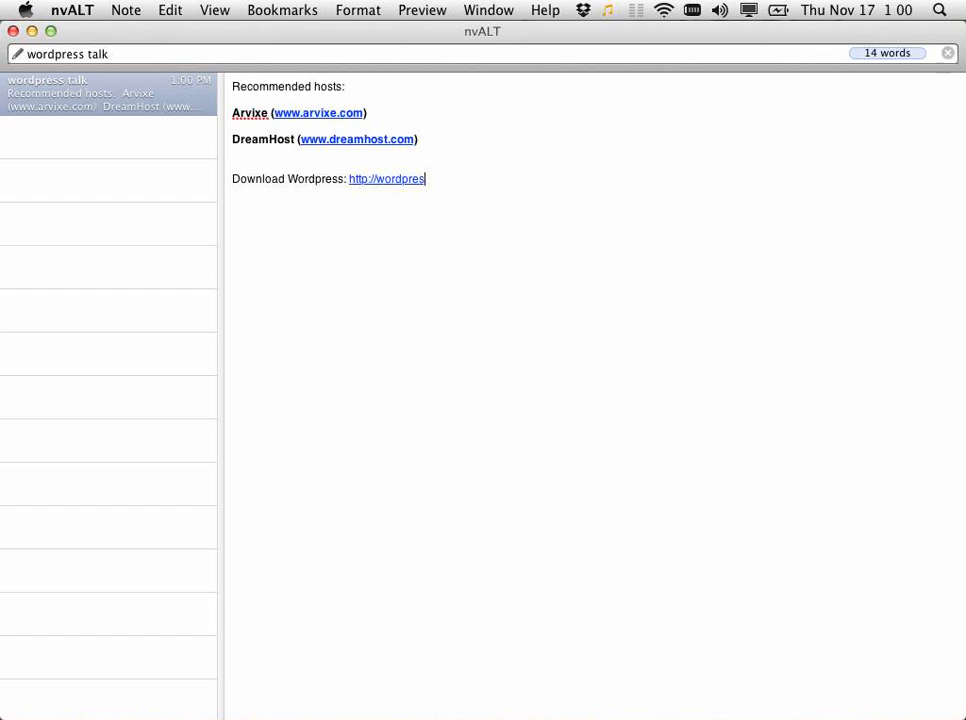
text(s.org/download)
key(Return)
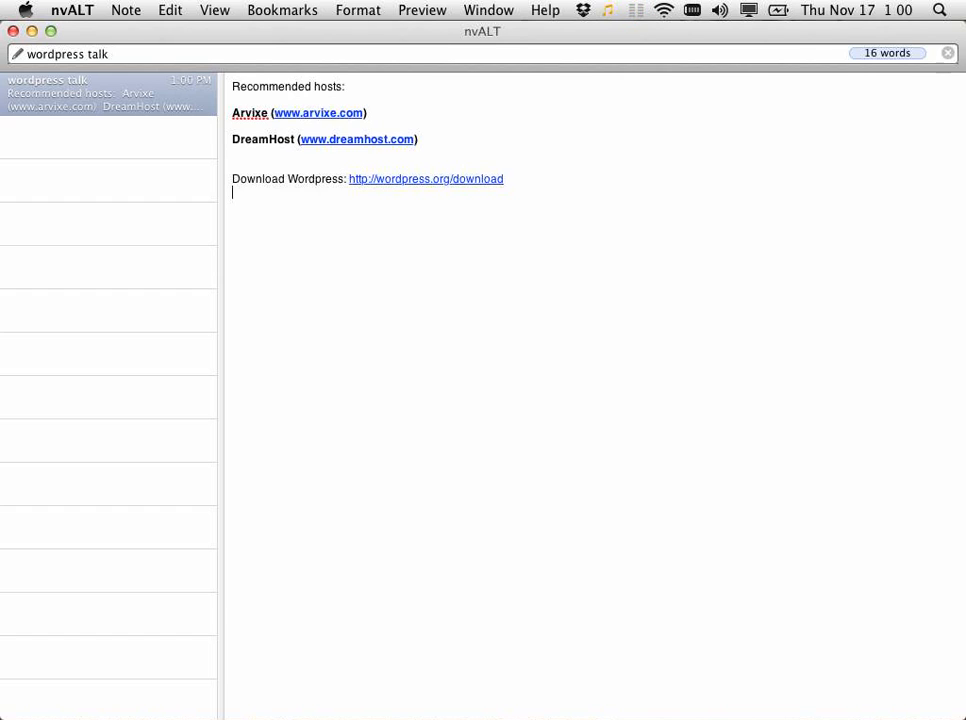
key(Return)
Step: Back in Chrome, close the phpMyAdmin SQL tab and open a blank new tab
key(super+Tab)
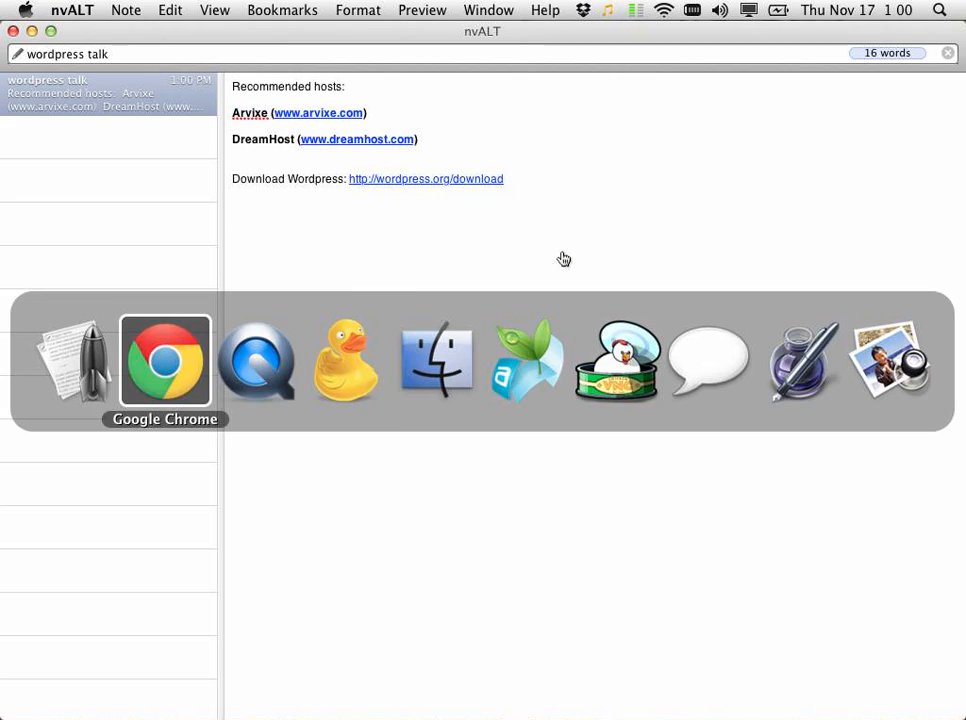
click(172, 358)
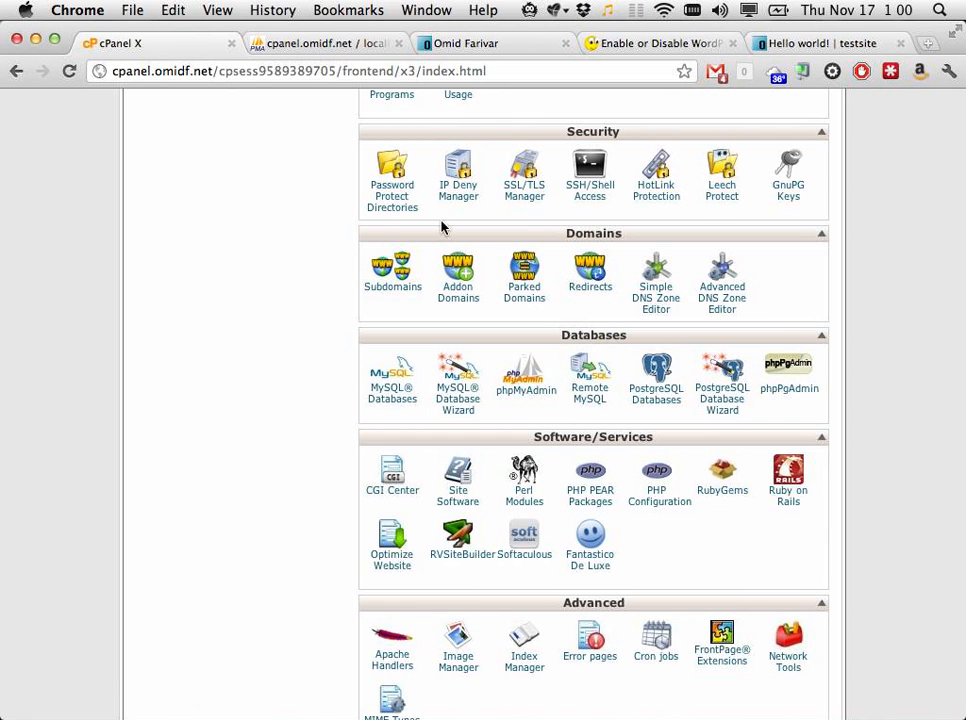
click(472, 45)
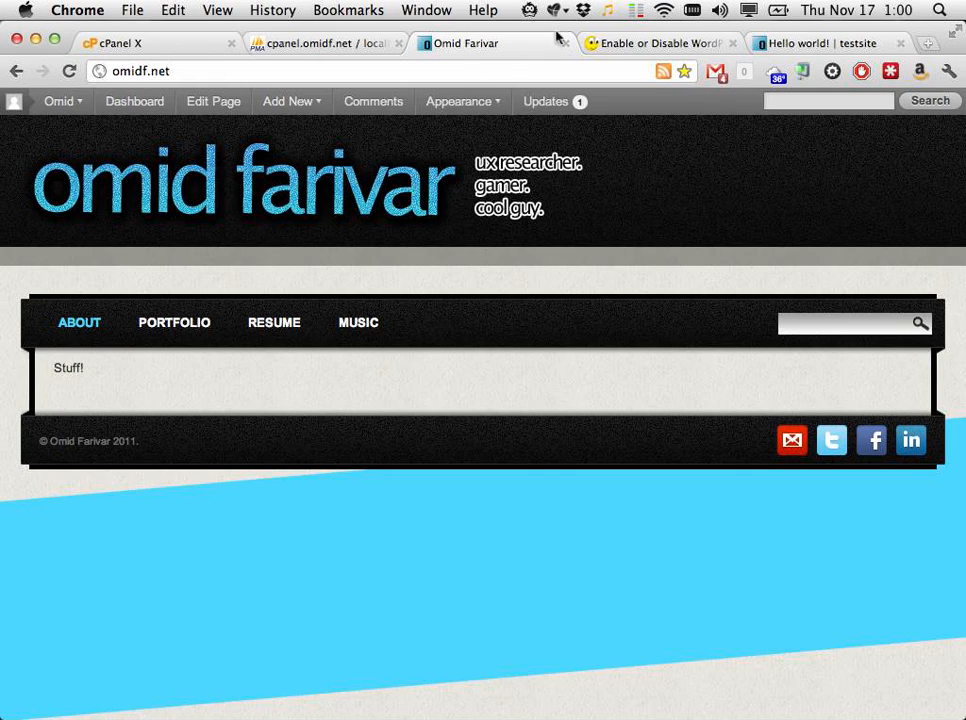
click(622, 42)
click(478, 42)
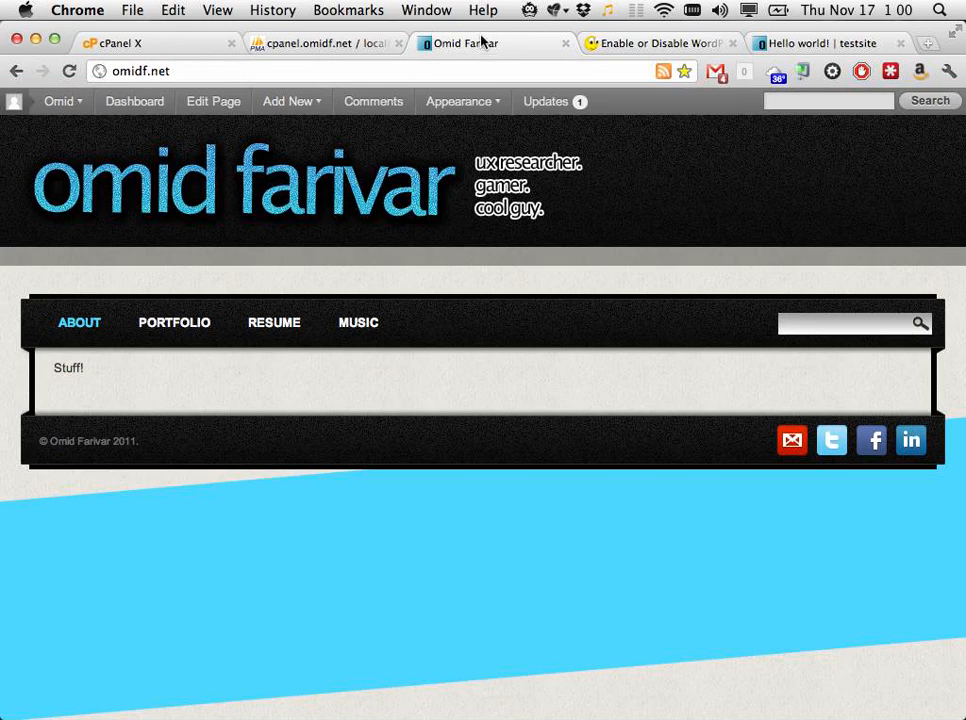
click(327, 44)
click(398, 43)
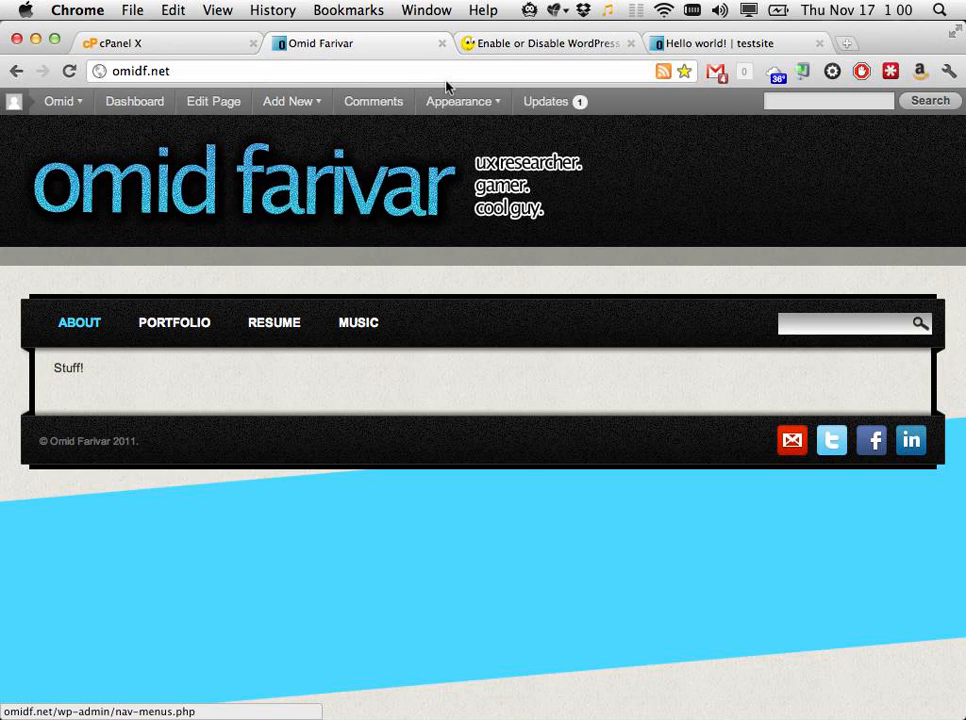
key(super+t)
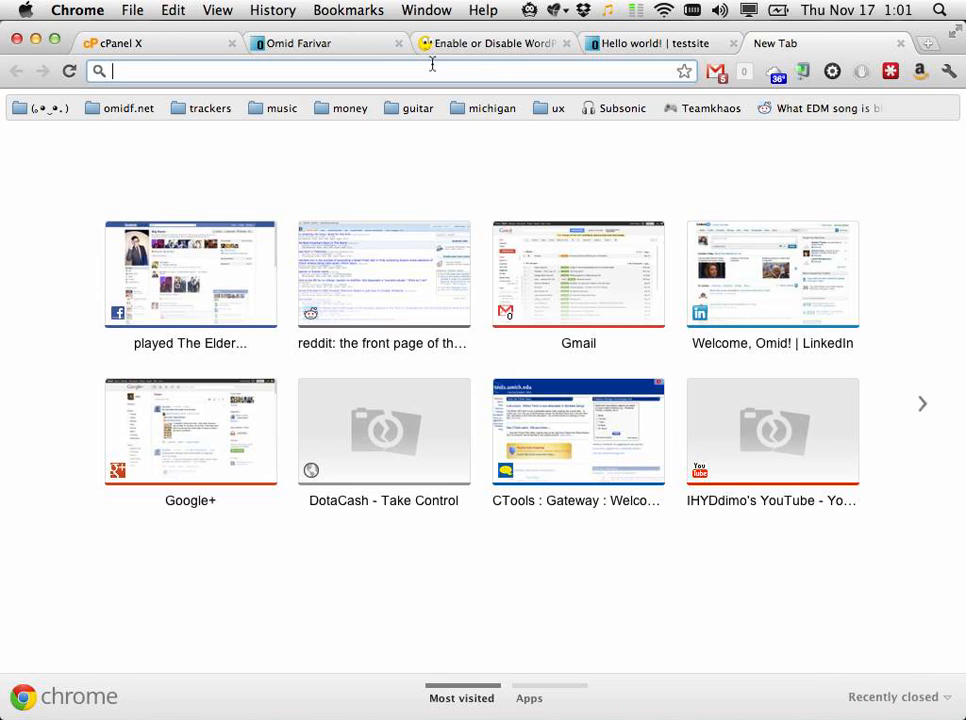
Step: Load the omidf.net/wp-admin dashboard in the new tab
text(omidf.net)
key(BackSpace)
key(BackSpace)
key(BackSpace)
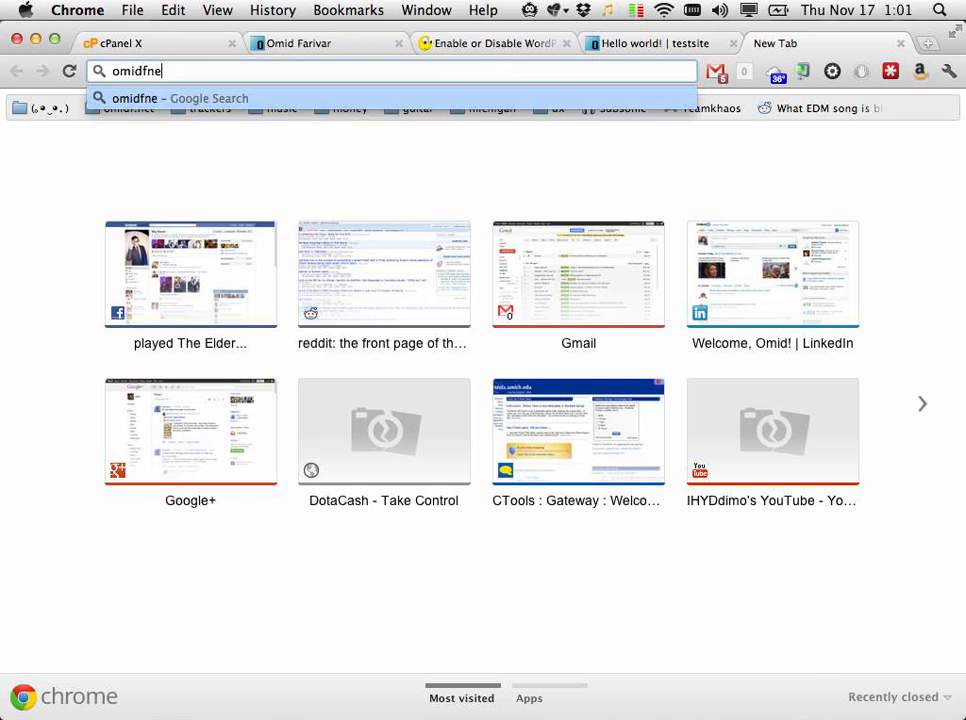
text(.net/w)
text(p-ap)
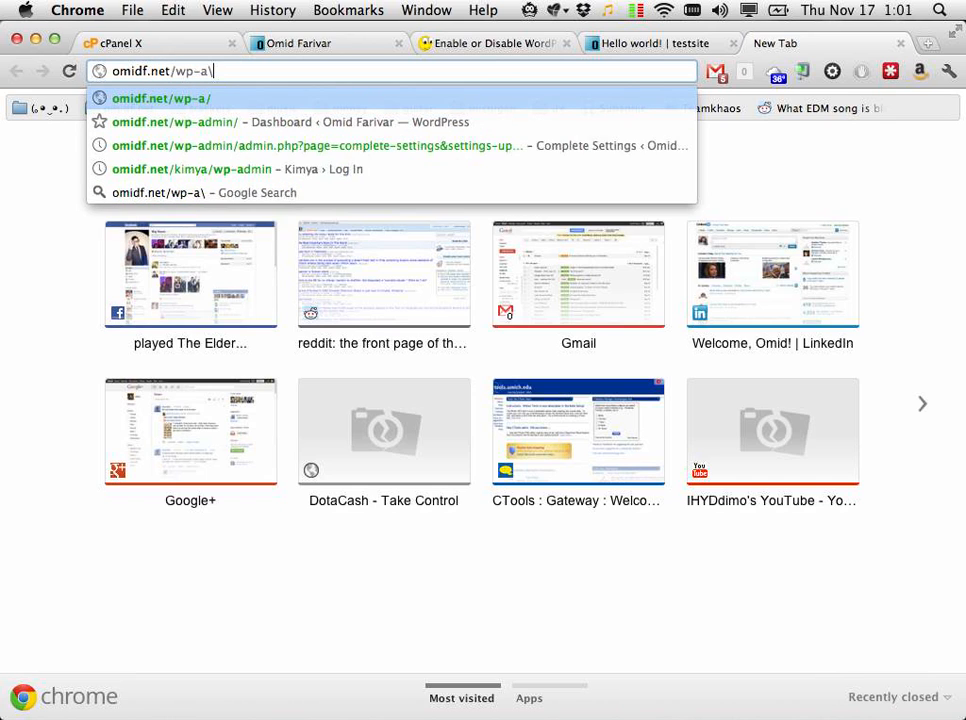
key(BackSpace)
text(dm)
key(Return)
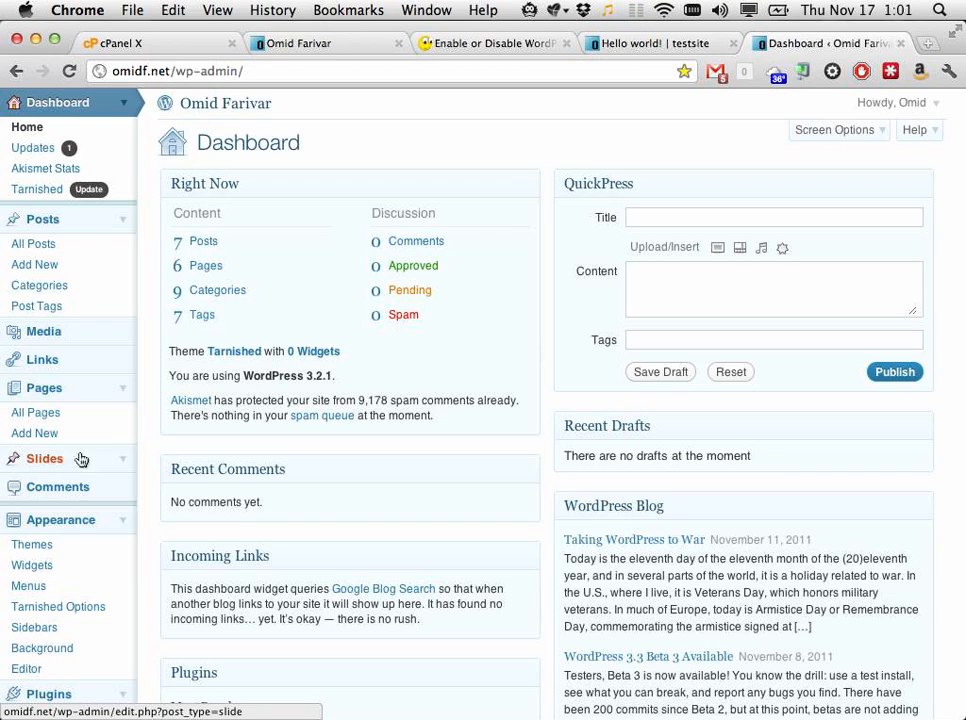
Step: Search Plugins > Add New for 'portfolio' plugins
scroll(75, 460, down, 5)
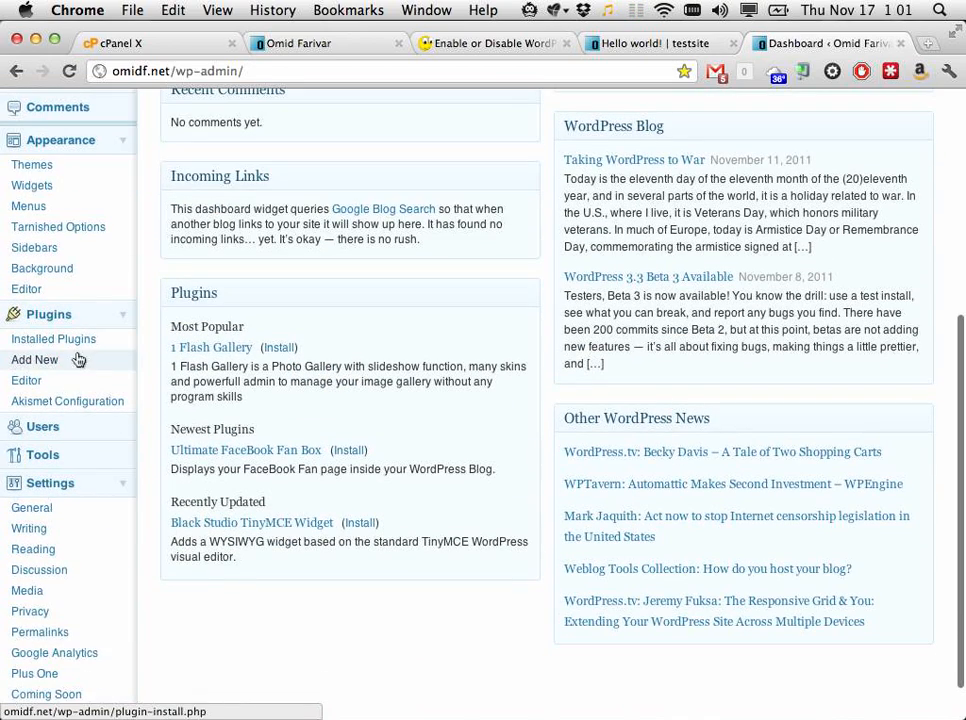
click(78, 359)
click(298, 325)
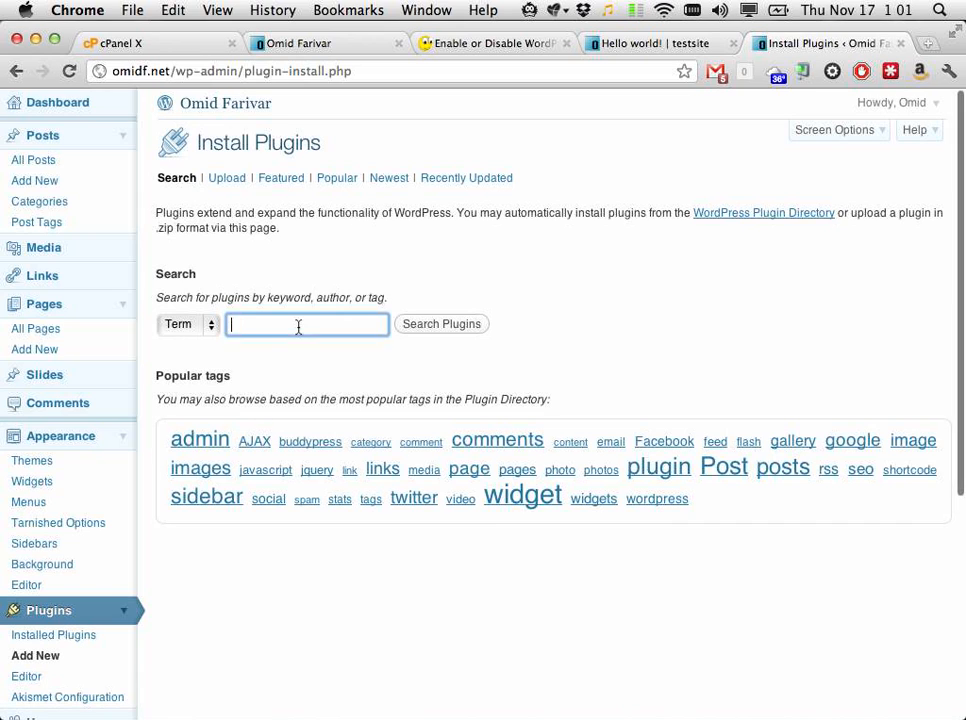
text(portfolio)
key(Return)
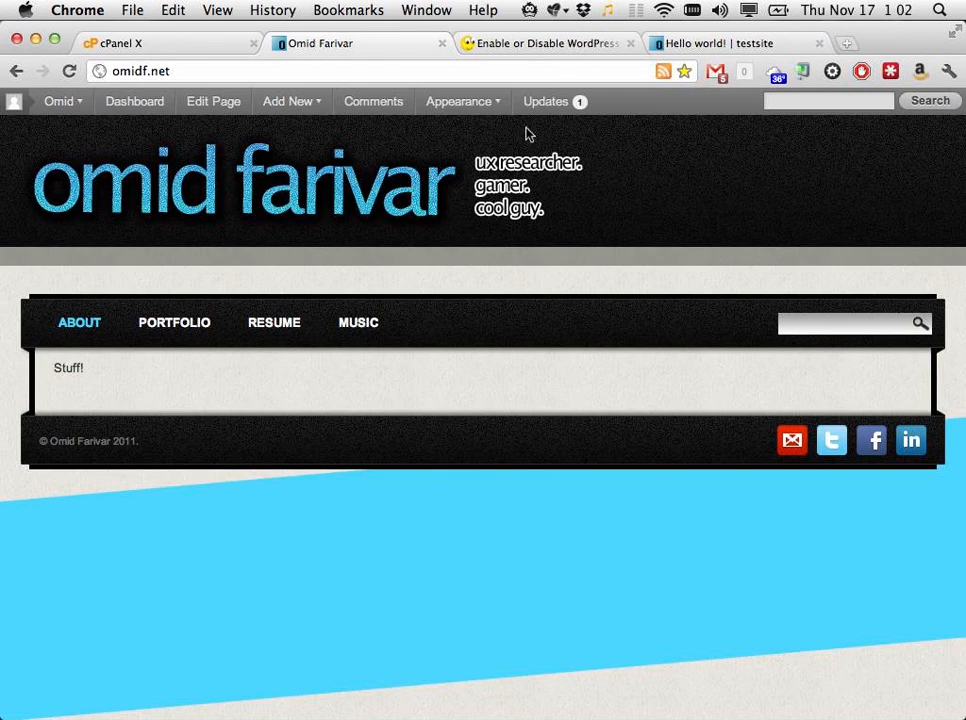
Step: Bring QuickTime Player to the front and choose Window > Screen Recording
key(super+Tab)
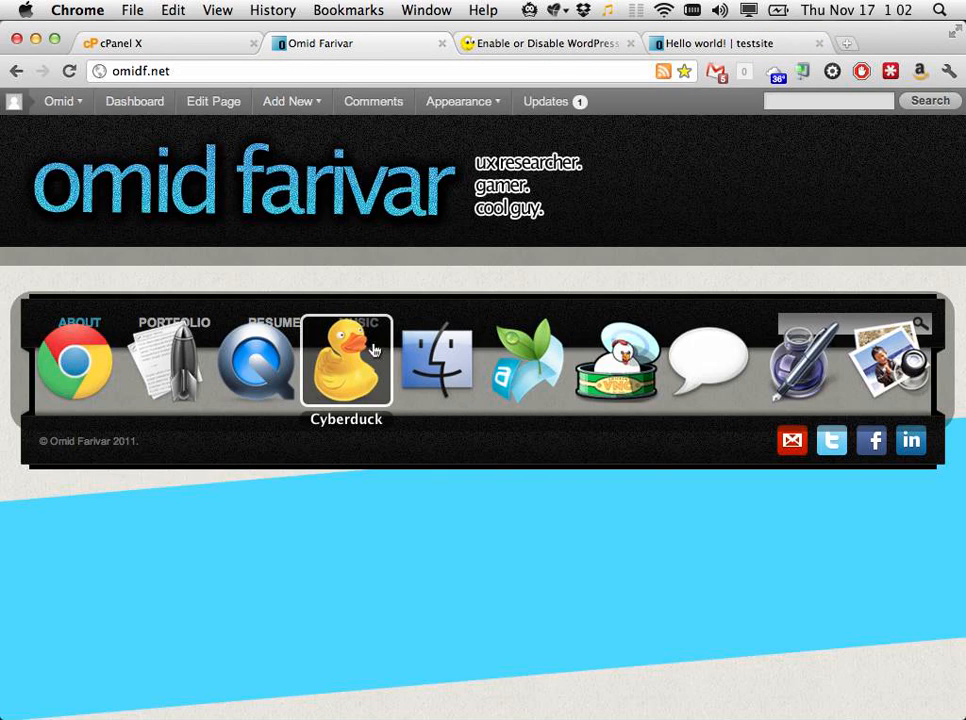
click(289, 362)
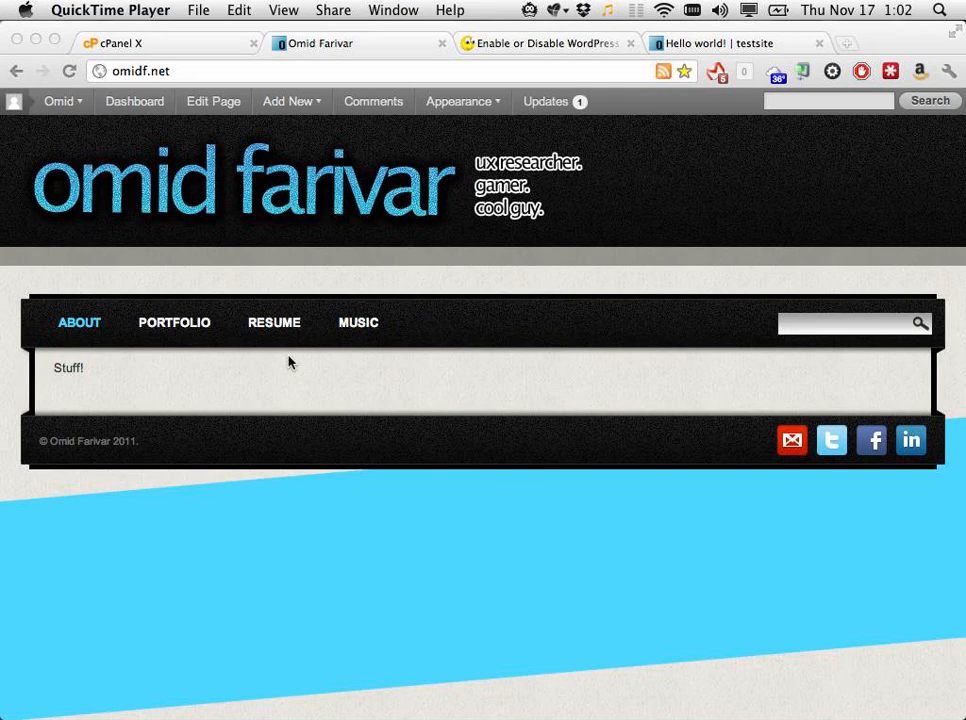
click(412, 11)
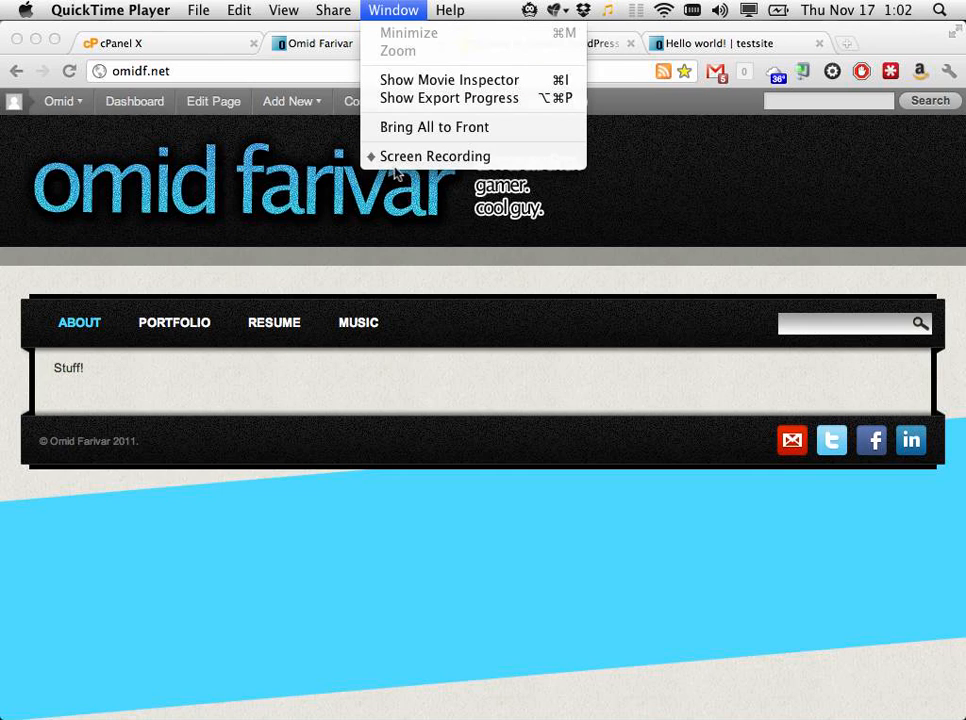
click(390, 160)
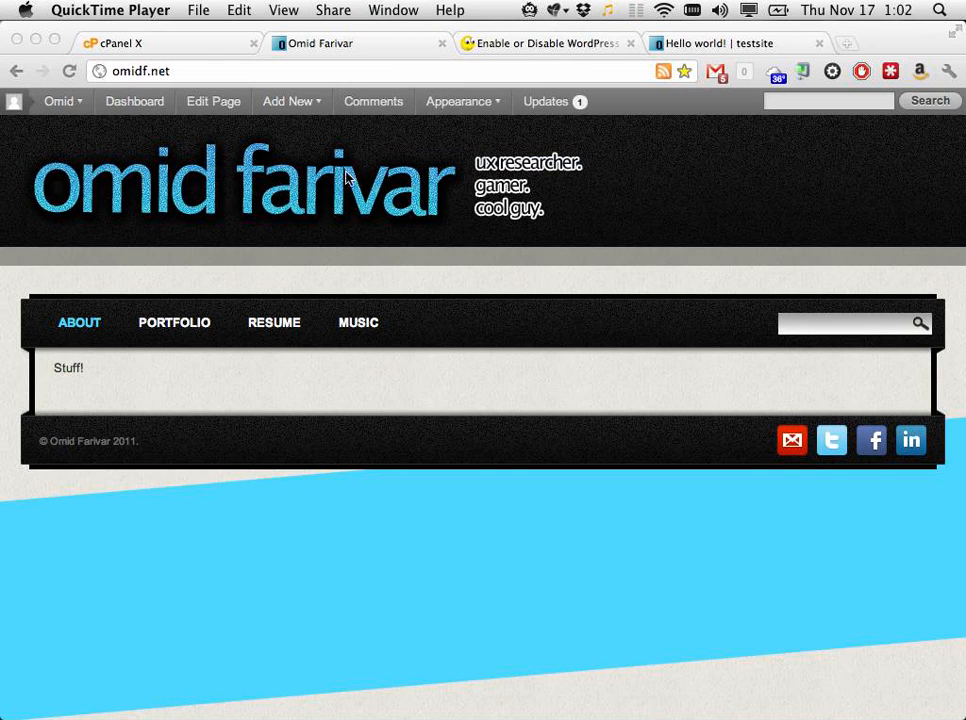